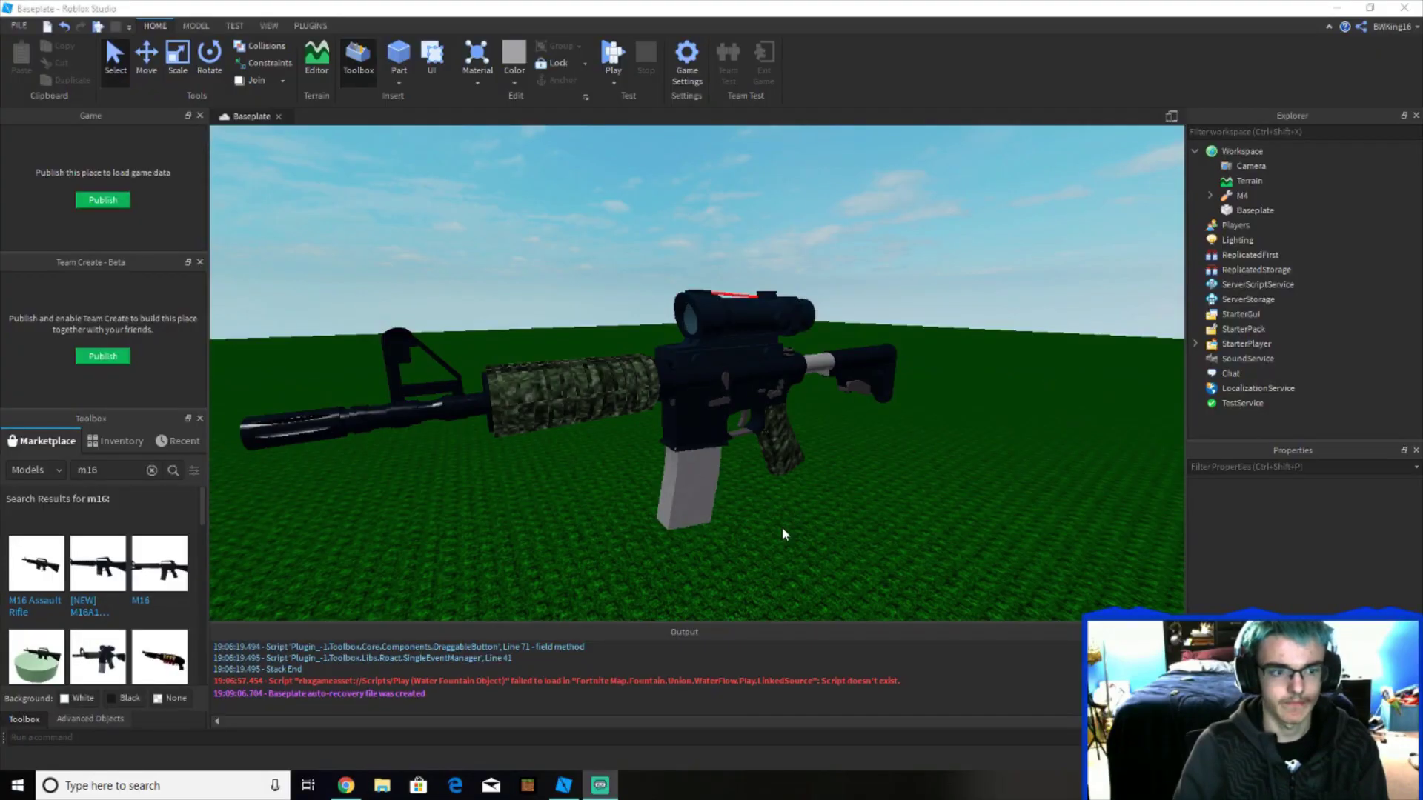
Examine the M4 rifle model from both sides and from different distances
right_click_drag(801, 508, 802, 508)
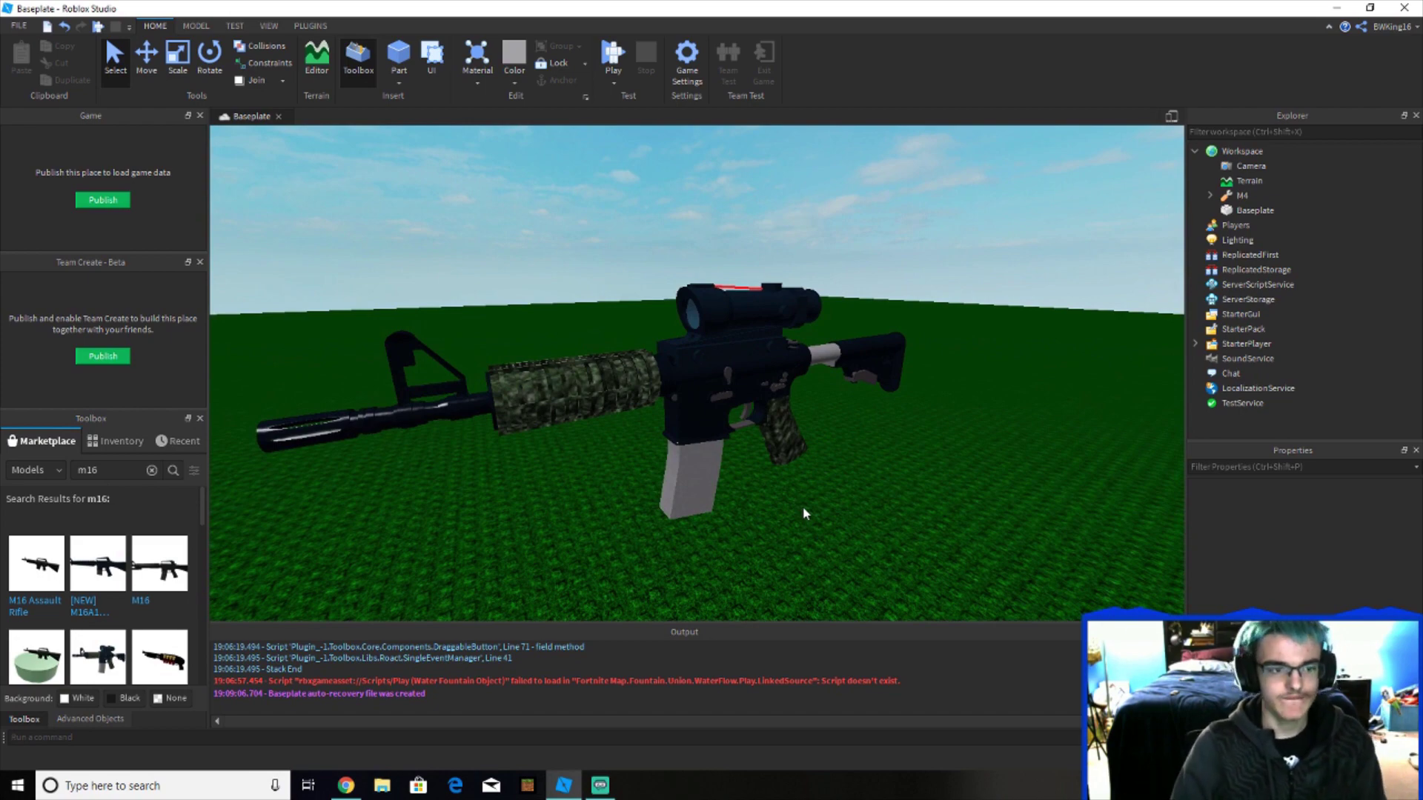
right_click_drag(804, 508, 804, 508)
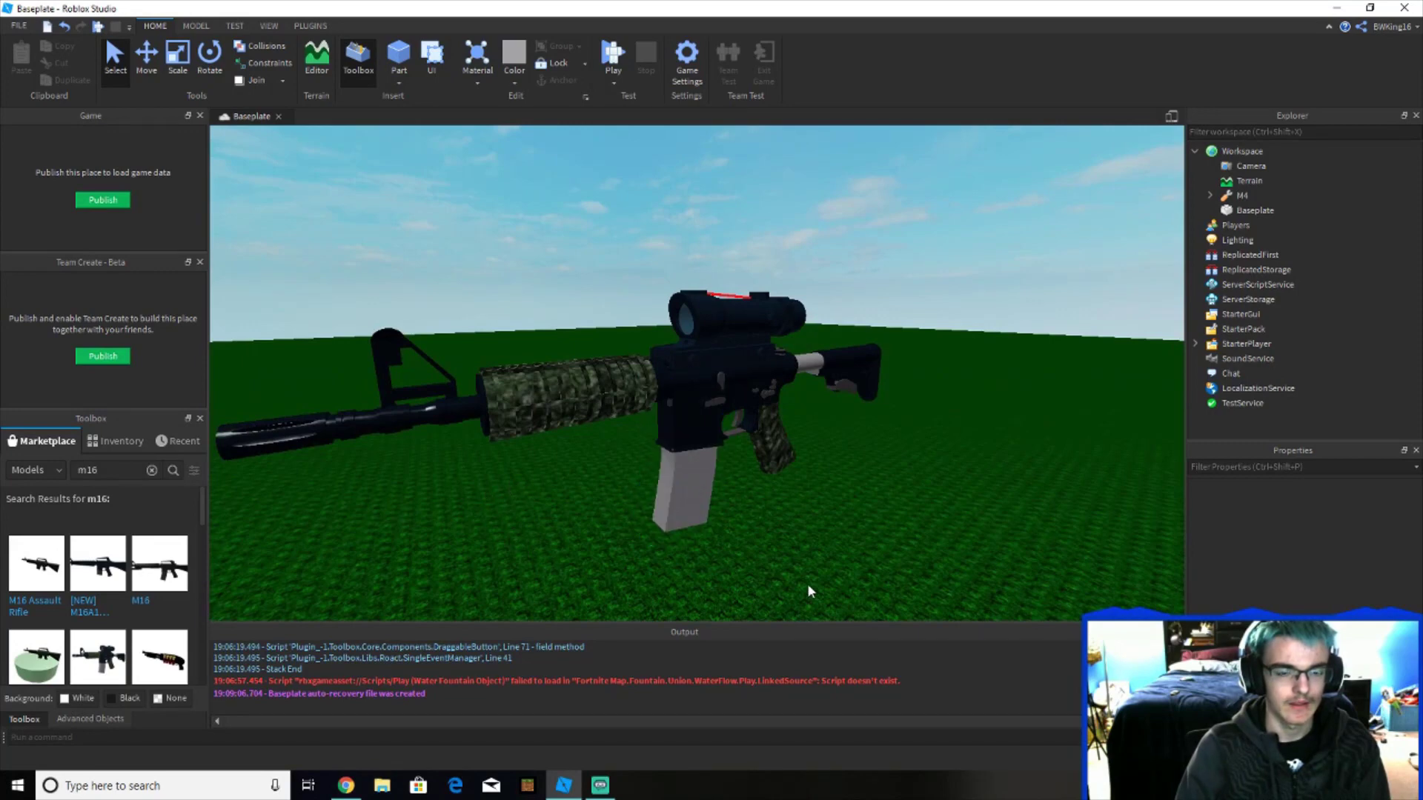
right_click_drag(620, 213, 543, 203)
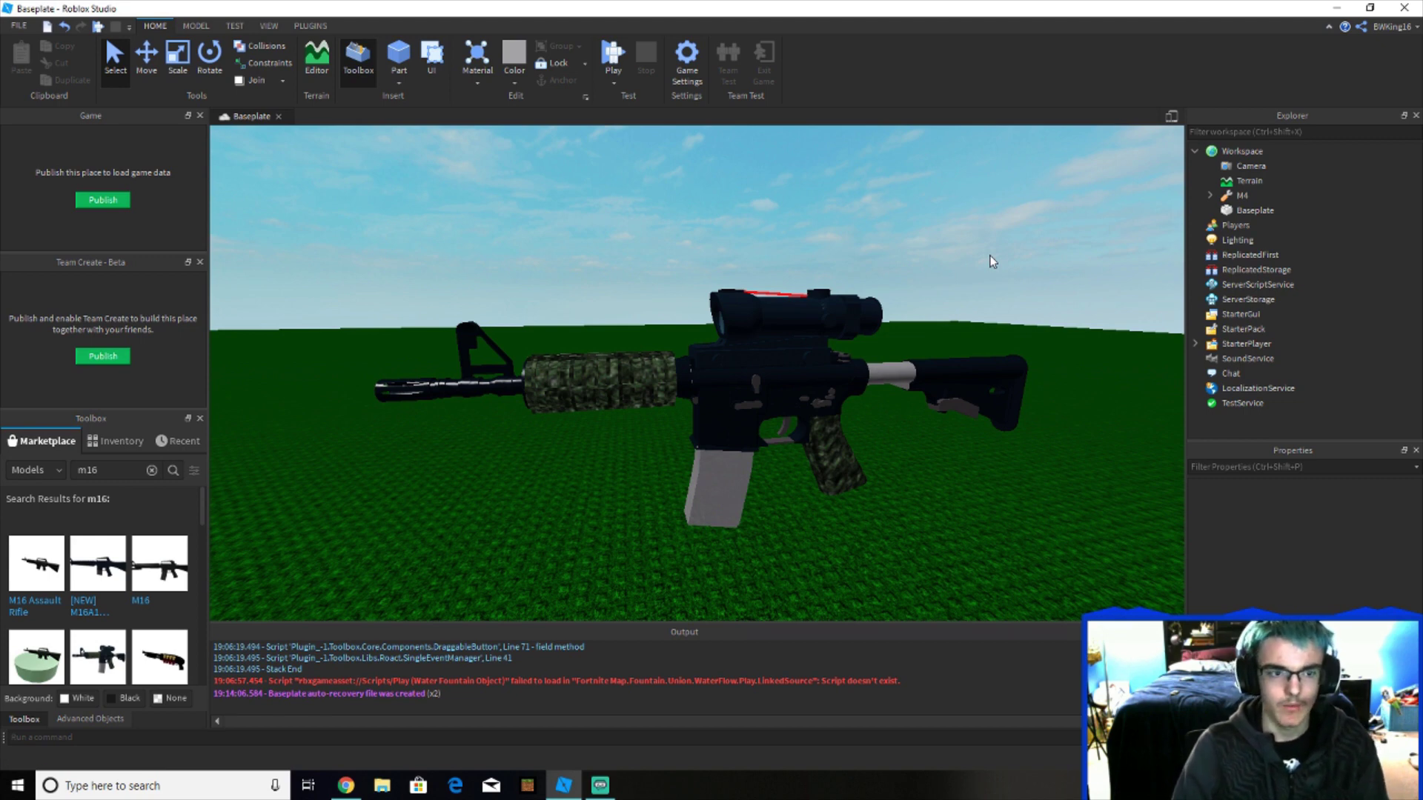
right_click_drag(991, 256, 990, 257)
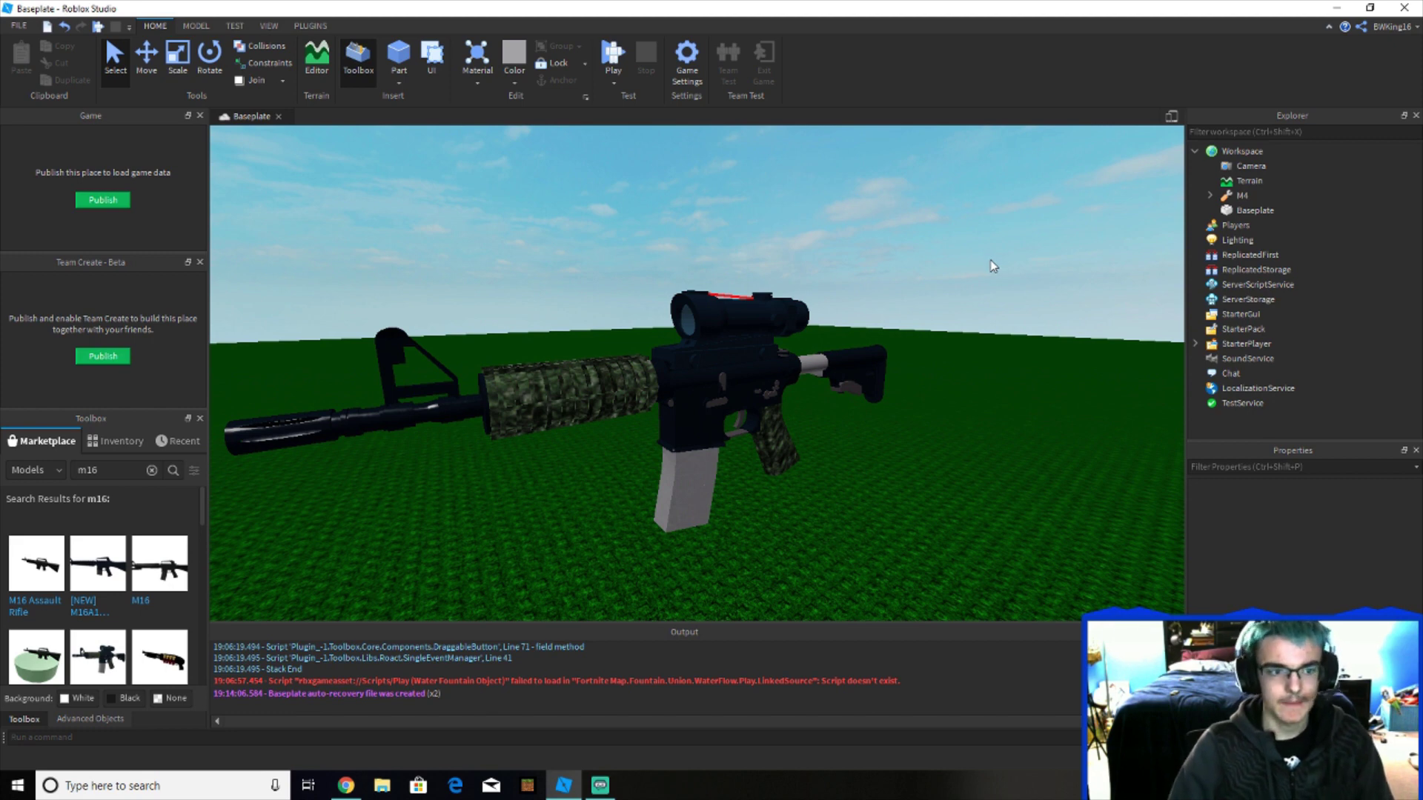
right_click_drag(993, 266, 983, 289)
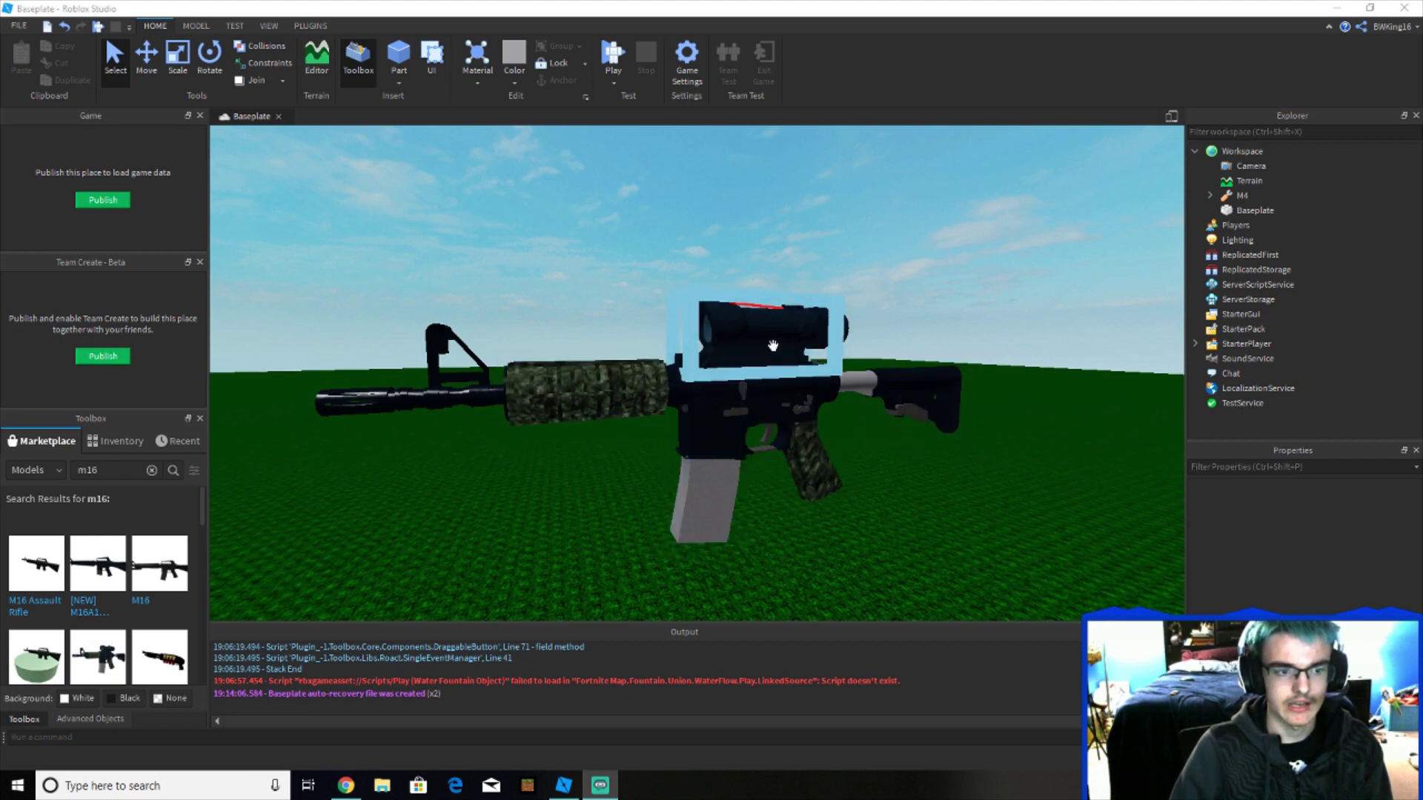
right_click_drag(928, 478, 927, 478)
scroll(926, 478, "down", 2)
right_click_drag(757, 478, 781, 528)
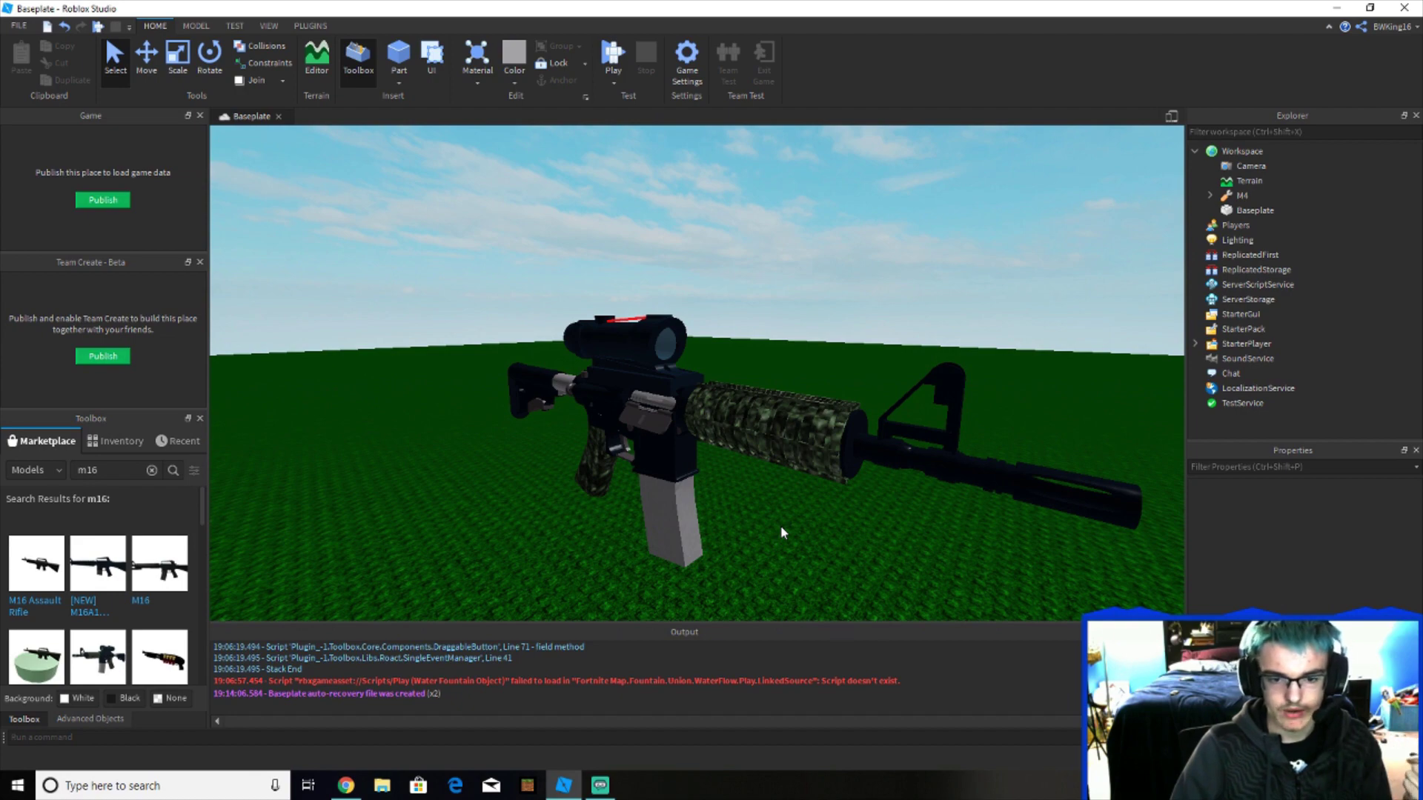
key("d")
right_click_drag(781, 527, 782, 527)
scroll(783, 527, "down", 4)
scroll(827, 503, "up", 3)
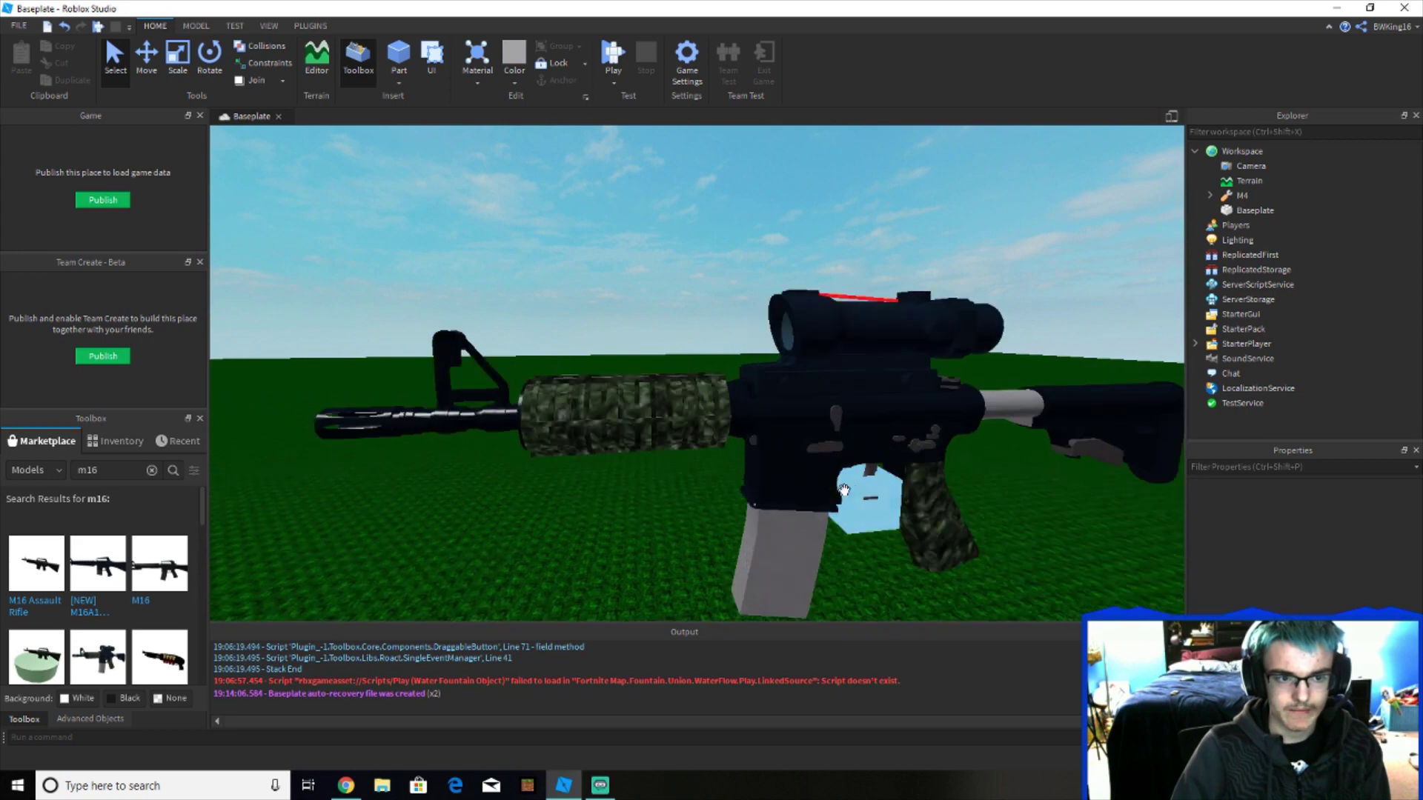
scroll(906, 521, "down", 3)
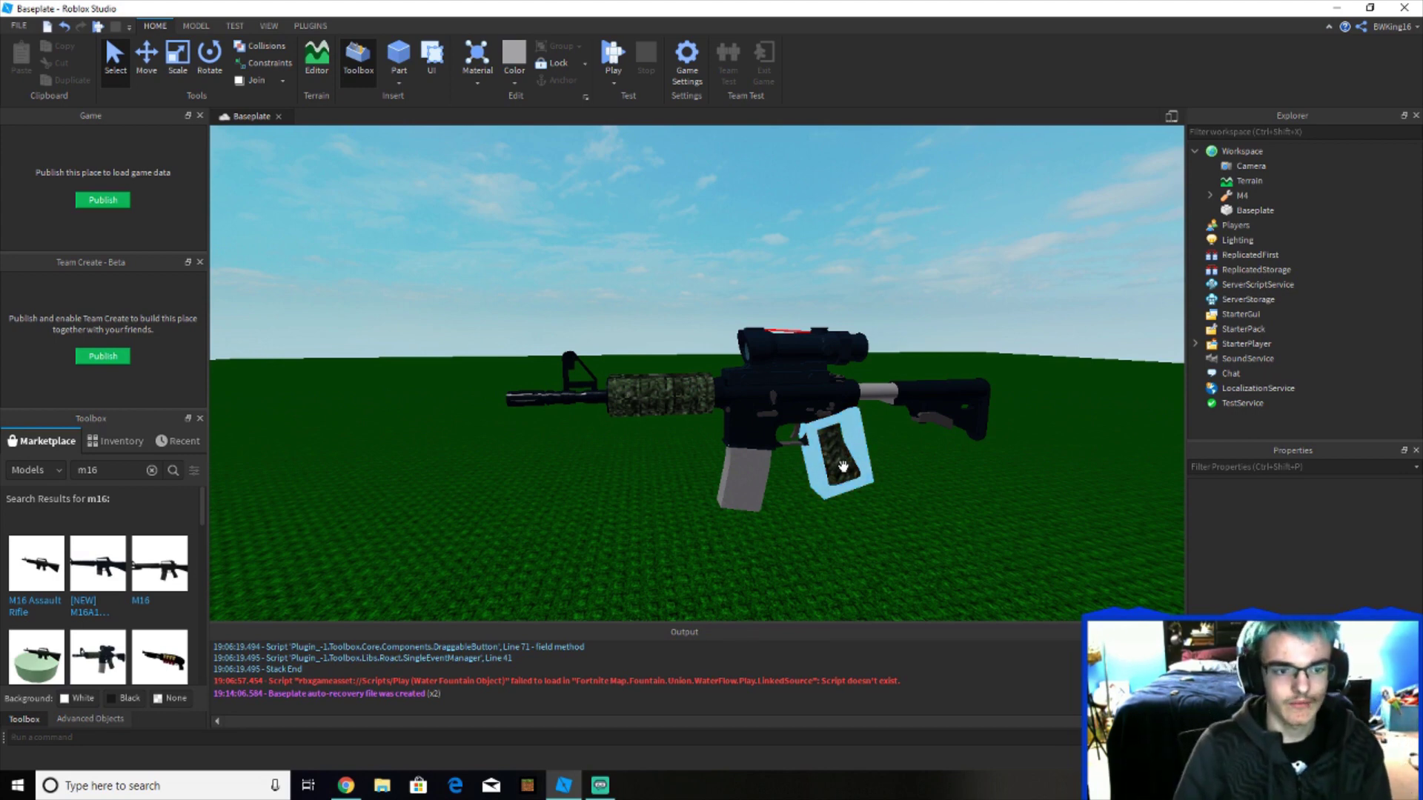
right_click_drag(843, 465, 843, 467)
scroll(842, 465, "up", 2)
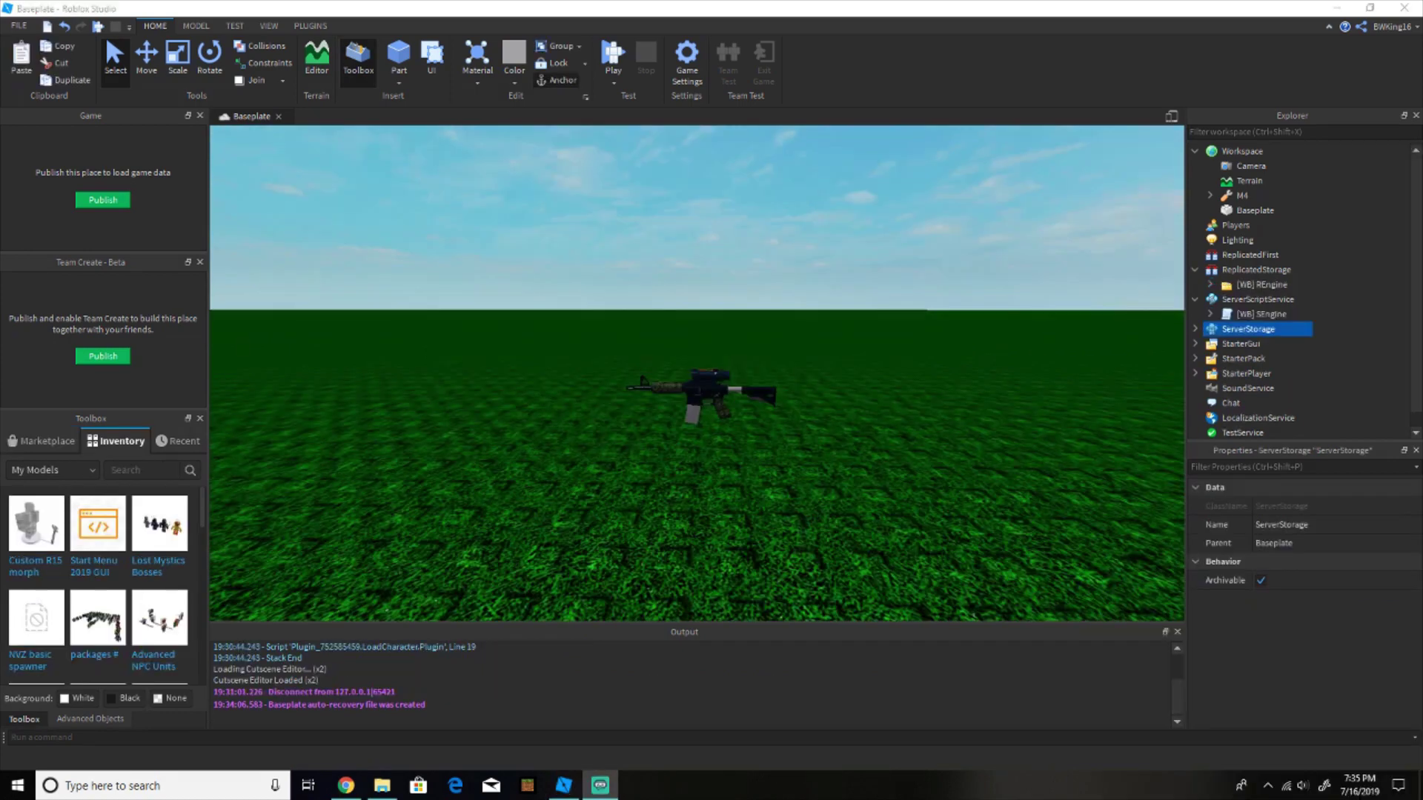
Search the marketplace models for "vanguard"
left_click(39, 441)
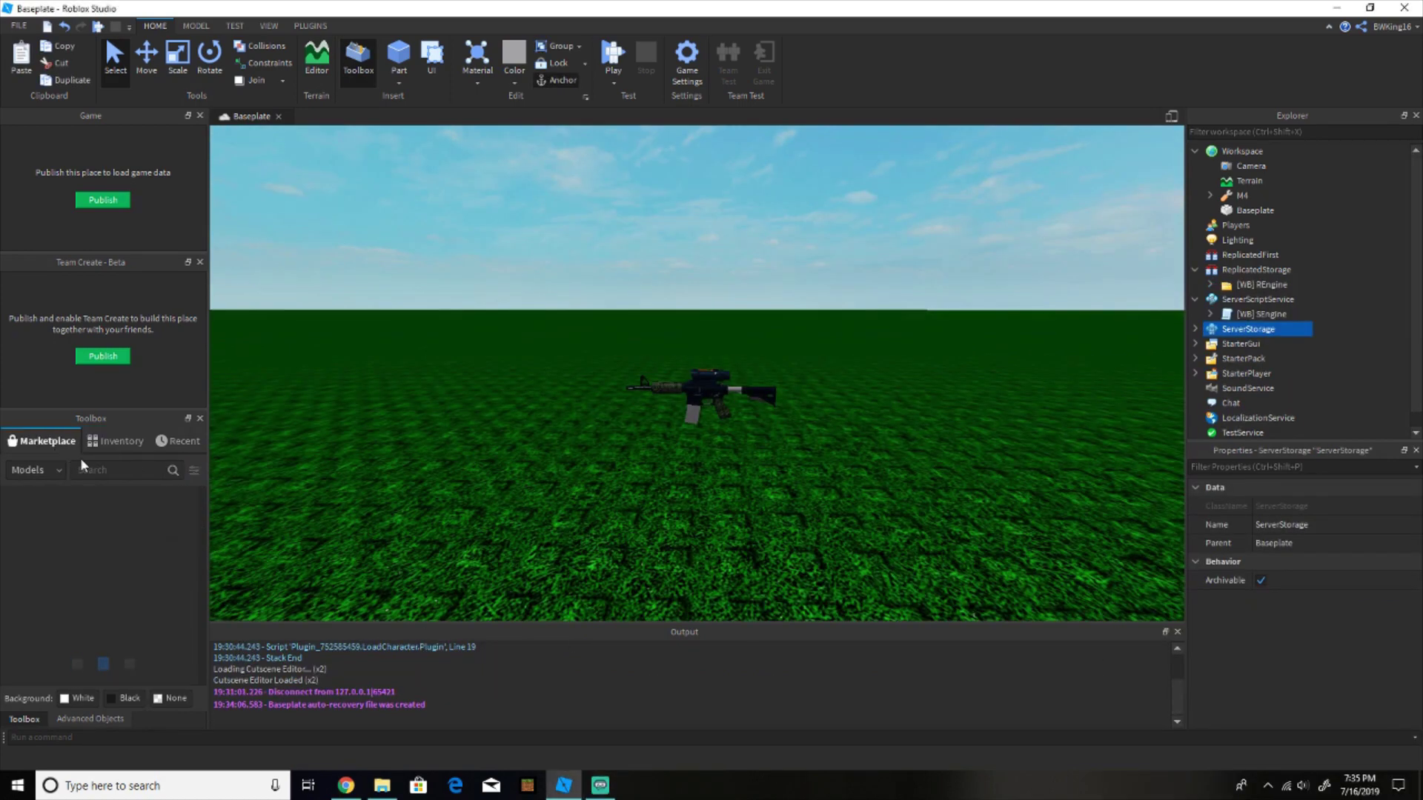
left_click(104, 473)
type("v")
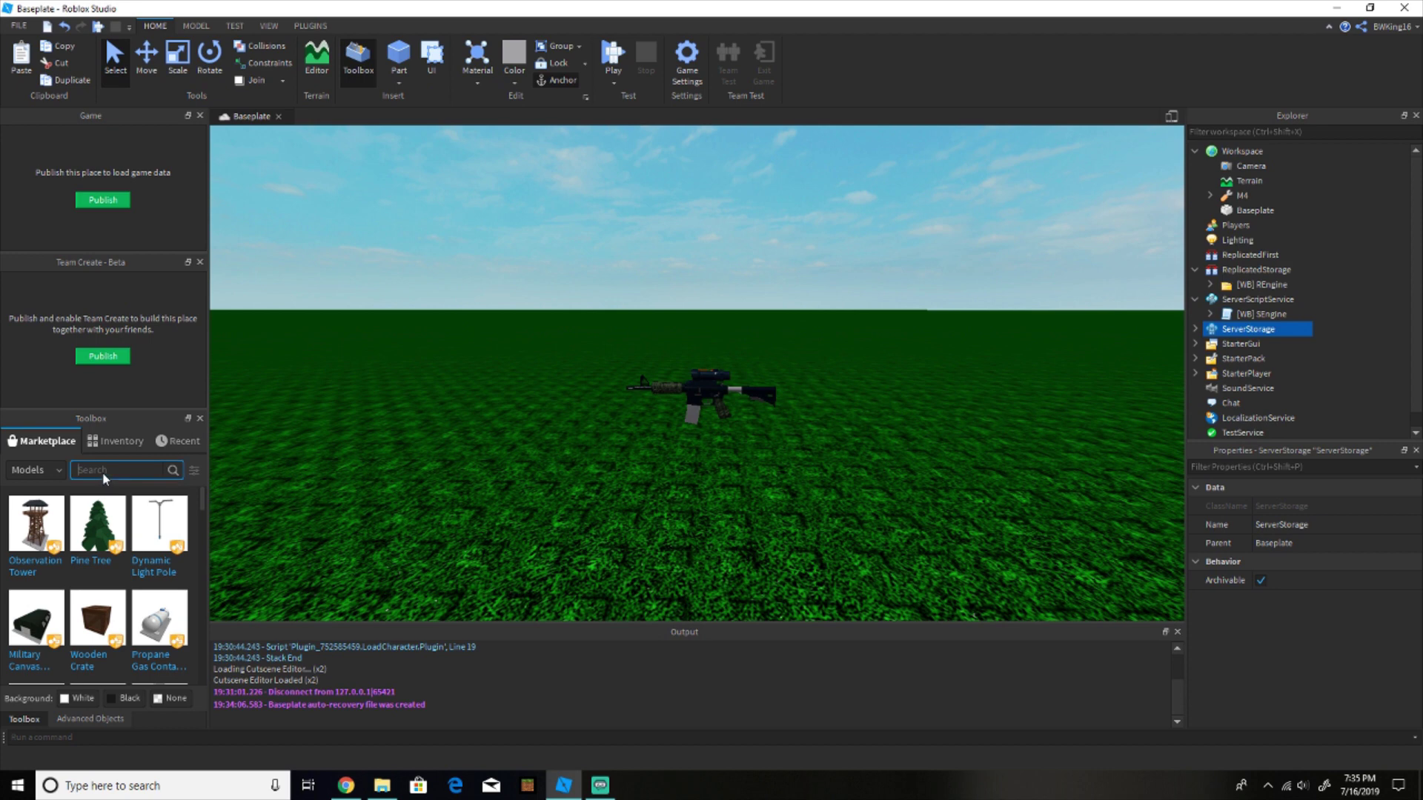
type("angaurd")
key("BackSpace")
key("BackSpace")
type("ua")
key("Return")
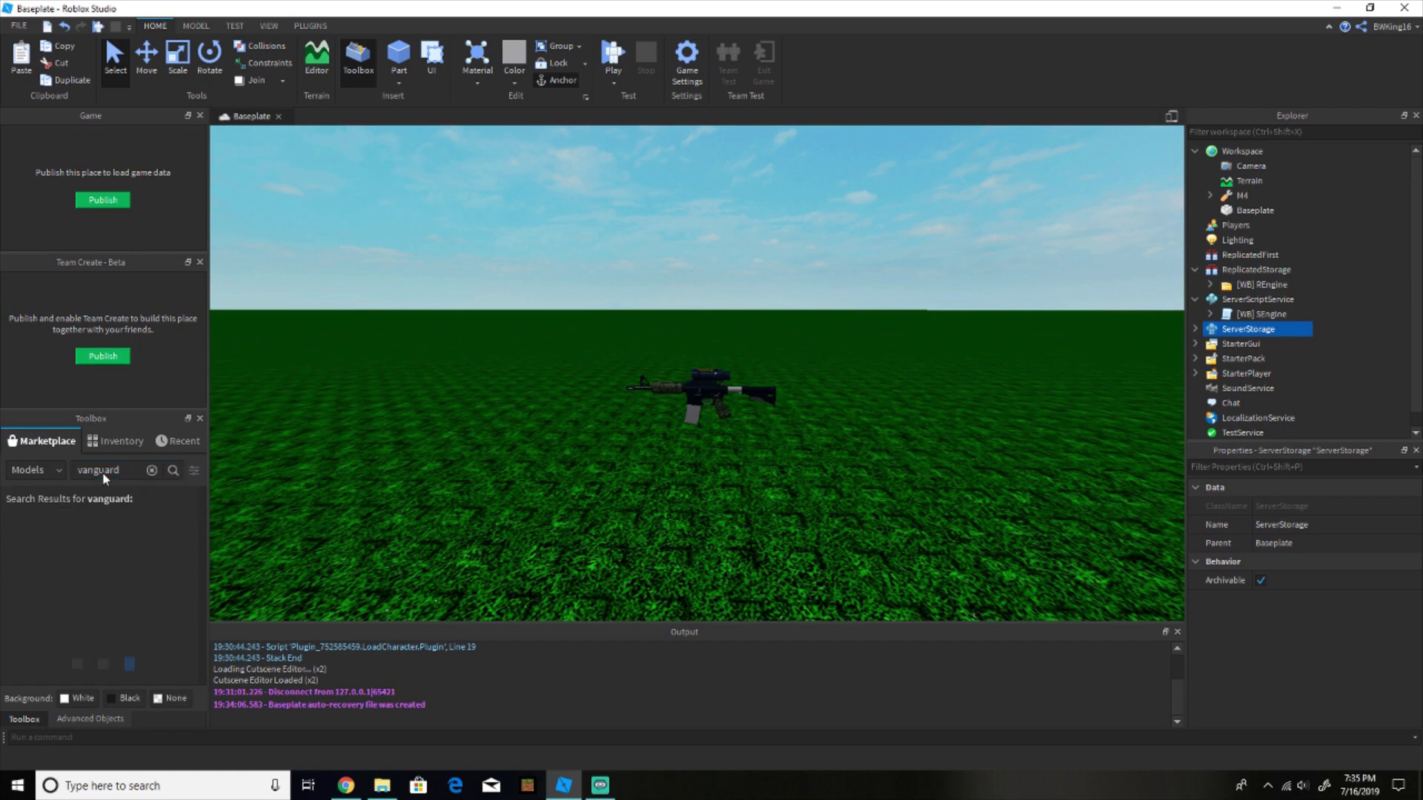
Insert the [WB] Vanguard engine from the search results to inspect its folder contents, and remove it from the workspace again
left_click(46, 593)
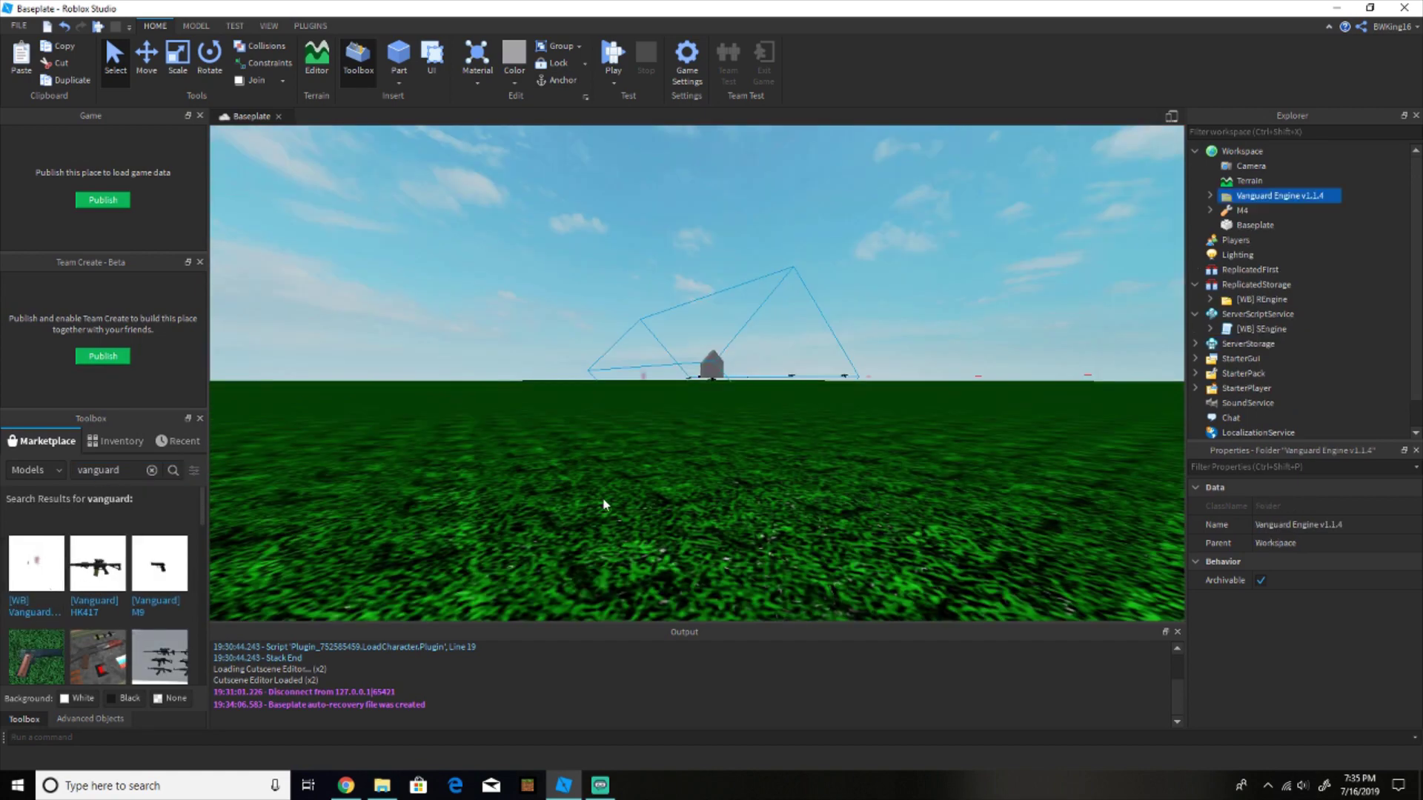
left_click(1209, 196)
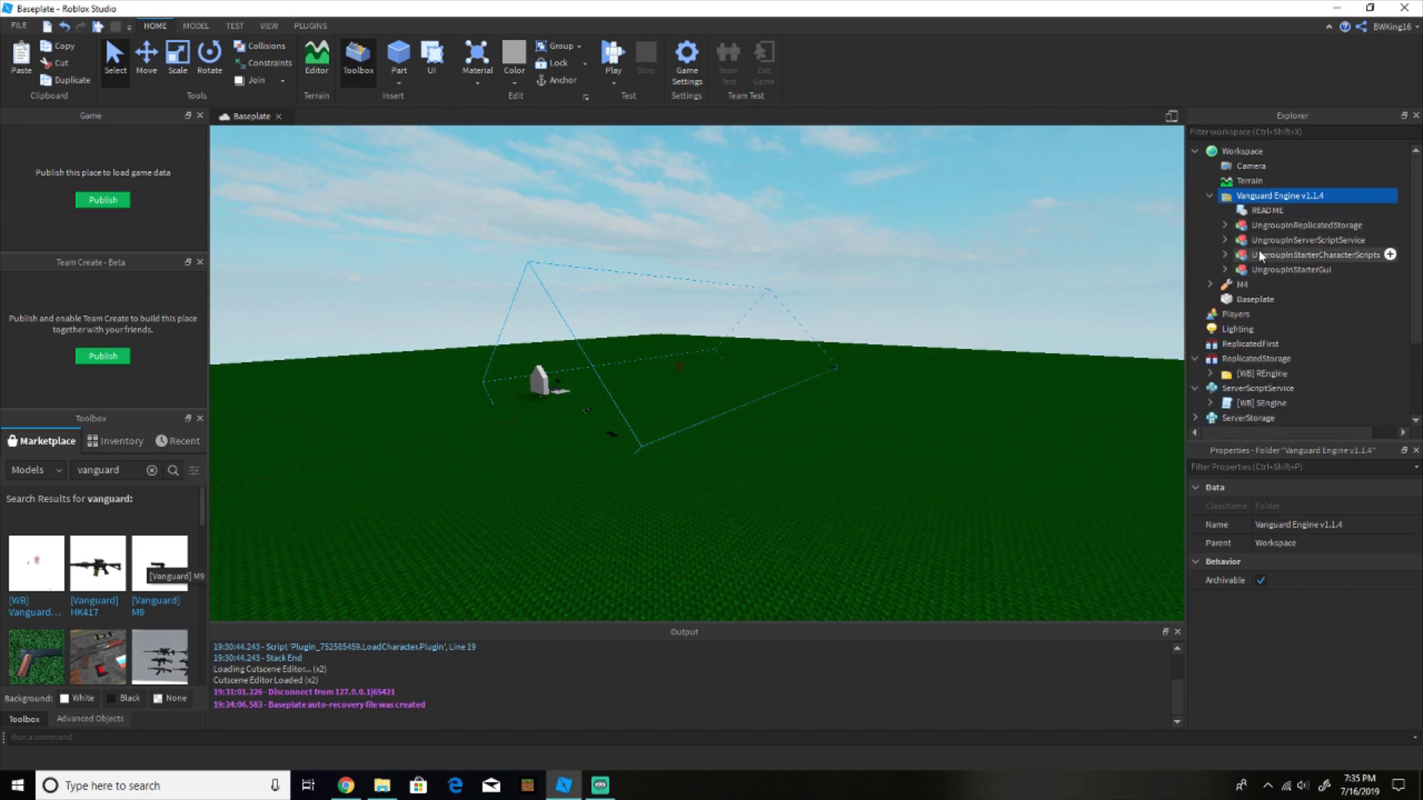
right_click_drag(696, 430, 696, 430)
middle_click_drag(696, 429, 709, 443)
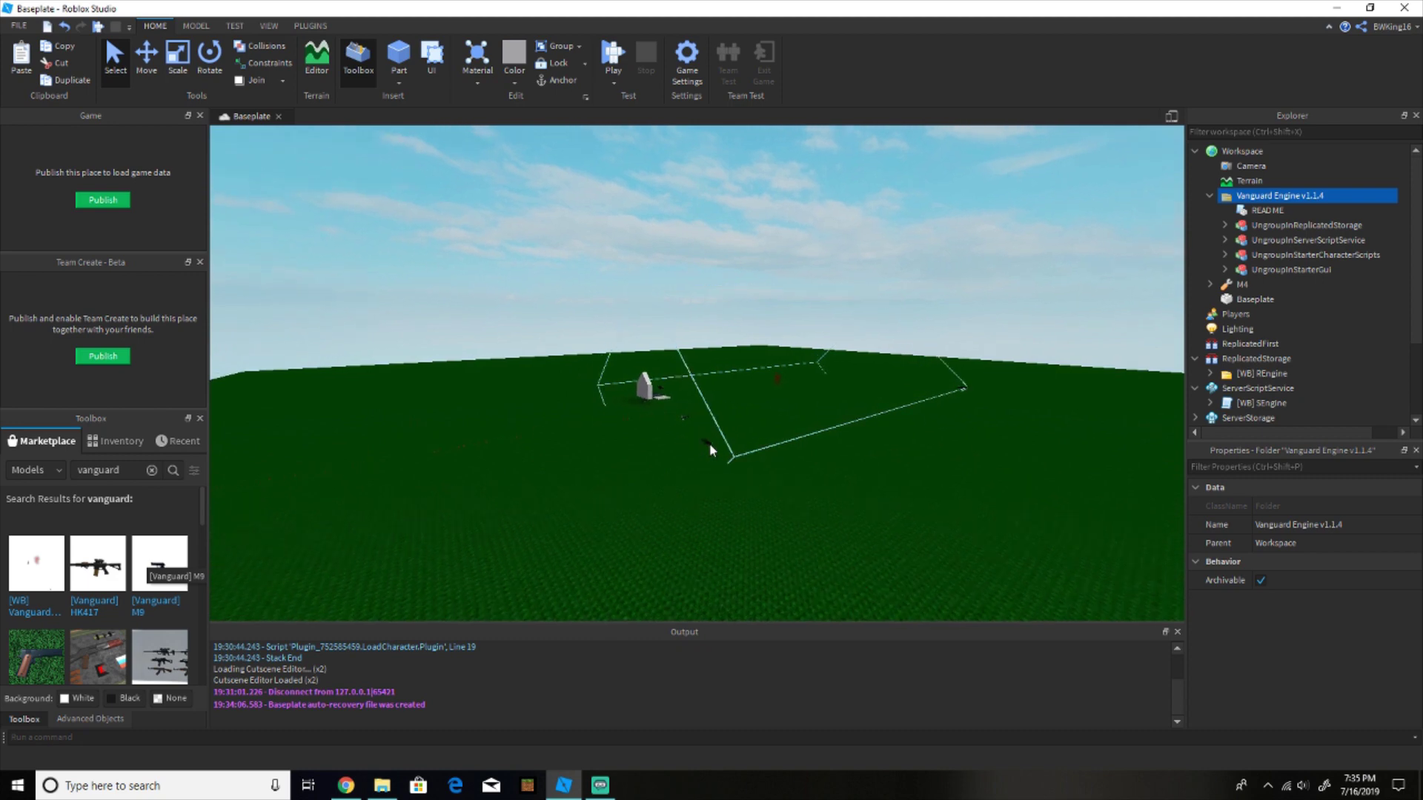
key("Delete")
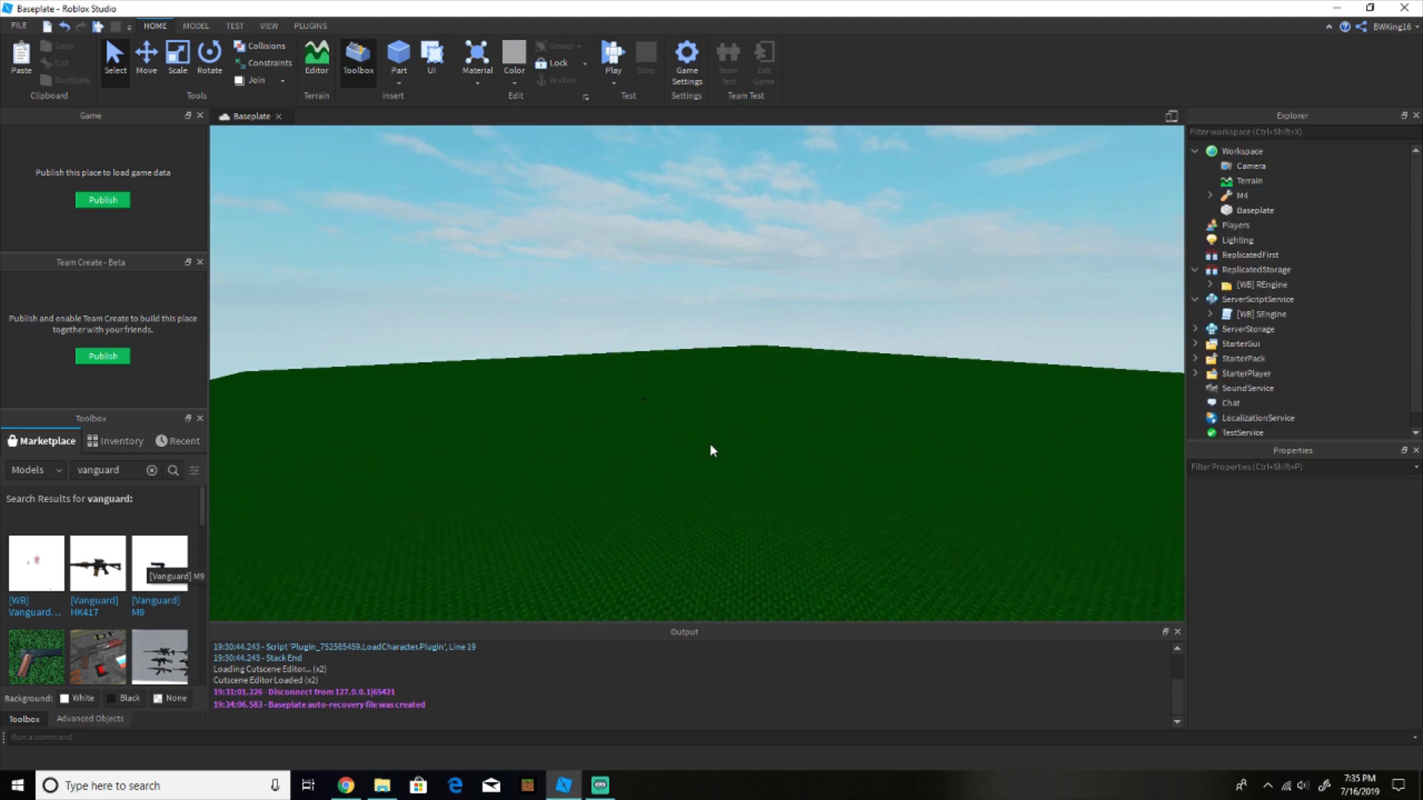
Examine the M4 rifle's receiver, scope and grip up close on the baseplate
right_click_drag(719, 443, 719, 443)
key("w")
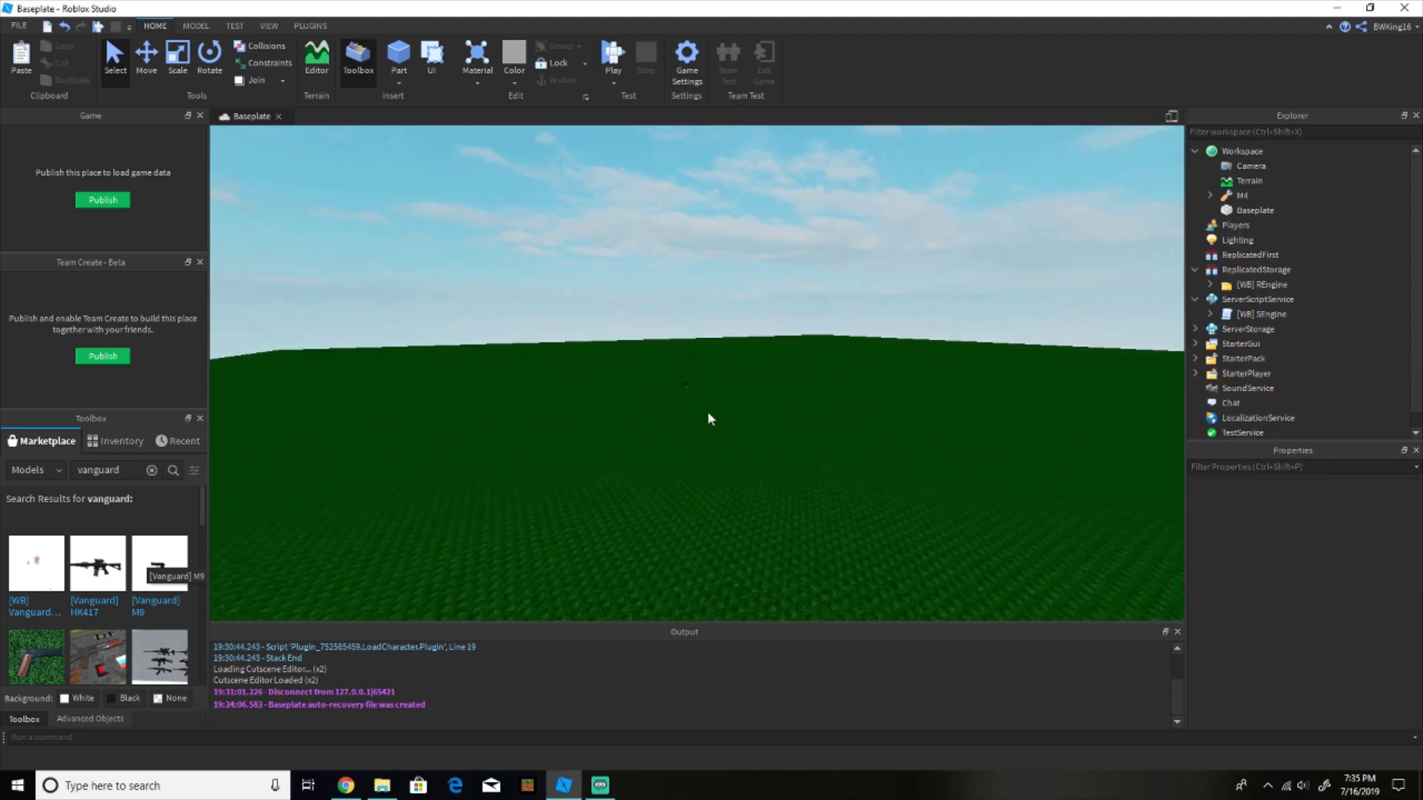
scroll(706, 396, "up", 8)
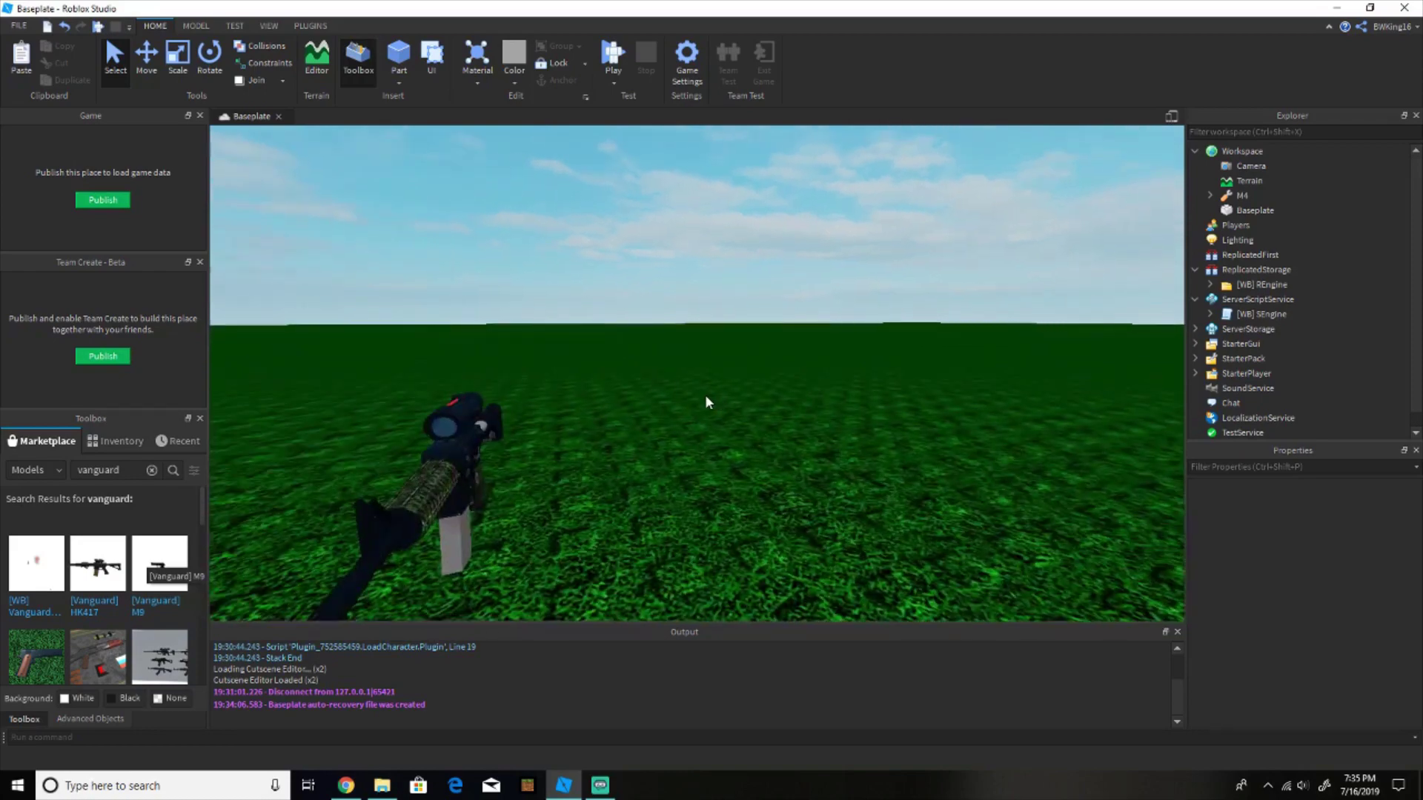
right_click_drag(706, 397, 705, 394)
scroll(705, 395, "up", 4)
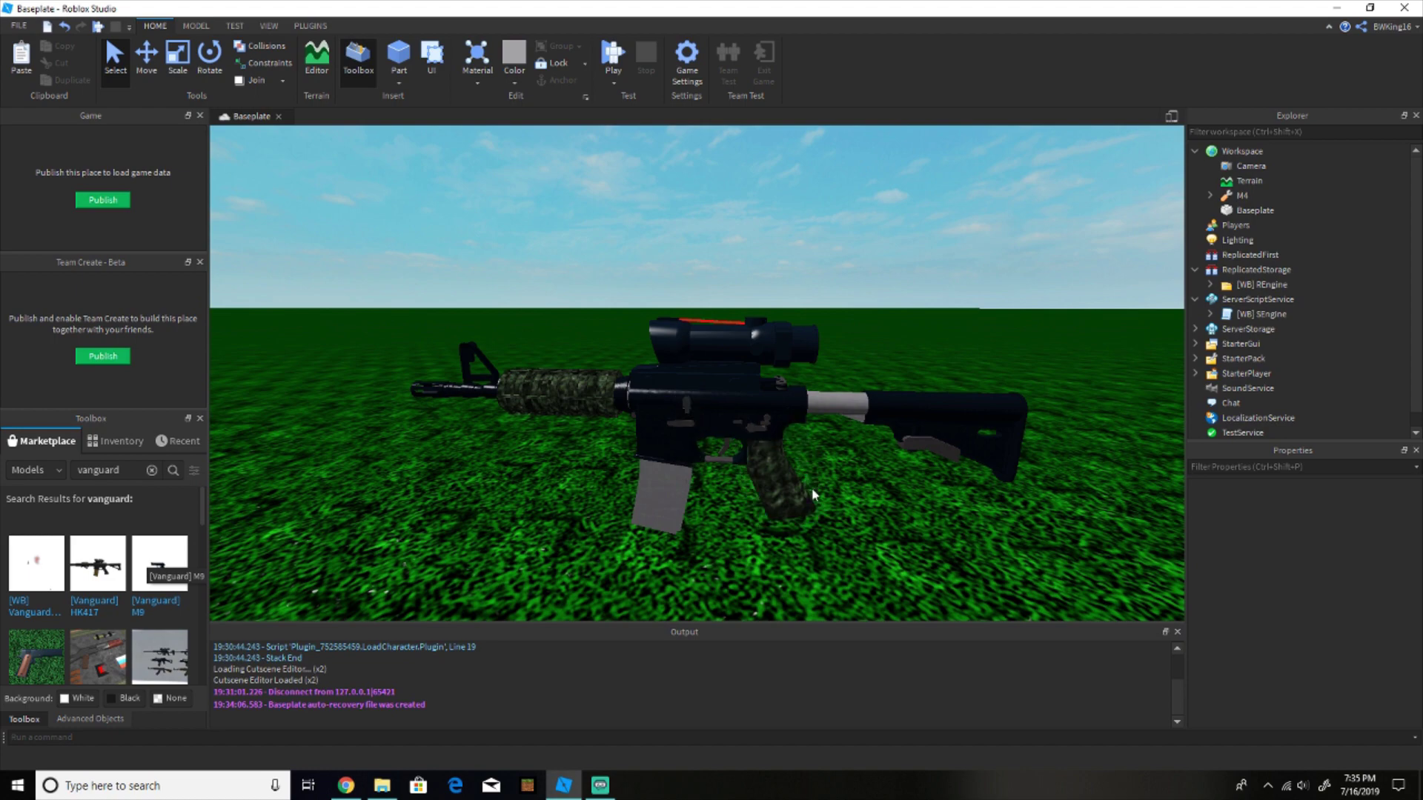
scroll(736, 480, "up", 5)
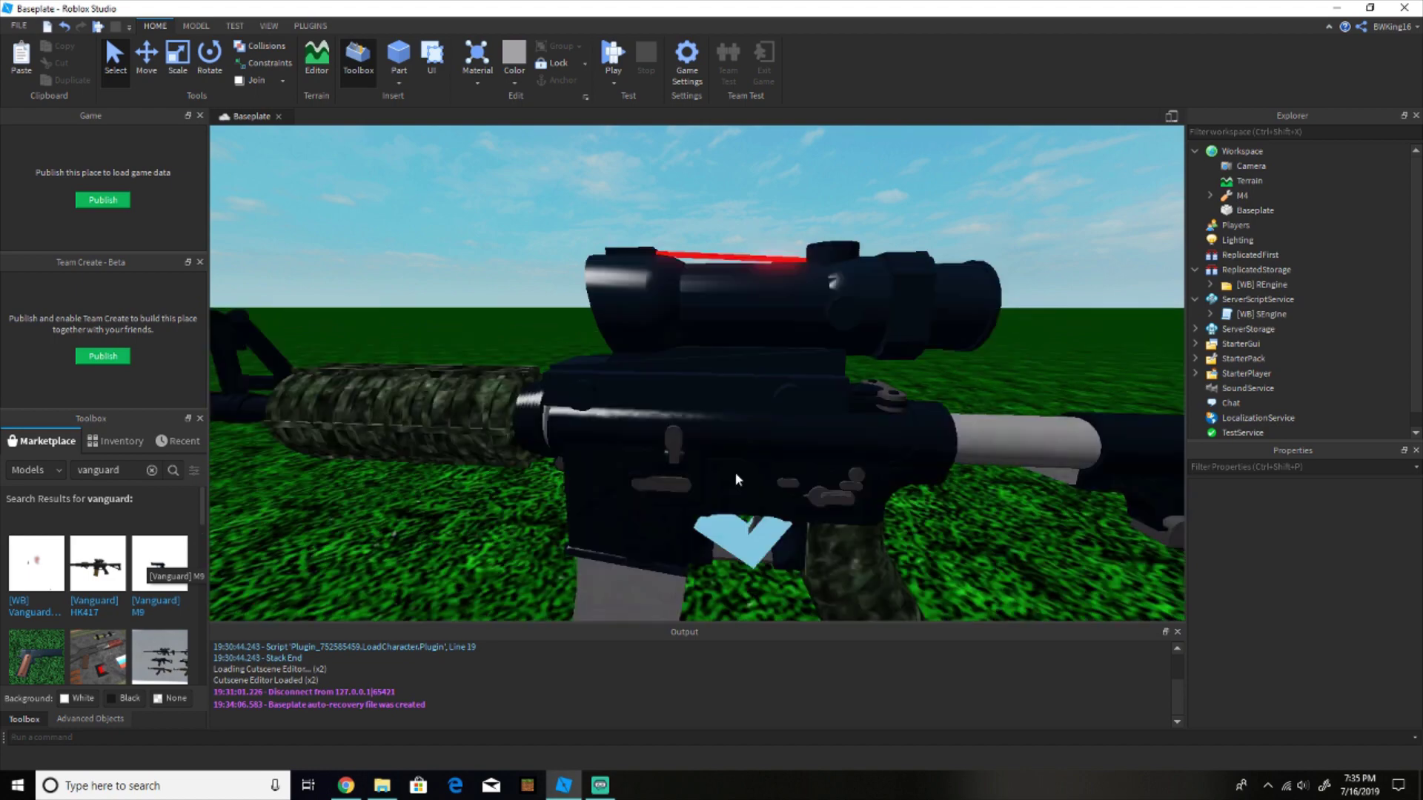
scroll(735, 474, "up", 2)
scroll(736, 473, "down", 8)
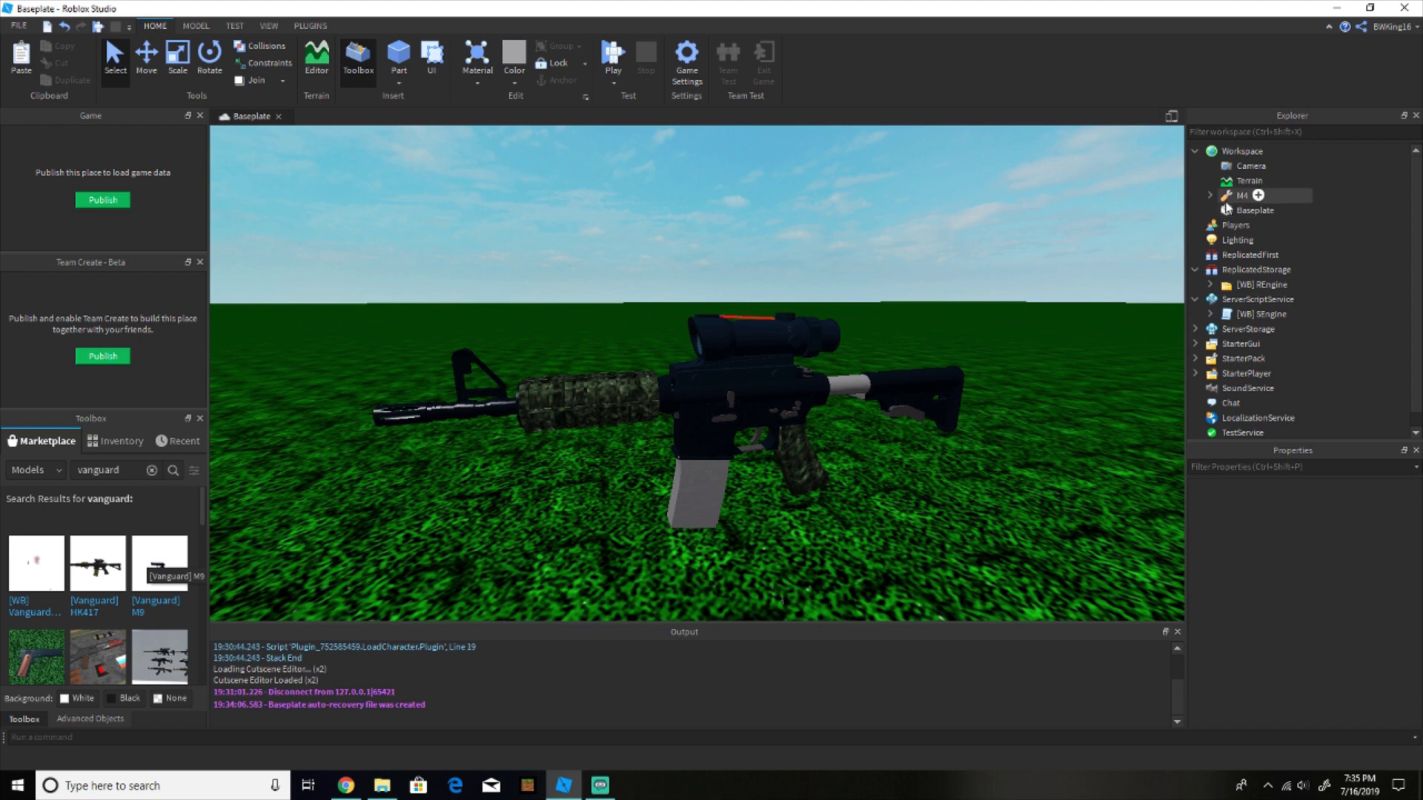
Delete the M4 tool's camera, values, scripts and modules, from ThumbnailCamera through SETTINGS
left_click(1231, 197)
left_click(1211, 195)
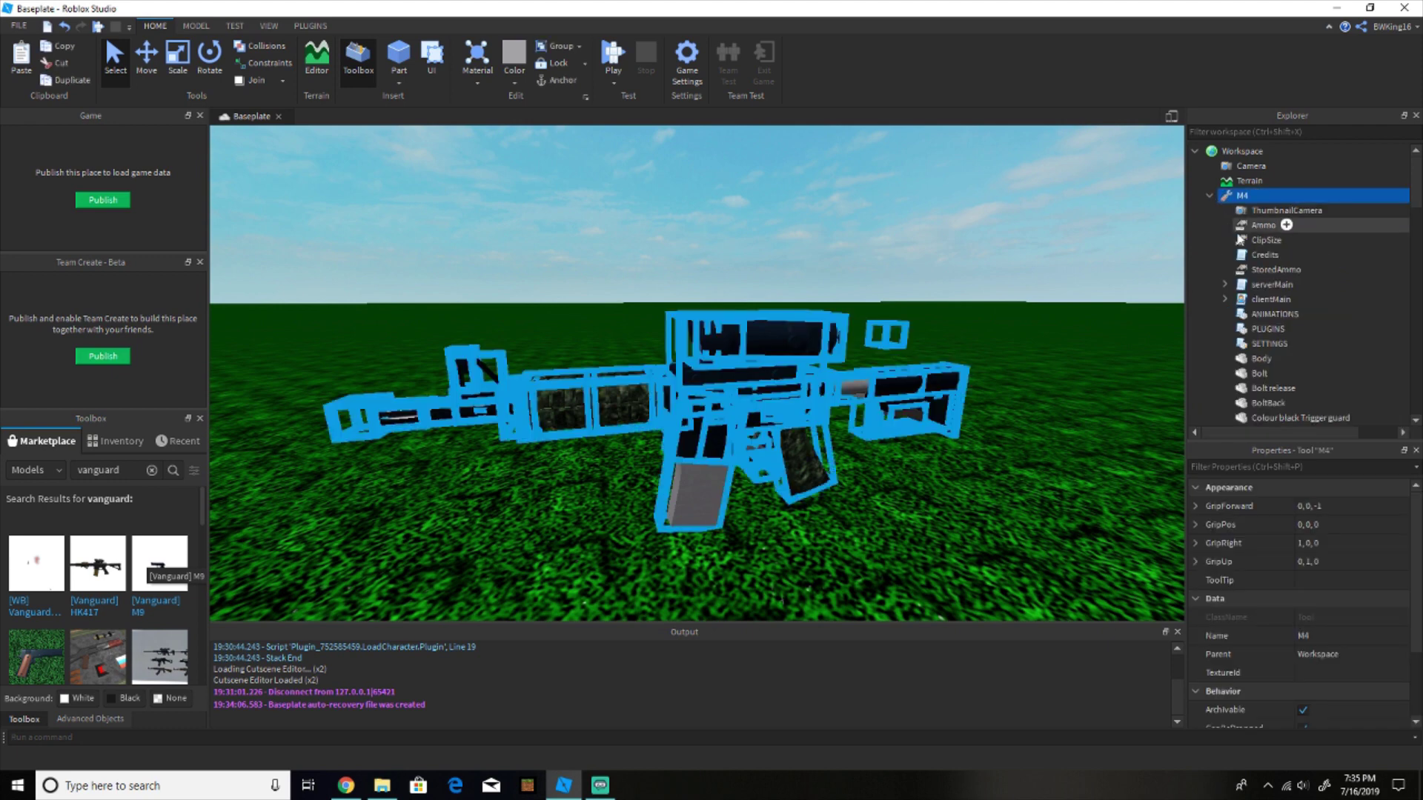
left_click(1301, 211)
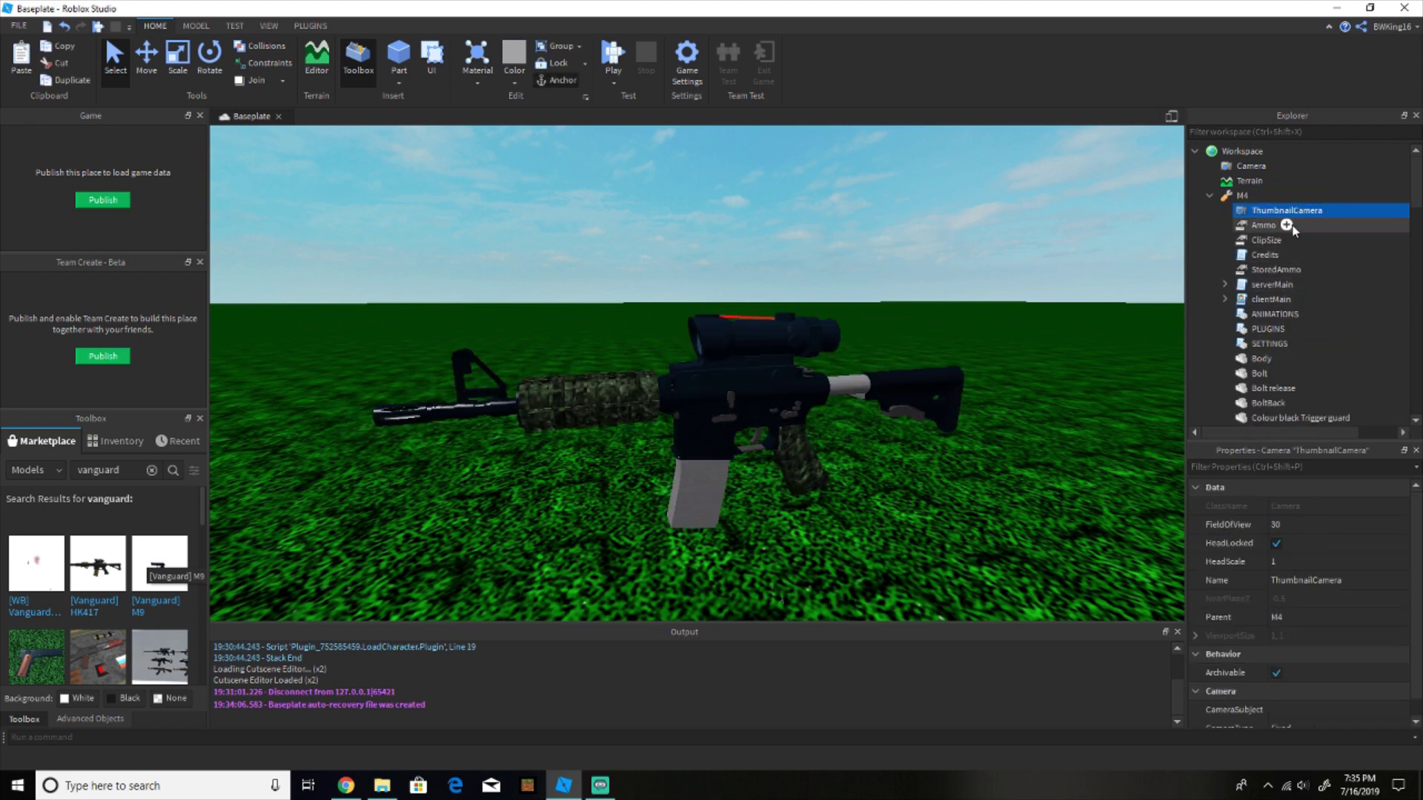
left_click(1267, 343, "shift")
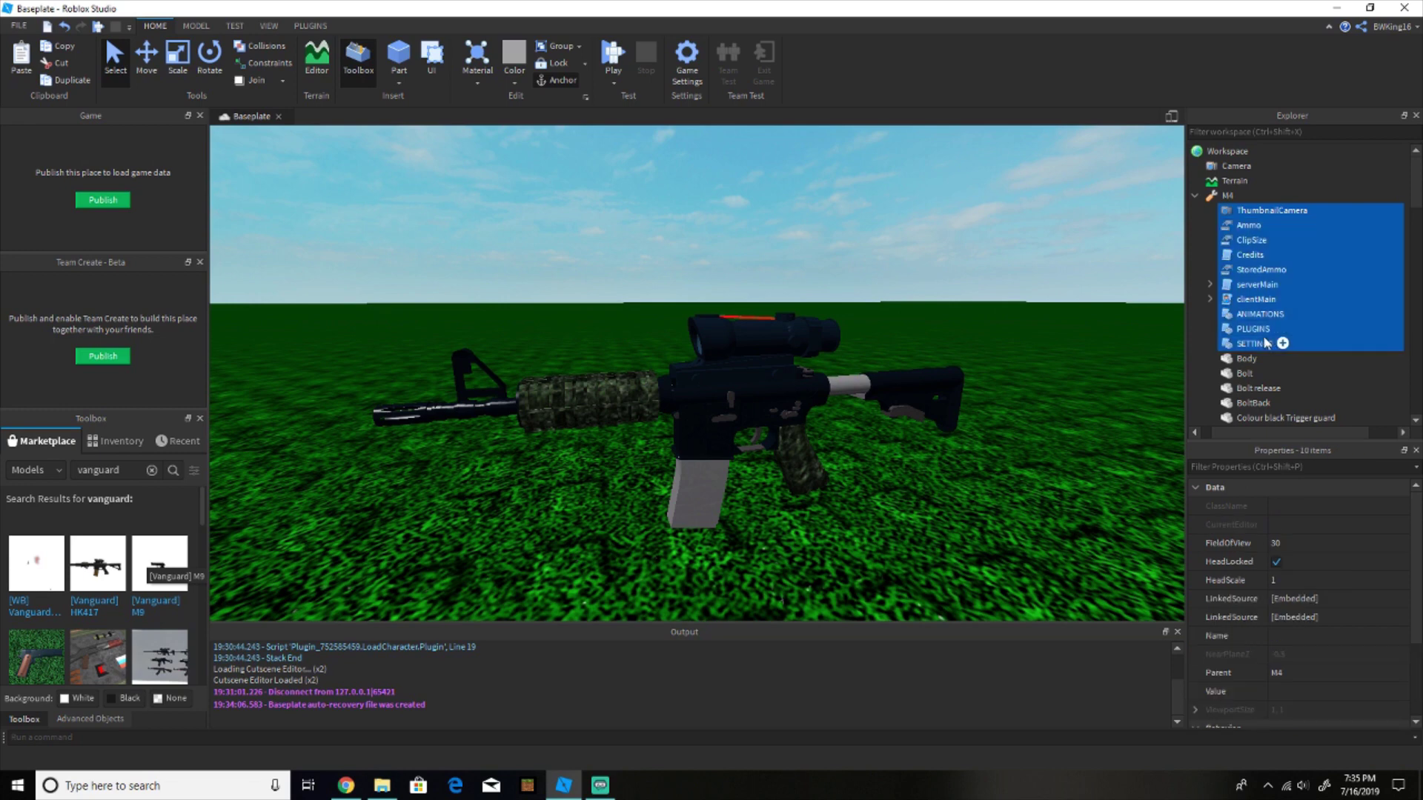
key("Delete")
Group all remaining parts inside the M4 tool into a single model
scroll(1308, 258, "down", 1)
left_click_drag(1309, 213, 1248, 257)
right_click(1246, 254)
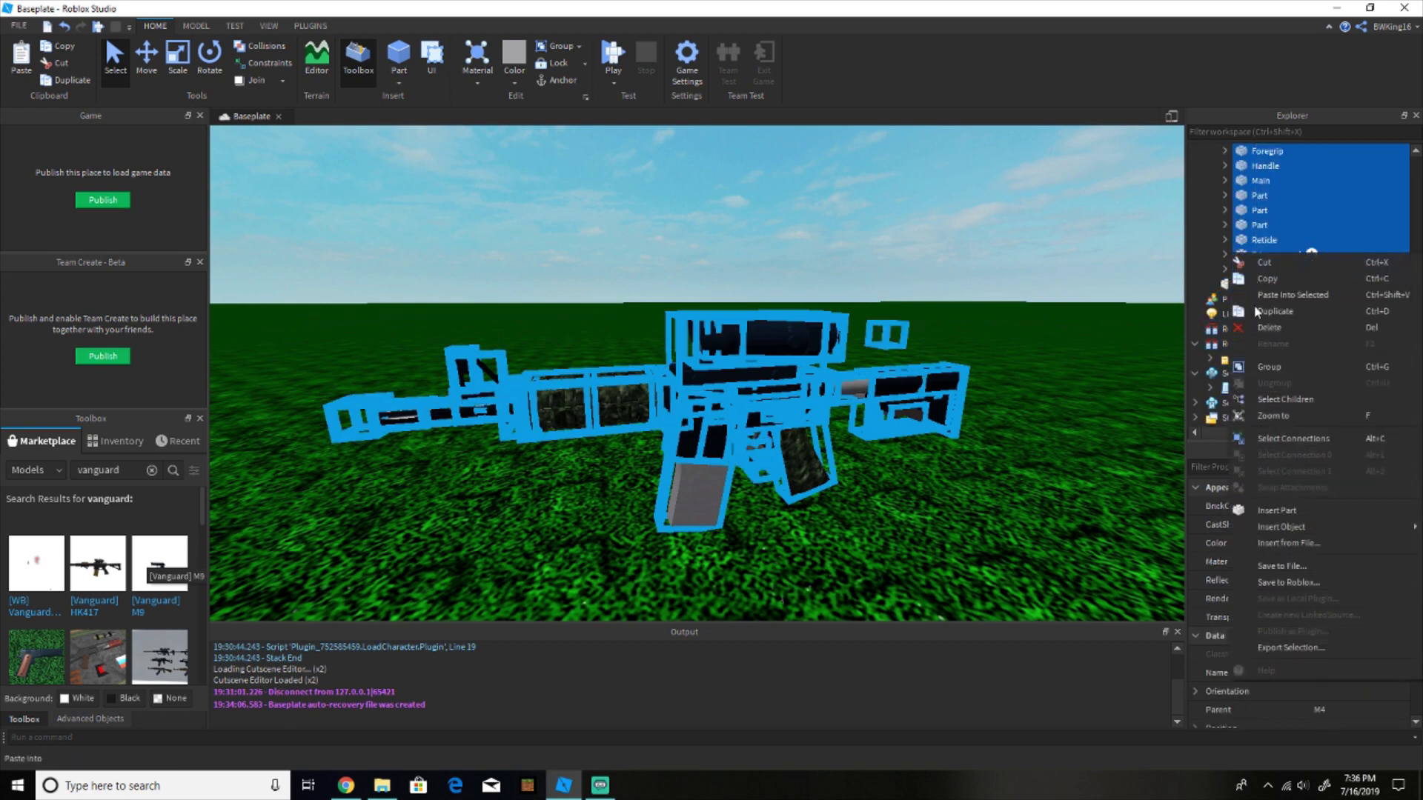
left_click(1273, 369)
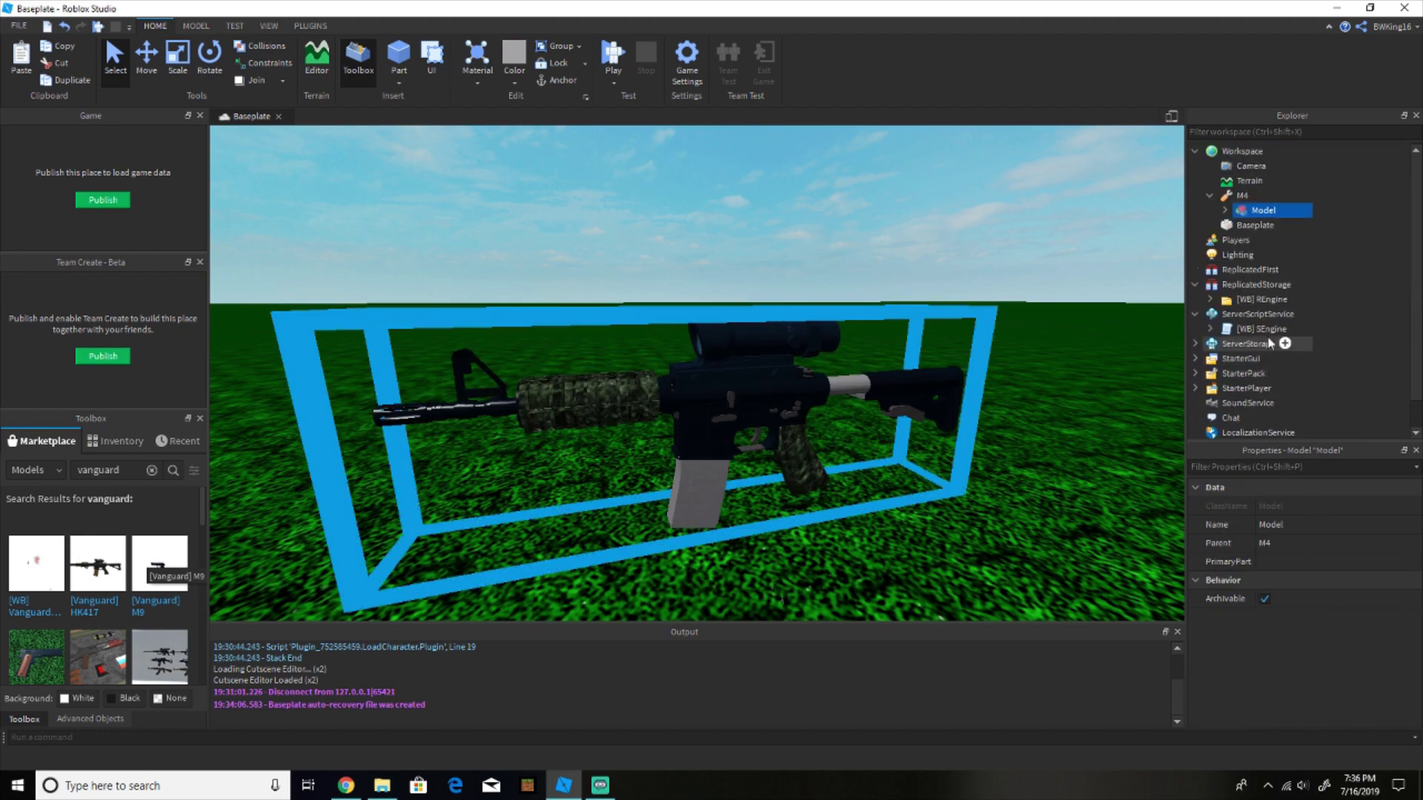
Check the contents of the new model inside the M4 tool and rename it M4
left_click(1223, 210)
left_click(1224, 210)
double_click(1258, 213)
type("M4")
key("Return")
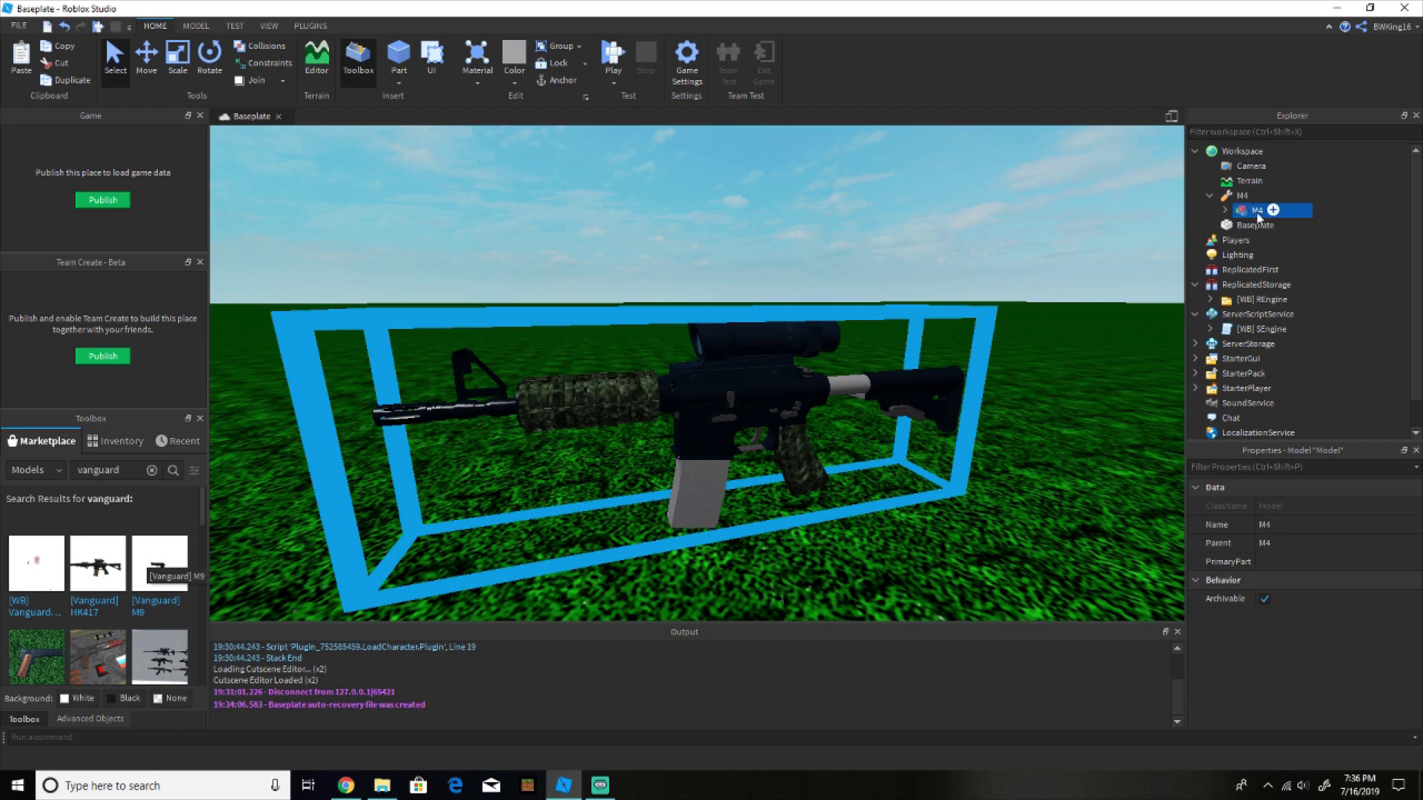
Move the M4 model into the Client folder under GunModels in ReplicatedStorage's [WB] REngine folder
left_click(1209, 299)
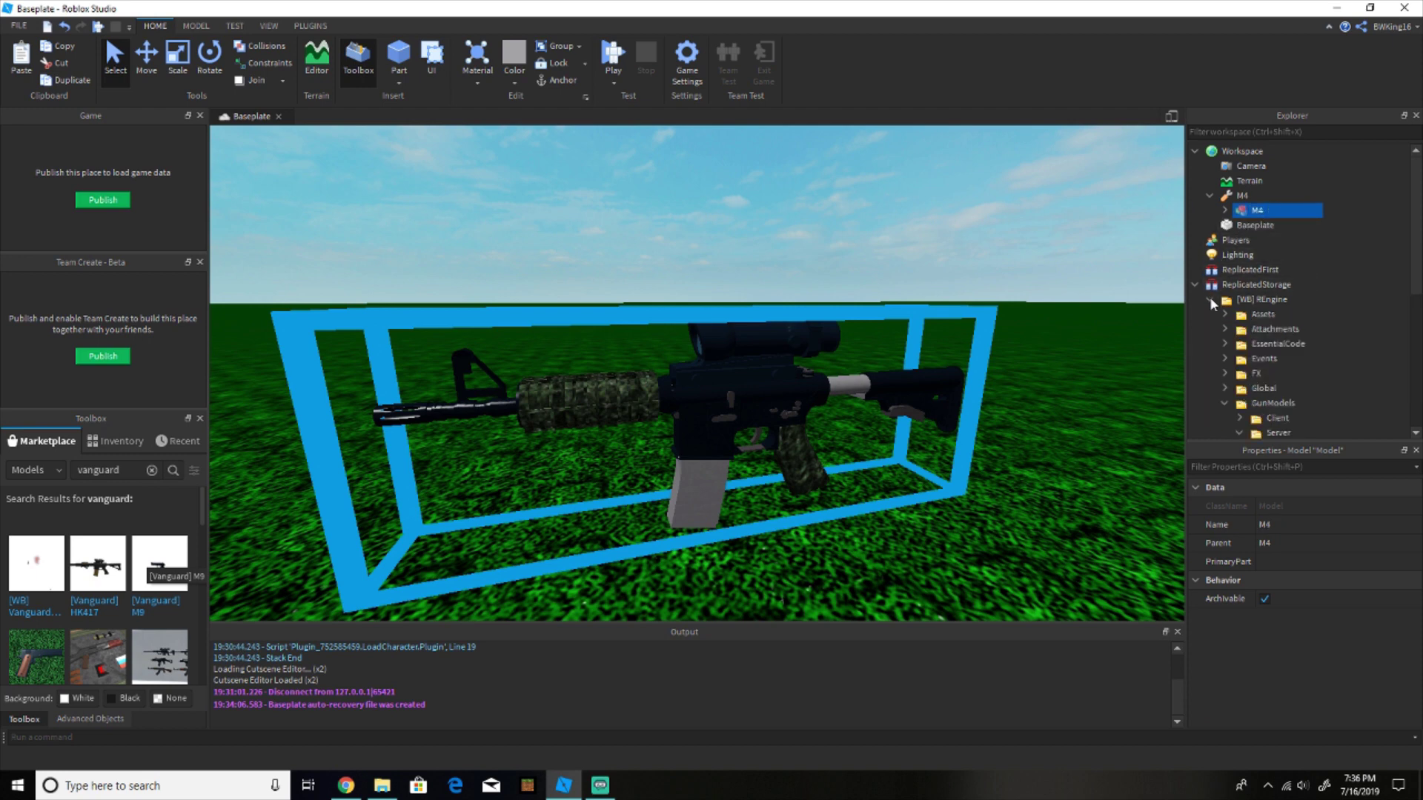
left_click(1225, 403)
left_click_drag(1263, 211, 1275, 343)
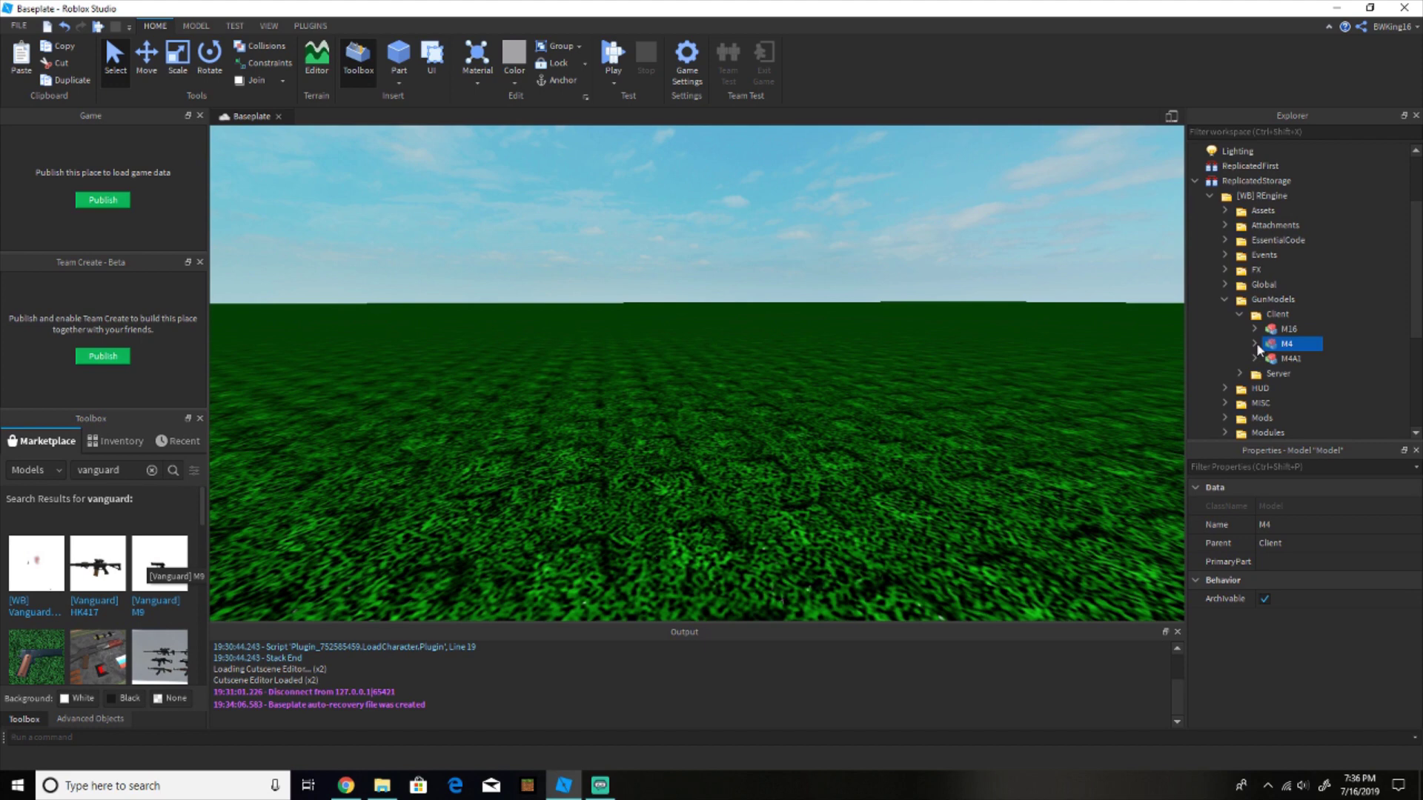
Rename the FireSound sound inside the M4 model's Handle part to Fire
left_click(1255, 343)
scroll(1257, 343, "down", 4)
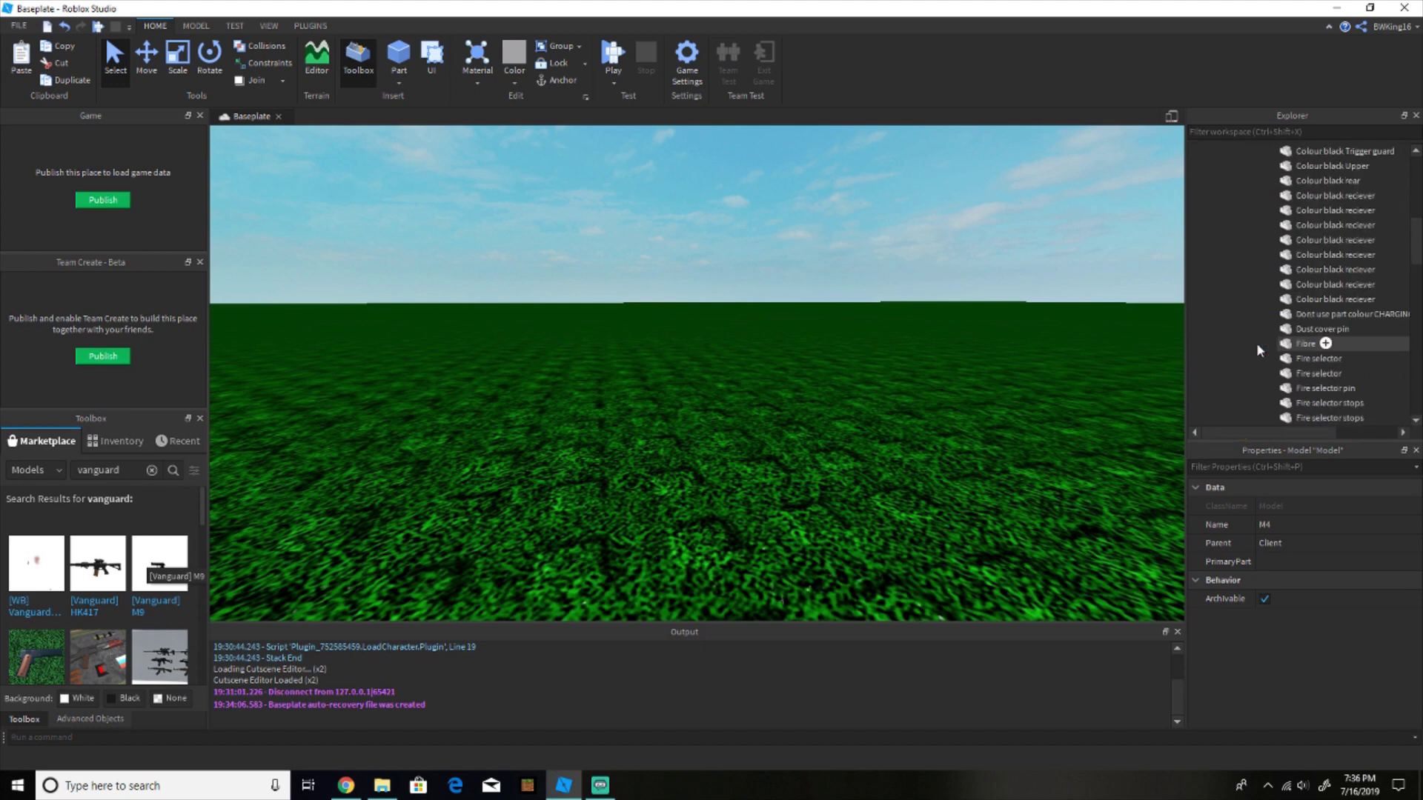
scroll(1258, 343, "down", 8)
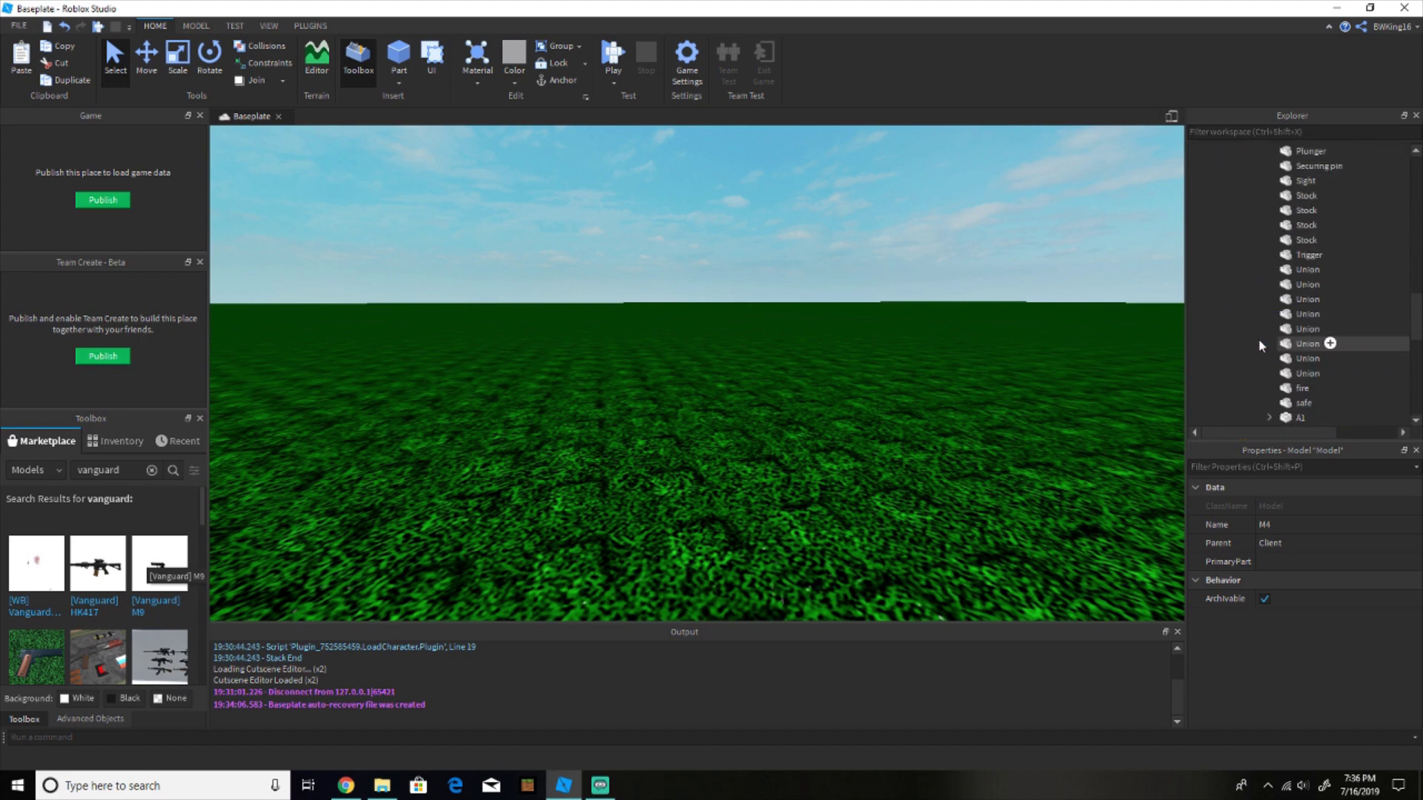
scroll(1259, 339, "down", 2)
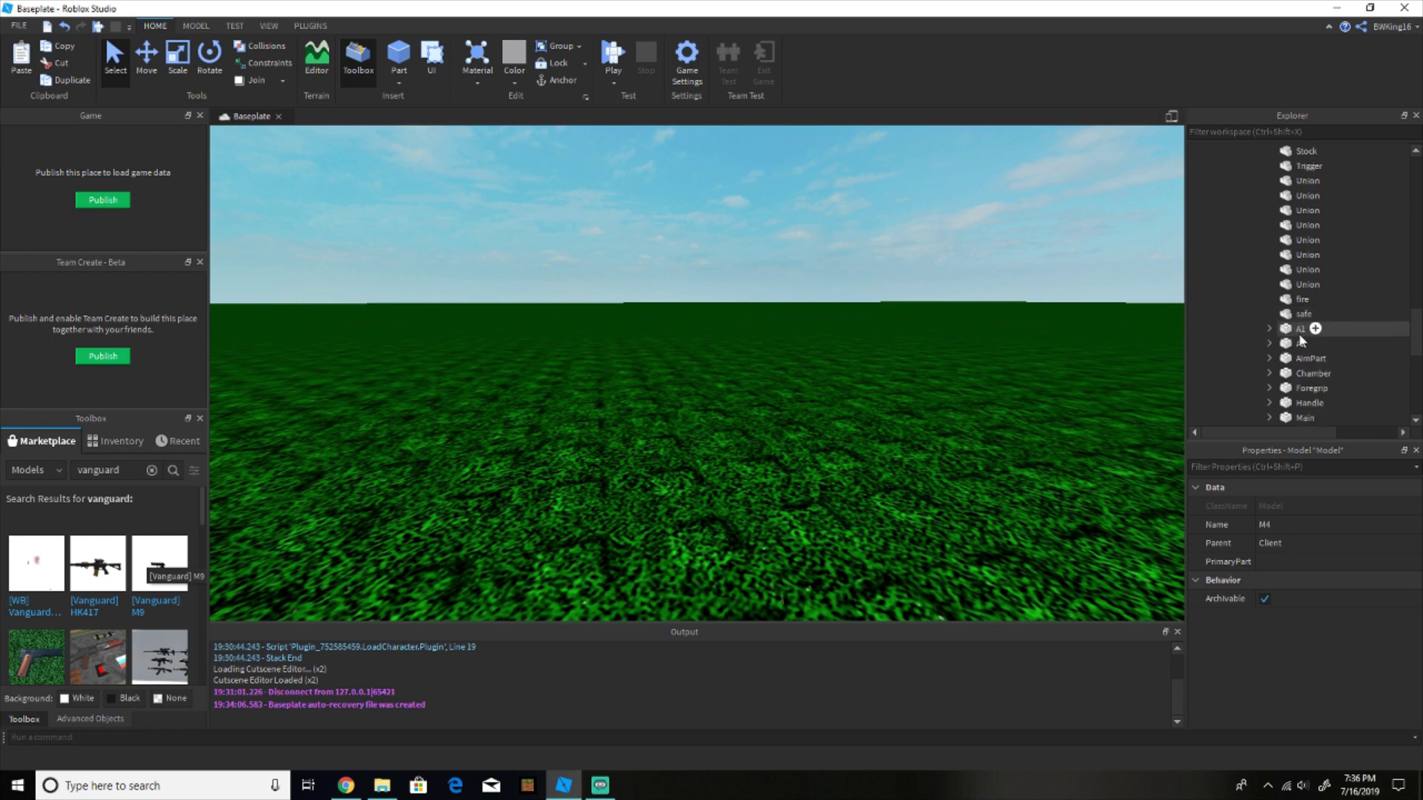
scroll(1301, 342, "down", 1)
left_click(1301, 358)
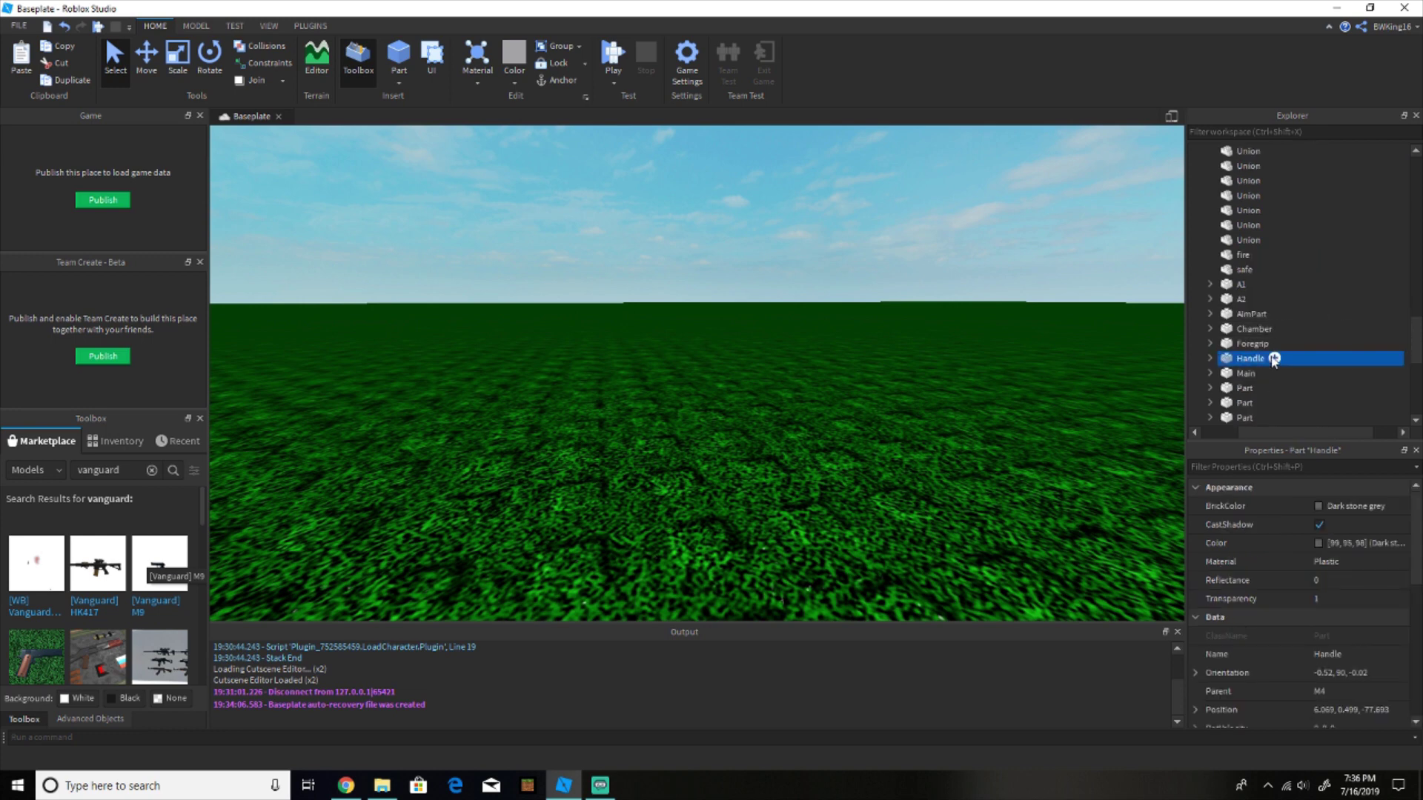
double_click(1228, 359)
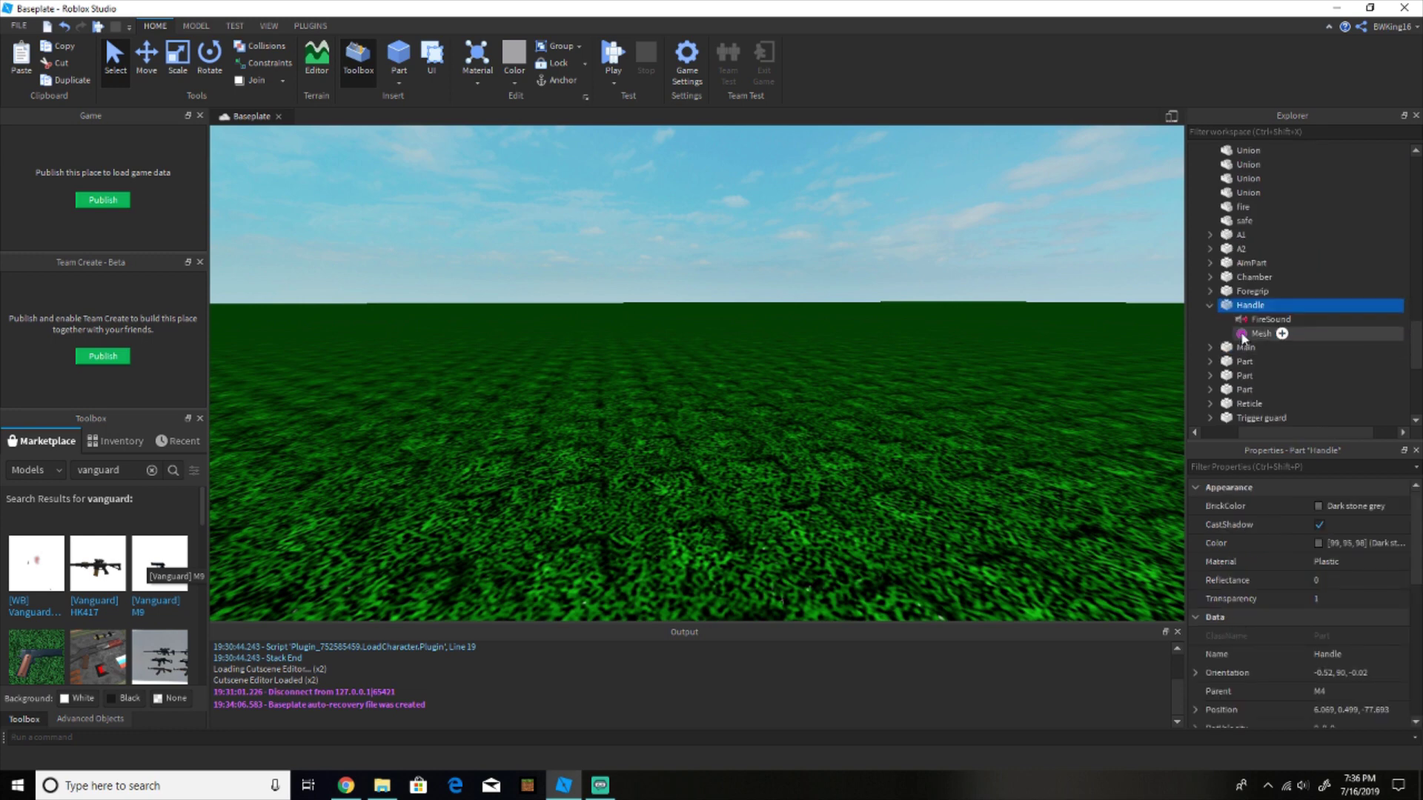
left_click(1246, 323)
left_click(1264, 319)
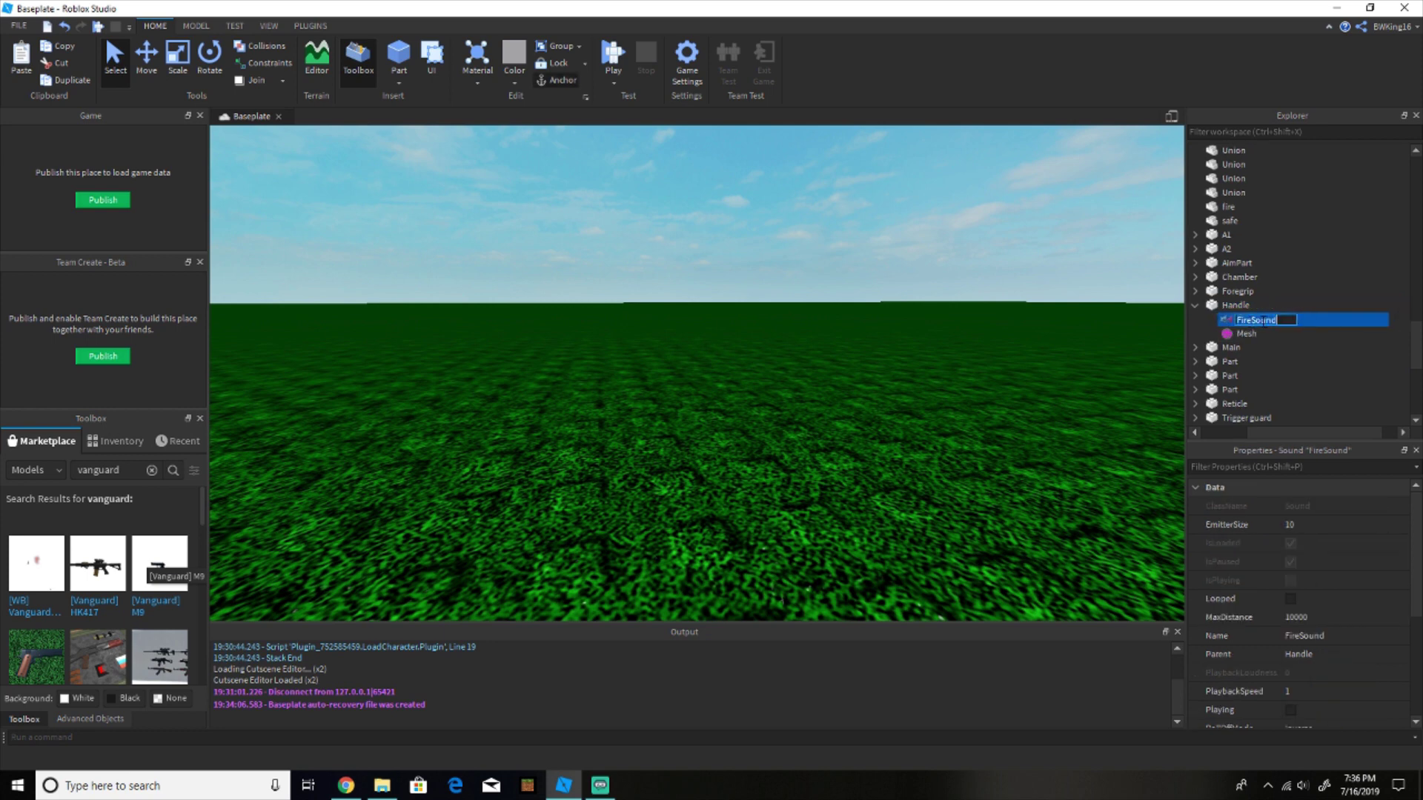
type("Fire")
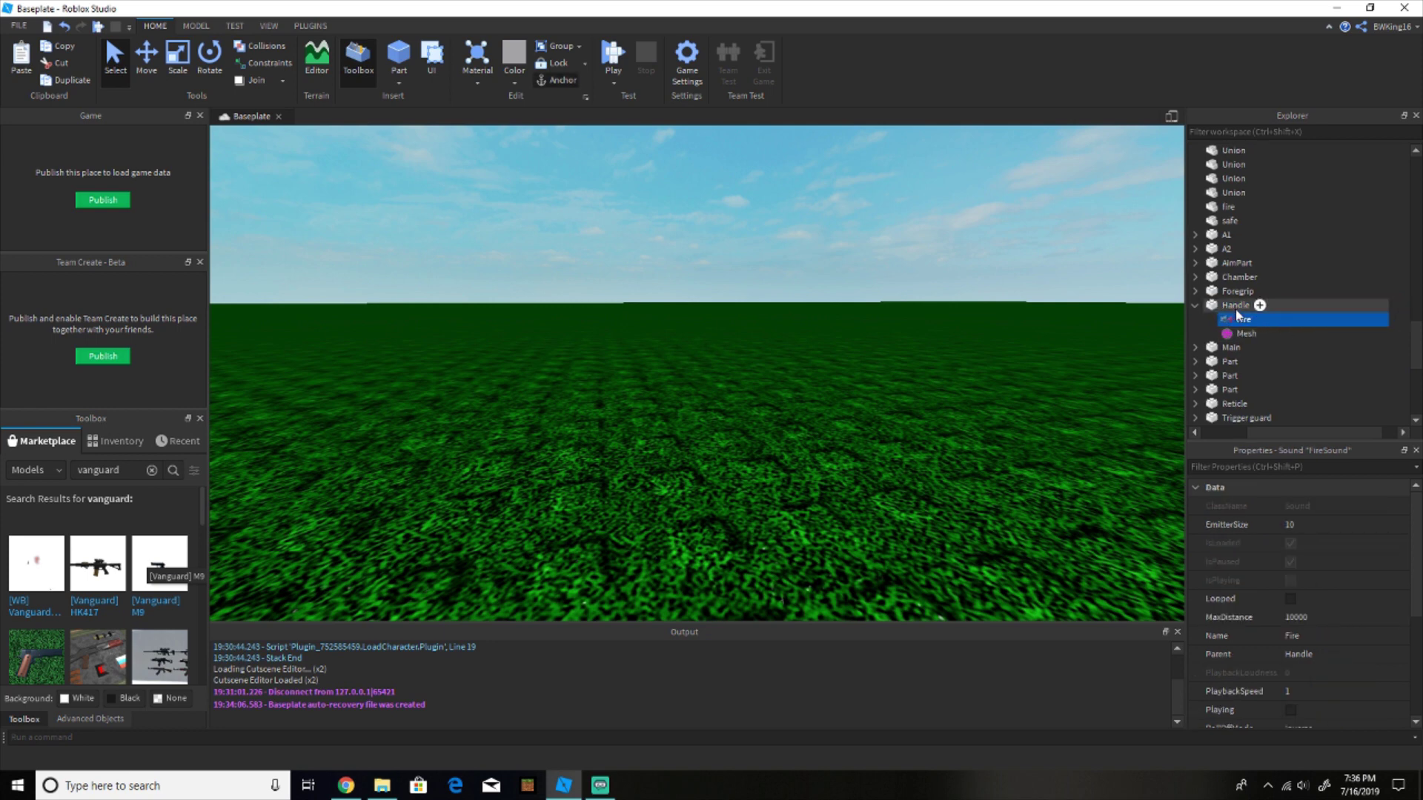
Rename the M4 model's Handle part to Grip
left_click(1235, 307)
left_click(1234, 306)
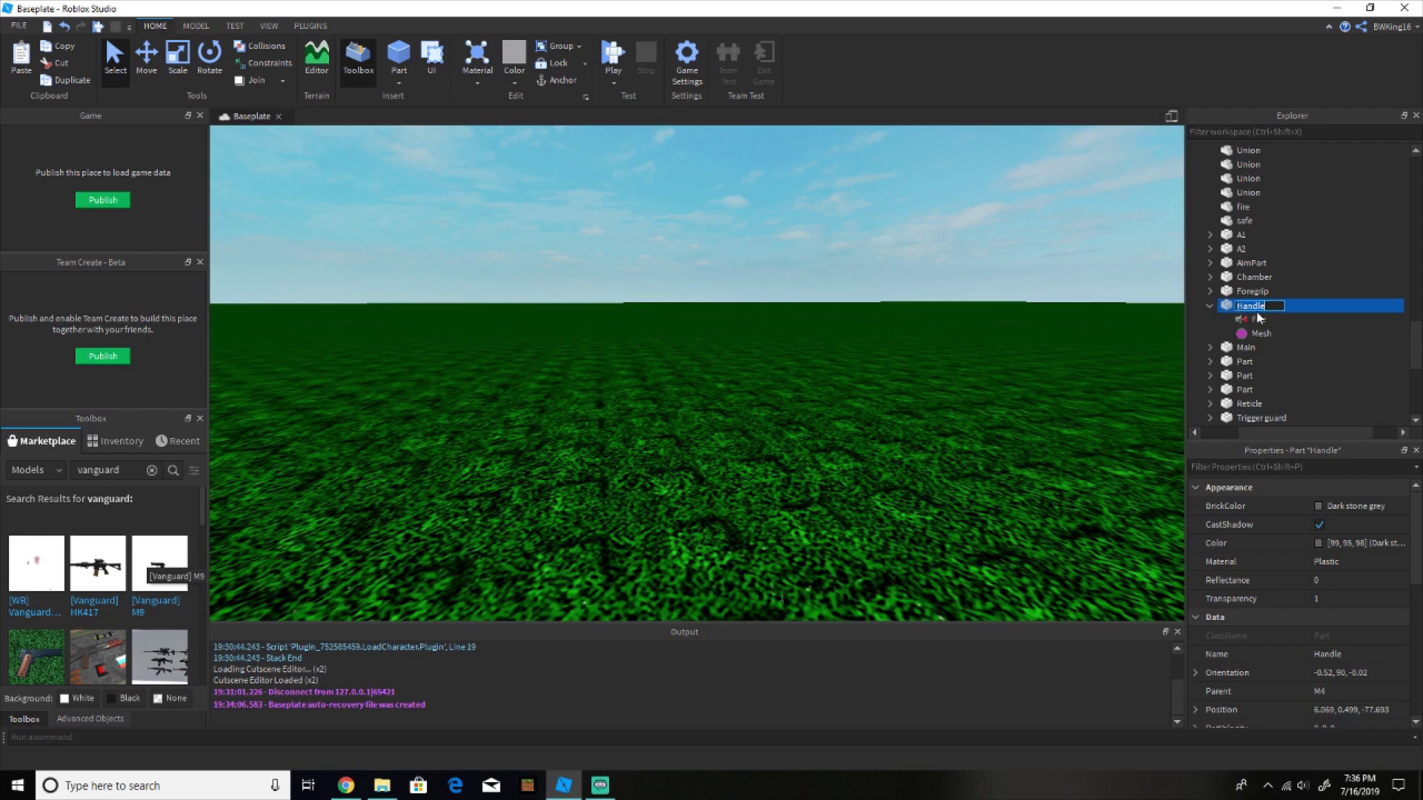
key("BackSpace")
left_click(1210, 305)
Rename the M4 model's Main part to FirePart
left_click(1246, 319)
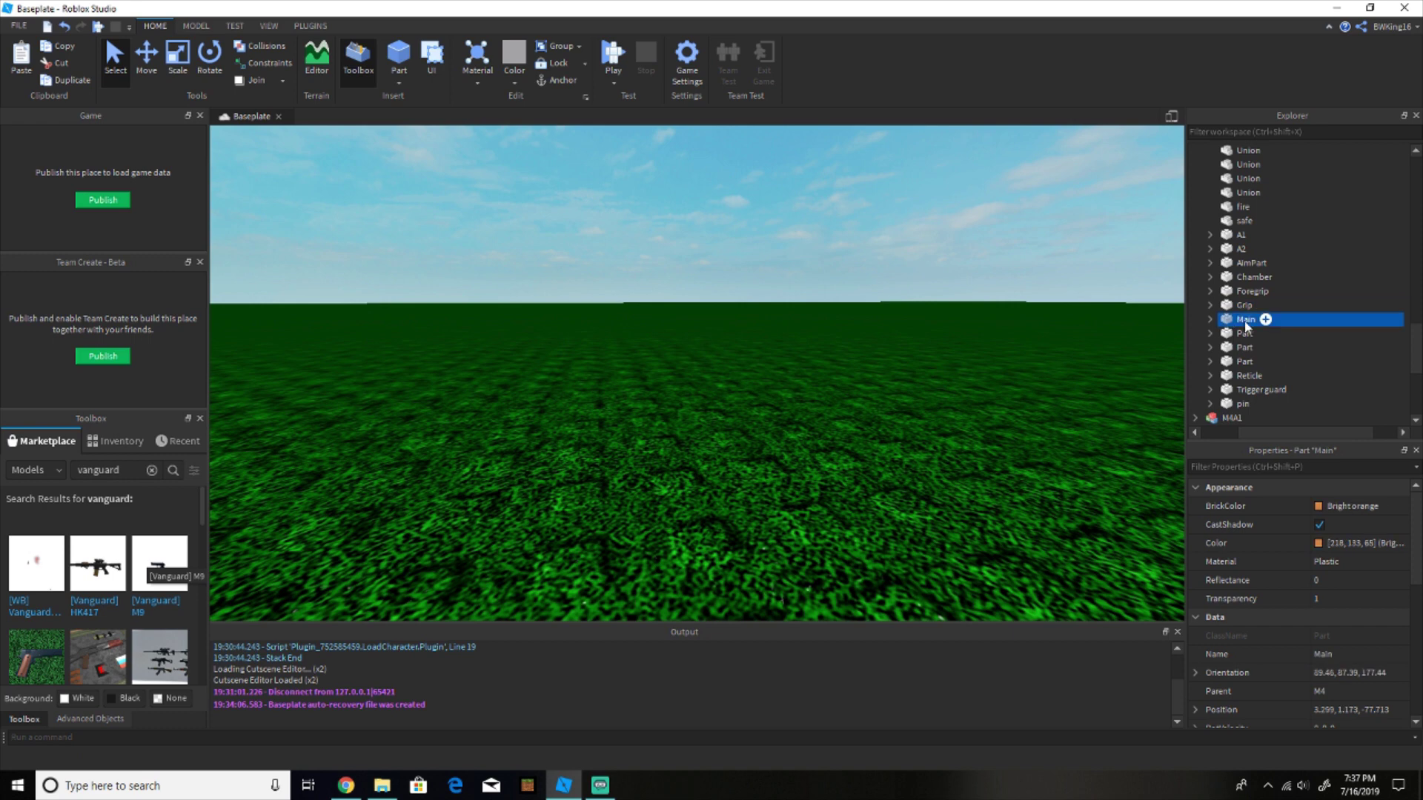
left_click(1246, 324)
type("FirePart")
key("Return")
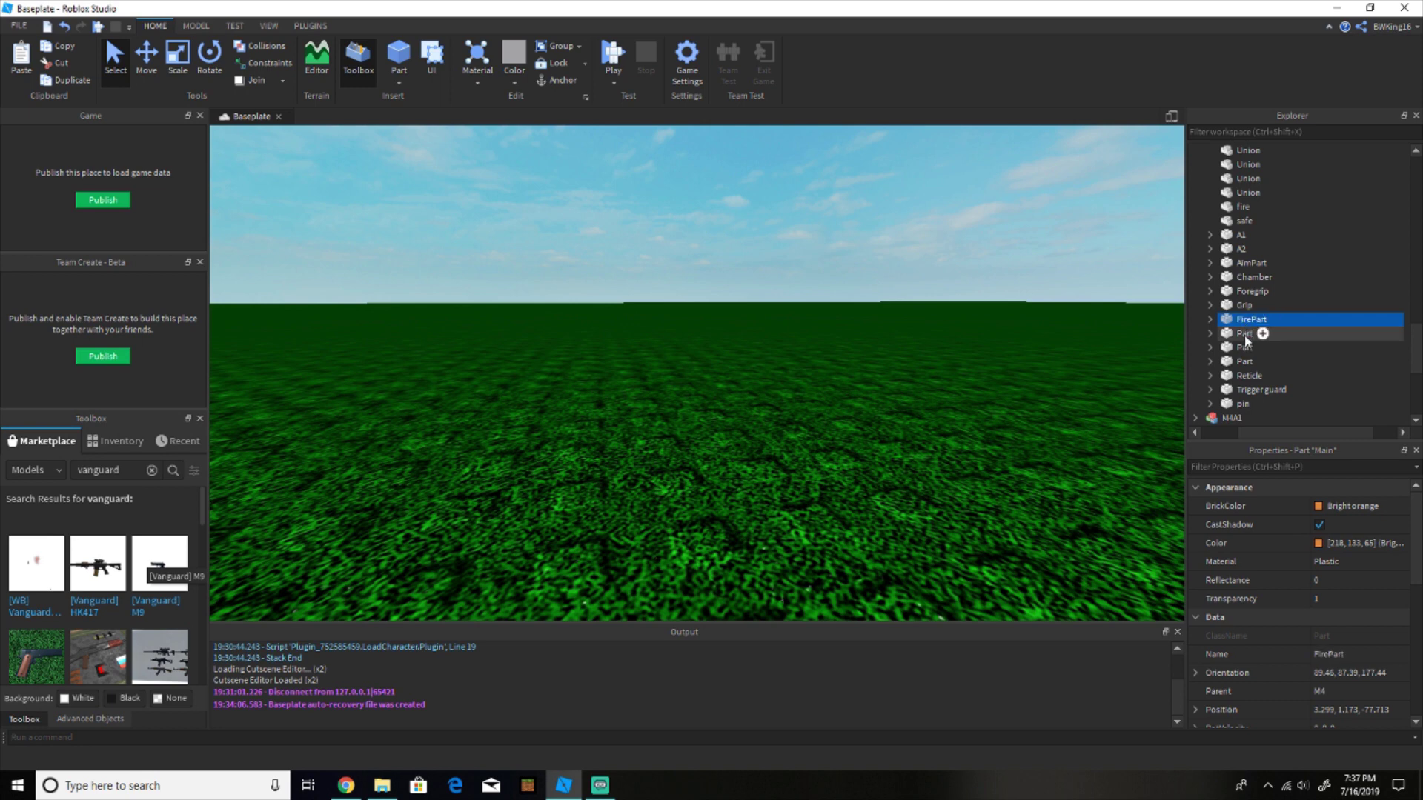
Delete the smoke, flash and light FlashFX effects from FirePart, keeping its Mesh
left_click(1210, 320)
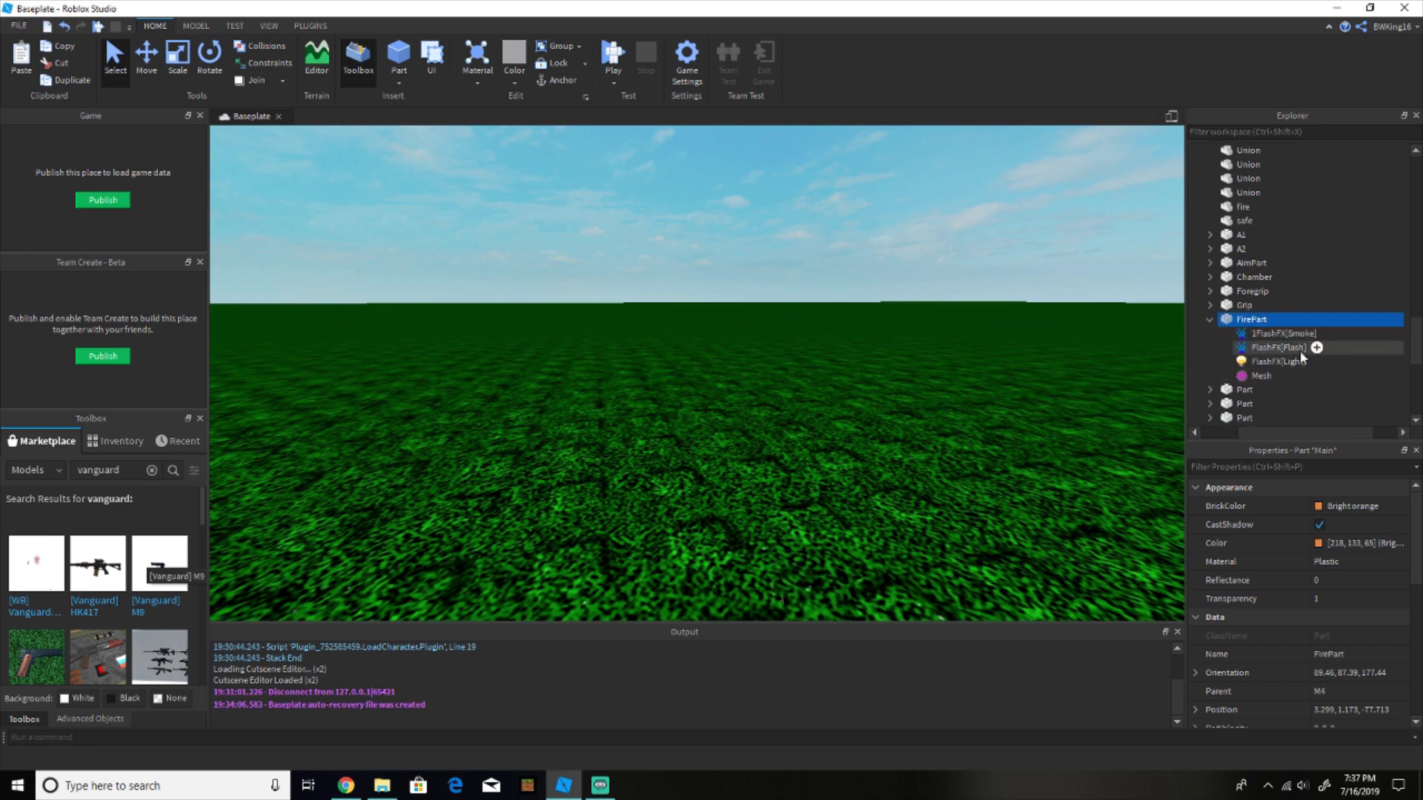
left_click(1278, 361)
left_click(1279, 347, "ctrl")
left_click(1288, 334, "ctrl")
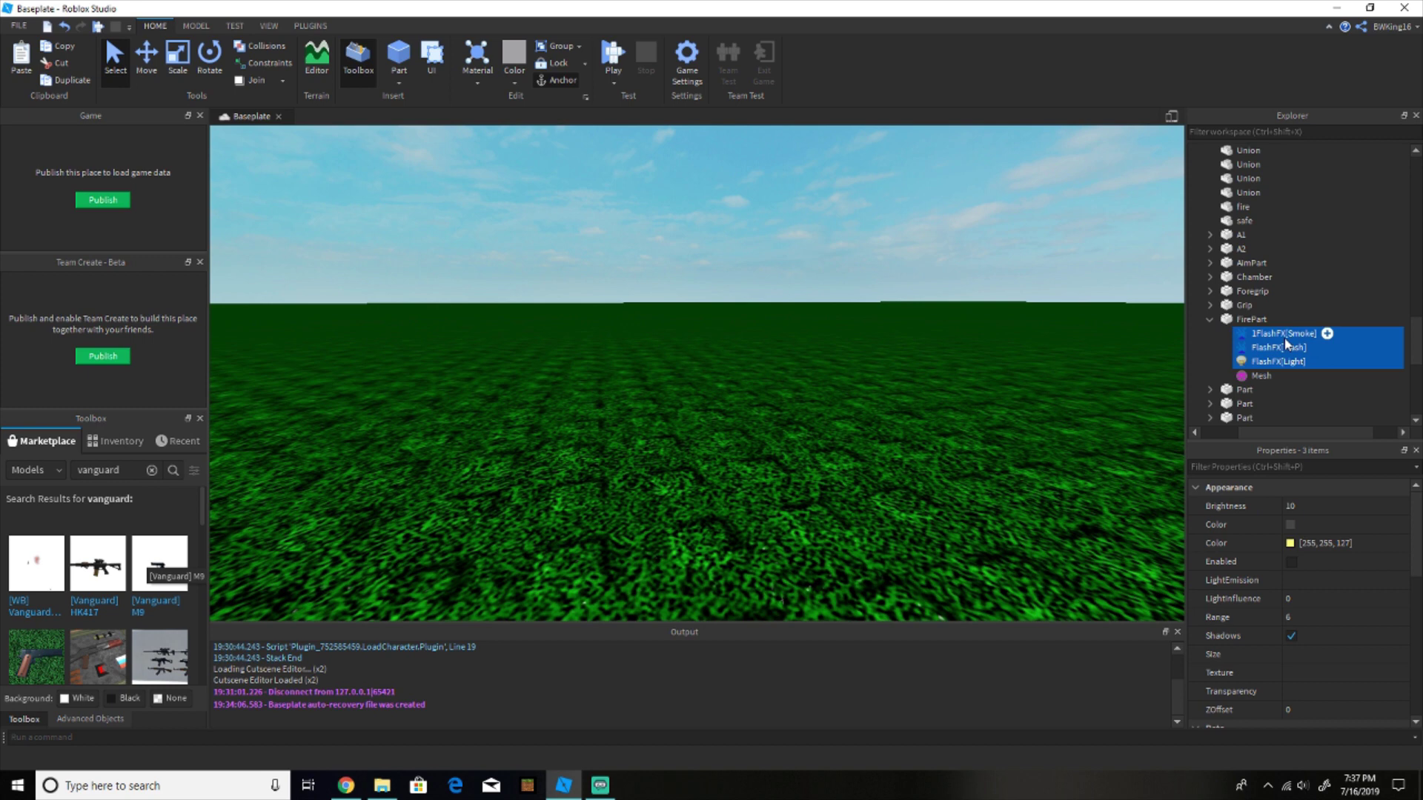
key("Delete")
left_click(1195, 330)
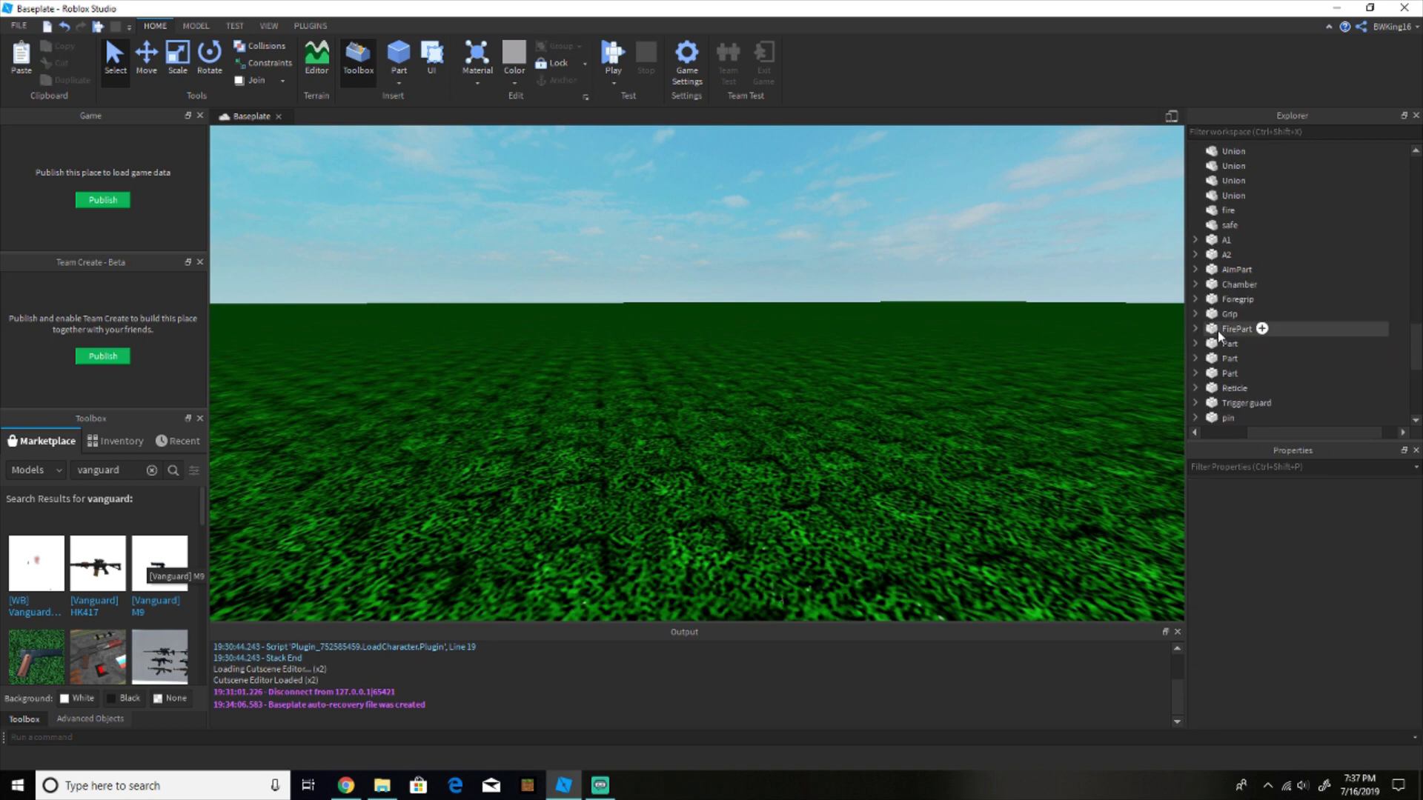
Delete the BoltBack part from the M4 model
scroll(1216, 326, "up", 10)
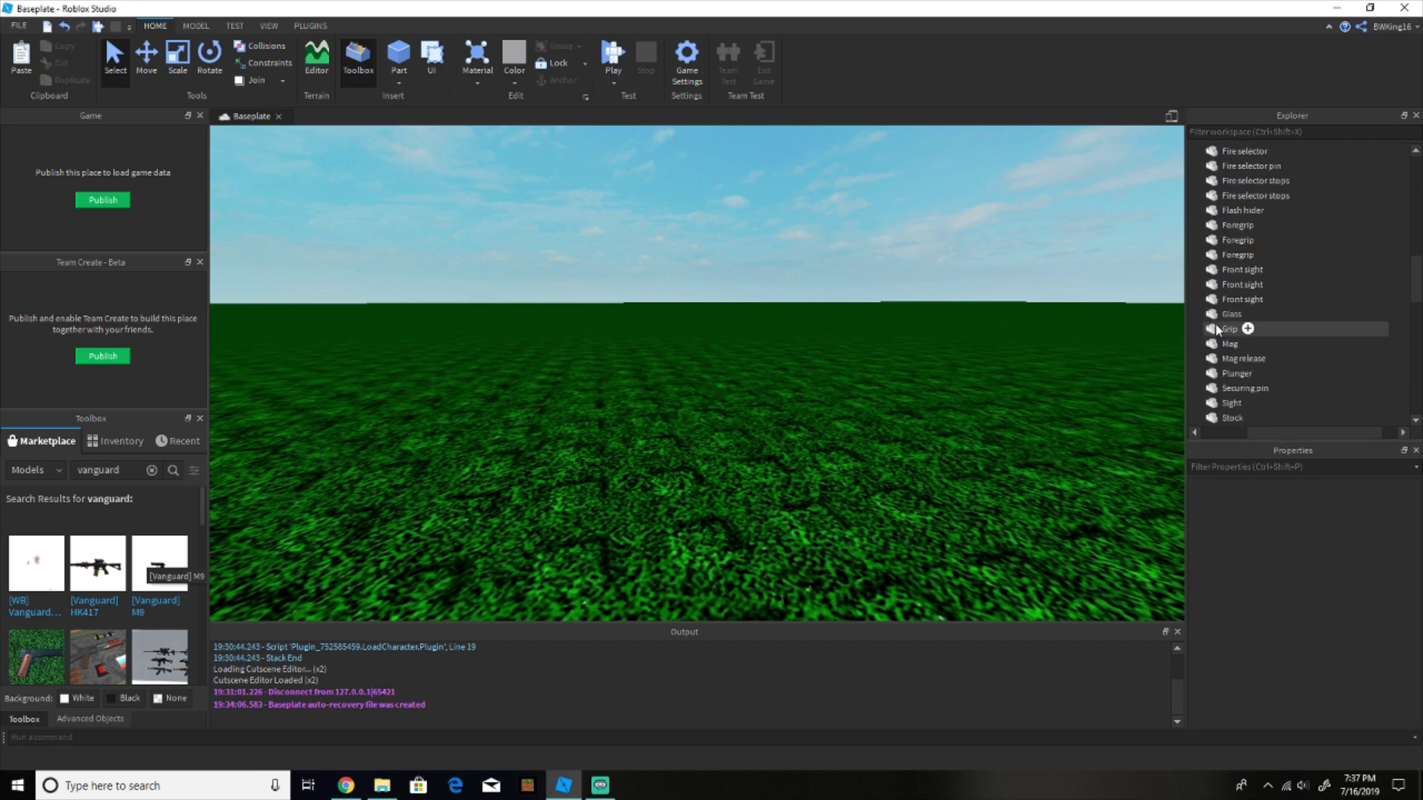
scroll(1219, 319, "up", 6)
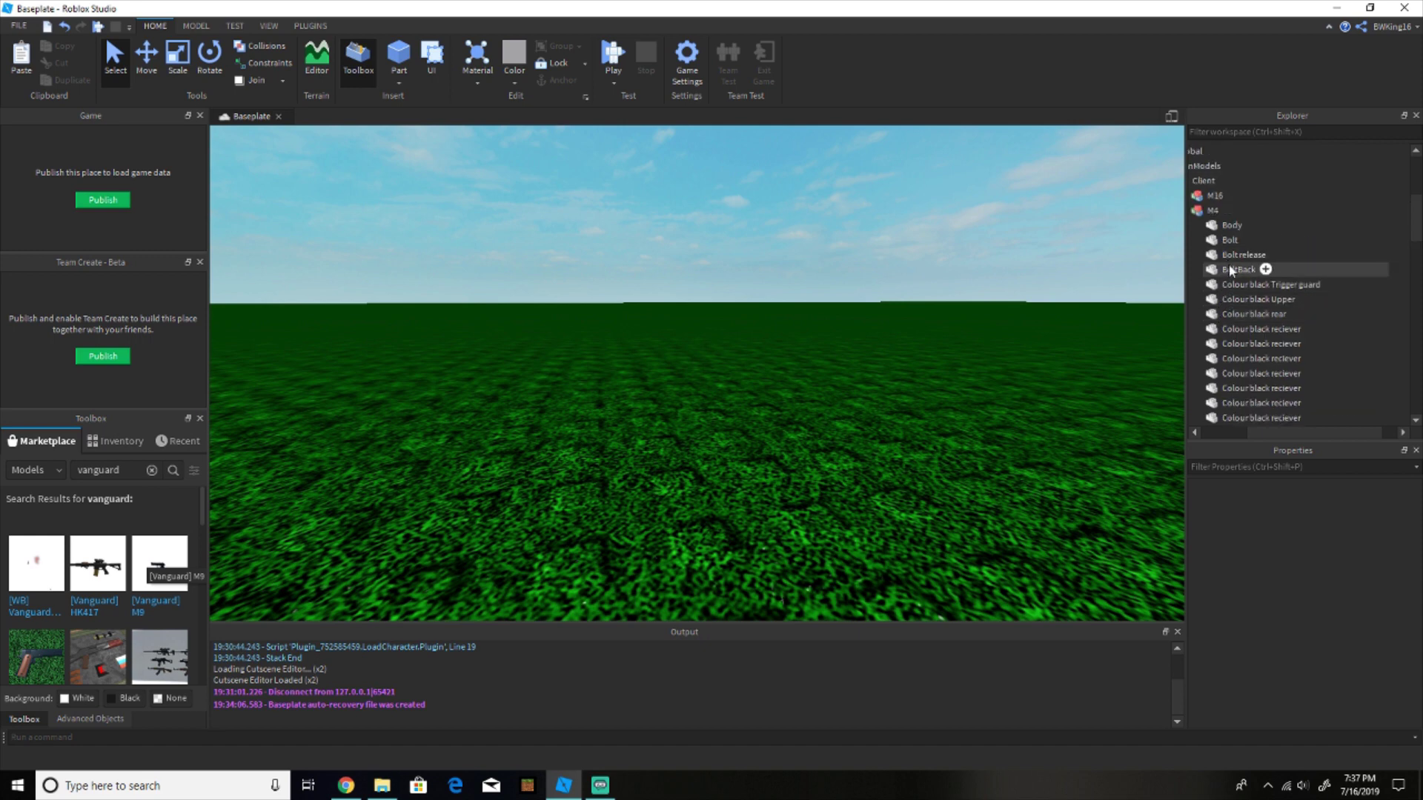
left_click(1232, 271)
key("Delete")
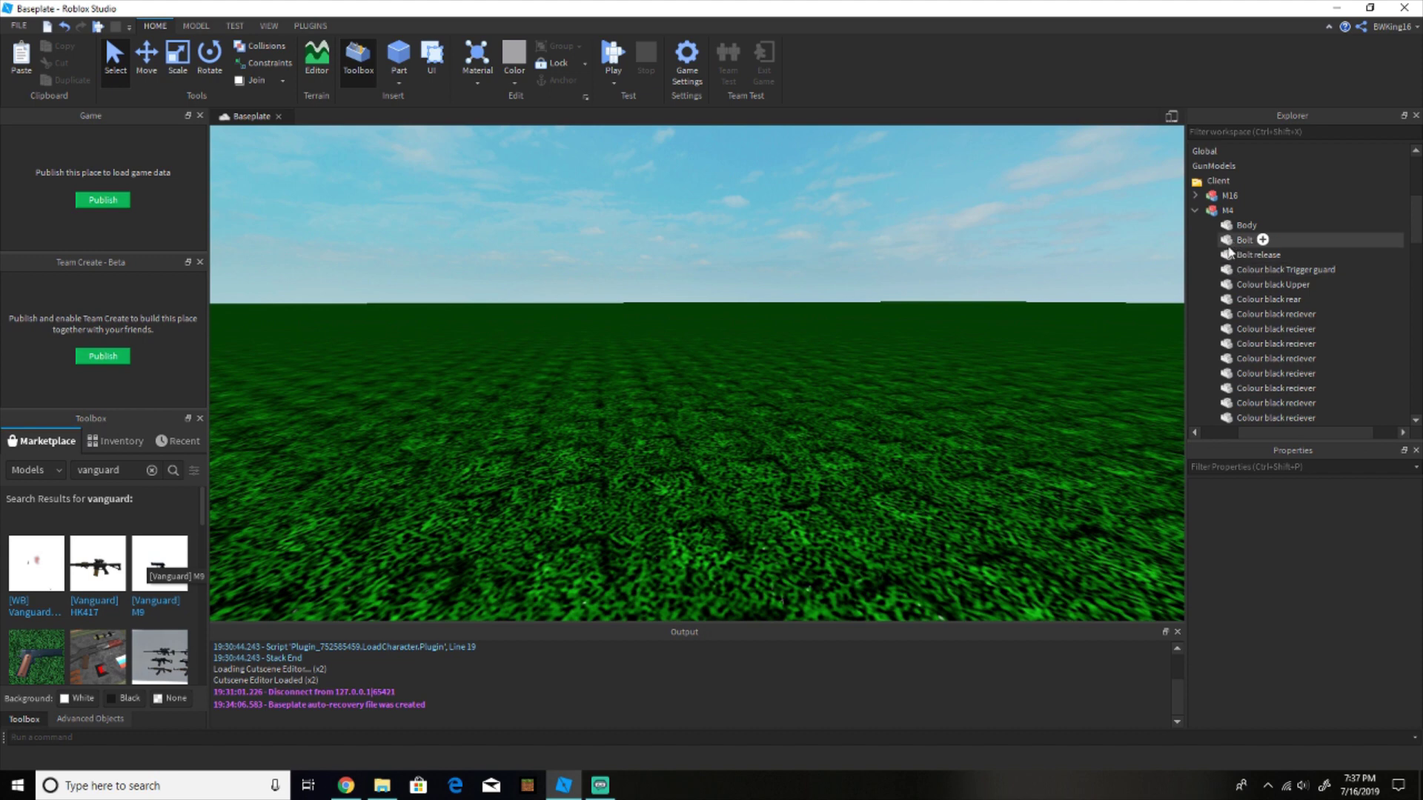
Move the Fire sound from the M4 model's Grip into FirePart, keeping the name Fire
scroll(1238, 256, "down", 10)
scroll(1259, 375, "down", 6)
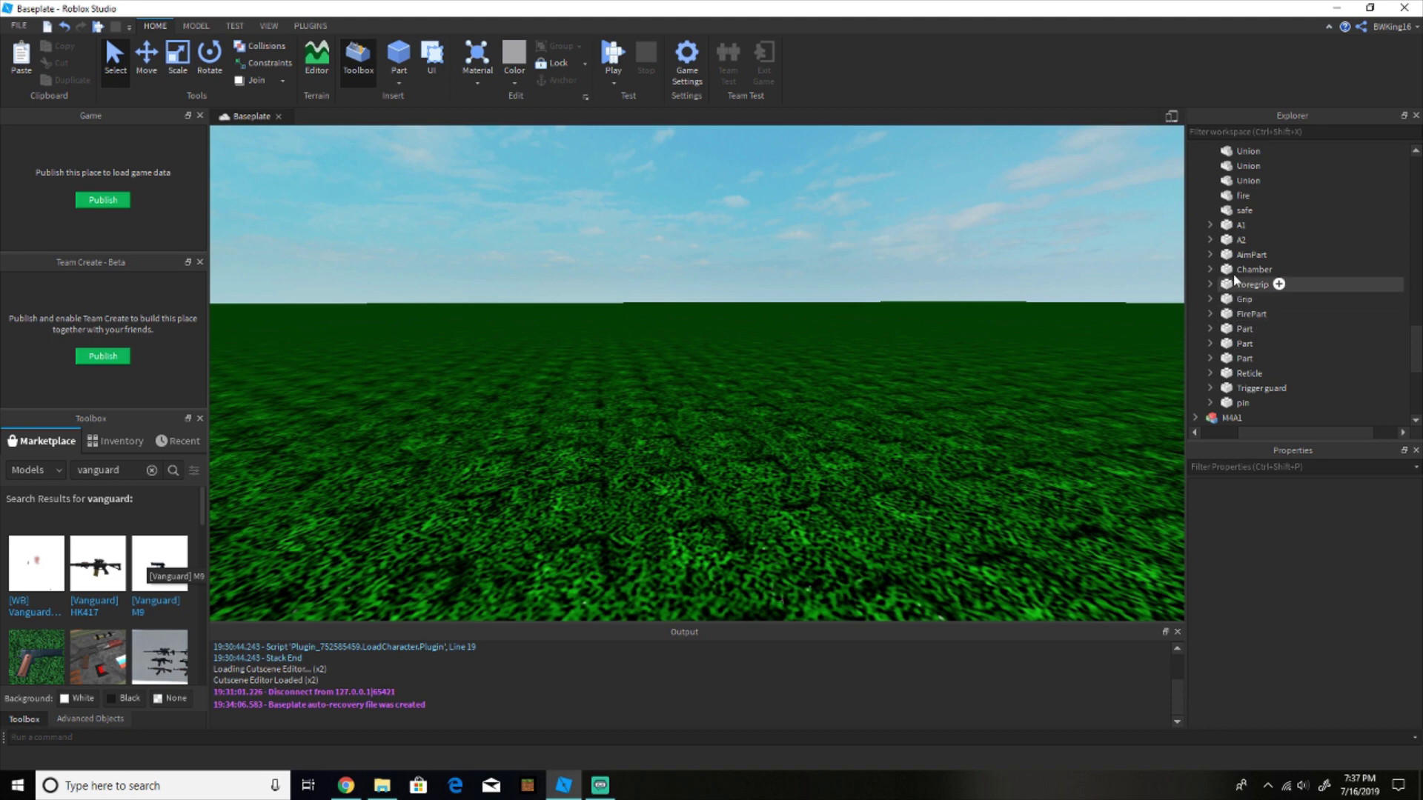
left_click(1233, 258)
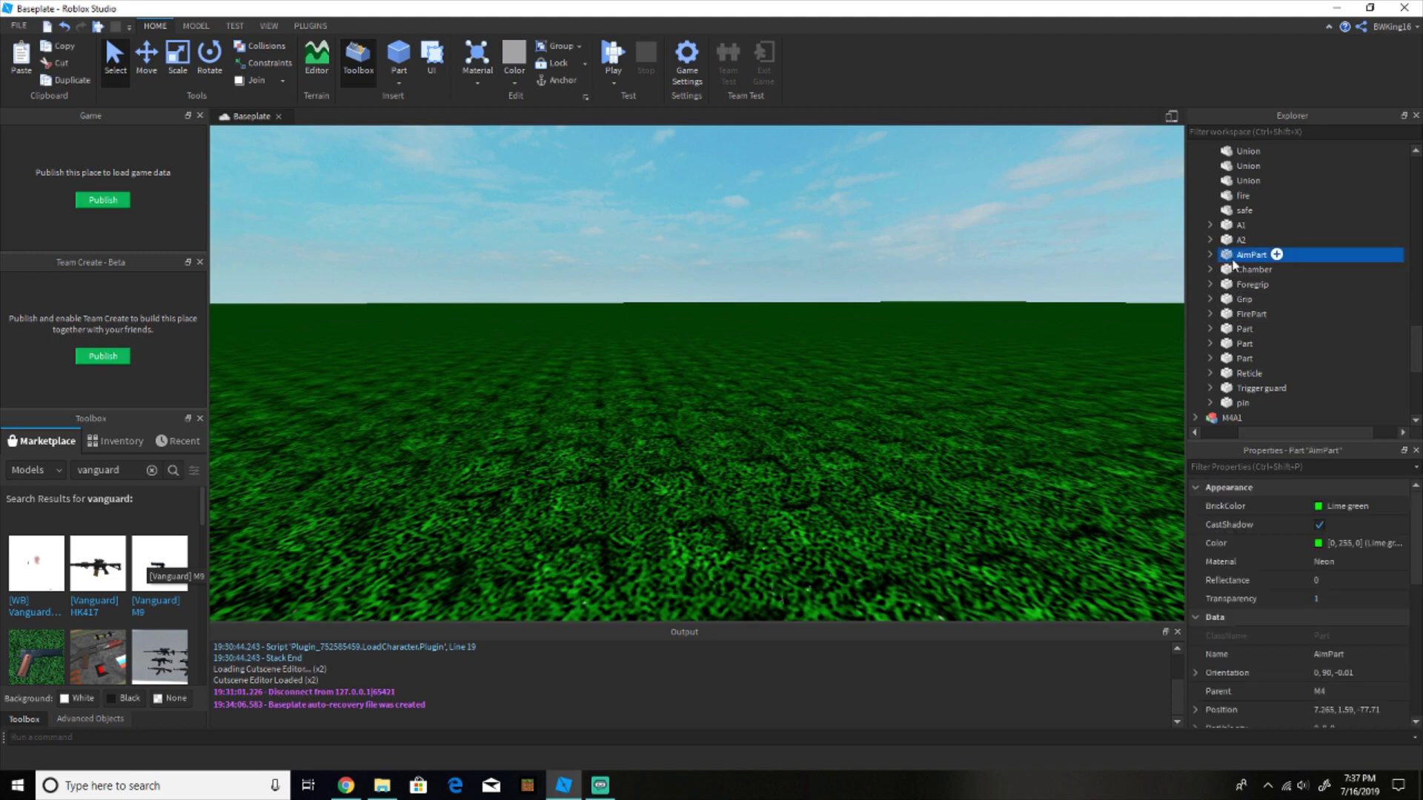
left_click(1219, 316)
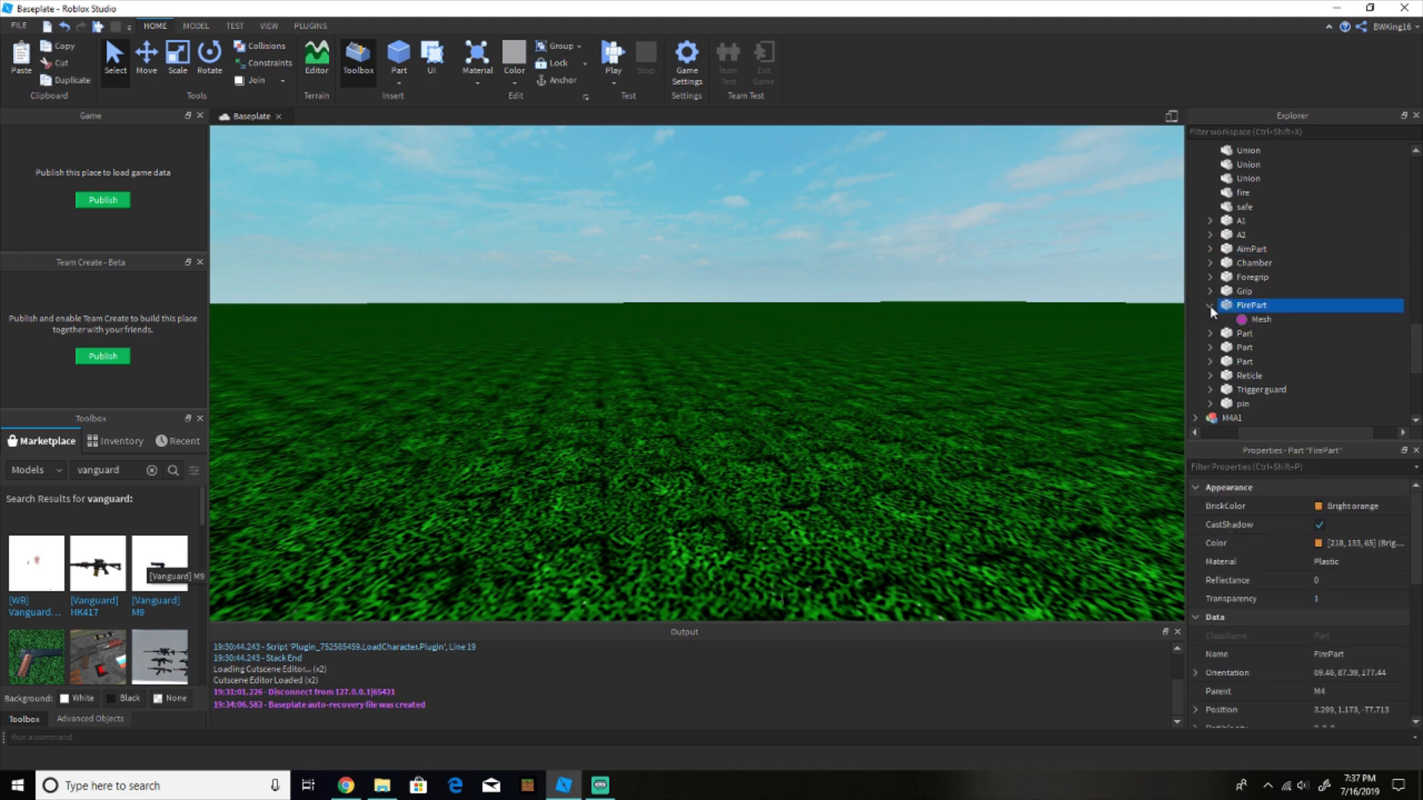
left_click(1211, 301)
left_click(1236, 305)
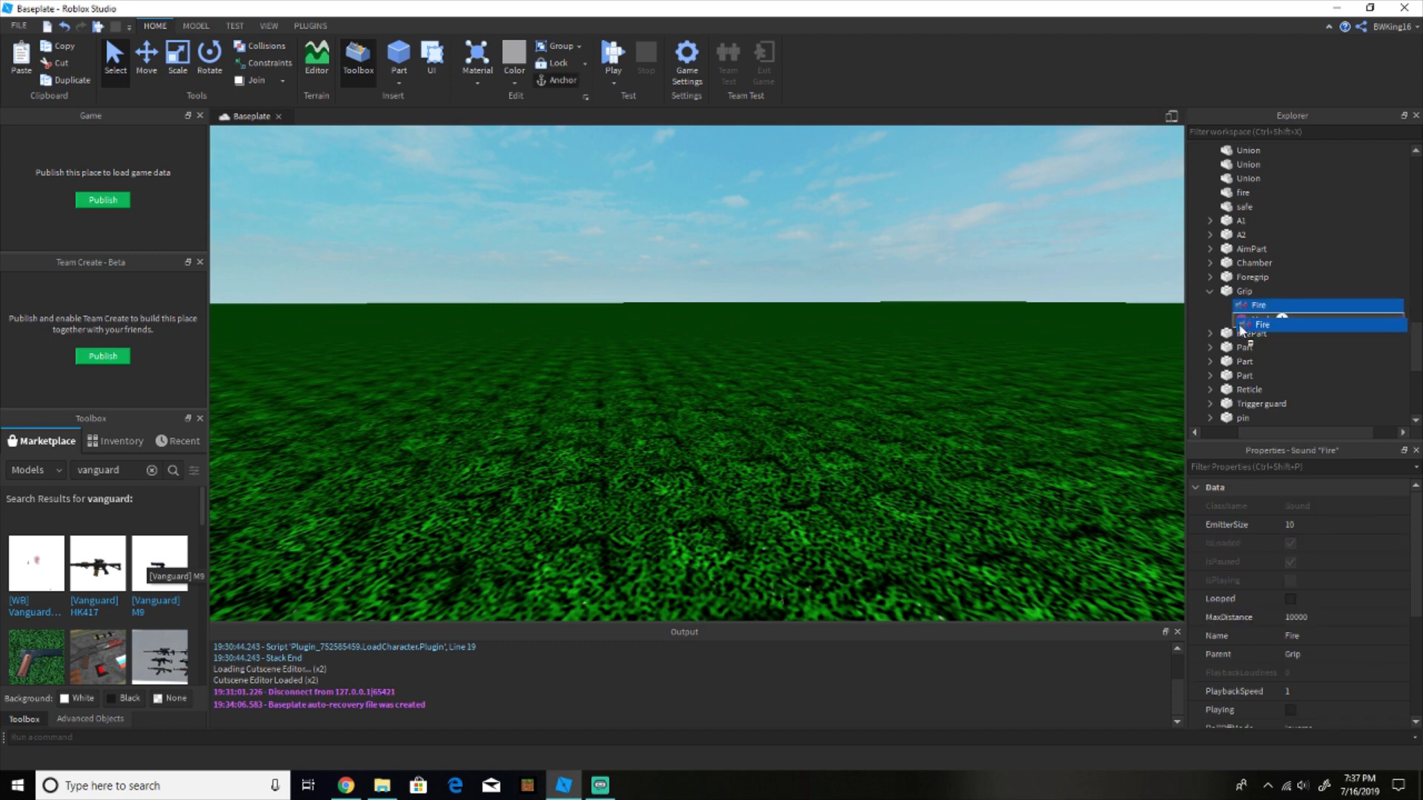
left_click_drag(1241, 331, 1242, 334)
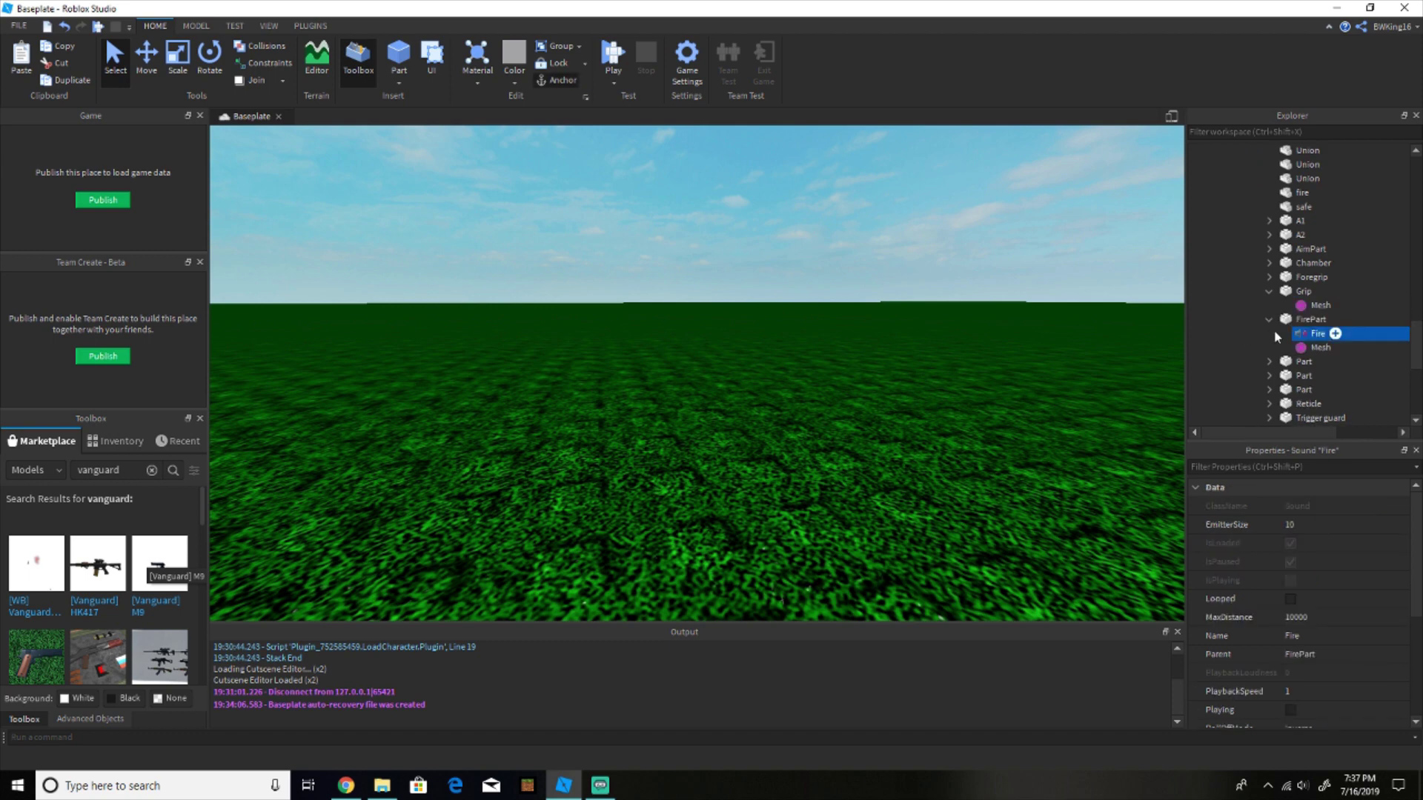
double_click(1317, 335)
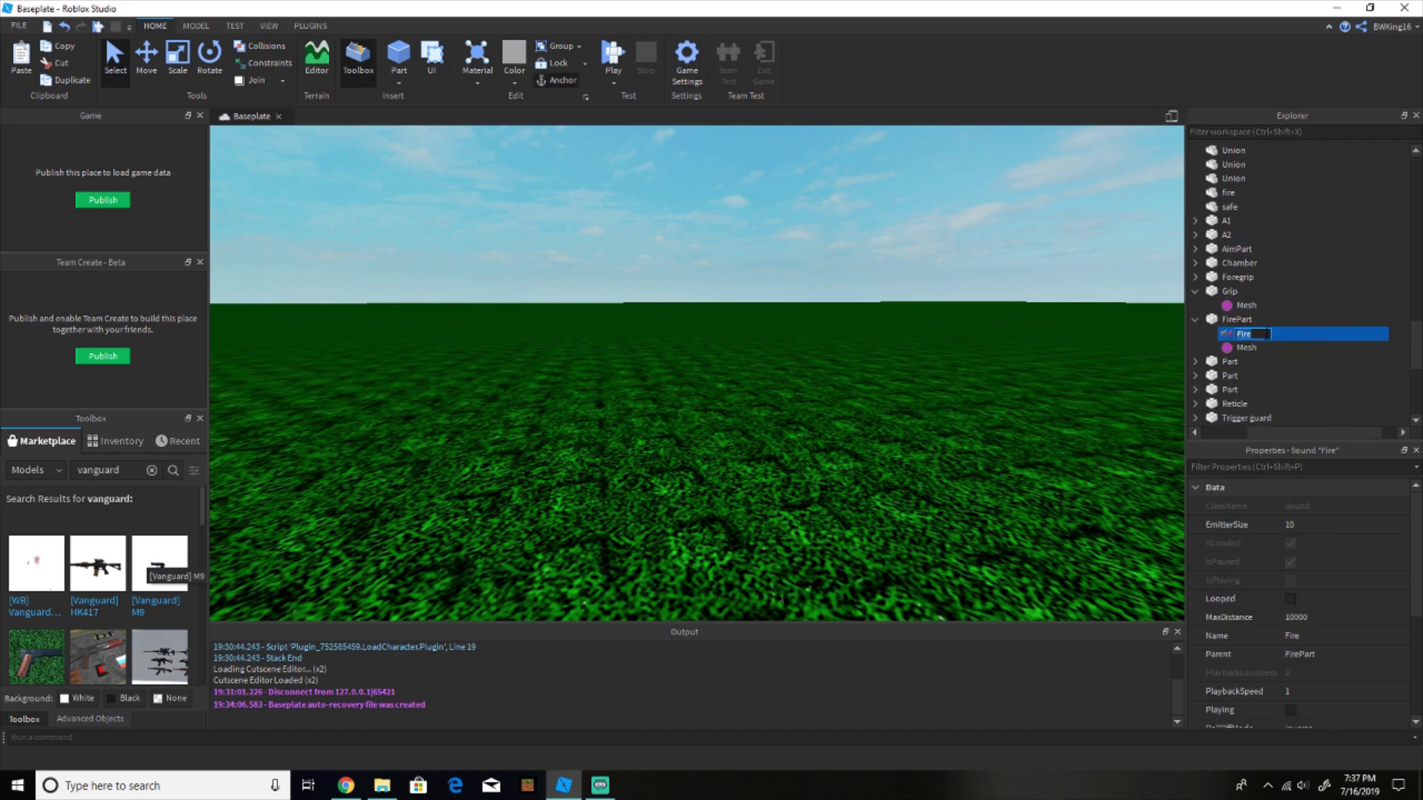
key("Return")
left_click(1196, 292)
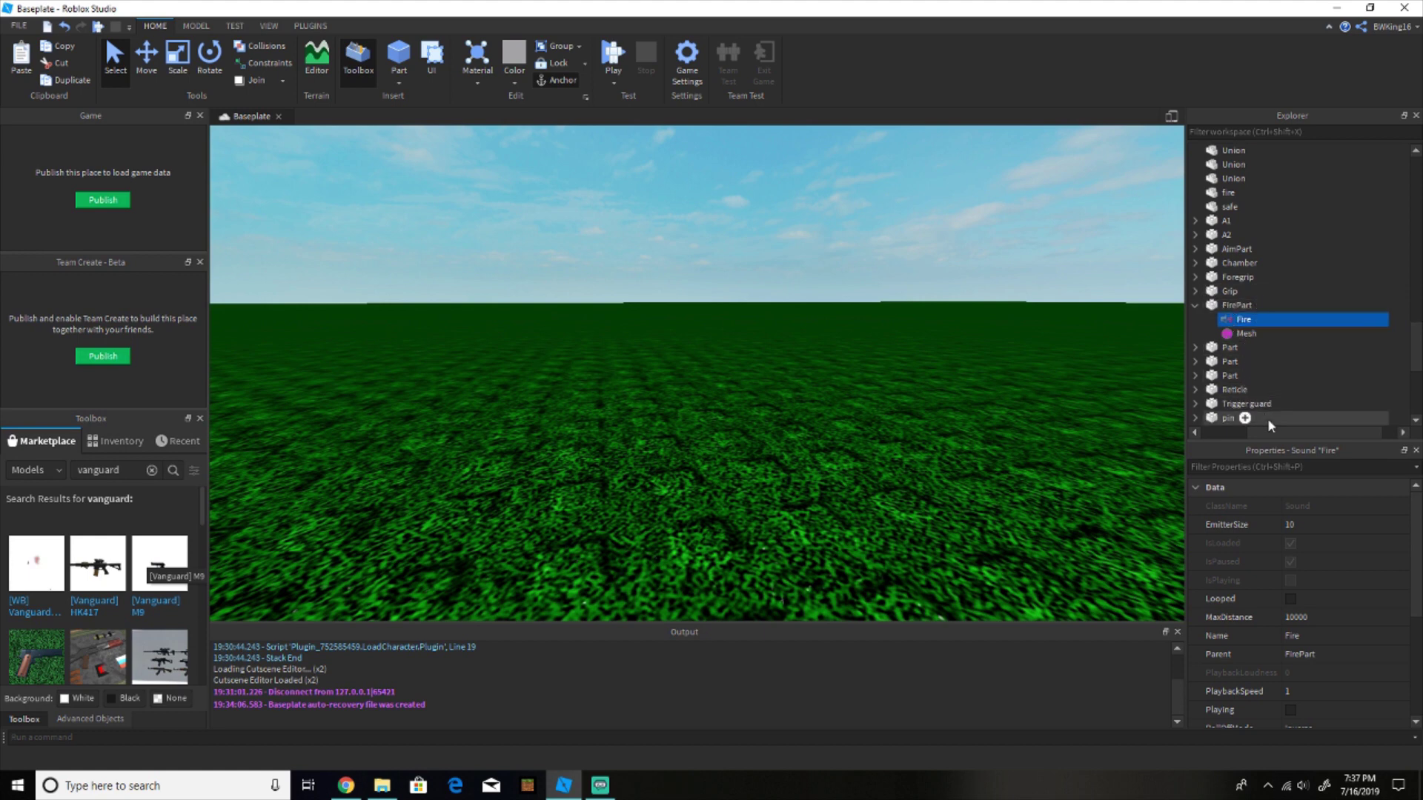
left_click_drag(1271, 431, 1224, 424)
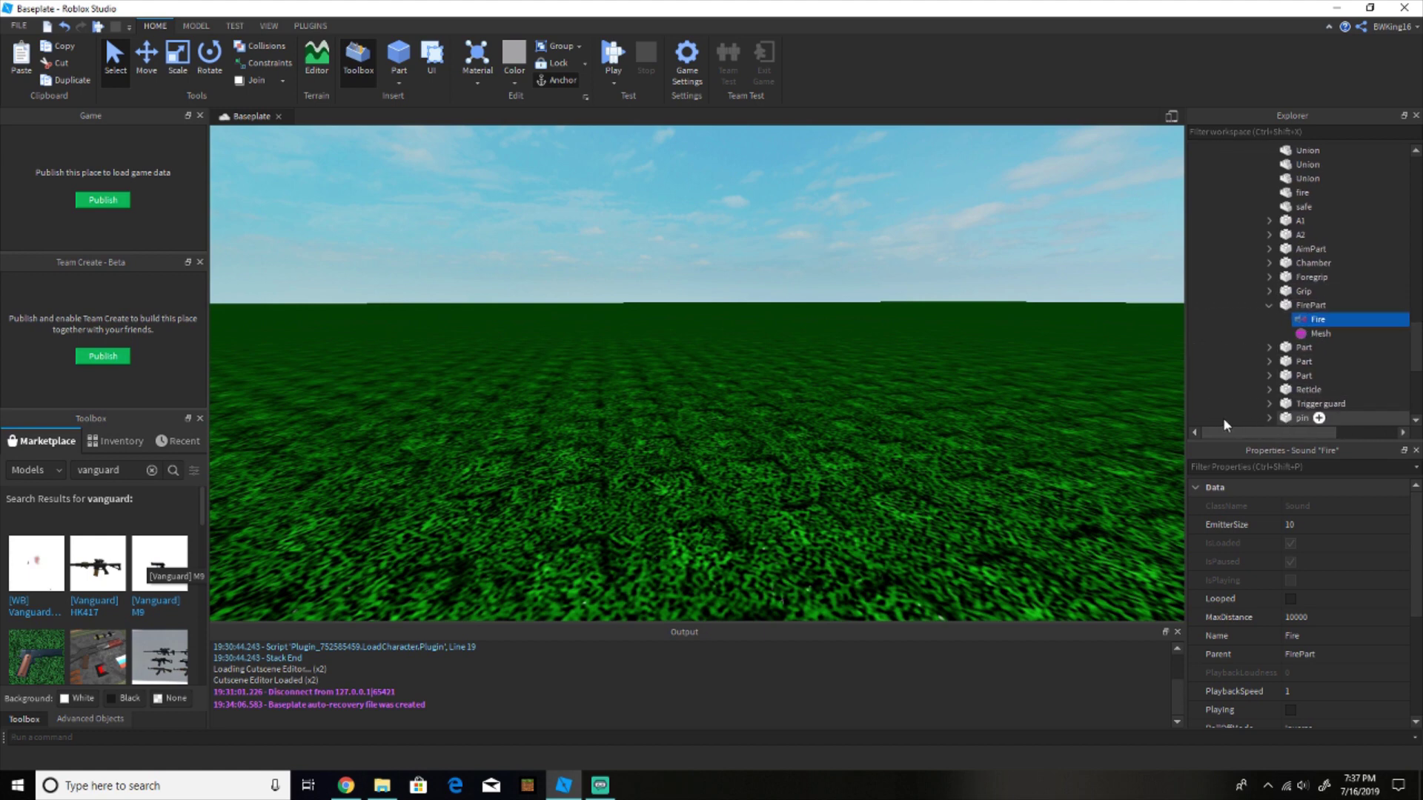
left_click(1268, 305)
Look through the M4 model's part list and the neighbouring M4A1 model and engine folders
scroll(1266, 308, "up", 5)
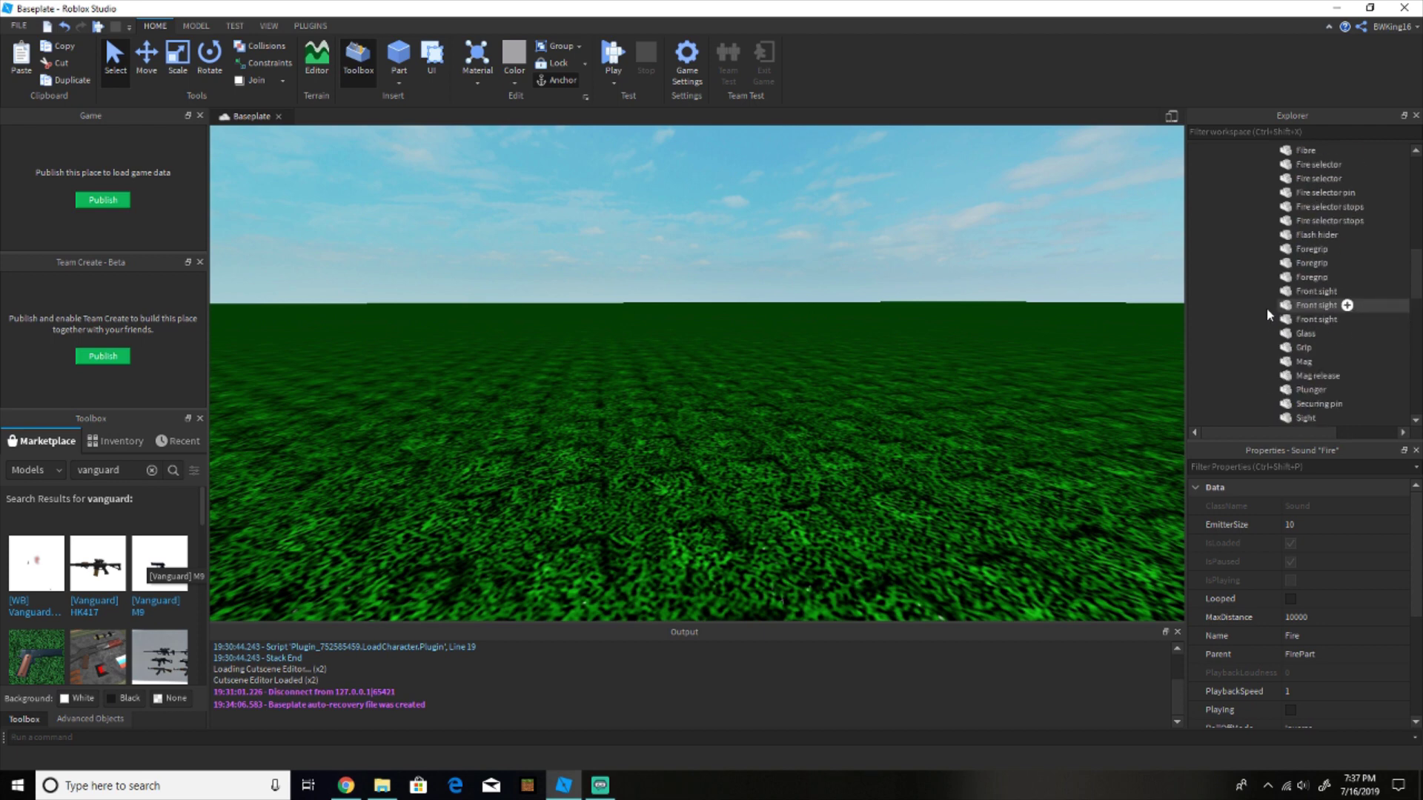
scroll(1261, 297, "up", 3)
scroll(1275, 326, "down", 10)
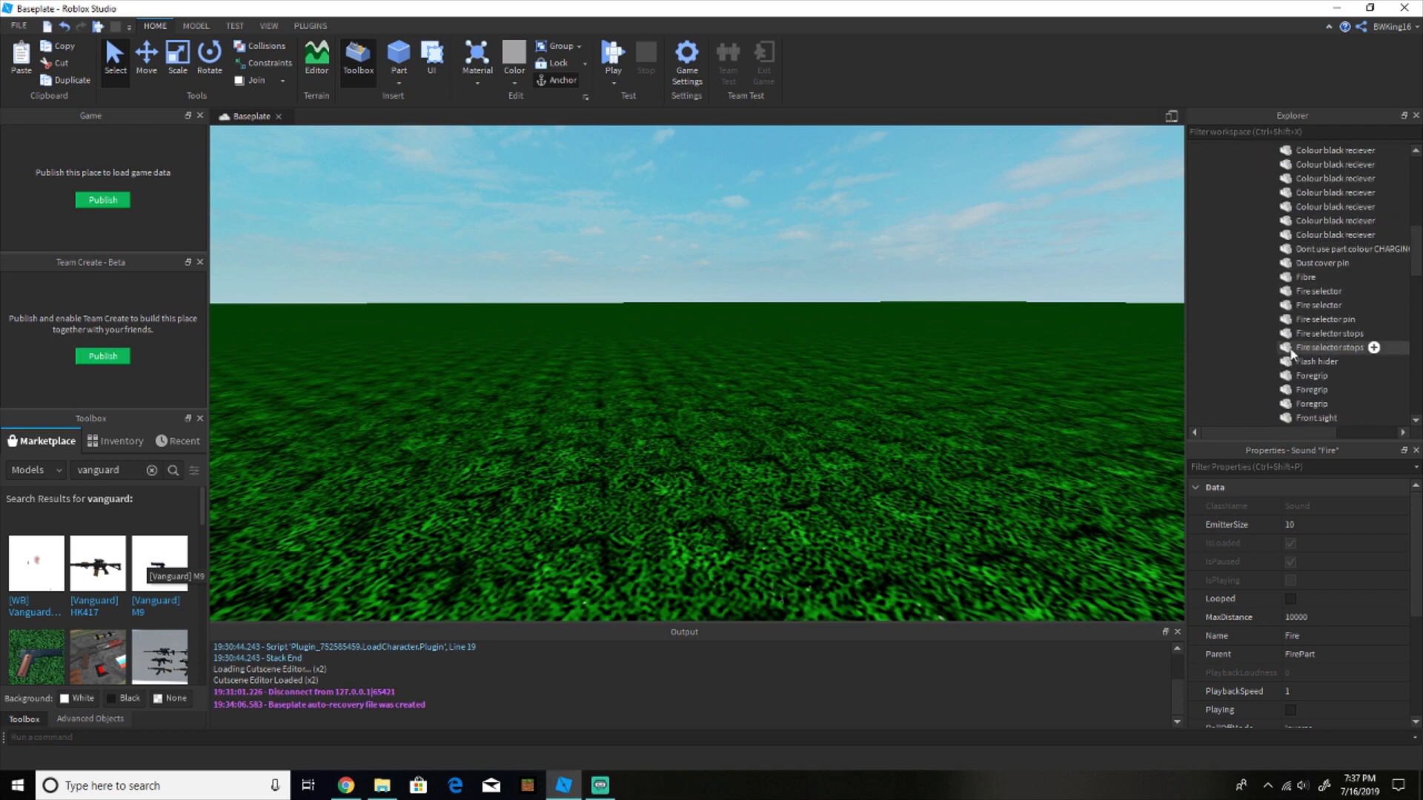
scroll(1290, 352, "down", 10)
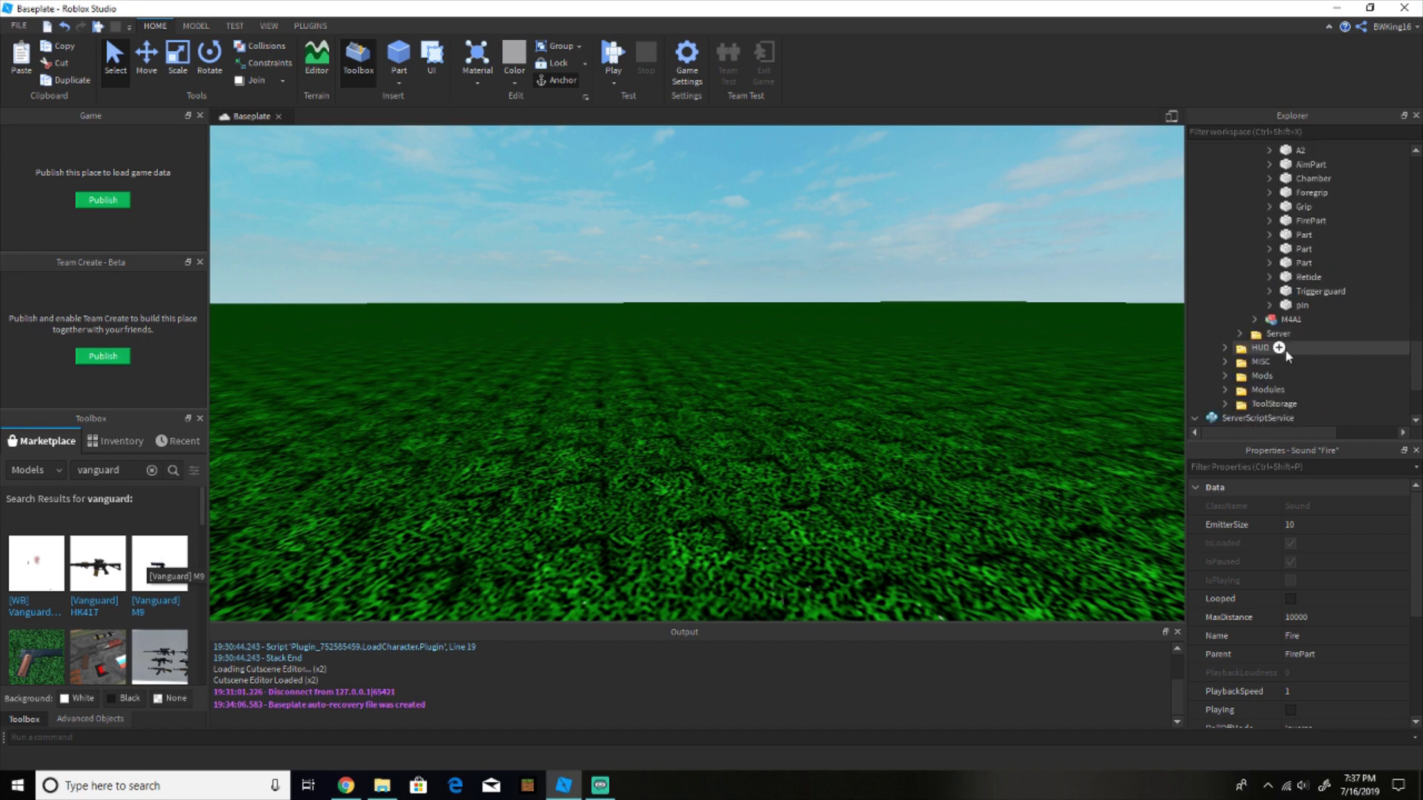
scroll(1213, 387, "down", 2)
scroll(1223, 356, "up", 6)
scroll(1269, 337, "down", 3)
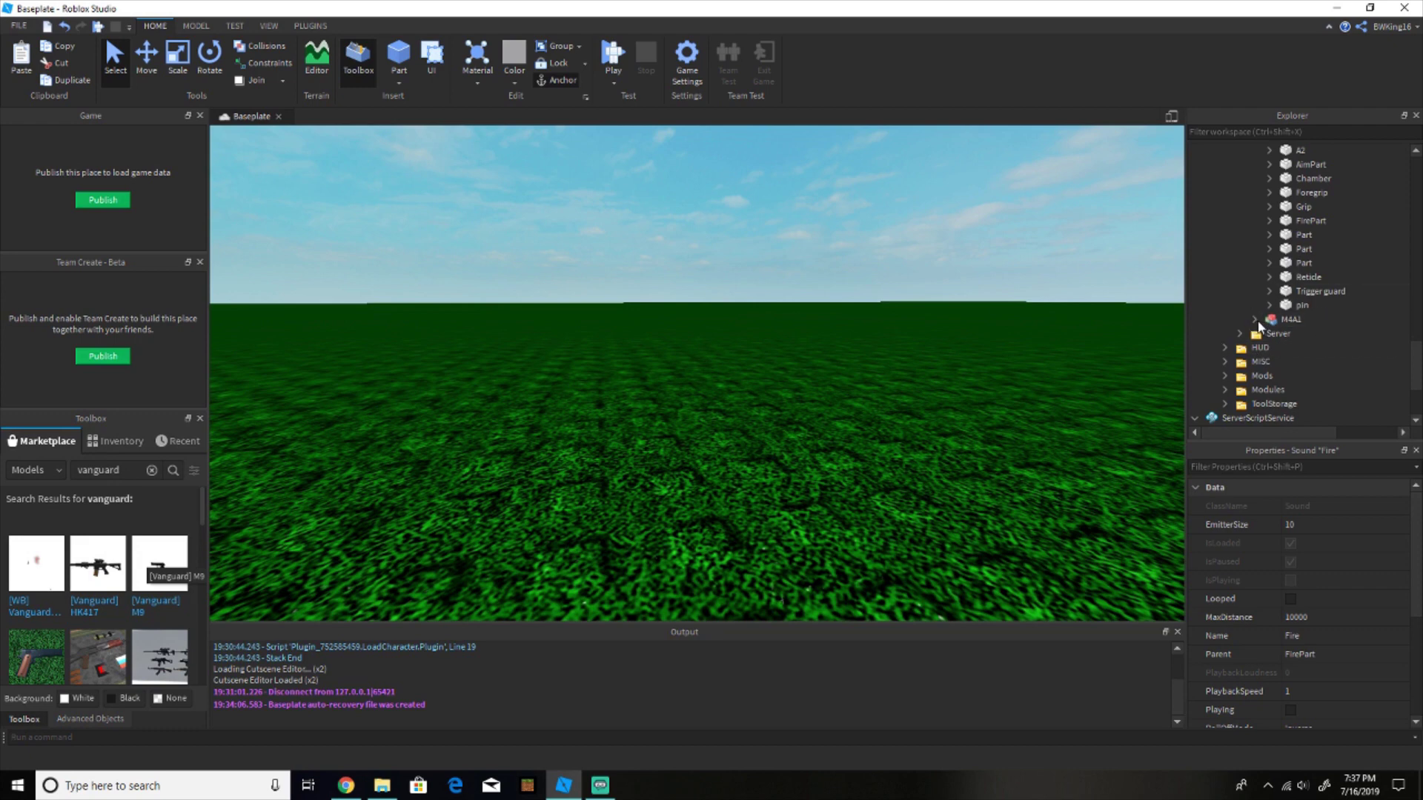
scroll(1258, 321, "up", 16)
scroll(1258, 321, "down", 15)
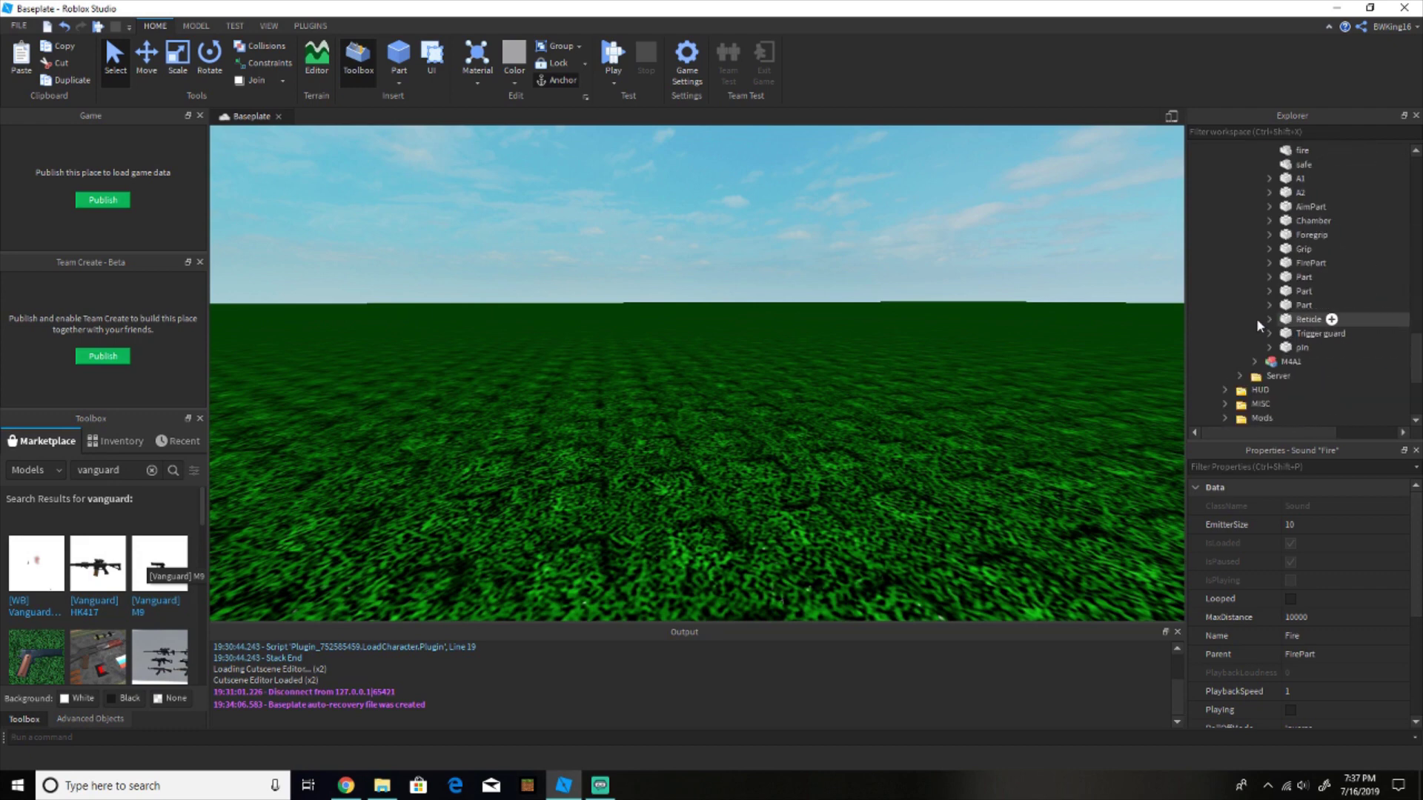
Copy the four sounds, including Click, MagIn and MagOut, from the Grip part of the M4A1 model
left_click(1256, 362)
scroll(1256, 358, "down", 2)
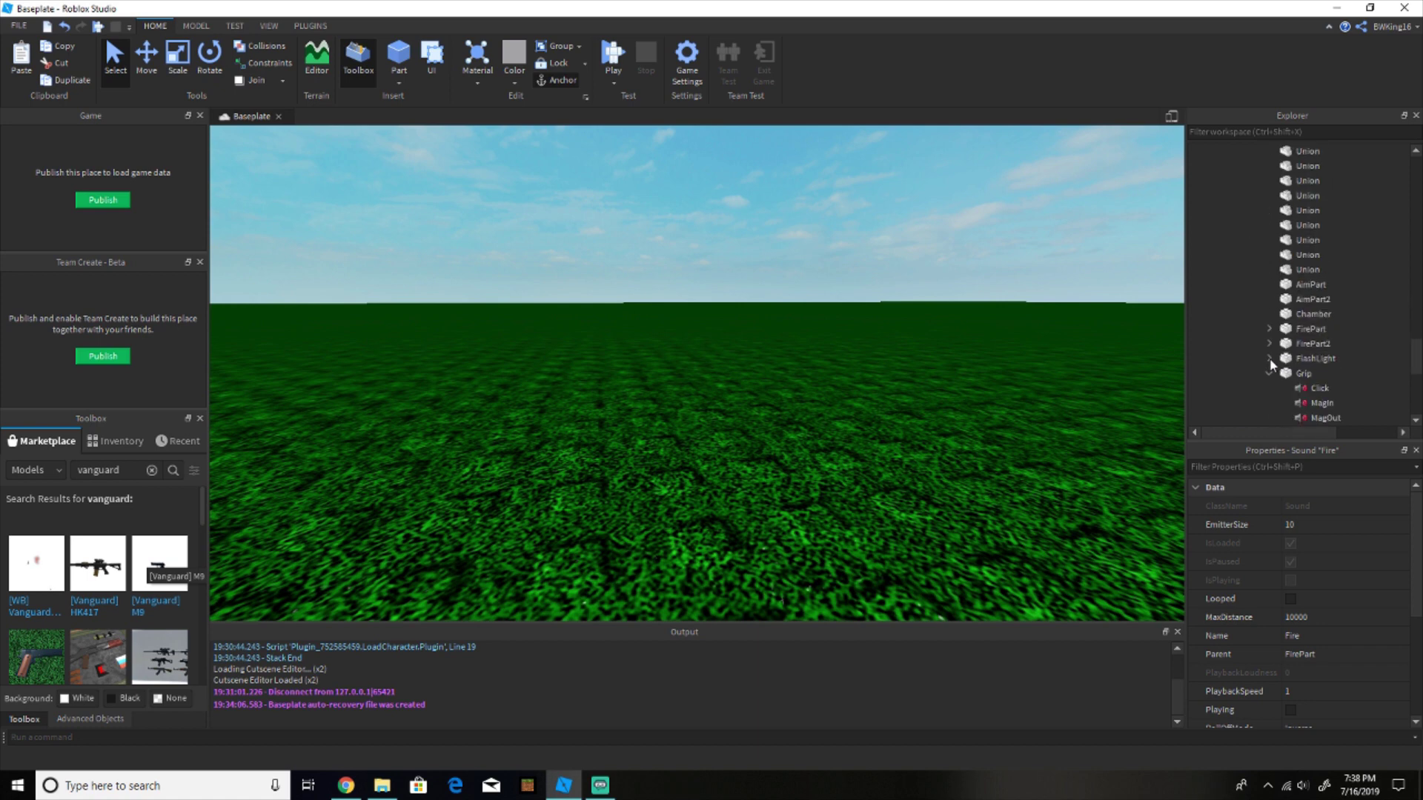
left_click(1269, 372)
left_click(1280, 372)
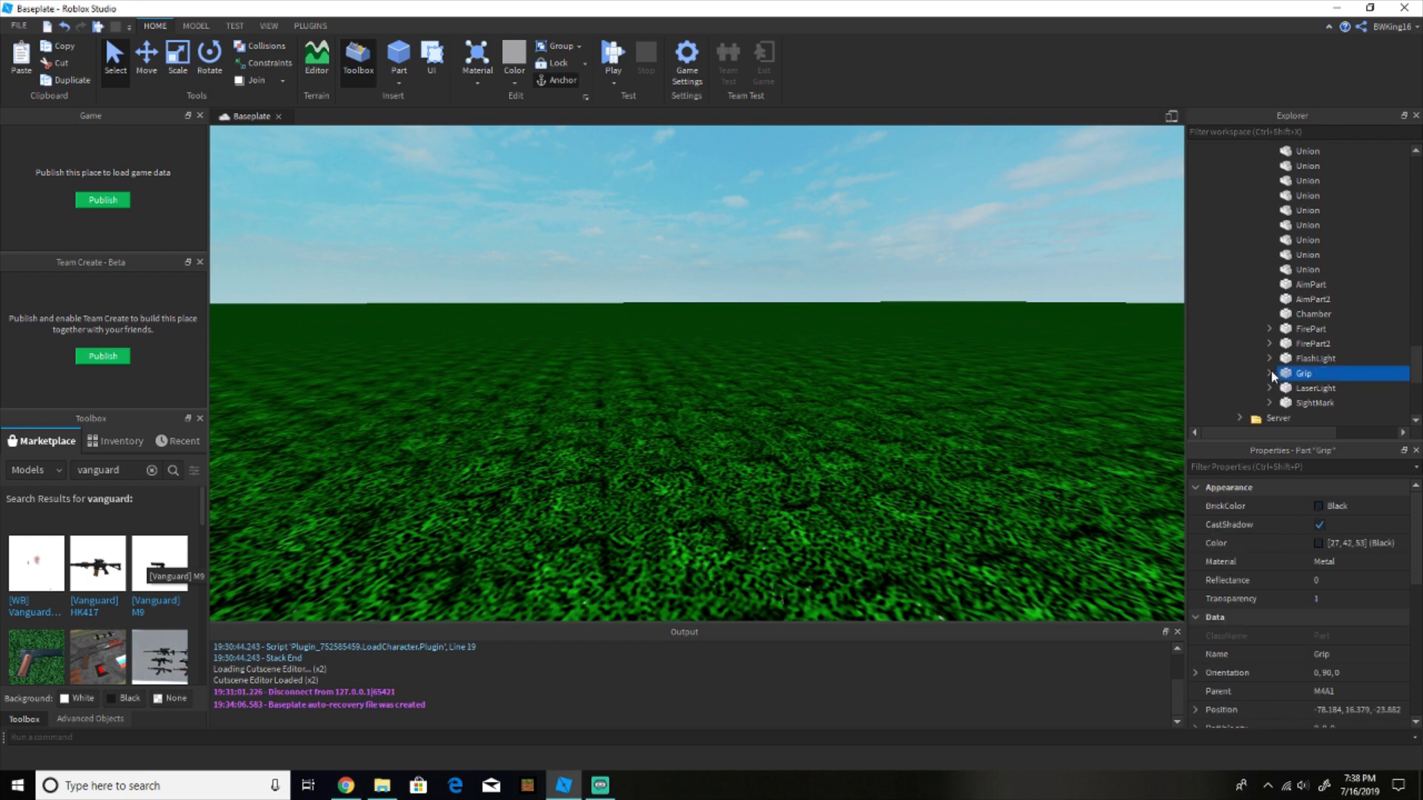
left_click(1269, 373)
scroll(1270, 373, "down", 1)
left_click_drag(1326, 383, 1321, 349)
right_click(1309, 346)
left_click(1303, 375)
Paste the four copied sounds Click, MagIn, MagOut and Resupply into the client M4 model's Grip part
scroll(1247, 354, "up", 9)
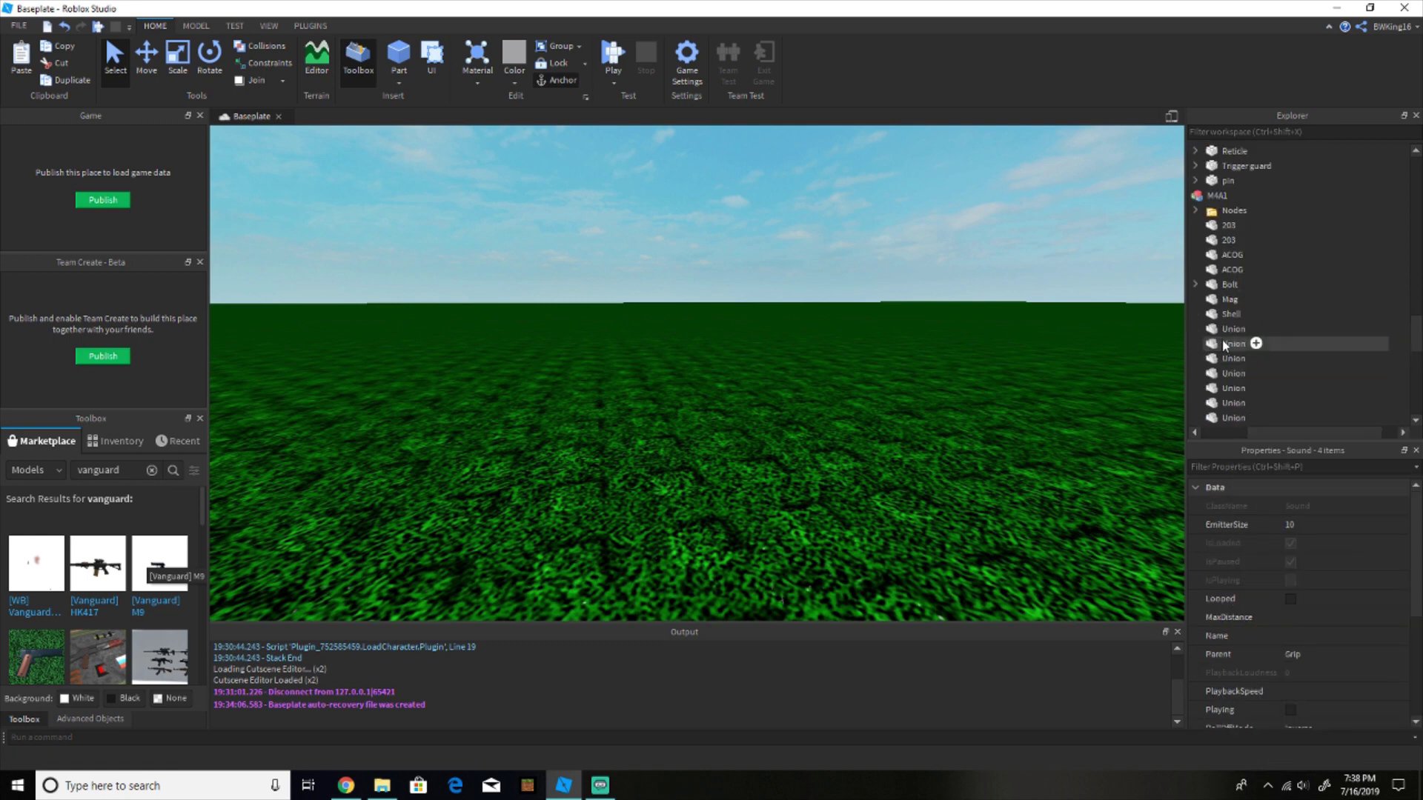
left_click_drag(1293, 432, 1244, 432)
scroll(1243, 374, "up", 18)
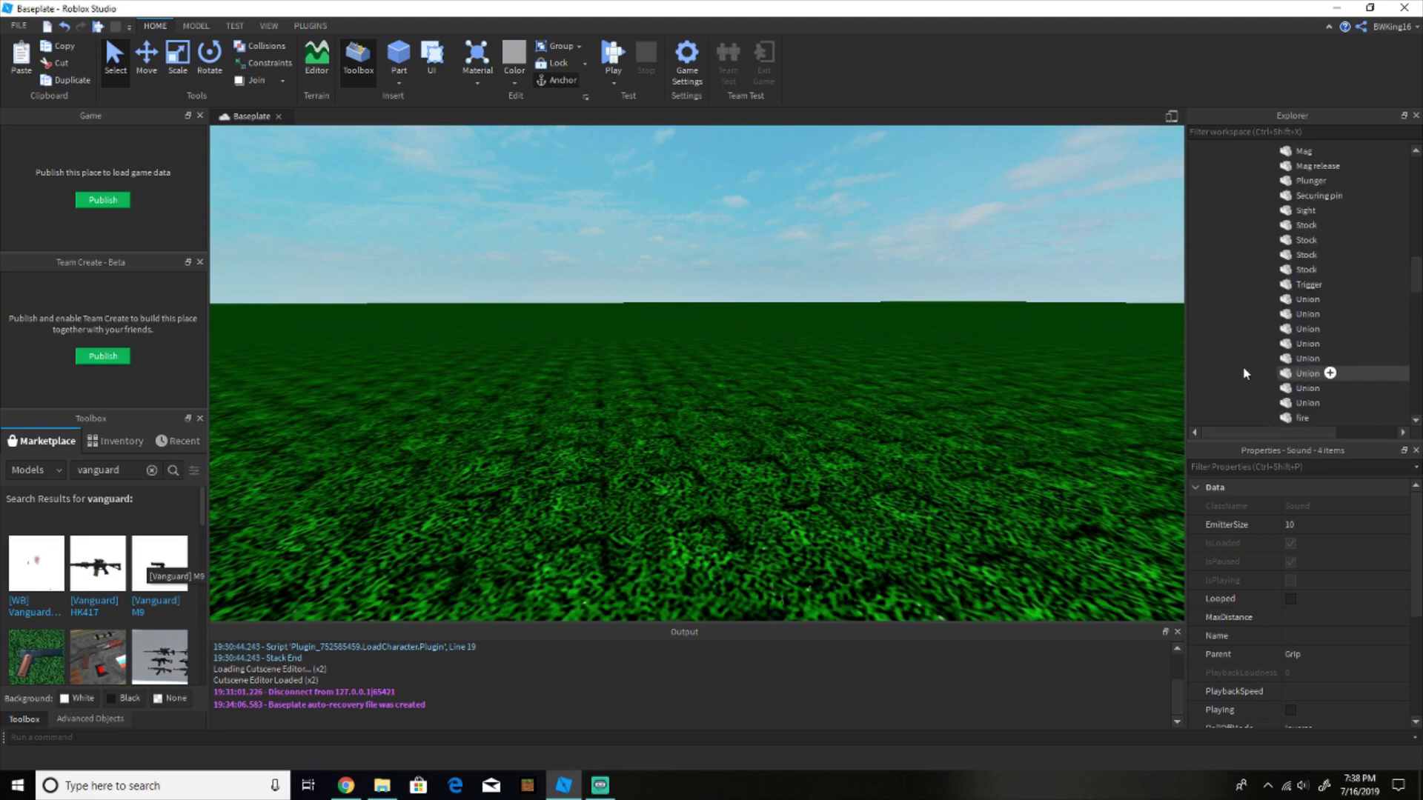
scroll(1249, 347, "down", 7)
scroll(1253, 345, "down", 10)
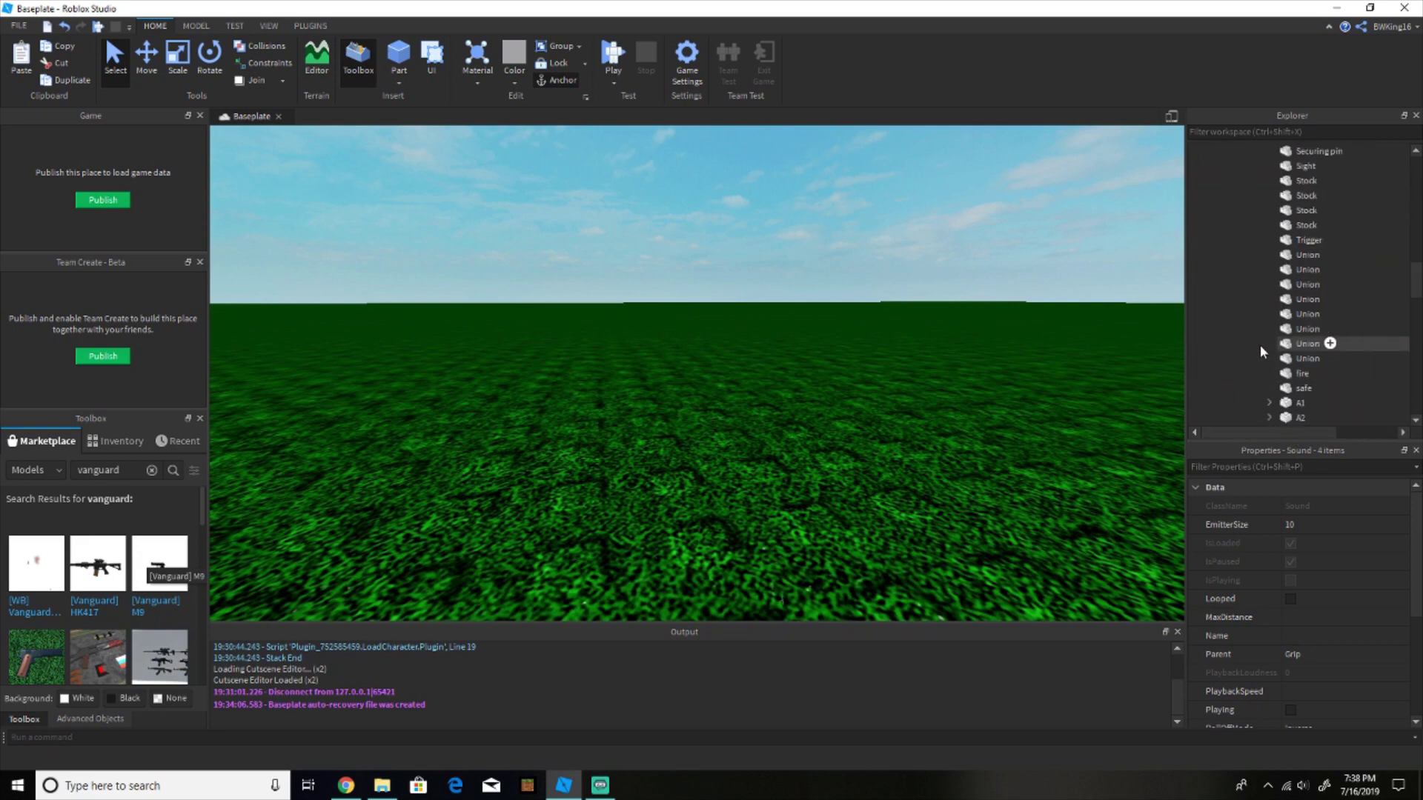
left_click(1277, 344)
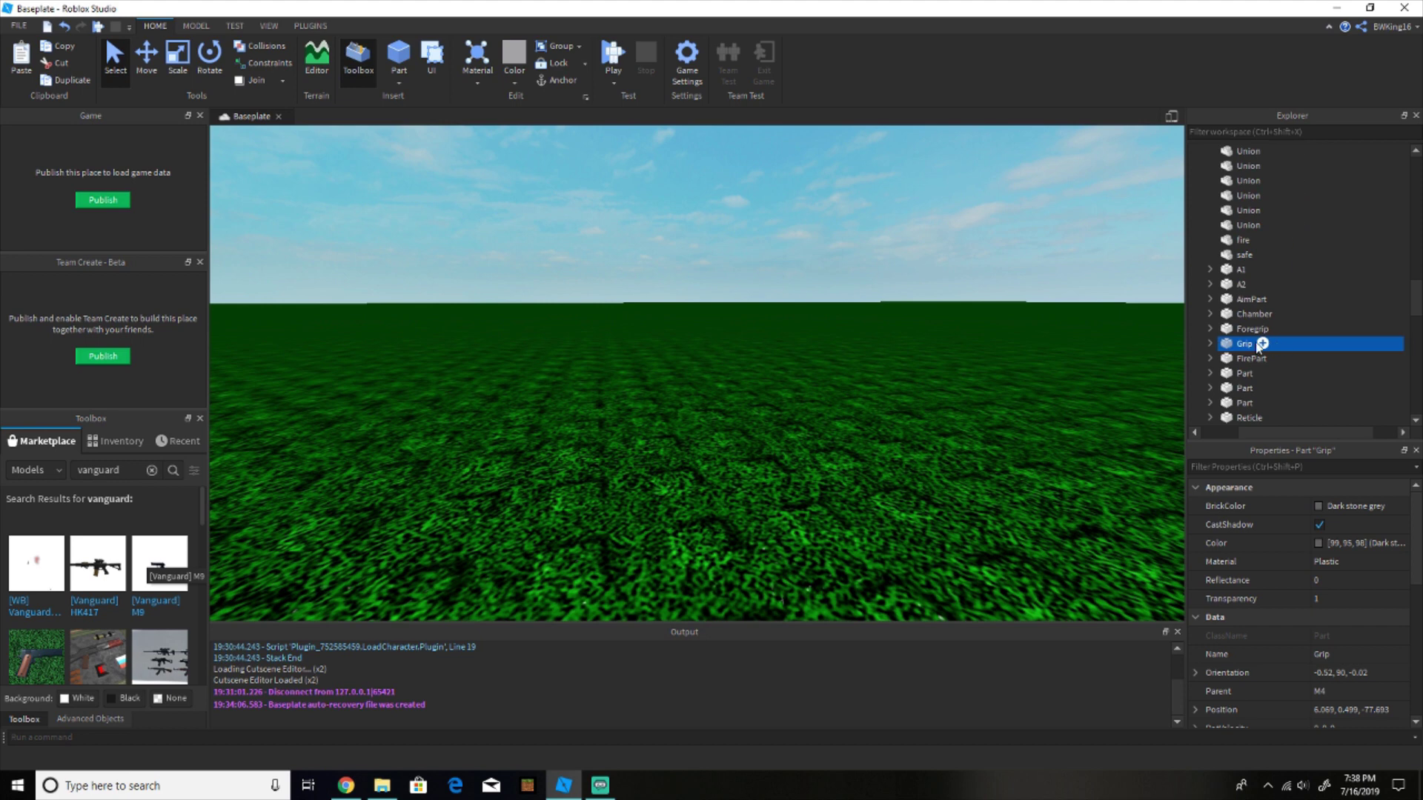
right_click(1246, 342)
left_click(1263, 379)
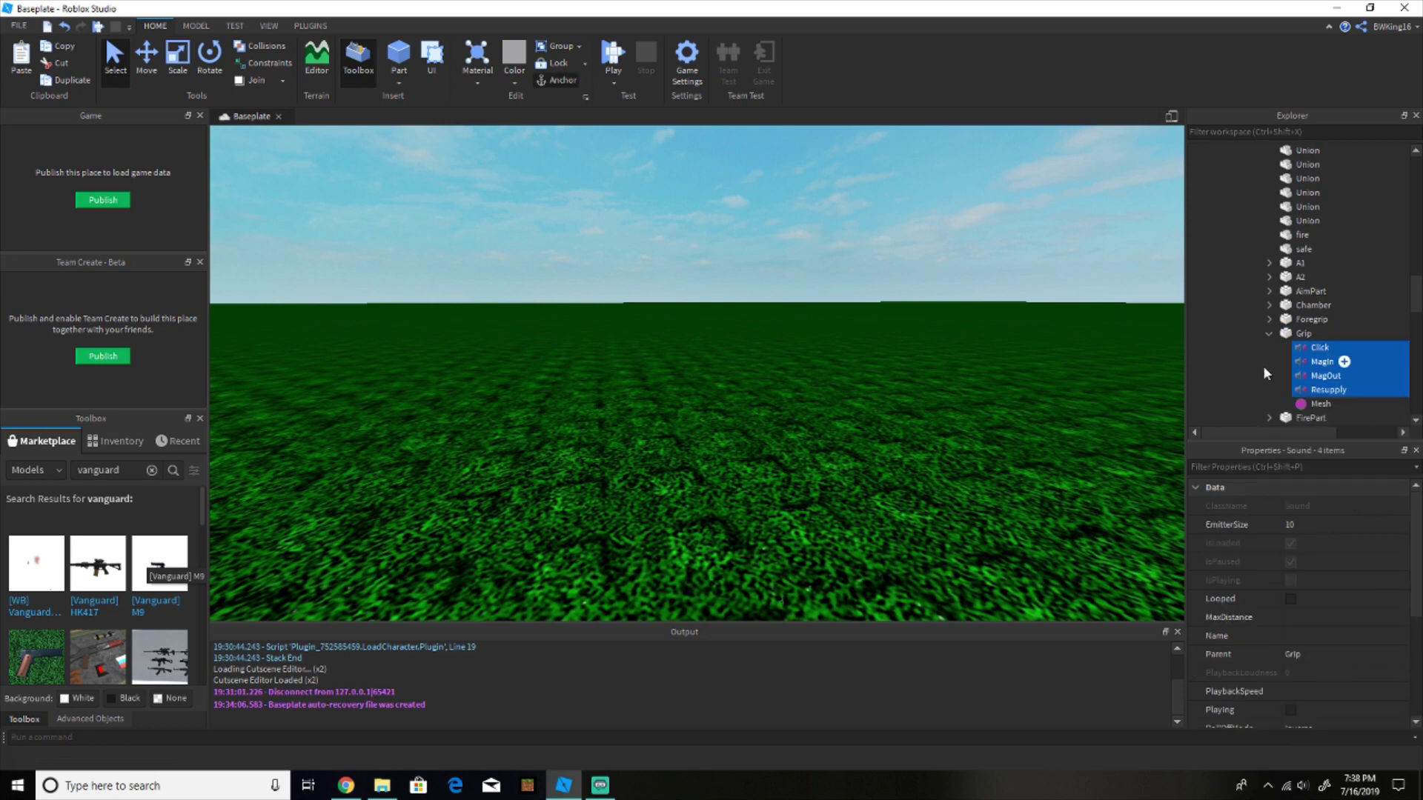
left_click(1269, 334)
Copy the effects FlashFX3[Burst], FlashFX3[Front], FlashFX[Flash] and FlashFX[Light] from the M4A1 model's FirePart
left_click(1269, 358)
left_click(1288, 372)
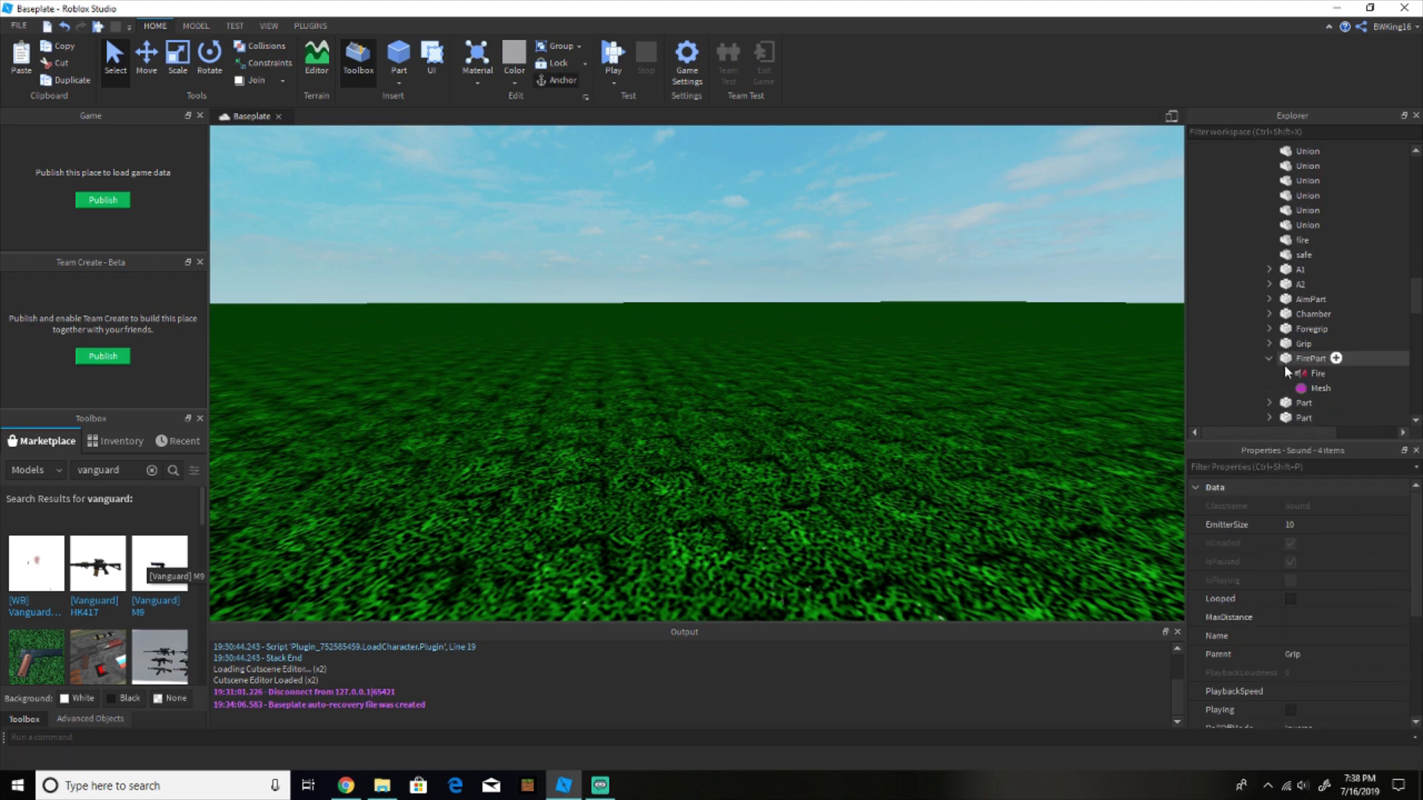
scroll(1246, 365, "down", 1)
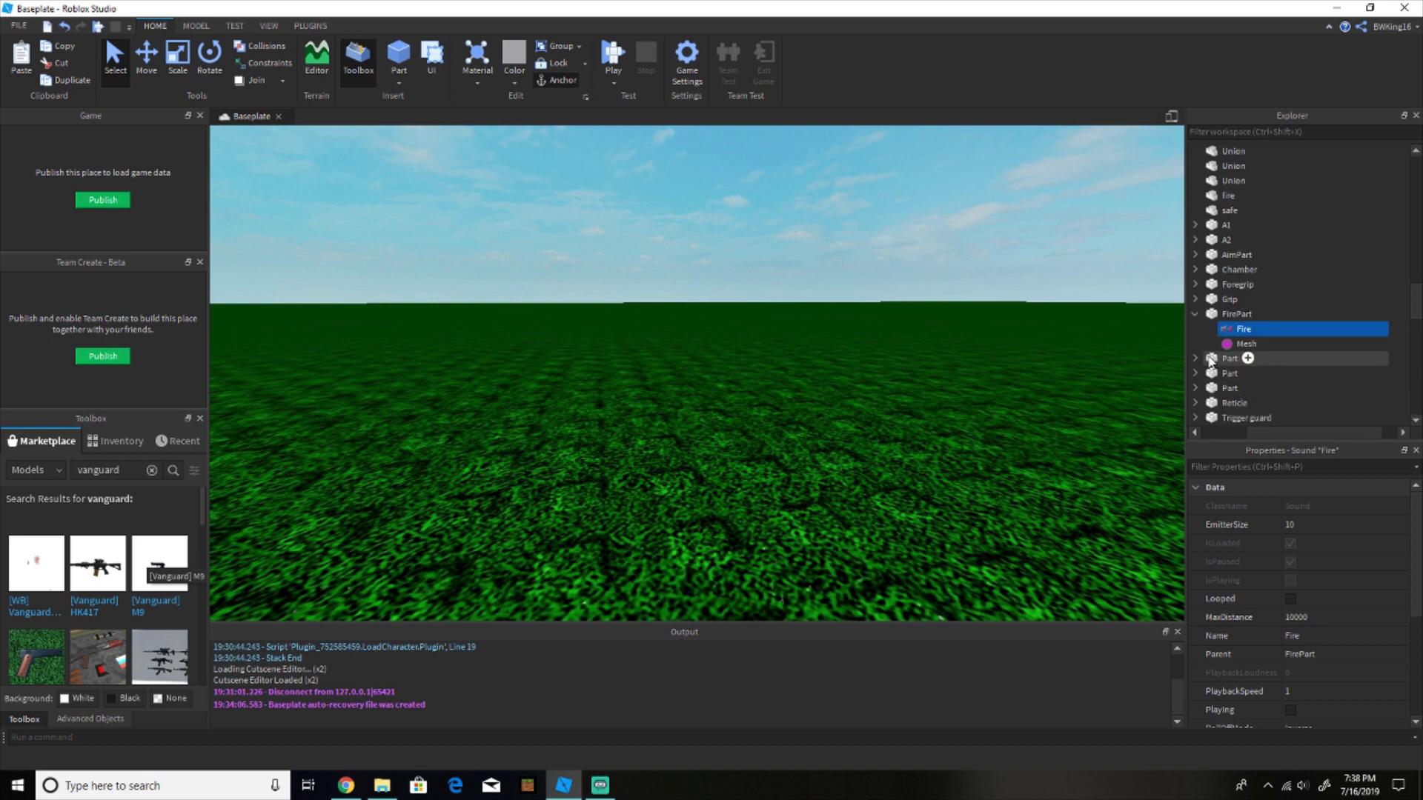
left_click(1194, 315)
scroll(1233, 326, "down", 11)
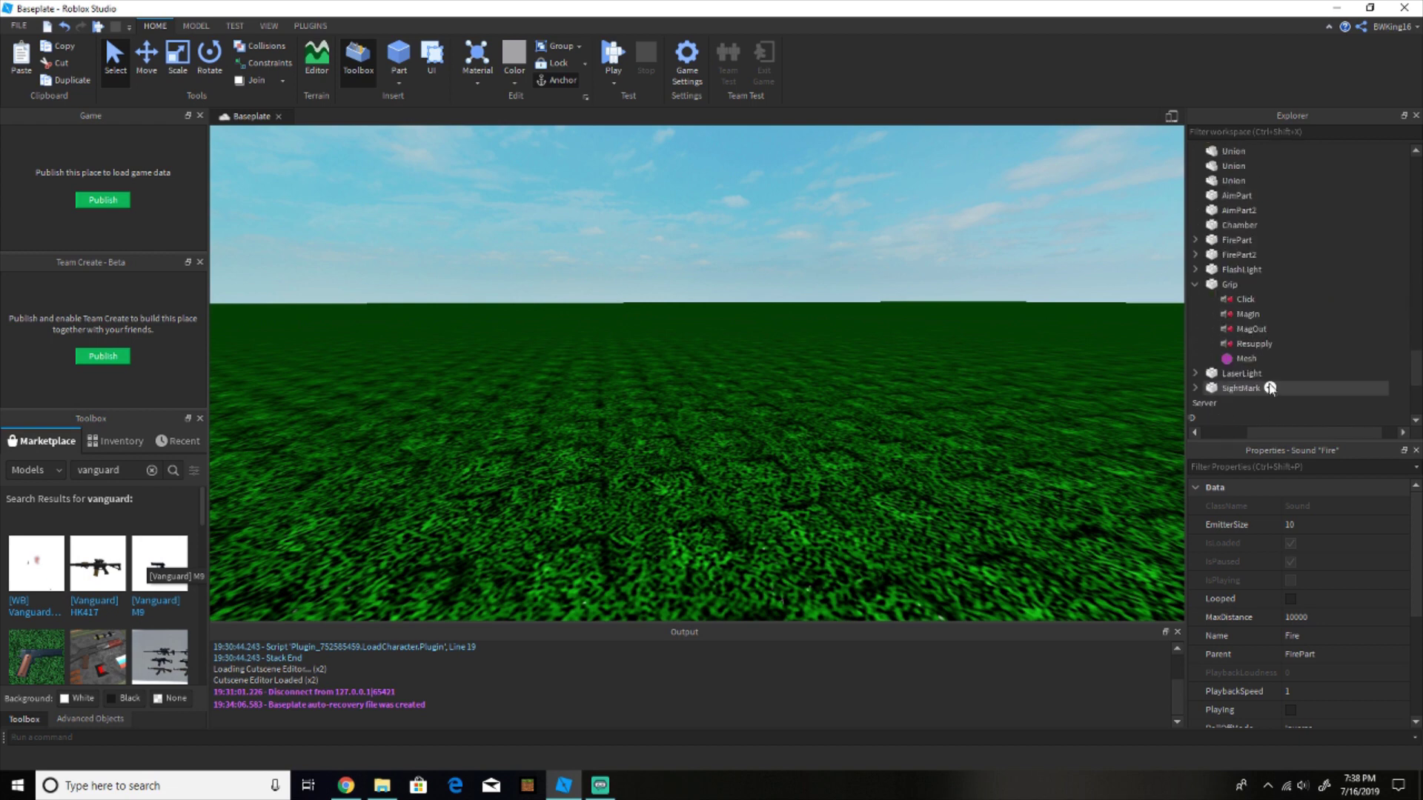
left_click(1196, 286)
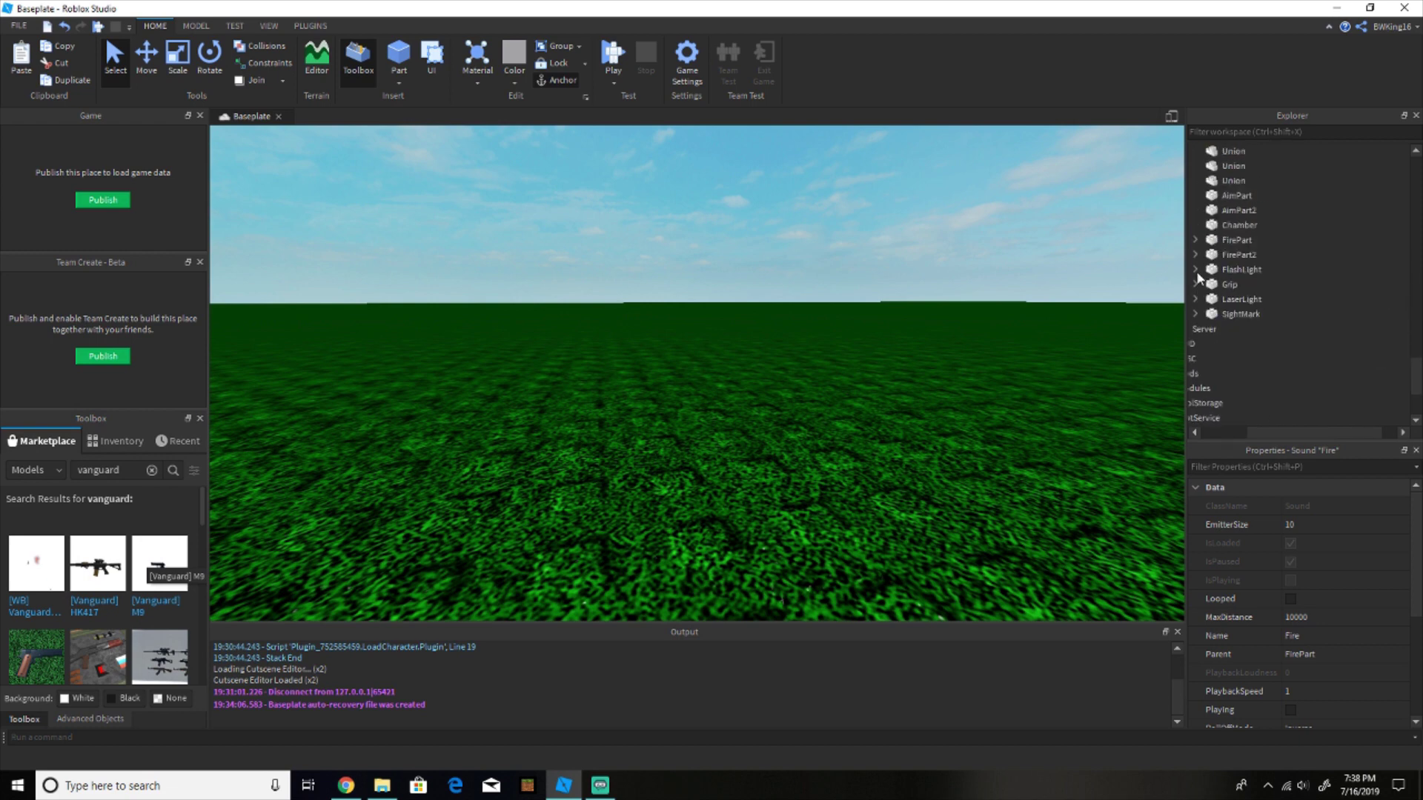
left_click(1195, 240)
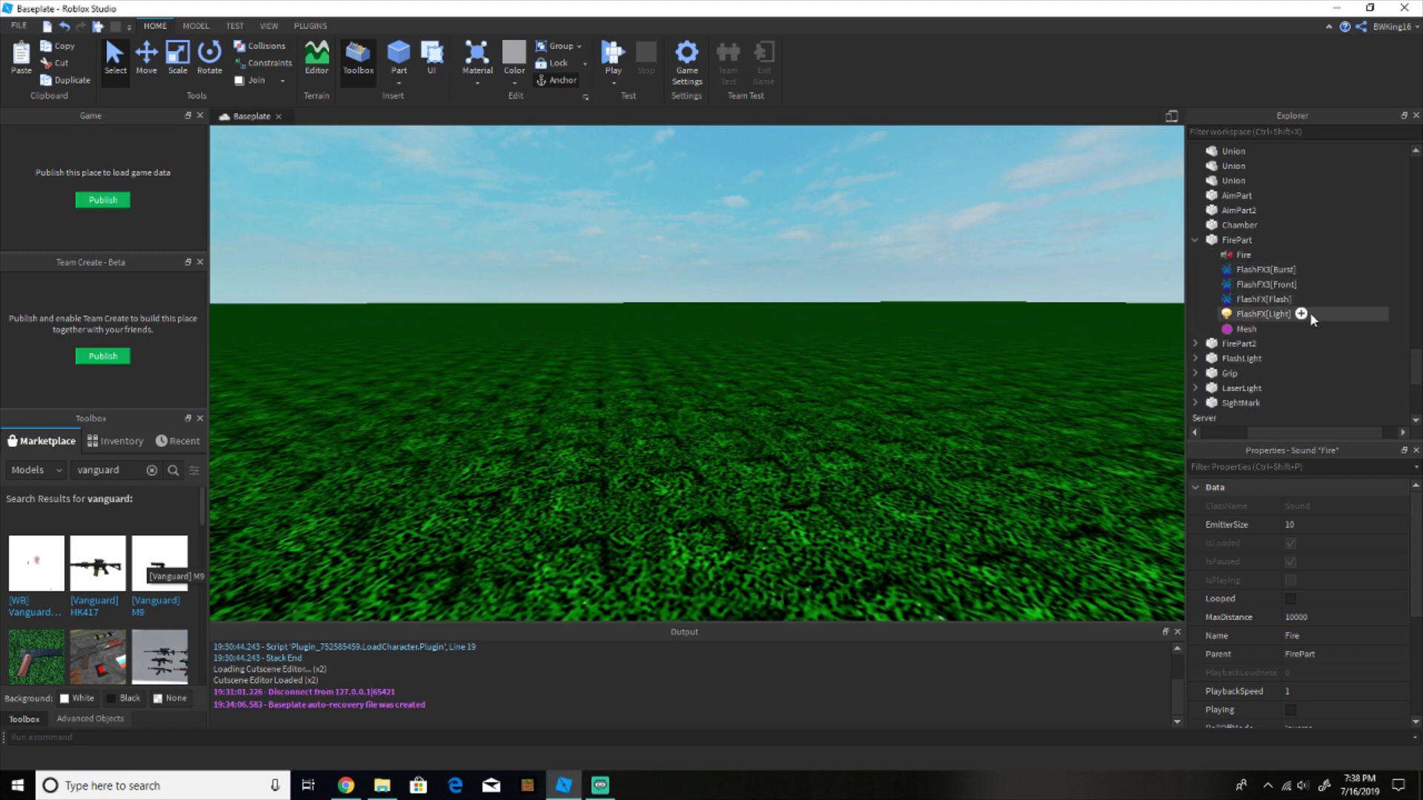
left_click(1264, 314)
left_click(1323, 269, "shift")
right_click(1323, 269)
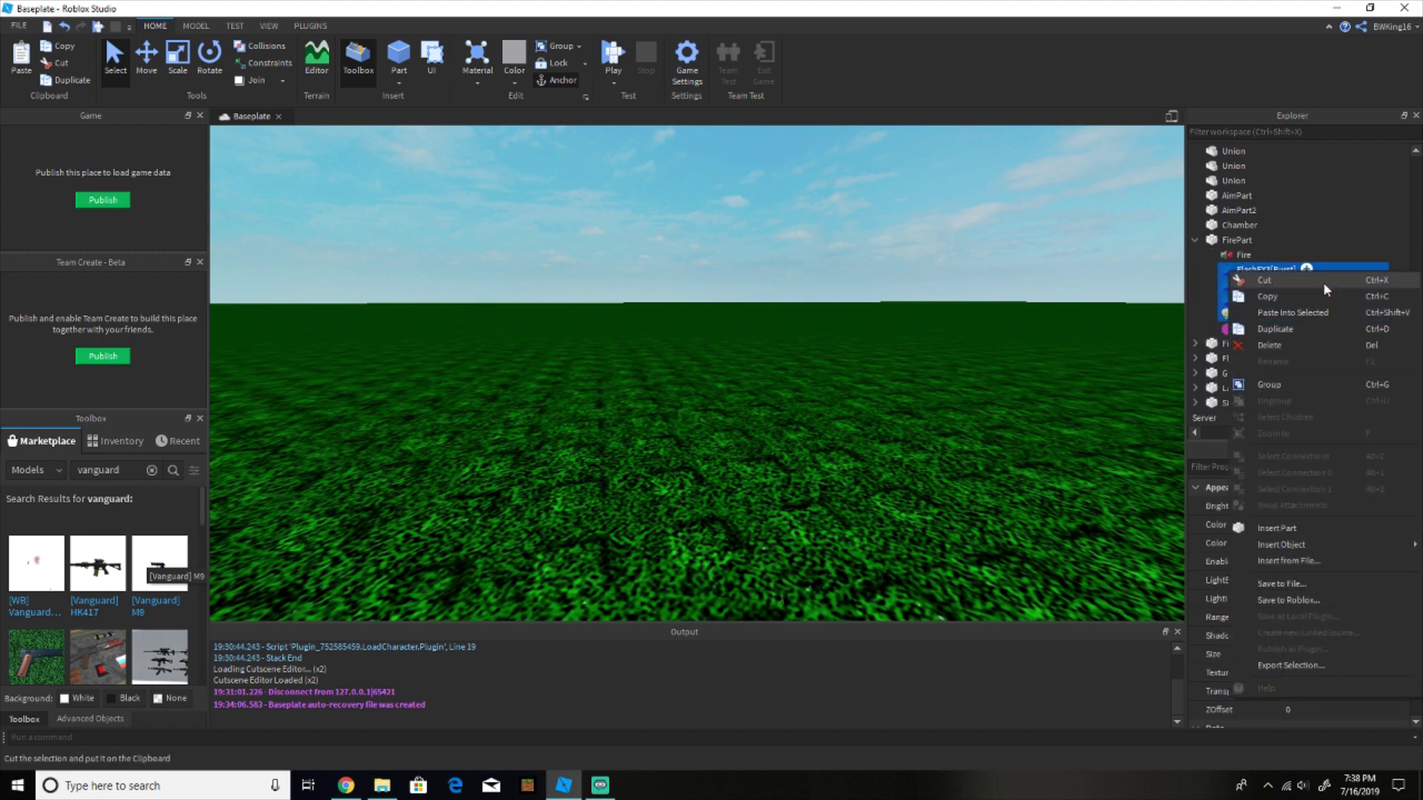
left_click(1325, 298)
Paste the four copied FlashFX effects into the client M4 model's FirePart, alongside the Fire sound
scroll(1274, 337, "down", 5)
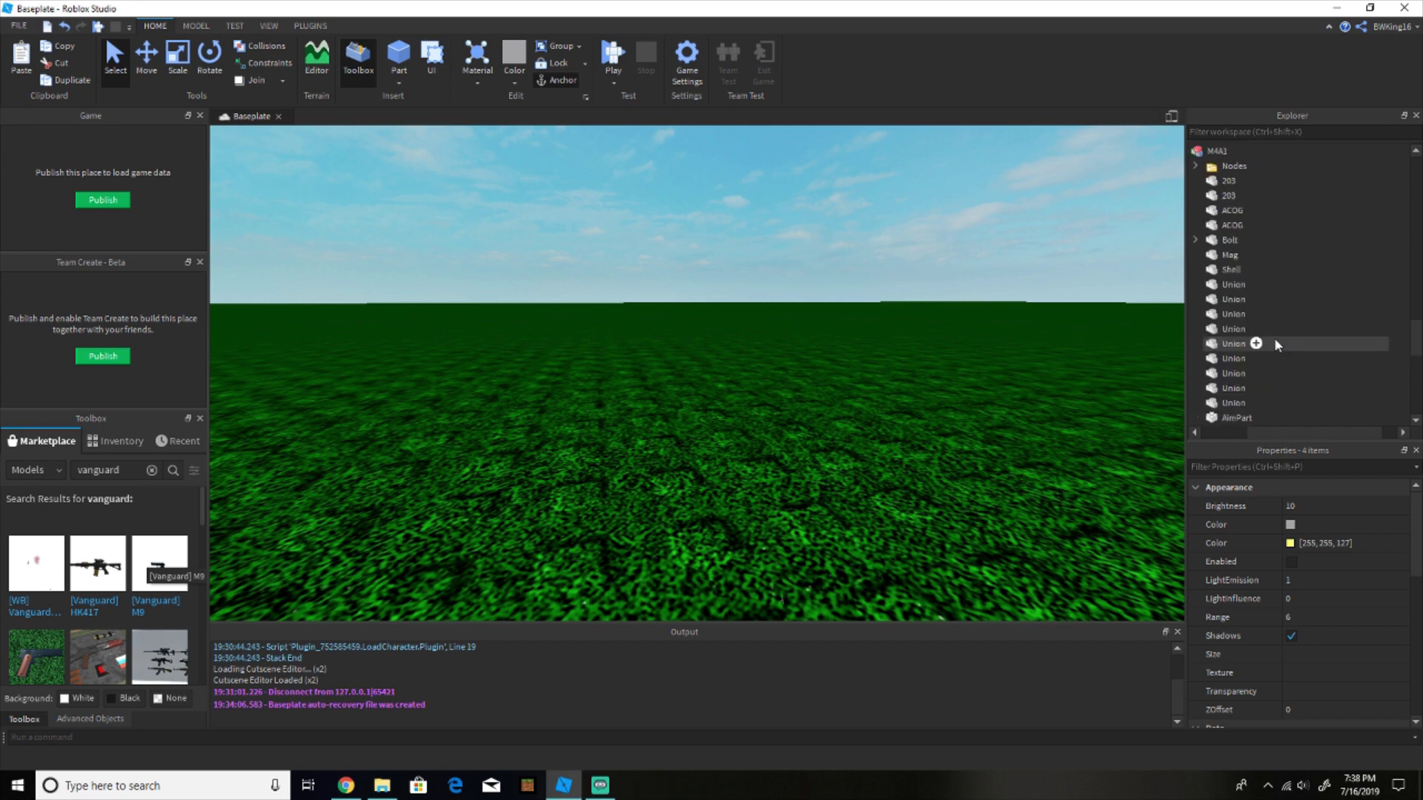
scroll(1276, 357, "up", 1)
left_click(1232, 316)
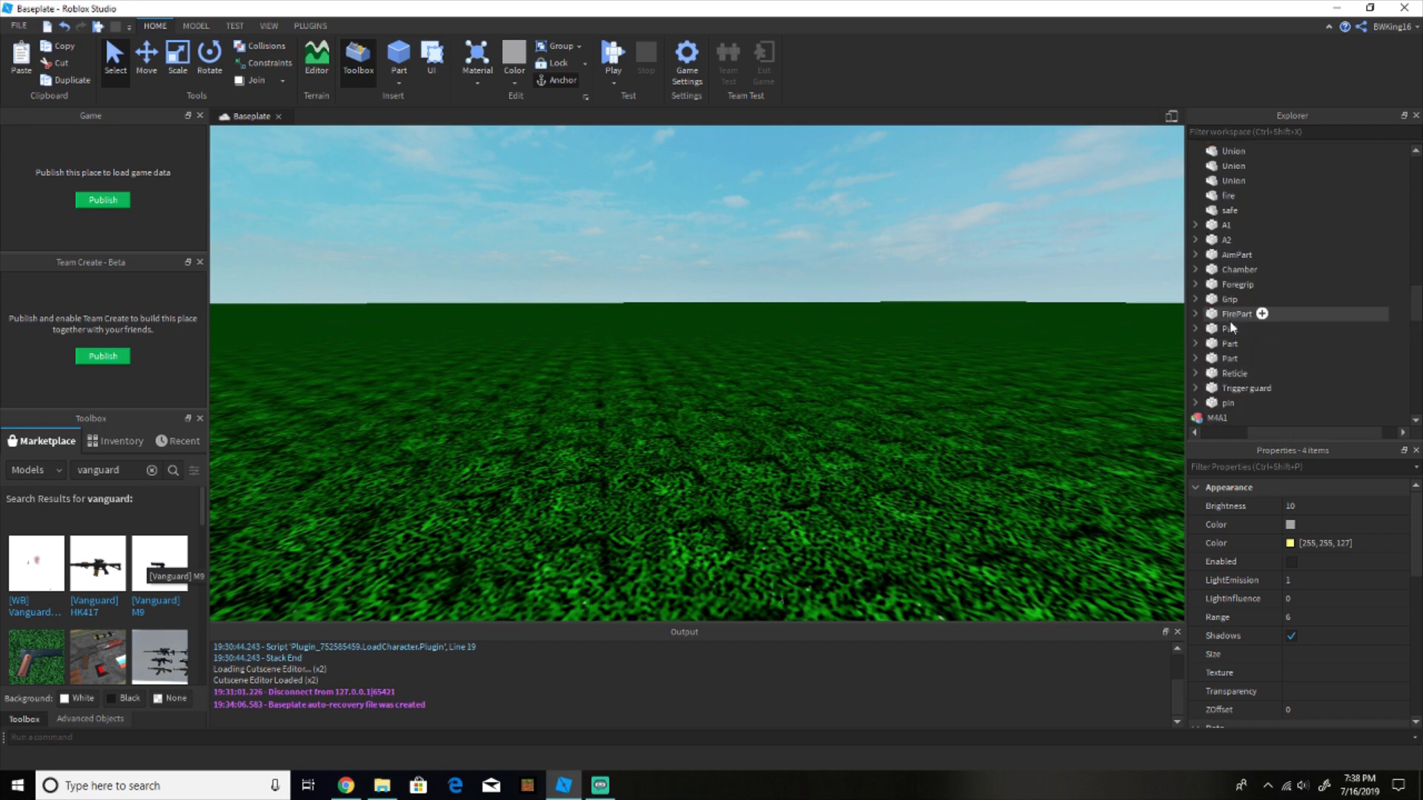
right_click(1233, 317)
left_click(1264, 360)
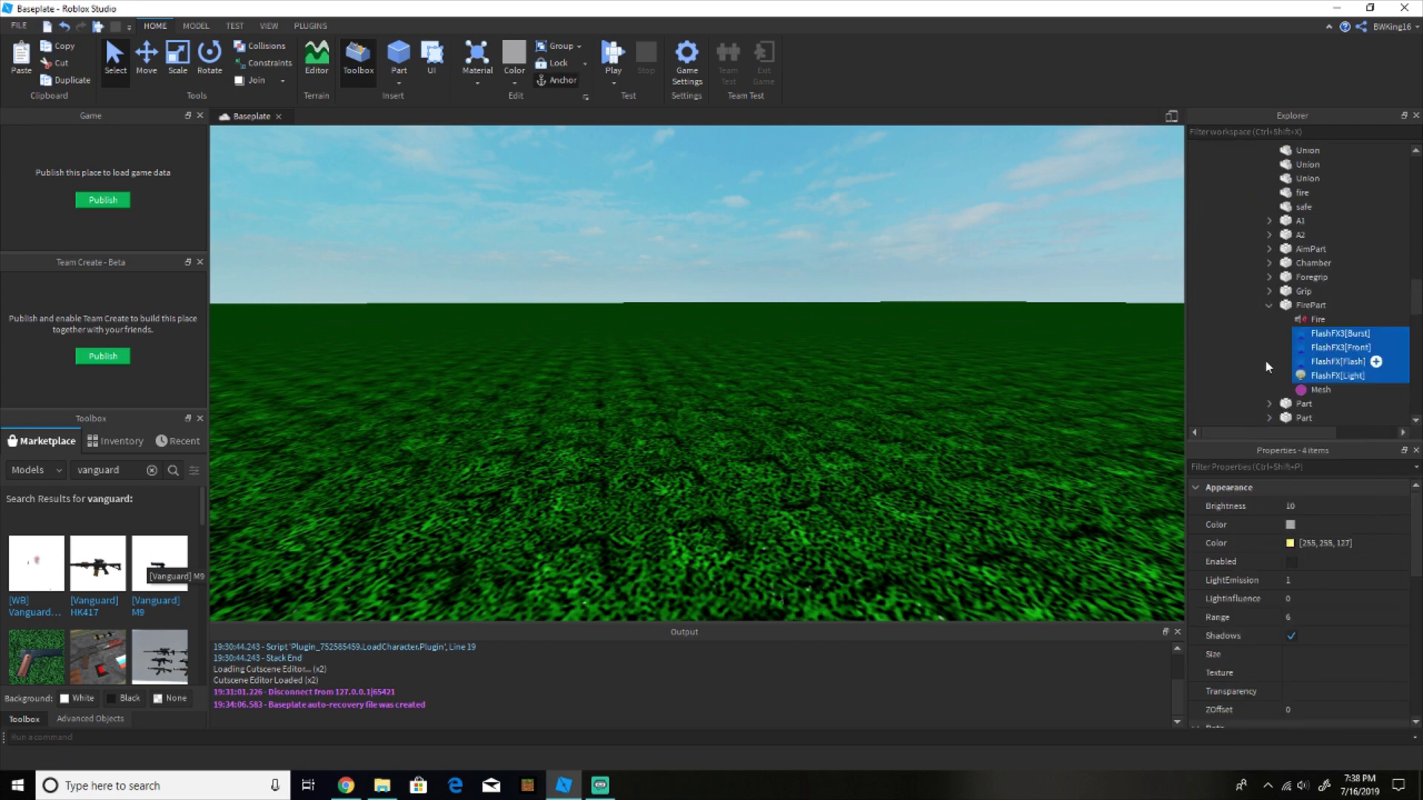
left_click(1316, 320)
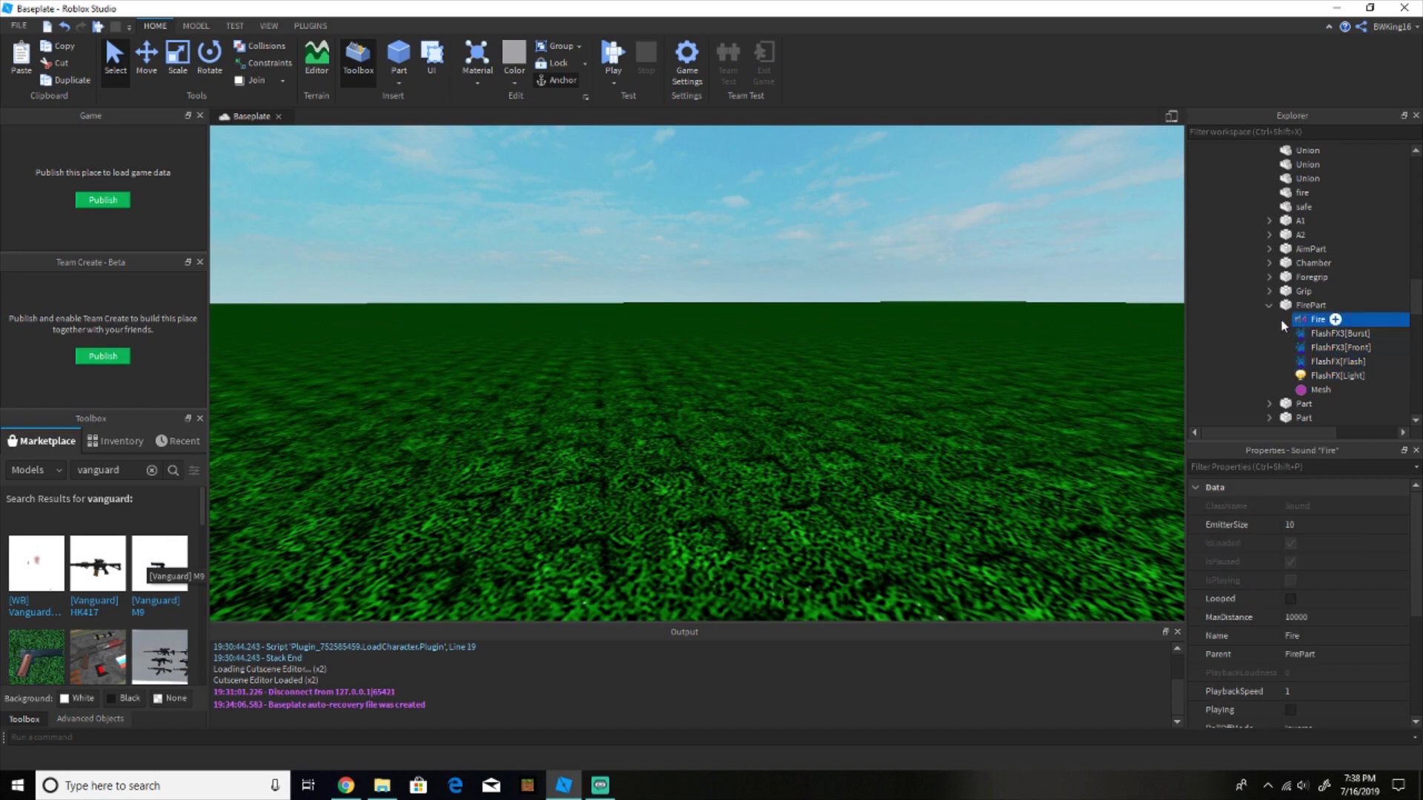
left_click(1272, 307)
left_click(1211, 306)
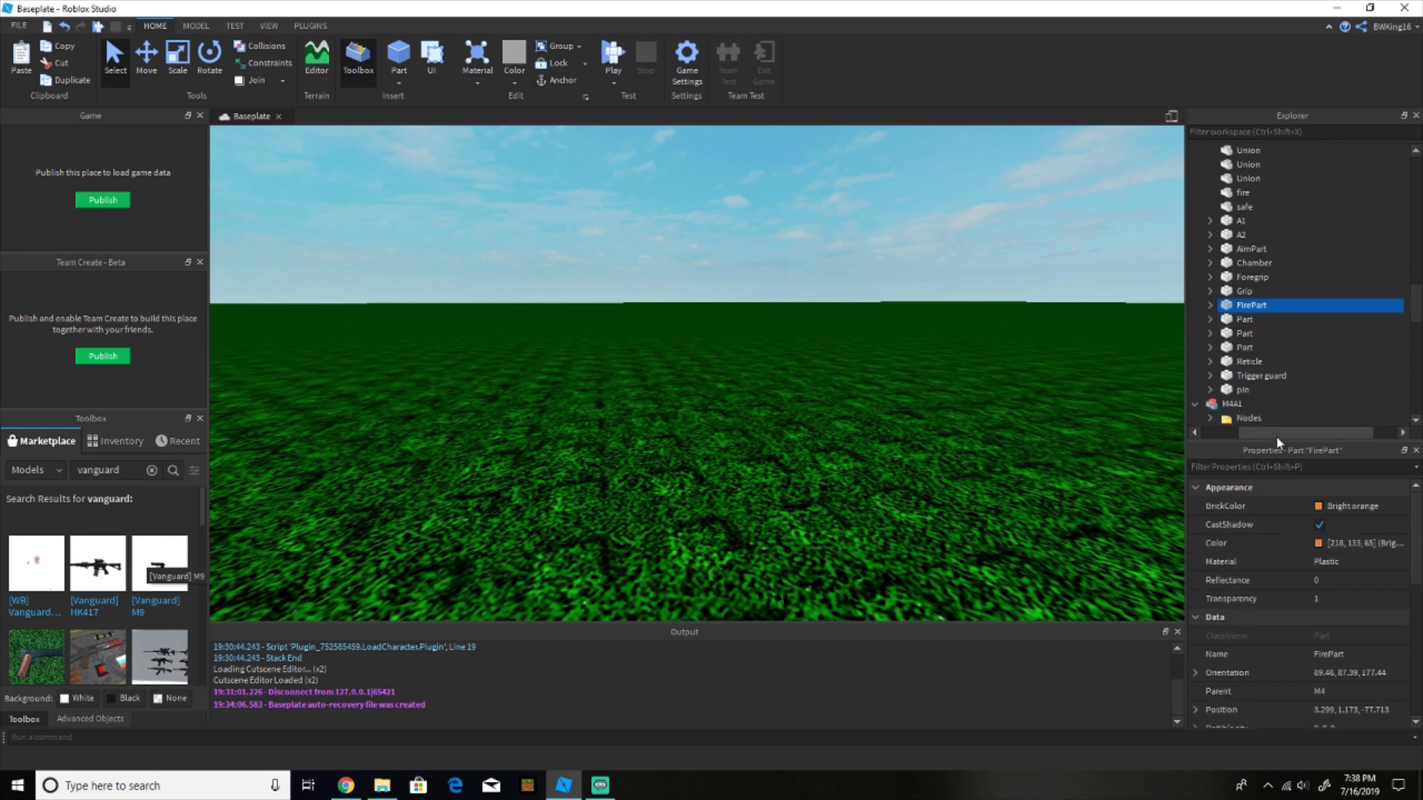
Copy the BoltBack and BoltForward sounds from the M4A1 model's Bolt part
left_click_drag(1275, 433, 1244, 430)
scroll(1242, 357, "up", 5)
scroll(1242, 360, "up", 12)
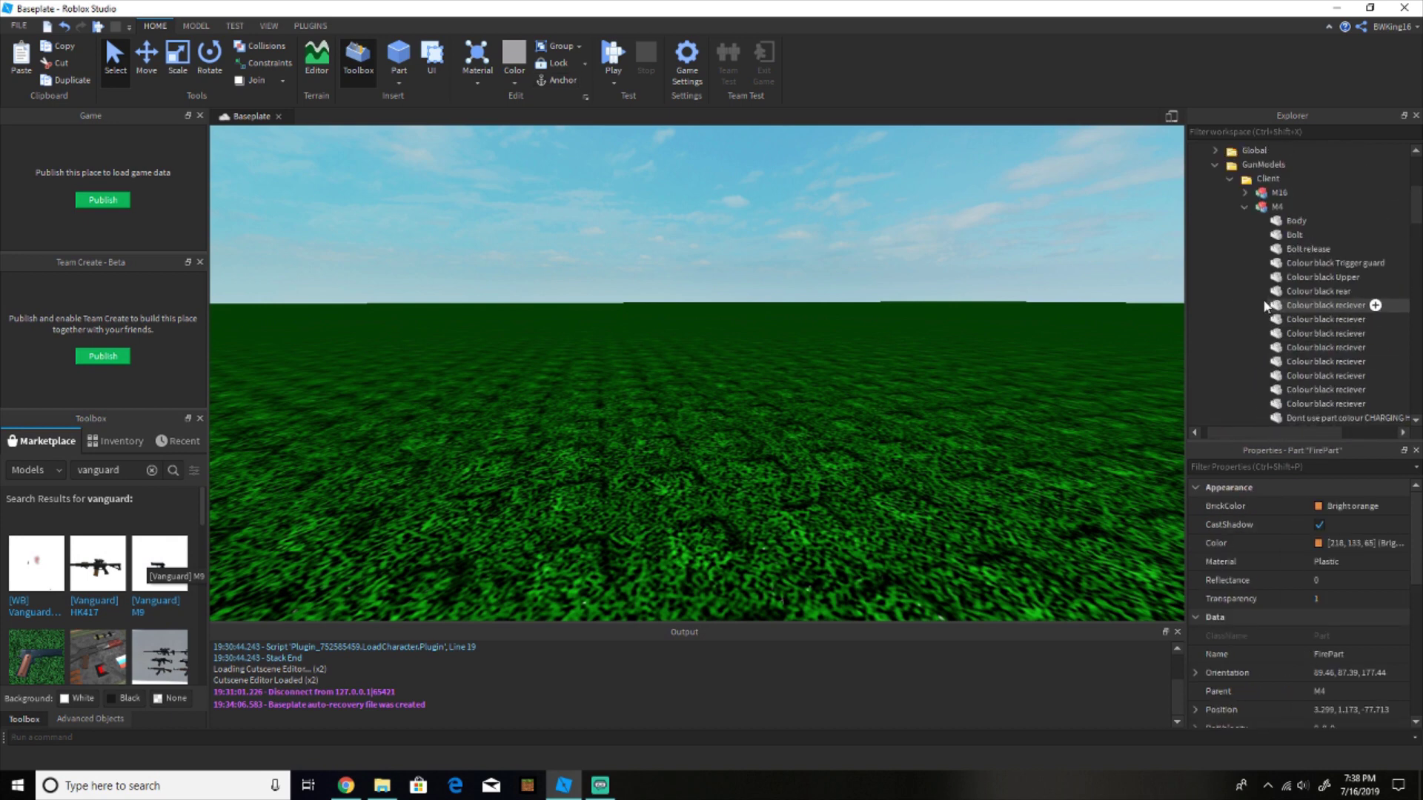
scroll(1288, 312, "down", 10)
scroll(1289, 348, "down", 6)
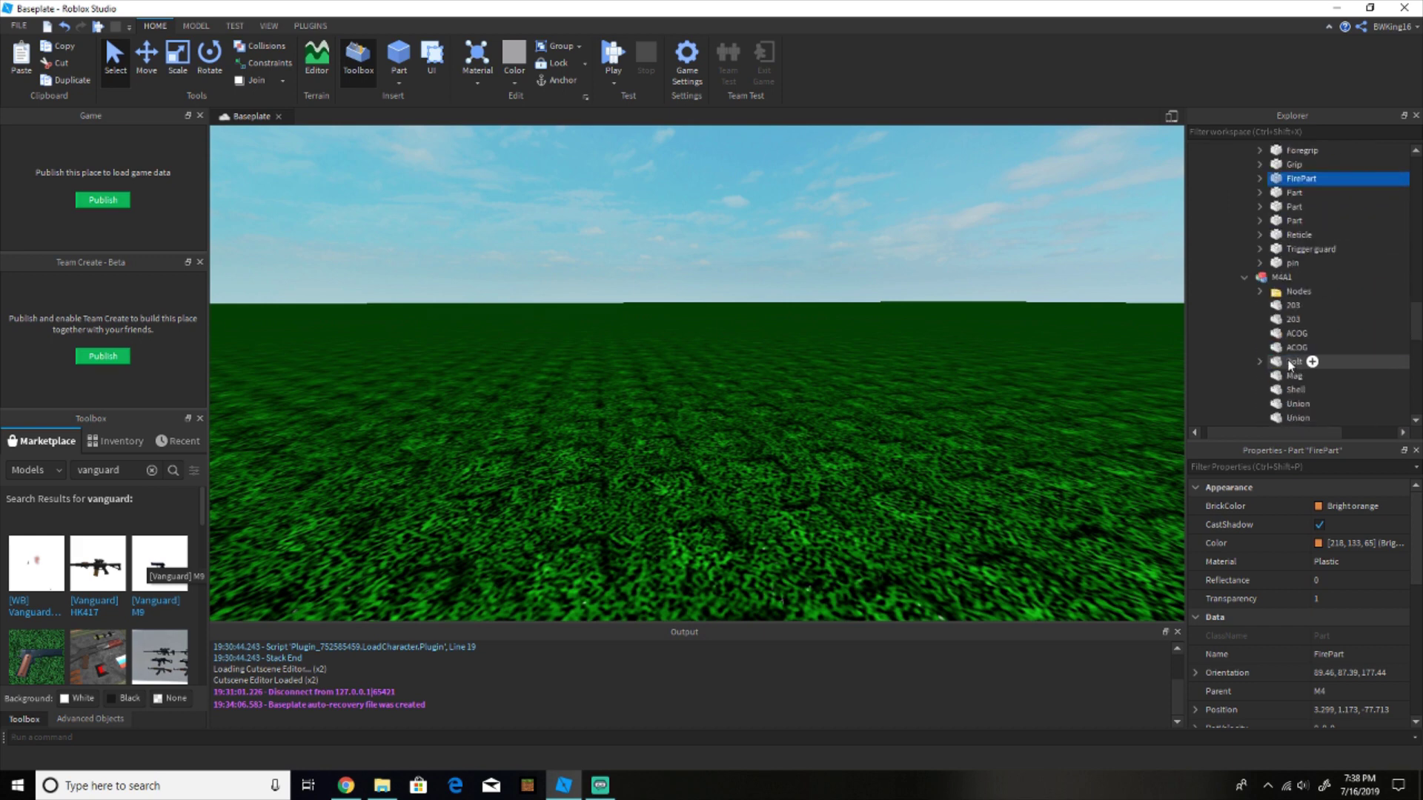
left_click(1260, 319)
scroll(1264, 320, "up", 4)
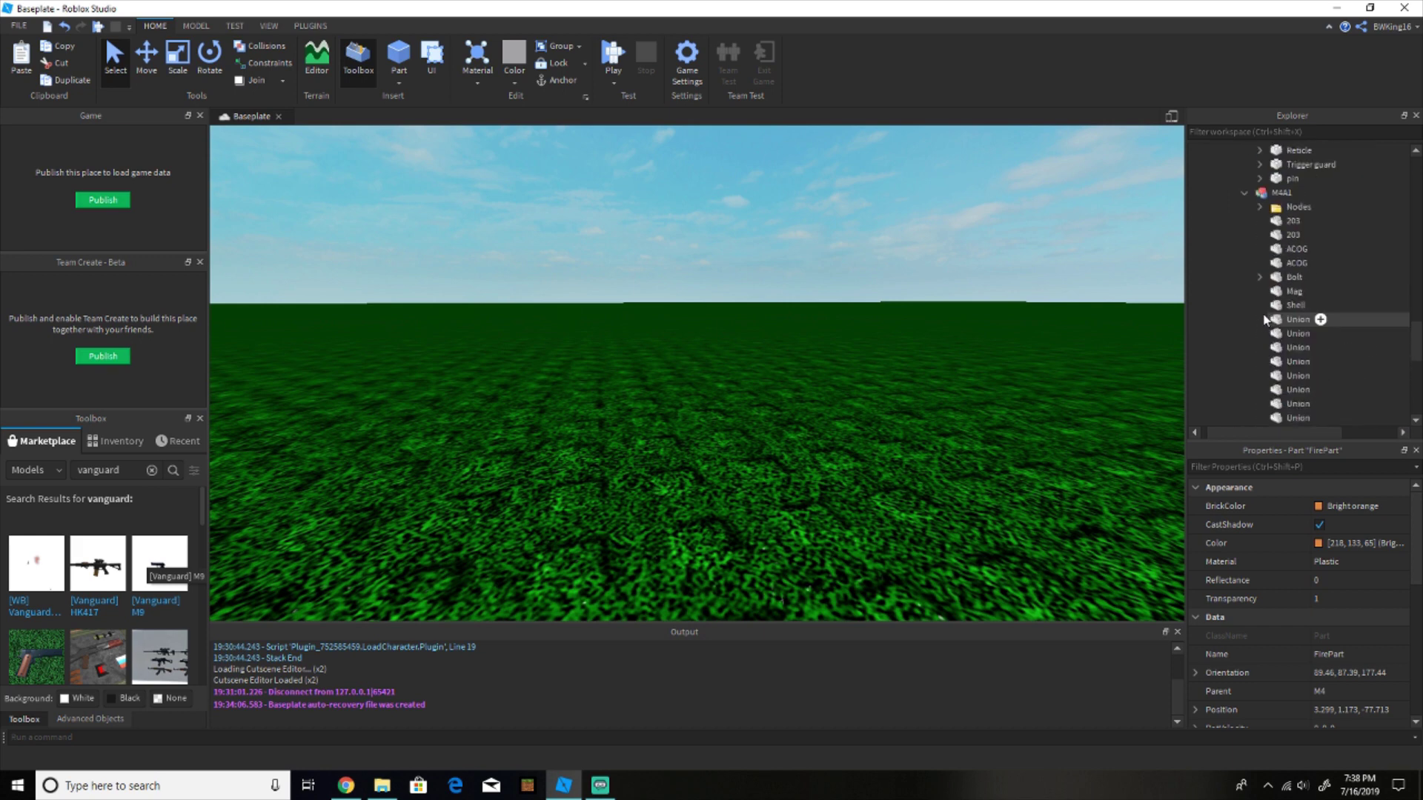
left_click(1259, 284)
left_click(1298, 300)
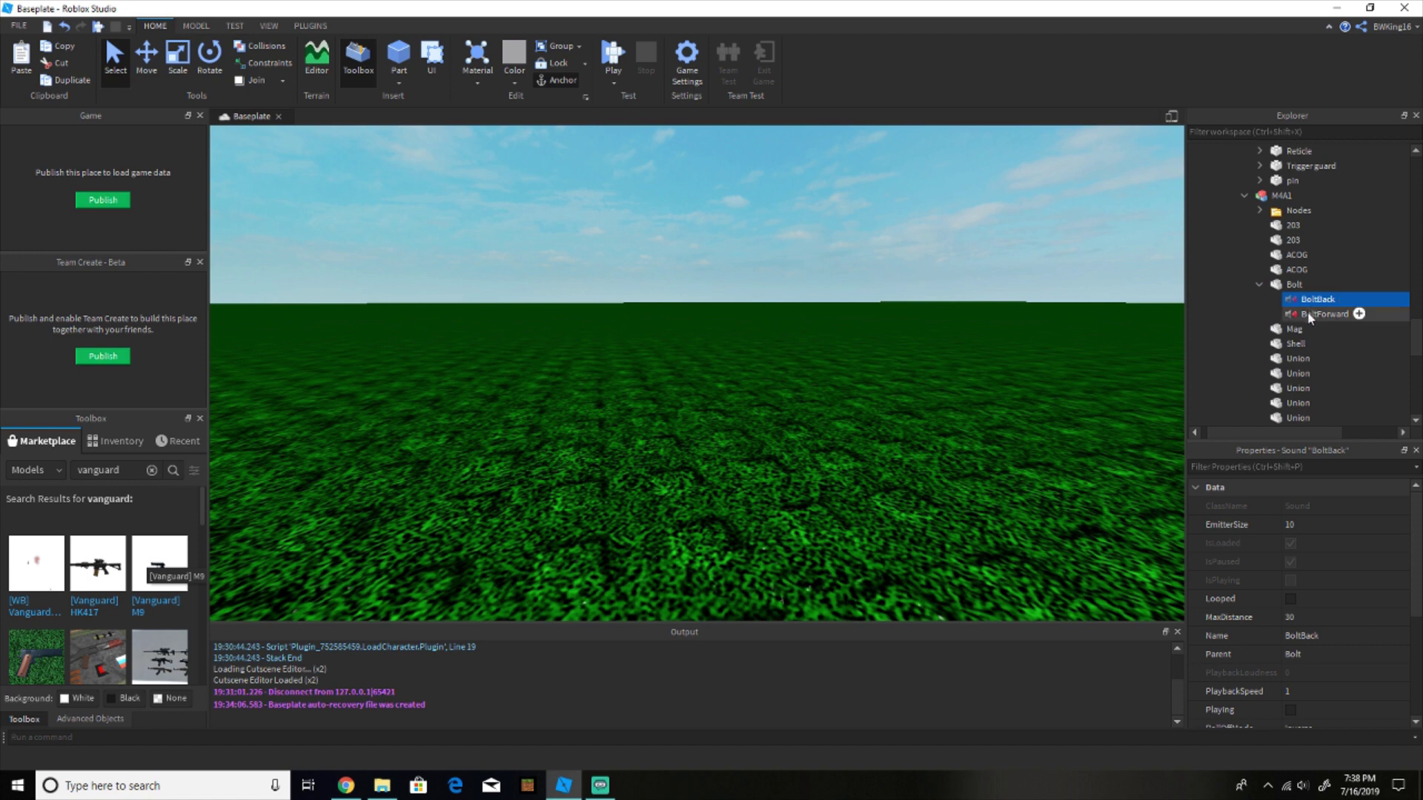
left_click(1307, 312, "shift")
right_click(1257, 304)
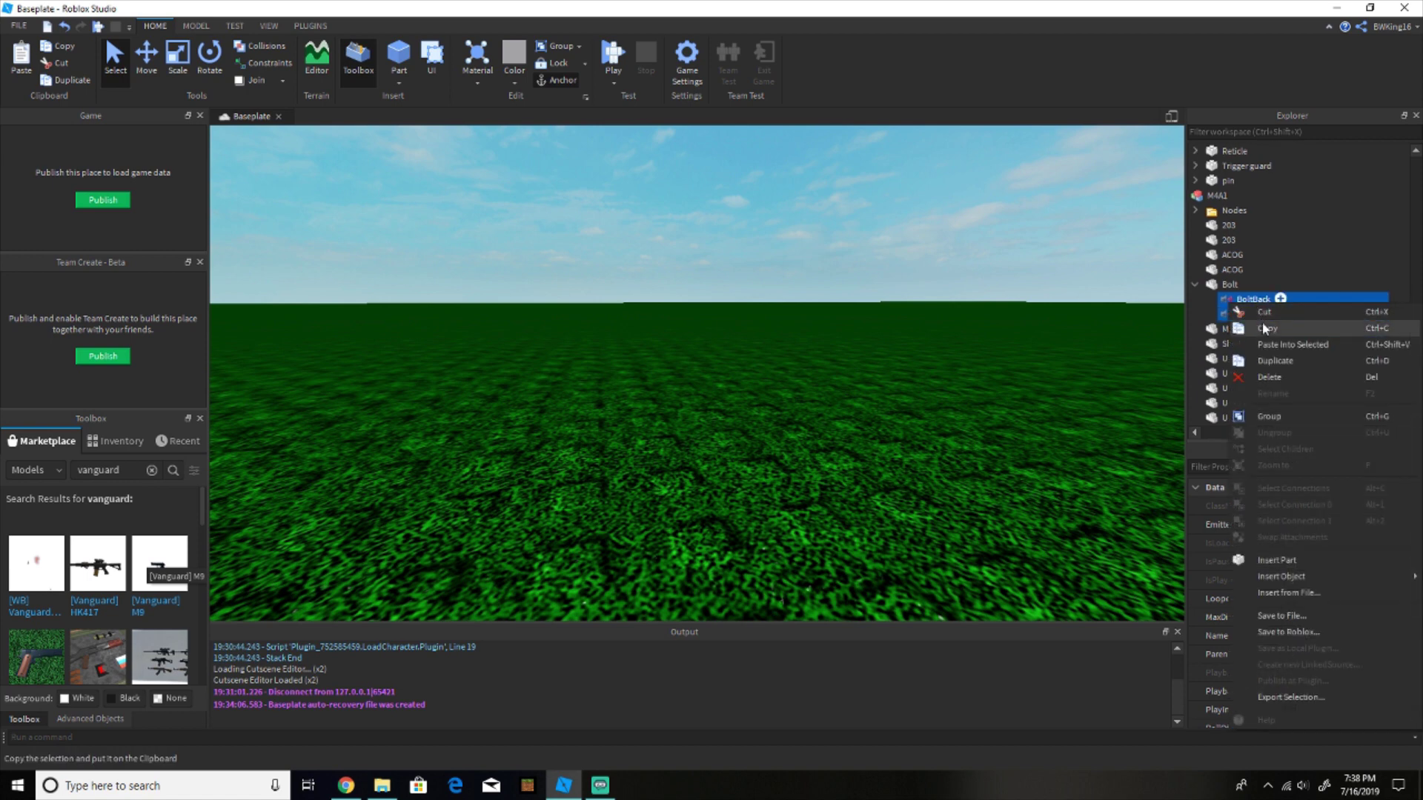
left_click(1262, 323)
Paste the BoltBack and BoltForward sounds into the client M4 model's Bolt part
left_click_drag(1289, 433, 1265, 431)
scroll(1246, 371, "up", 4)
left_click(1219, 373)
scroll(1253, 331, "up", 16)
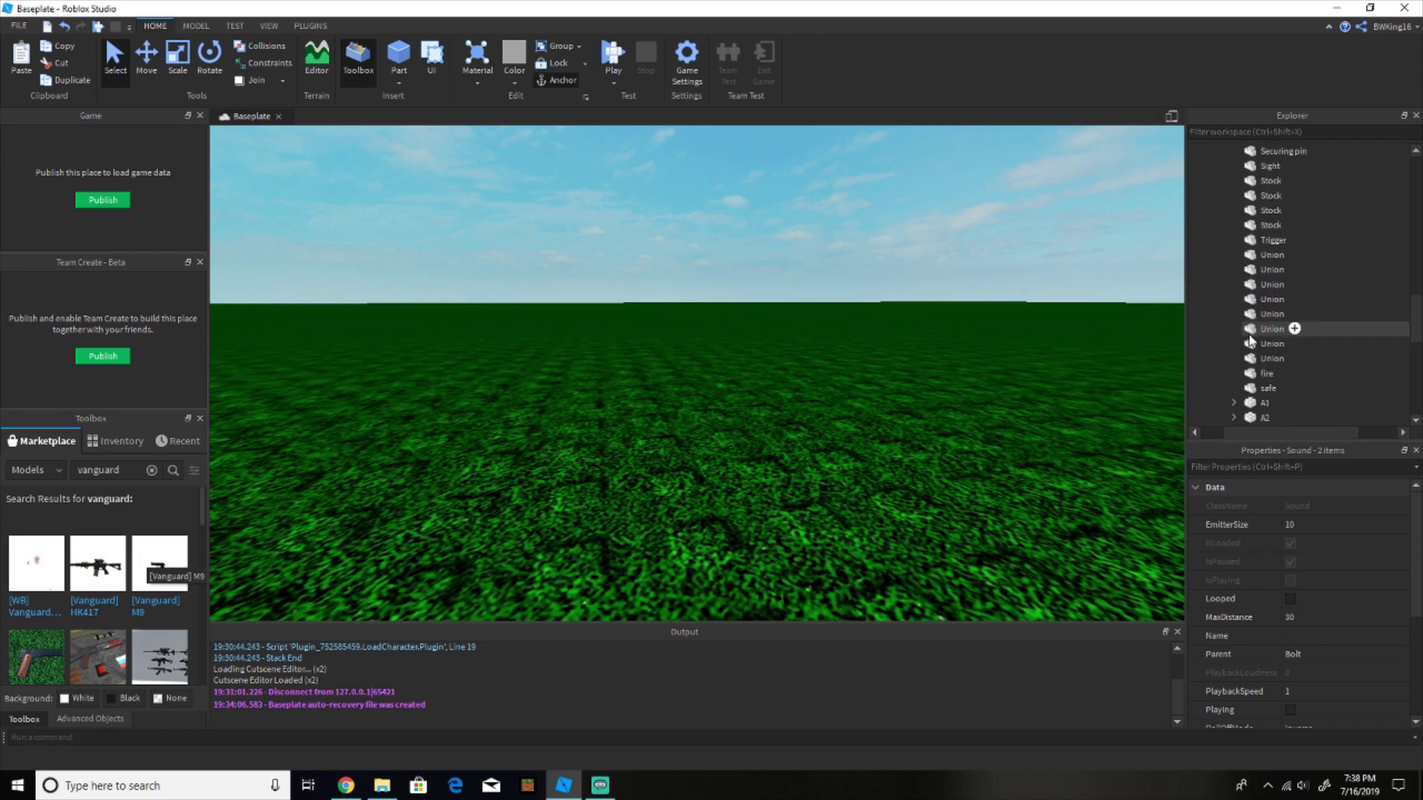
scroll(1256, 311, "up", 3)
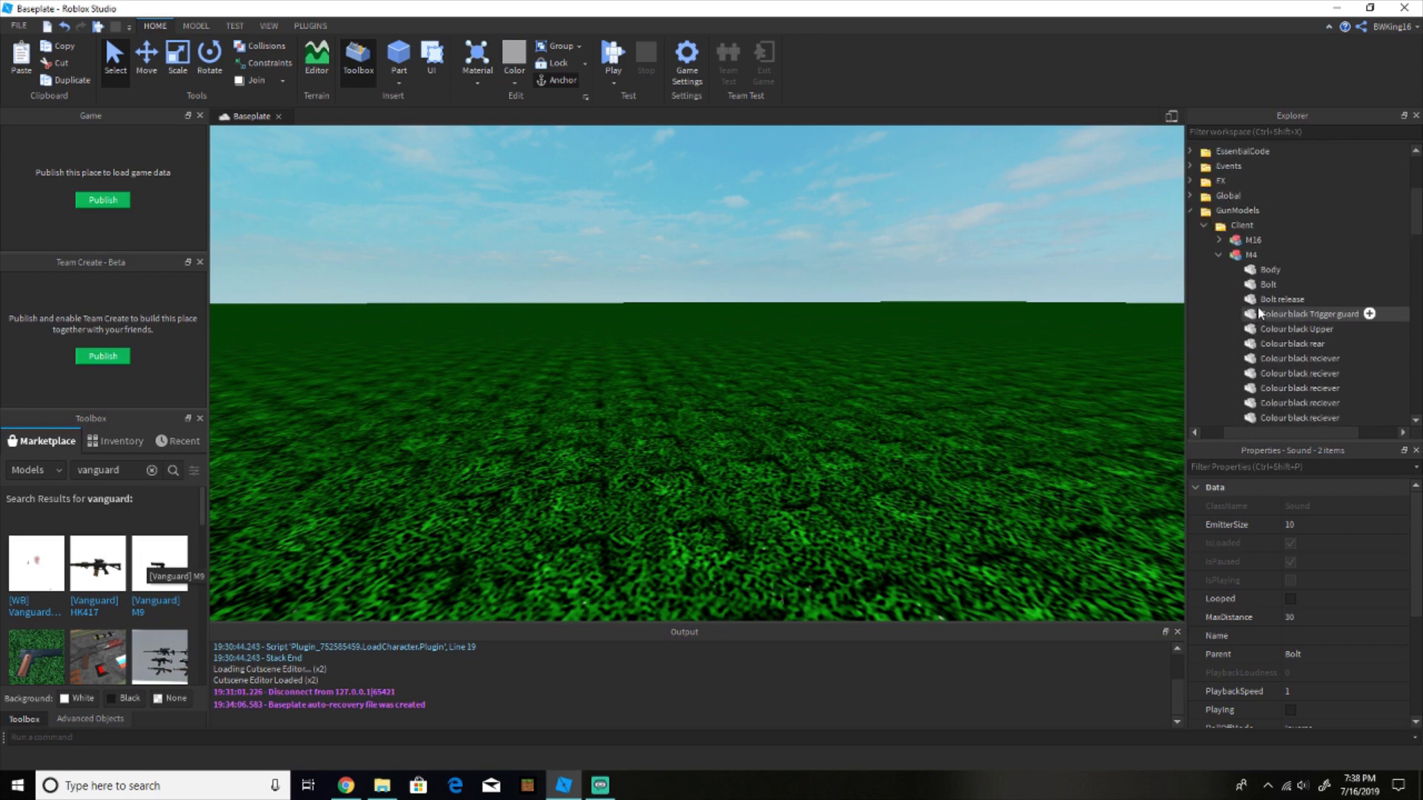
right_click(1246, 285)
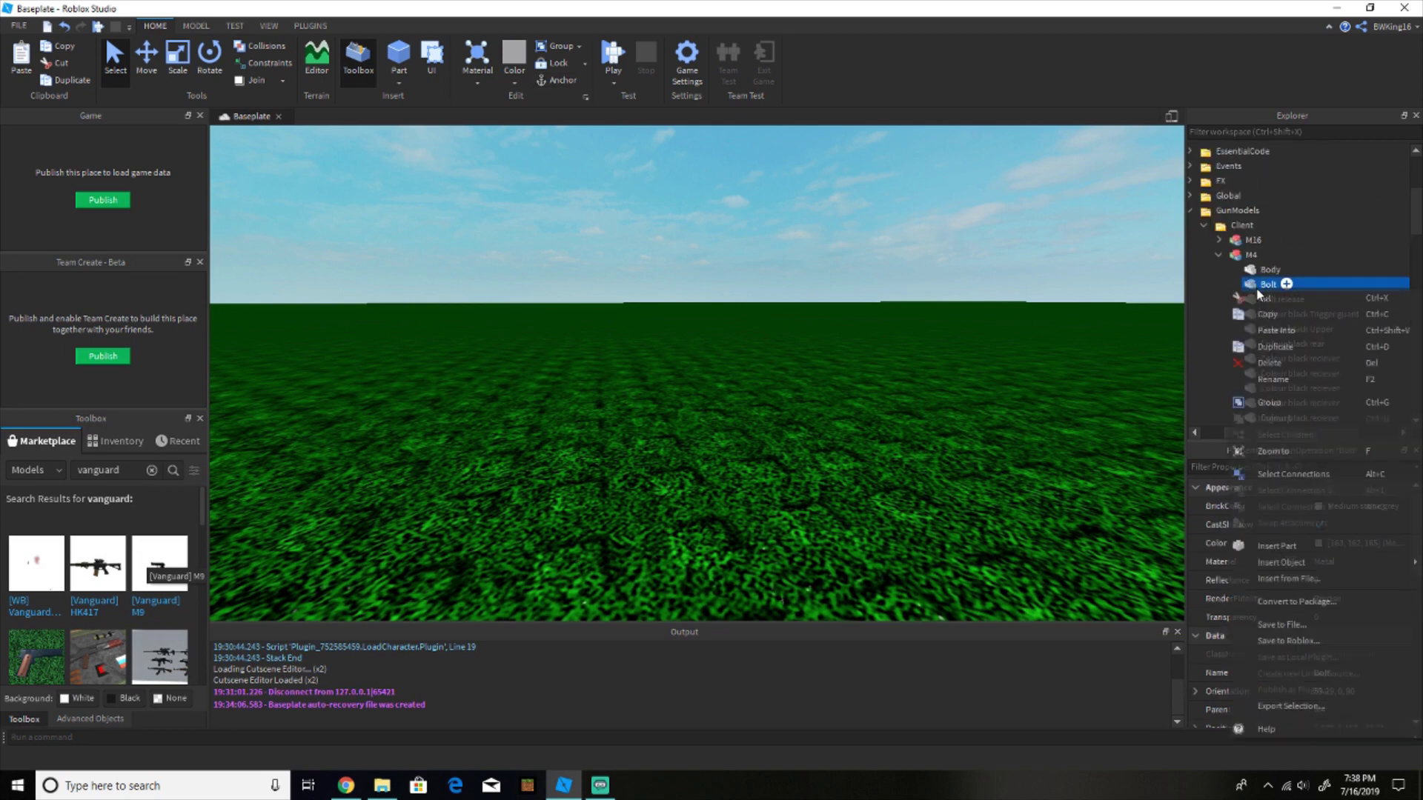
left_click(1269, 329)
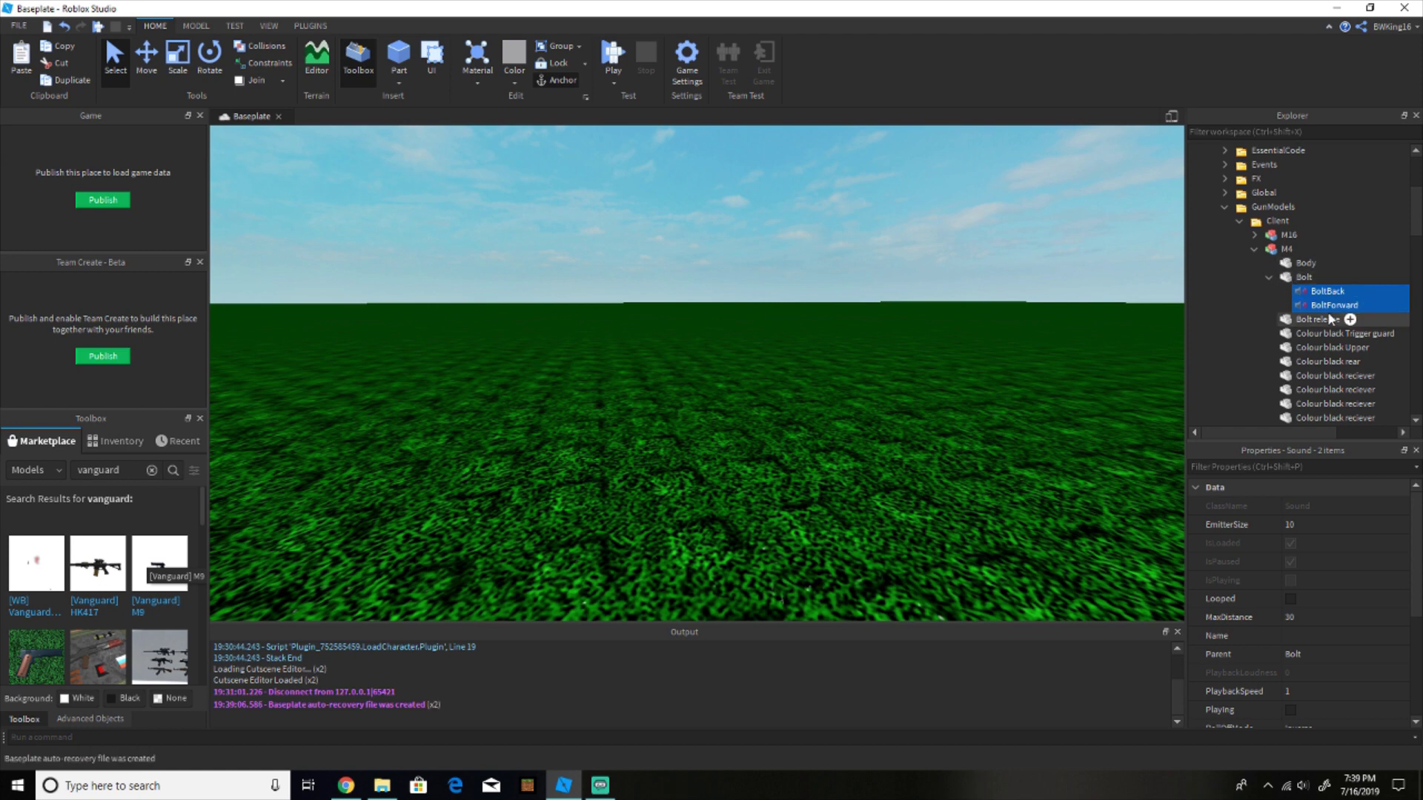
left_click(1270, 277)
left_click(1255, 250)
Put a copy of the client M4 model into the Server folder of GunModels
left_click(1285, 250)
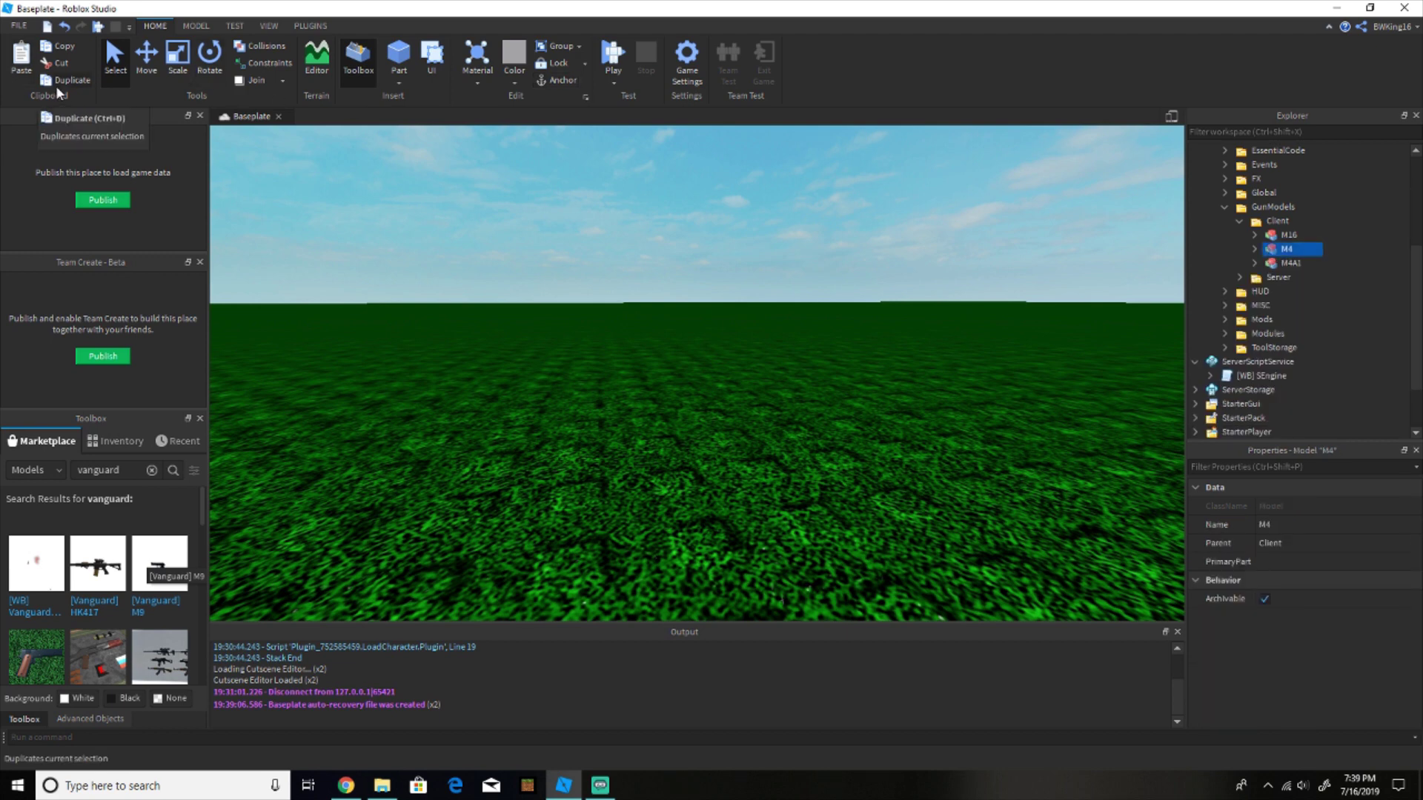
left_click(1255, 249)
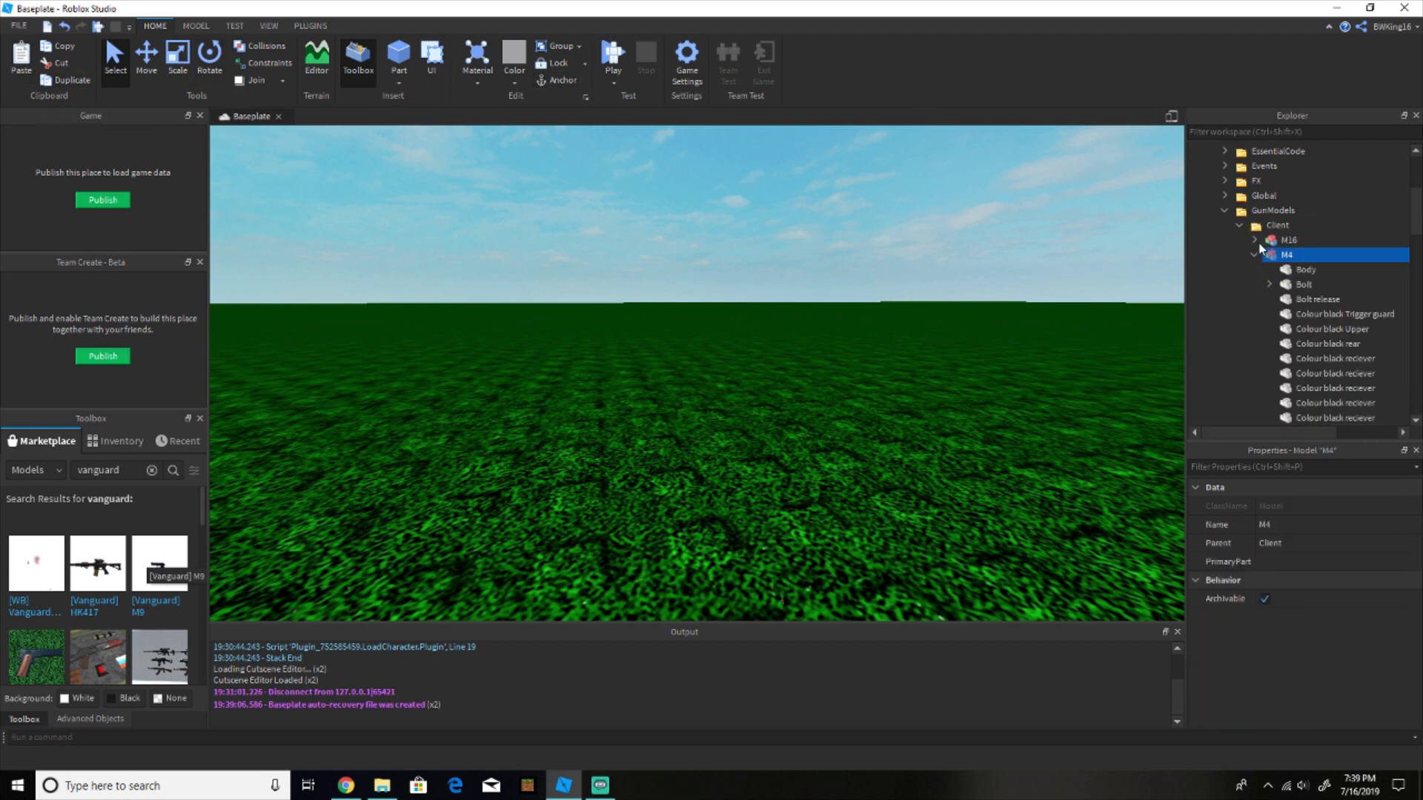
left_click(1255, 253)
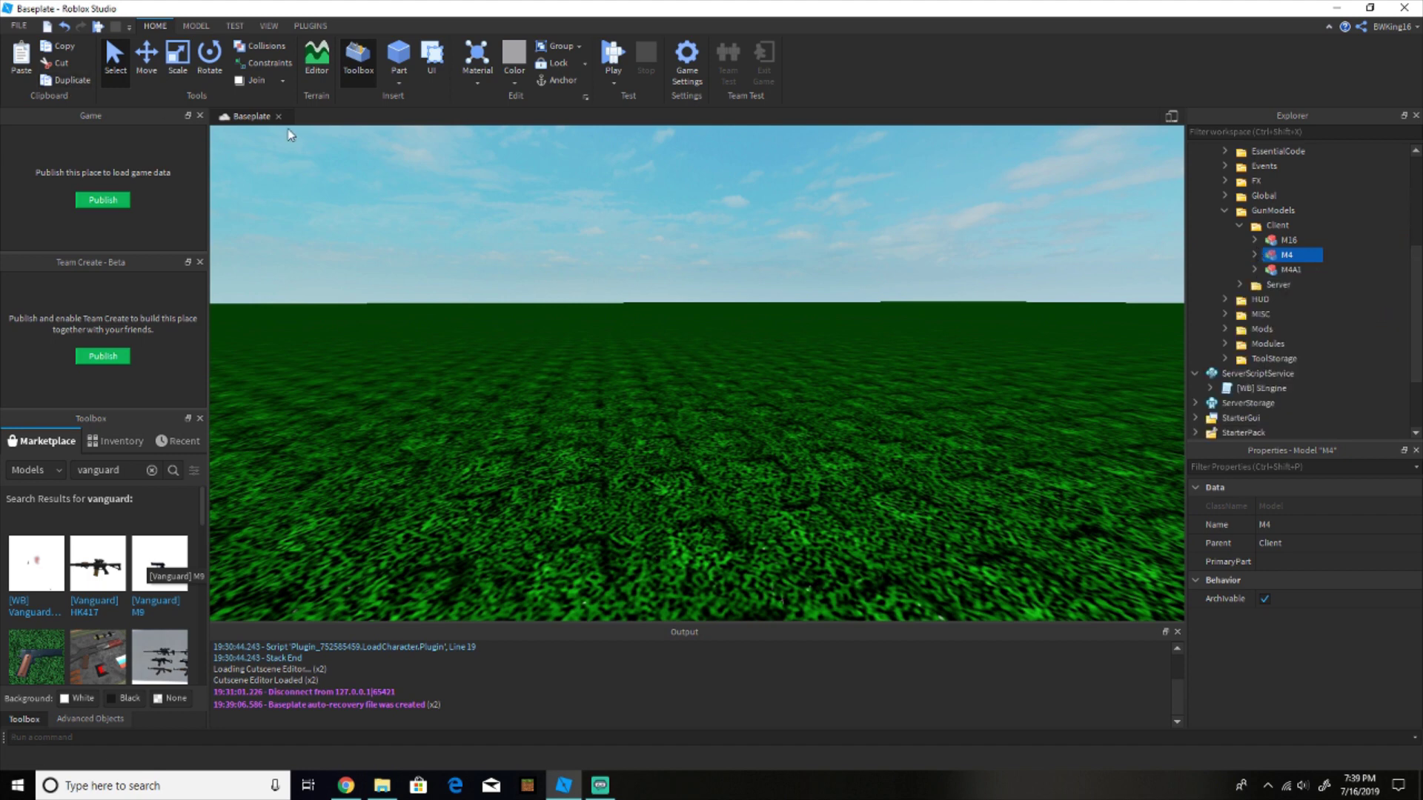
left_click(1241, 285)
left_click(1286, 314)
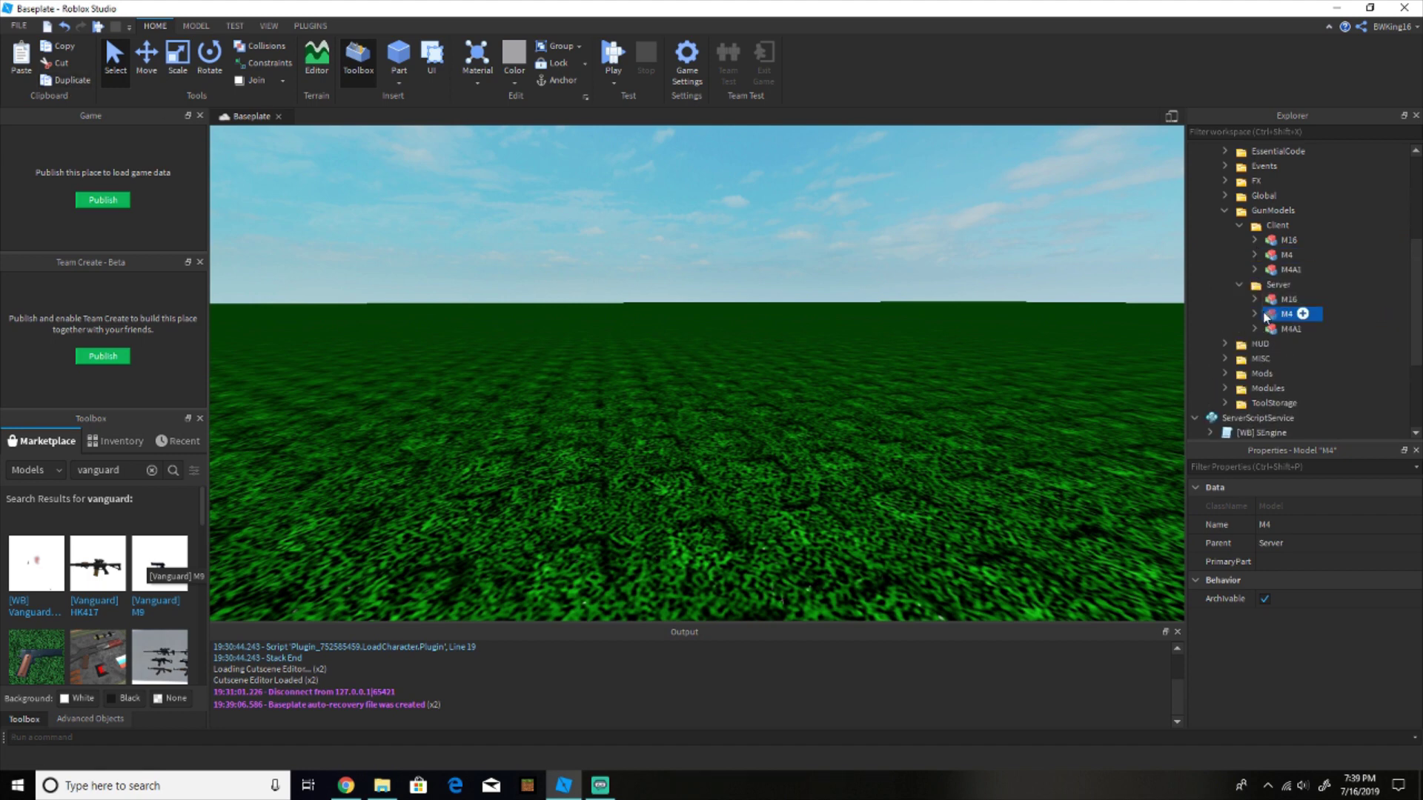
Delete the BoltBack and BoltForward sounds from the Bolt part of the Server M4 model
left_click(1255, 313)
scroll(1263, 312, "down", 2)
left_click(1269, 255)
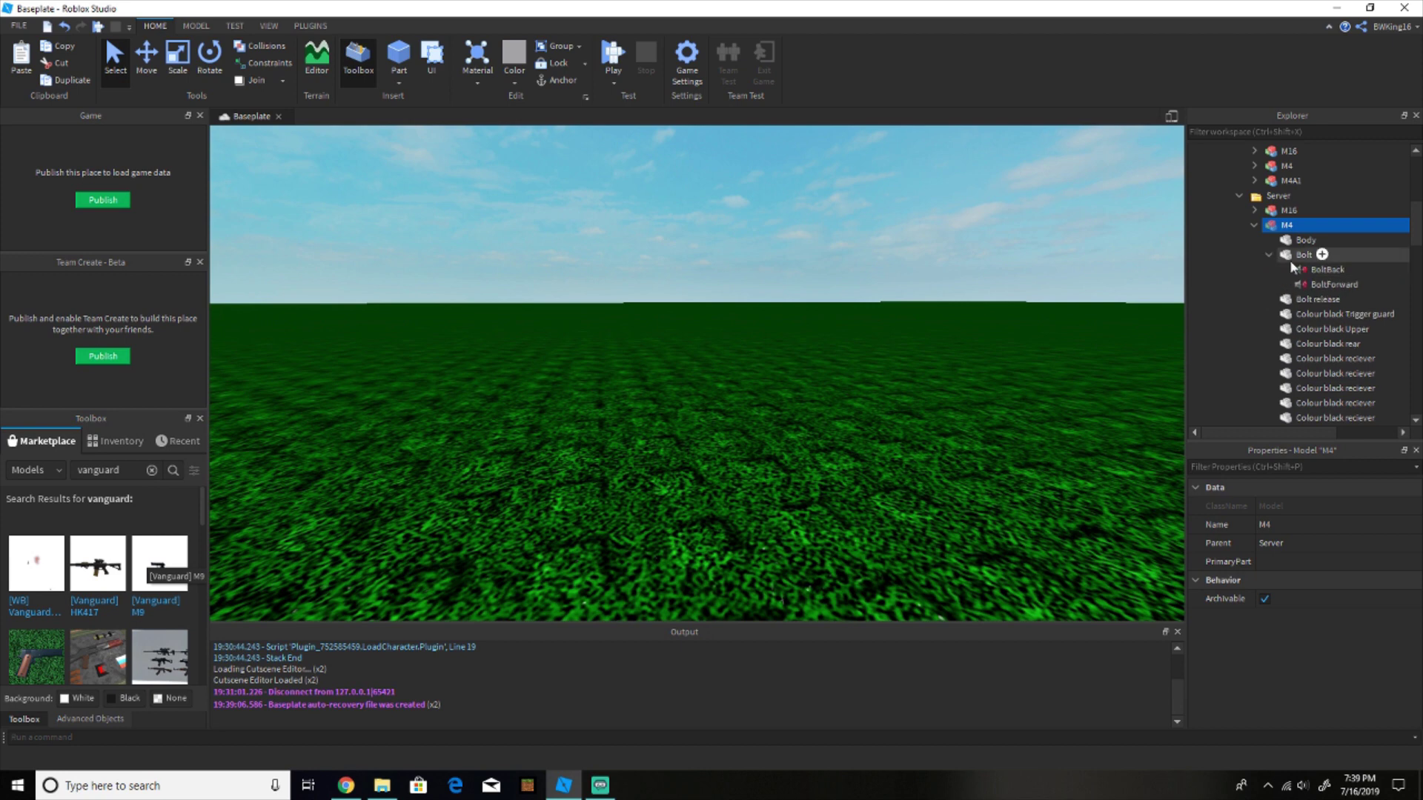
left_click(1313, 272)
key("Delete")
left_click(1265, 273)
key("Delete")
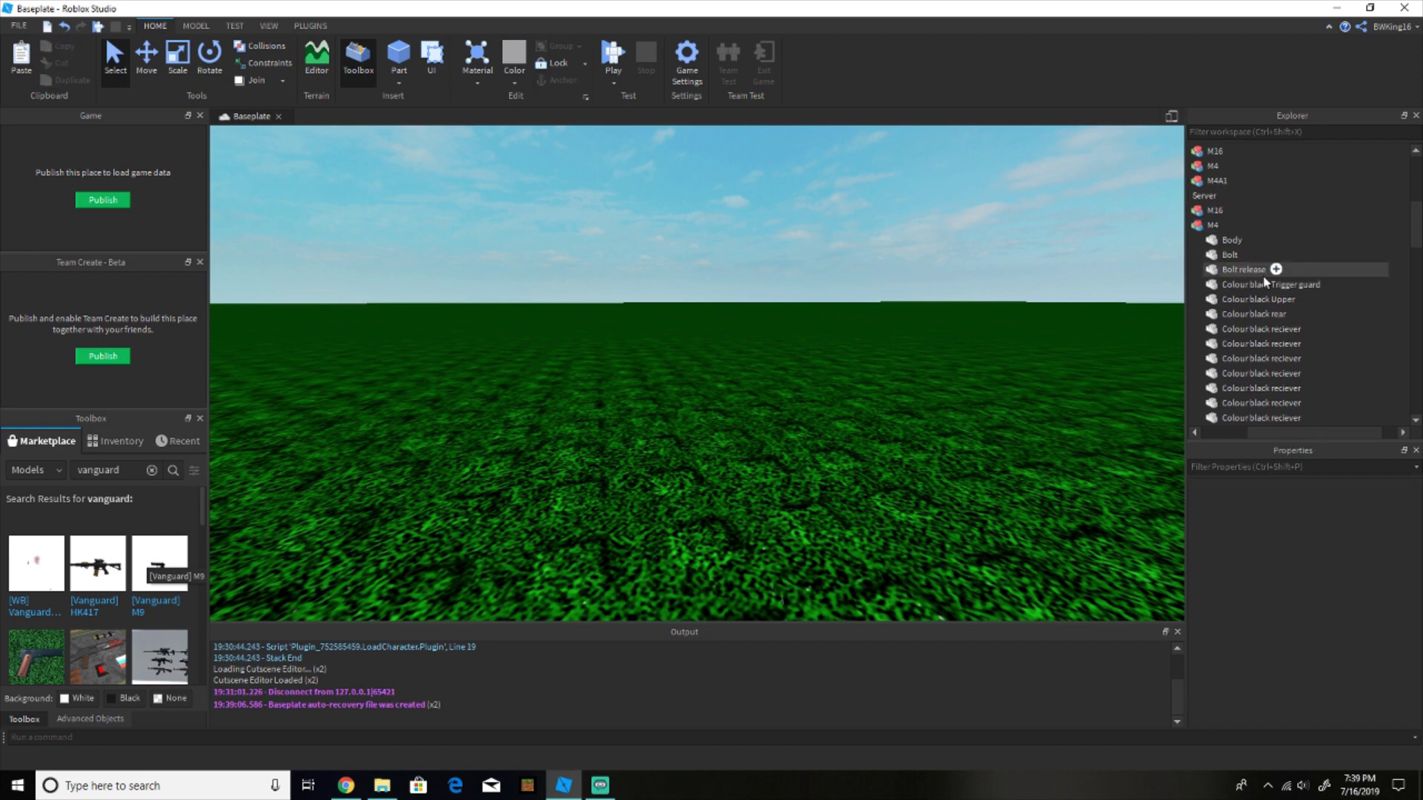
Delete the four FlashFX effects from the Server M4 model's FirePart, keeping its Fire sound and Mesh
scroll(1264, 281, "down", 10)
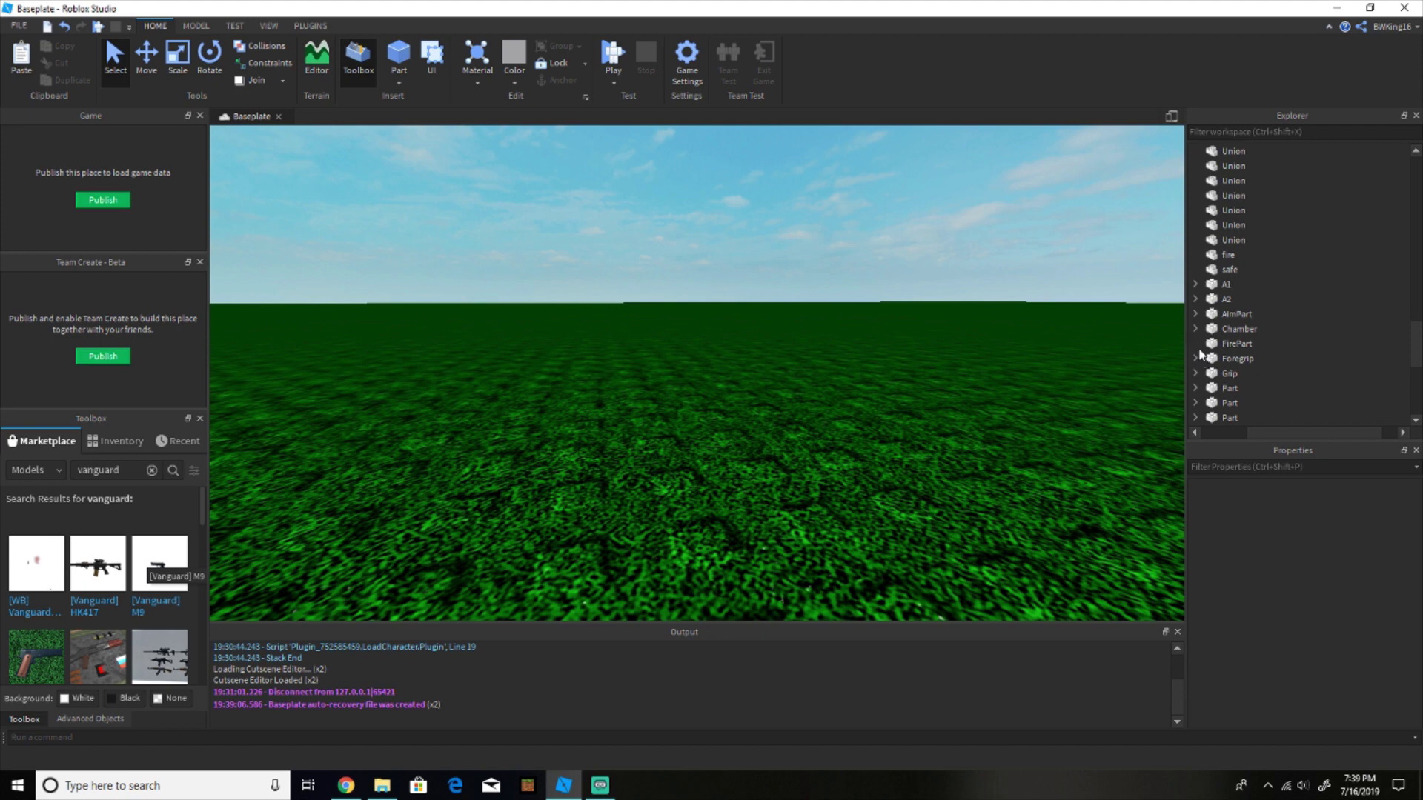
left_click(1196, 343)
left_click(1331, 371)
left_click(1336, 400, "shift")
left_click_drag(1336, 401, 1315, 325)
key("Delete")
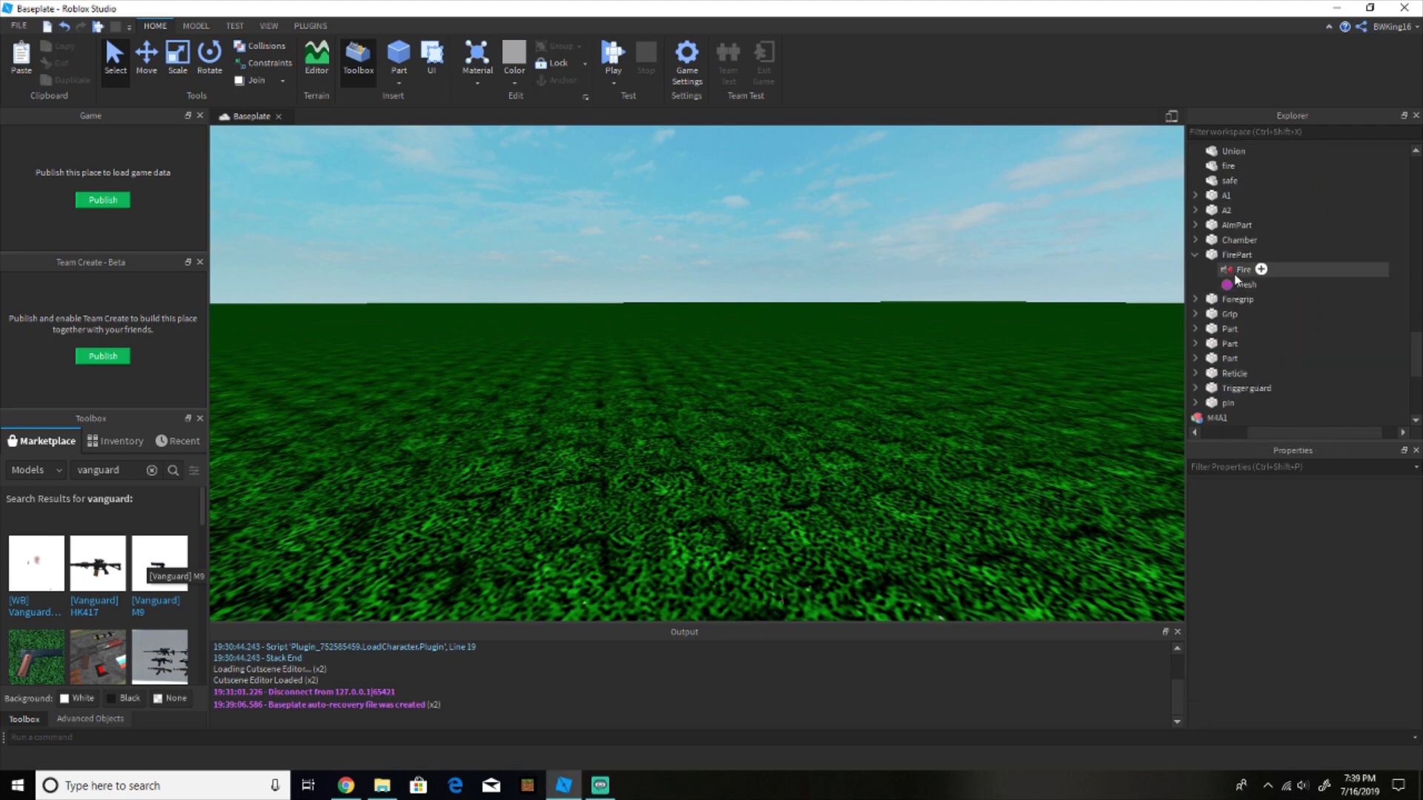
Move the Fire sound from FirePart into Grip in the Server M4 model, and delete Grip's Click, MagIn, MagOut and Resupply sounds
left_click_drag(1236, 274, 1251, 335)
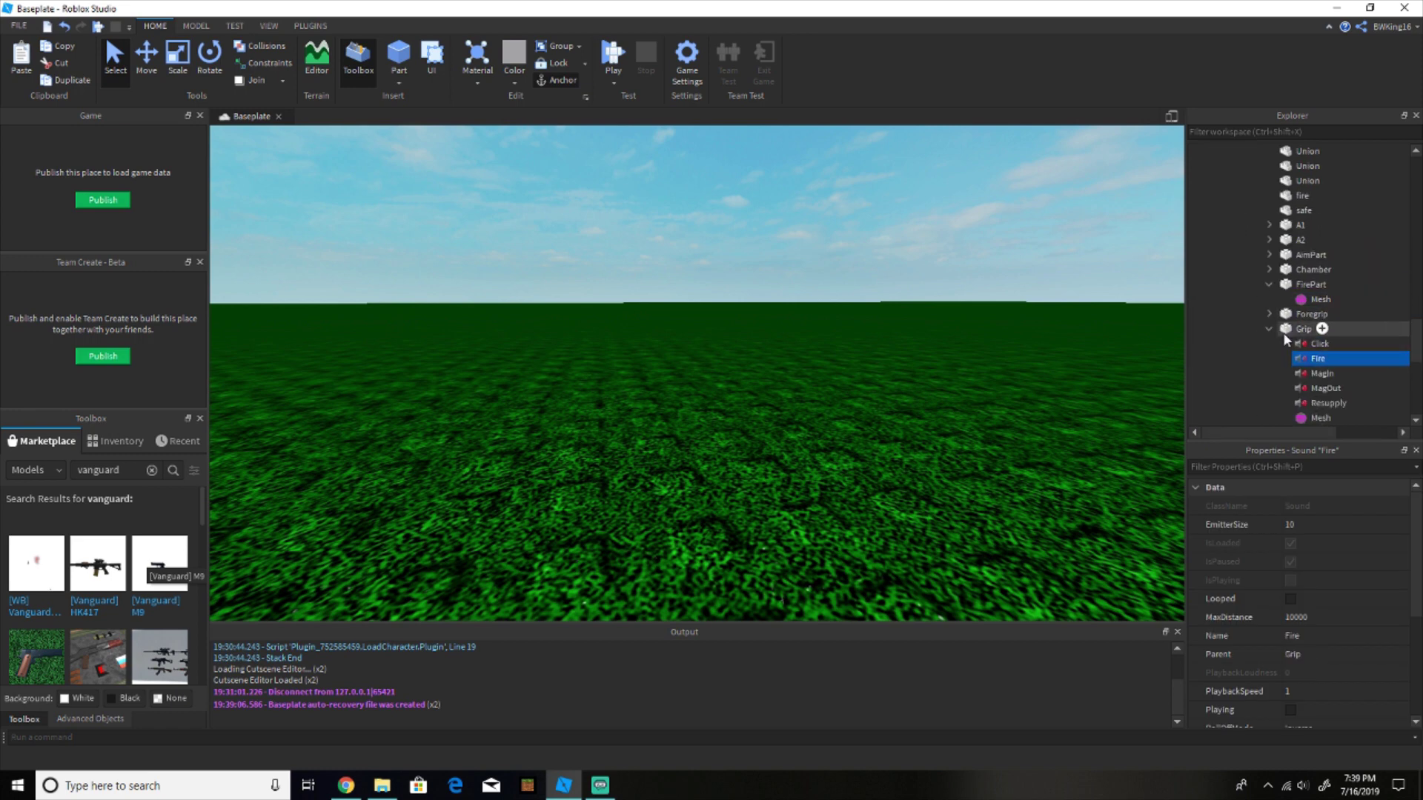
left_click(1377, 375, "shift")
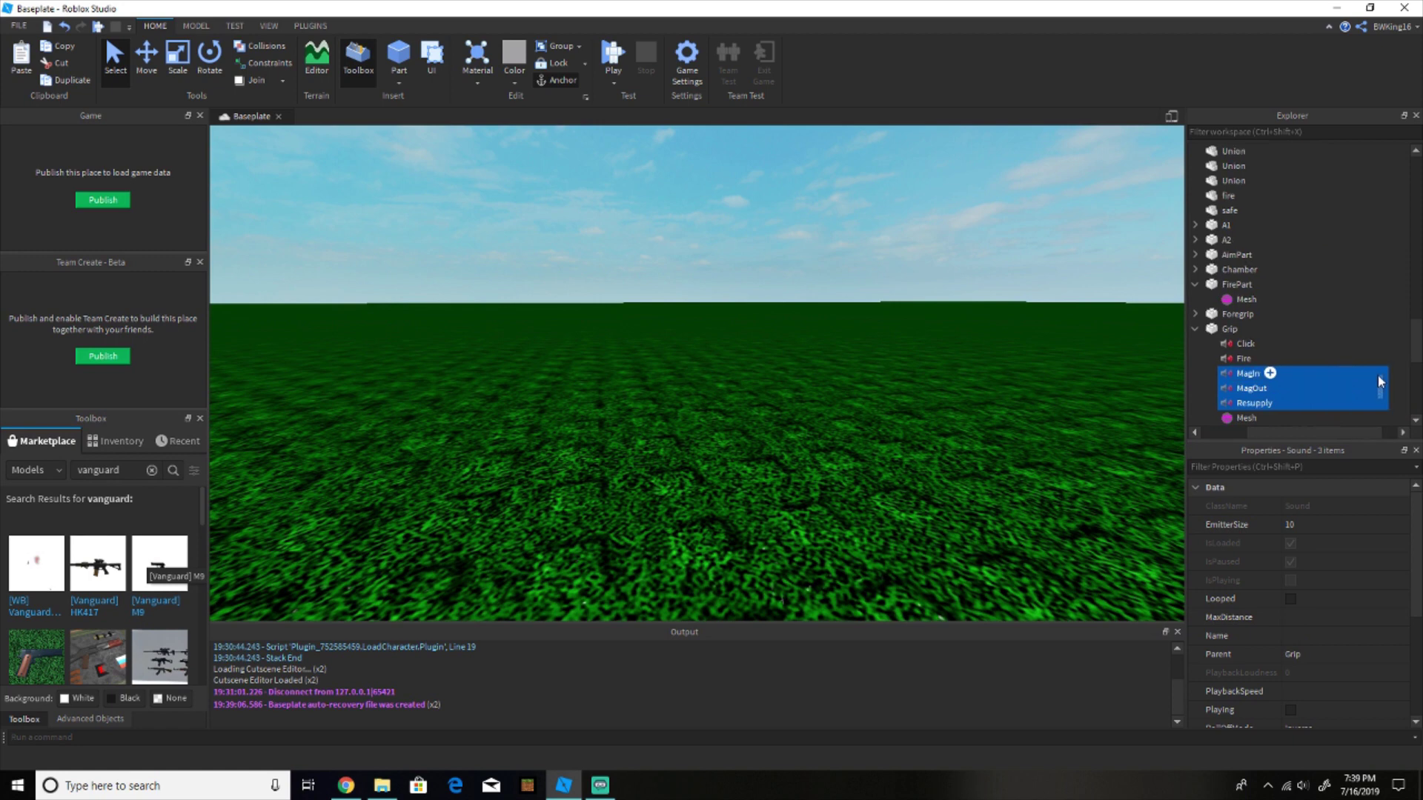
key("Delete")
left_click(1252, 345)
key("Delete")
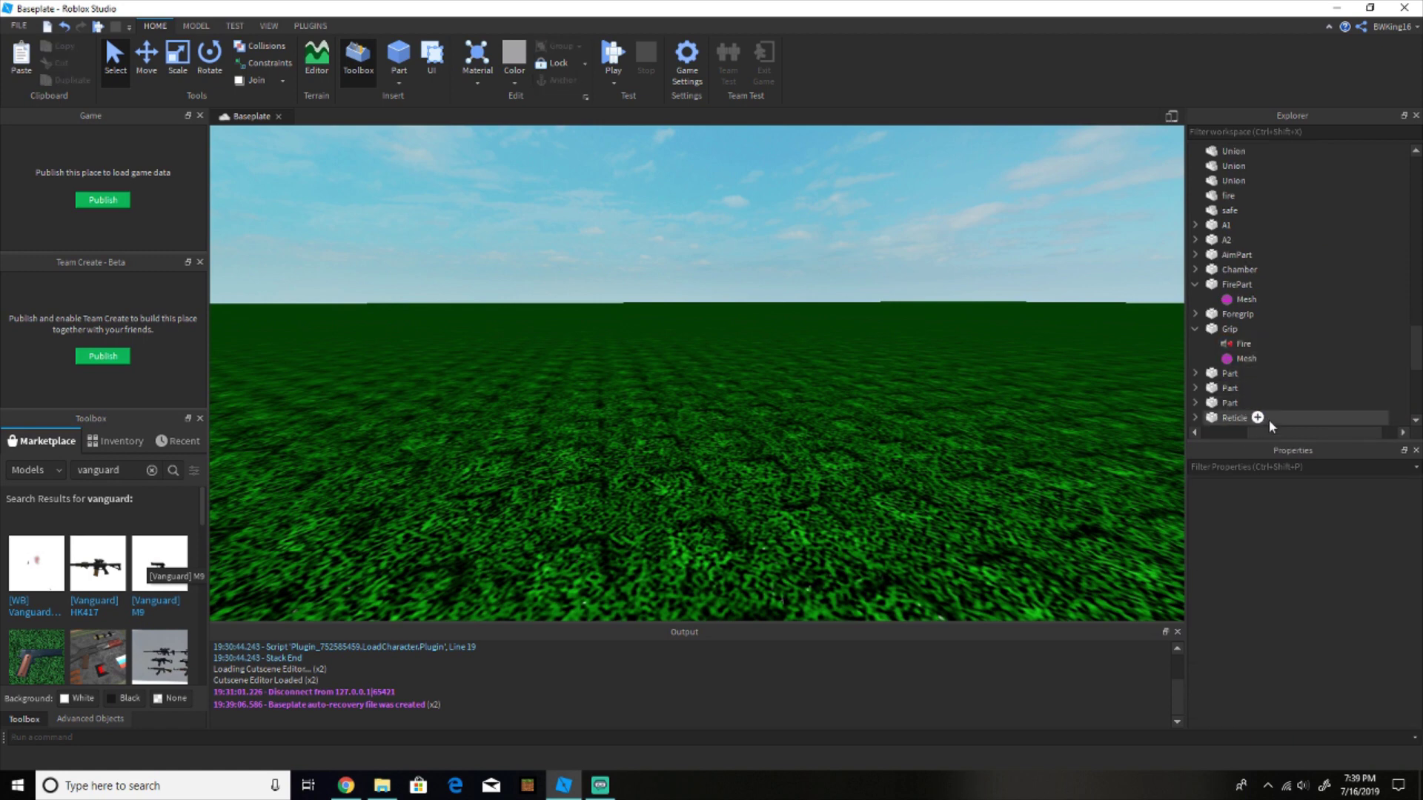
left_click_drag(1279, 431, 1257, 425)
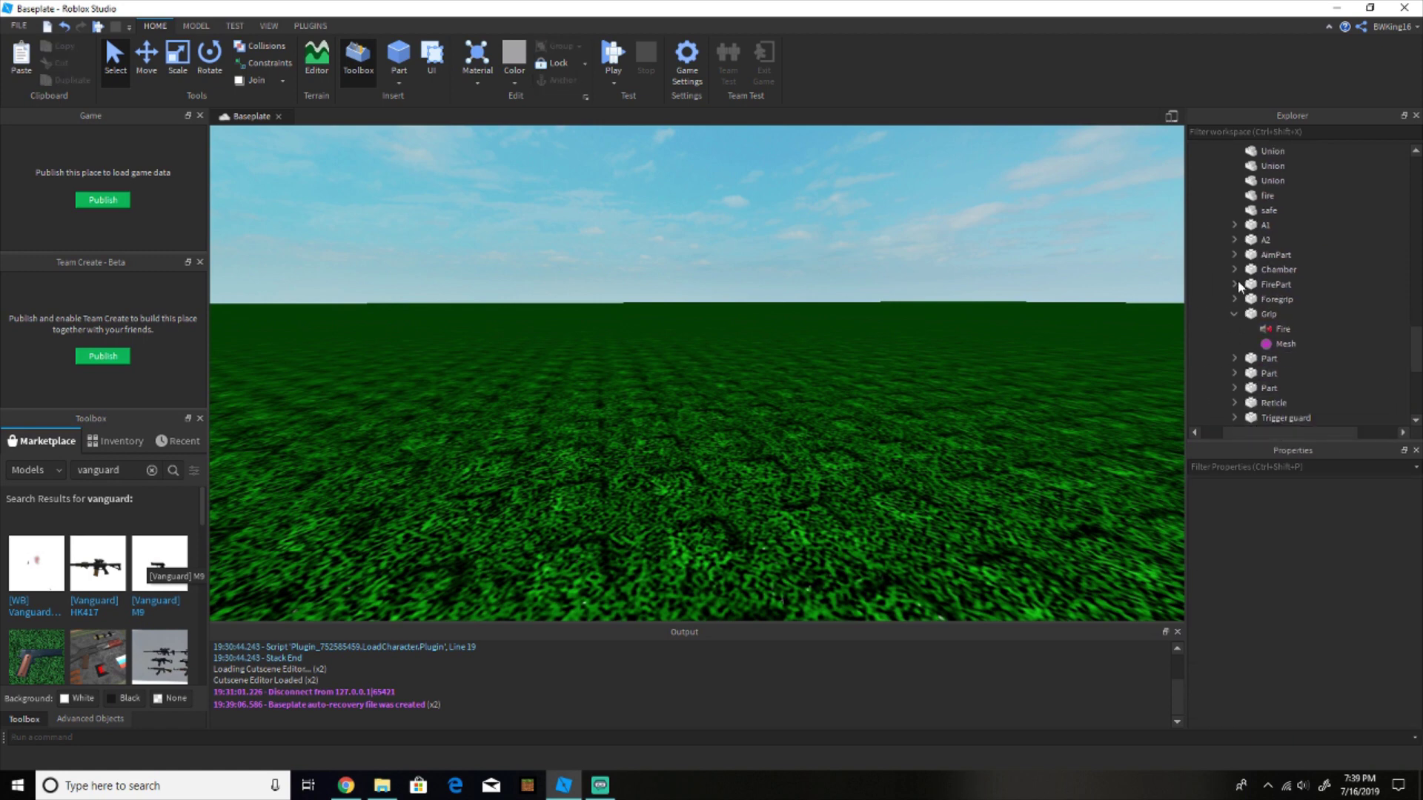
scroll(1231, 278, "up", 10)
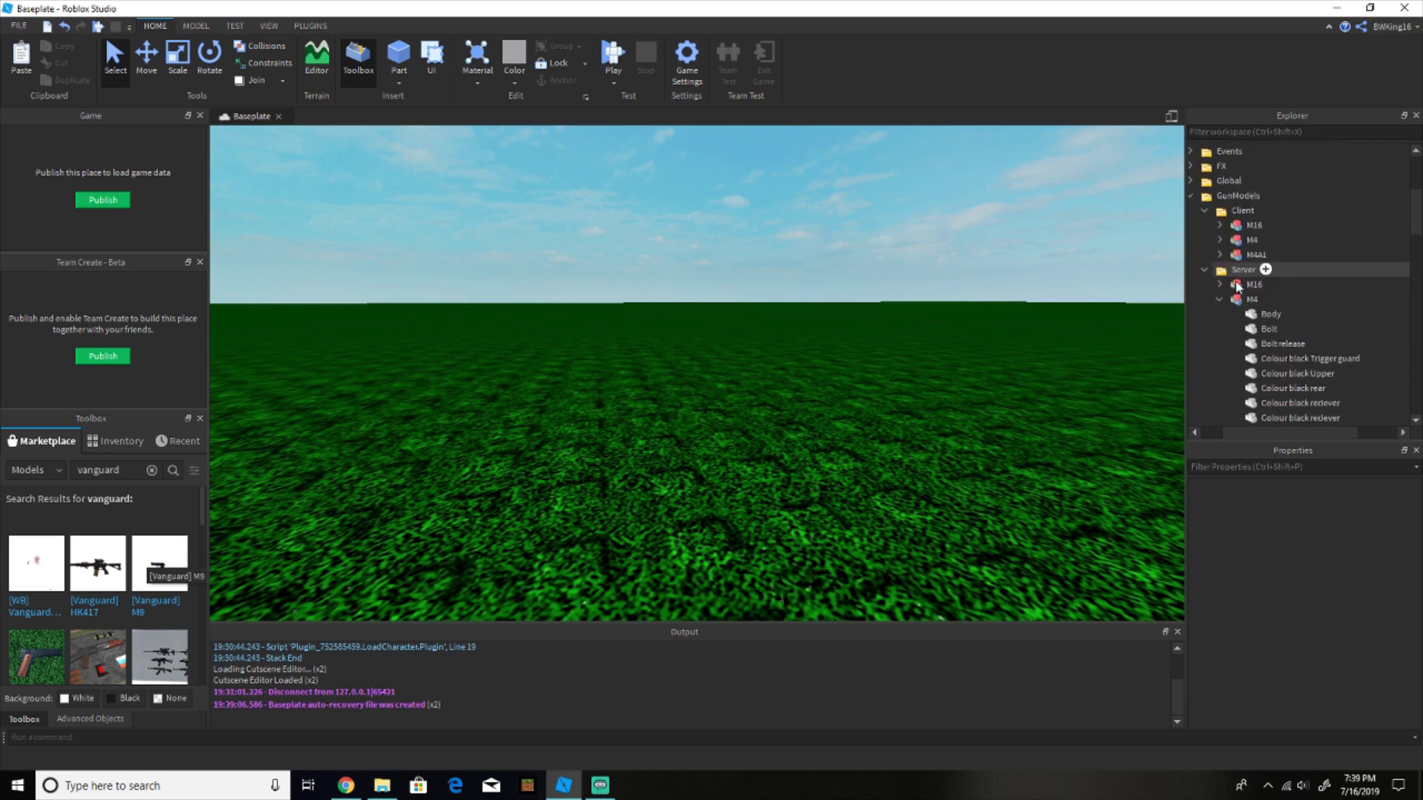
left_click(1221, 300)
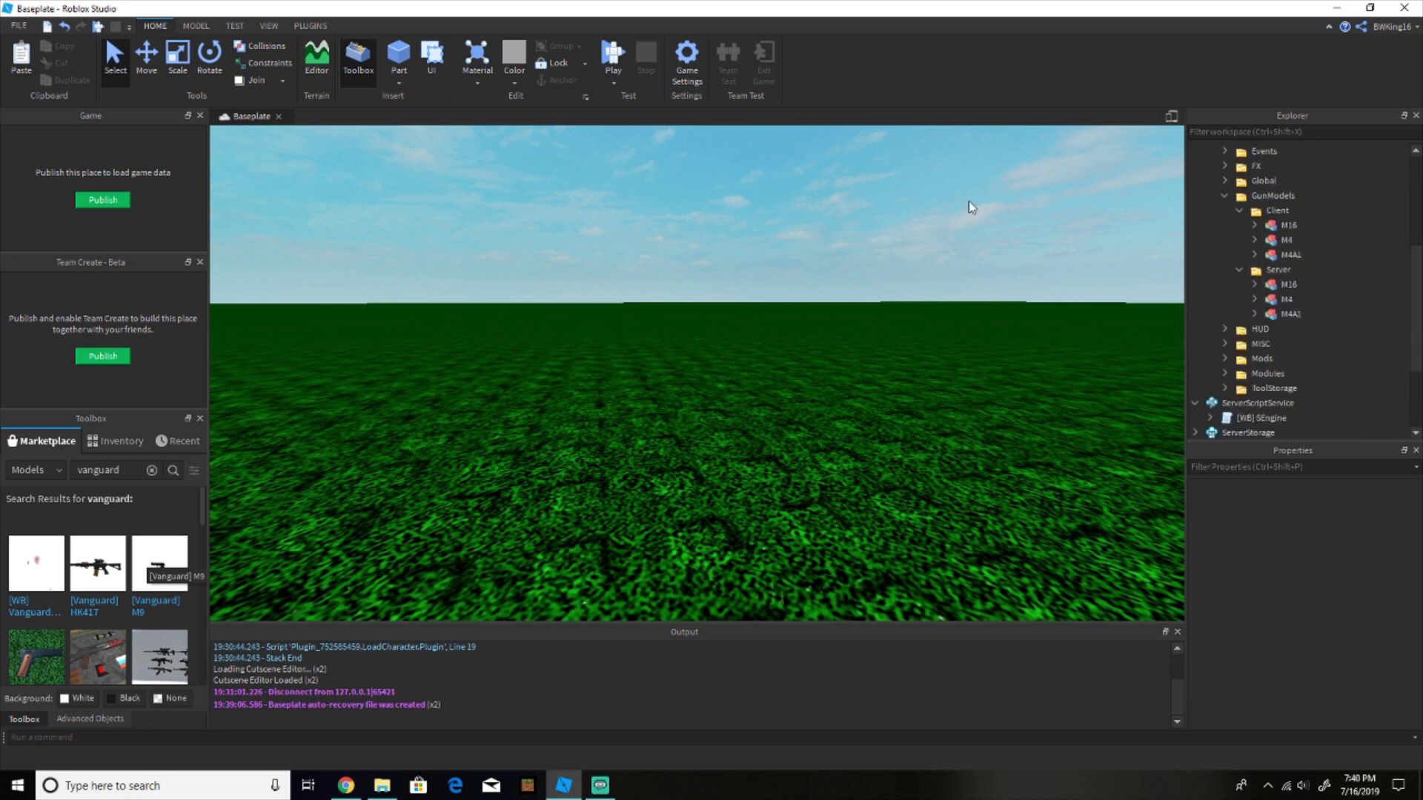
Copy ConfigMods and Authenticate from the StarterPack's M4A1 tool into the M4 tool in Workspace
scroll(1269, 401, "down", 3)
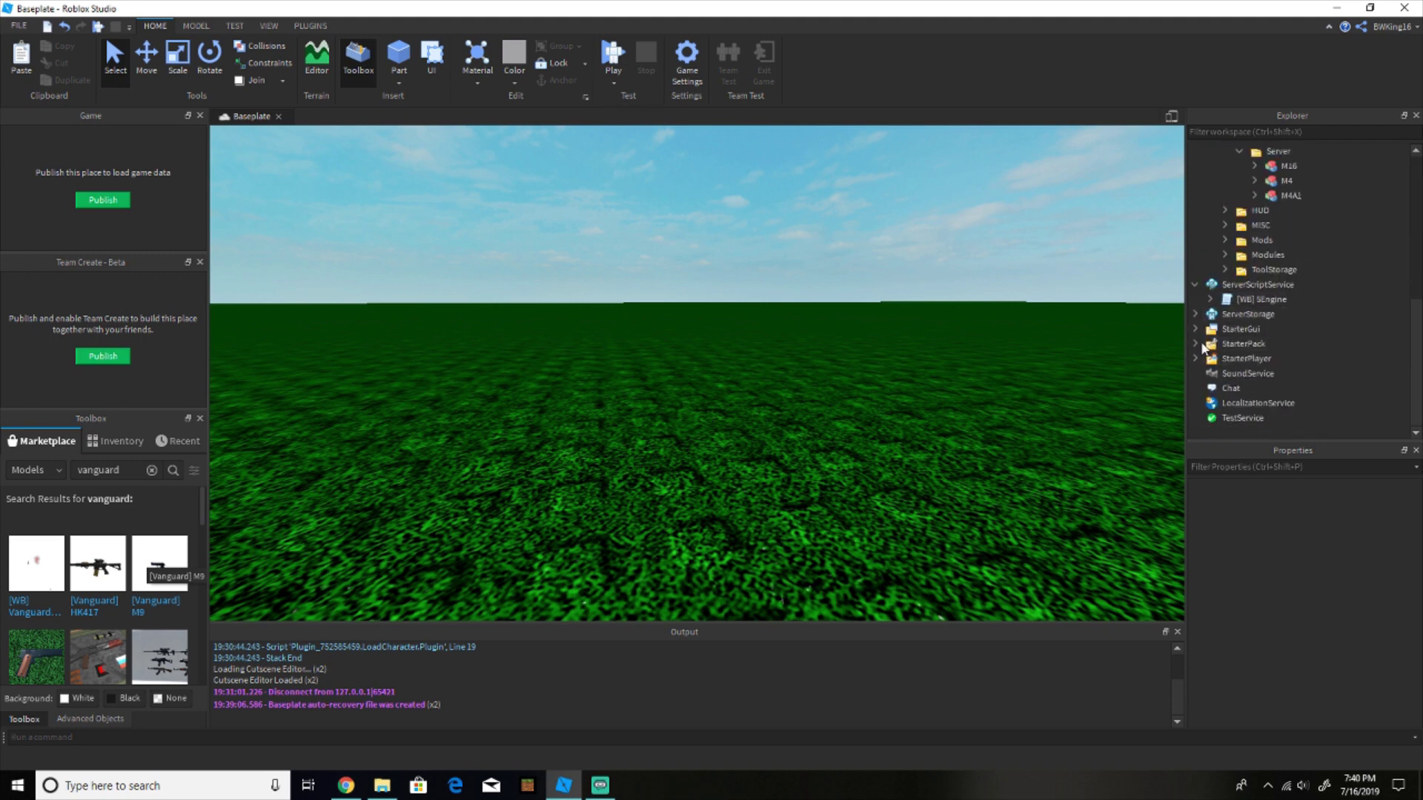
left_click(1195, 344)
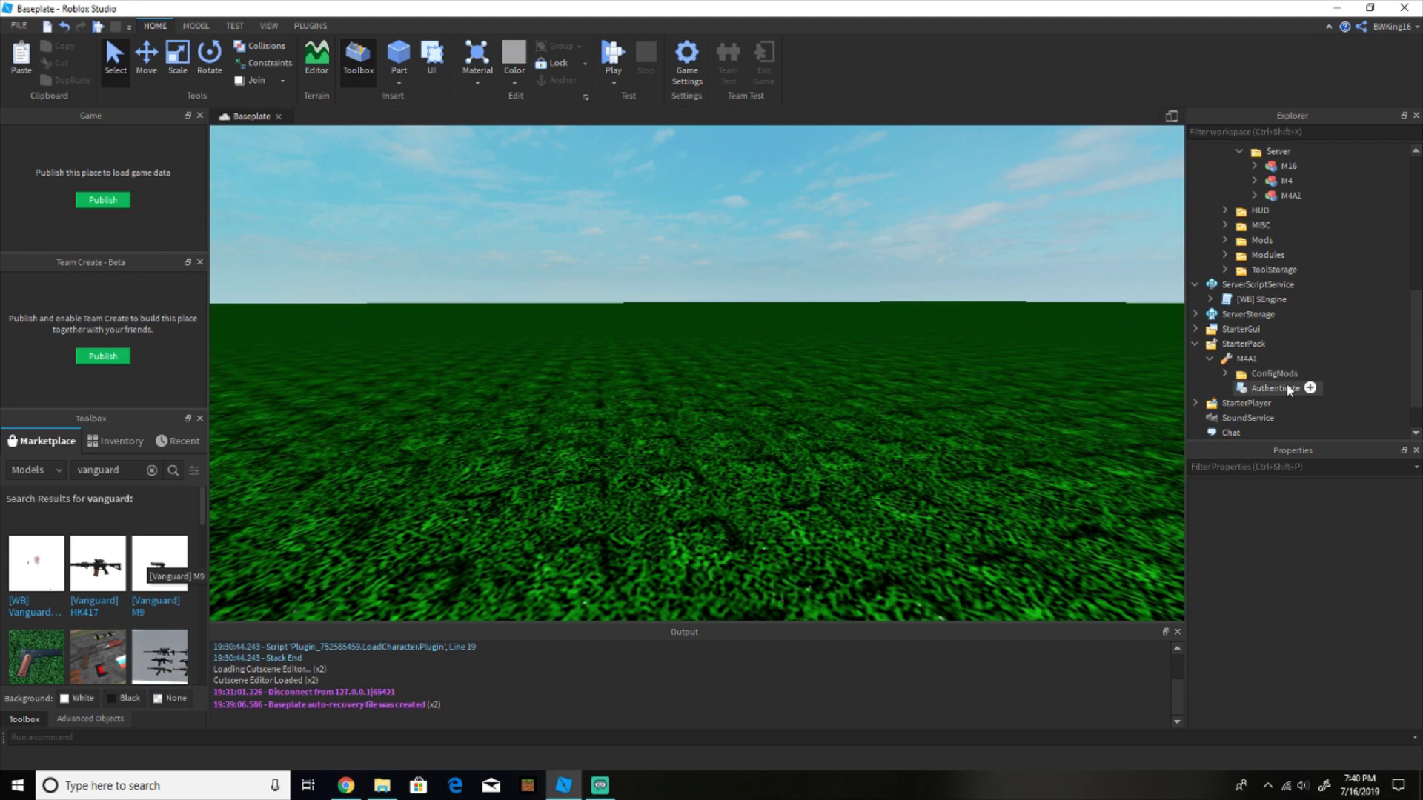
left_click(1288, 387)
right_click(1276, 384)
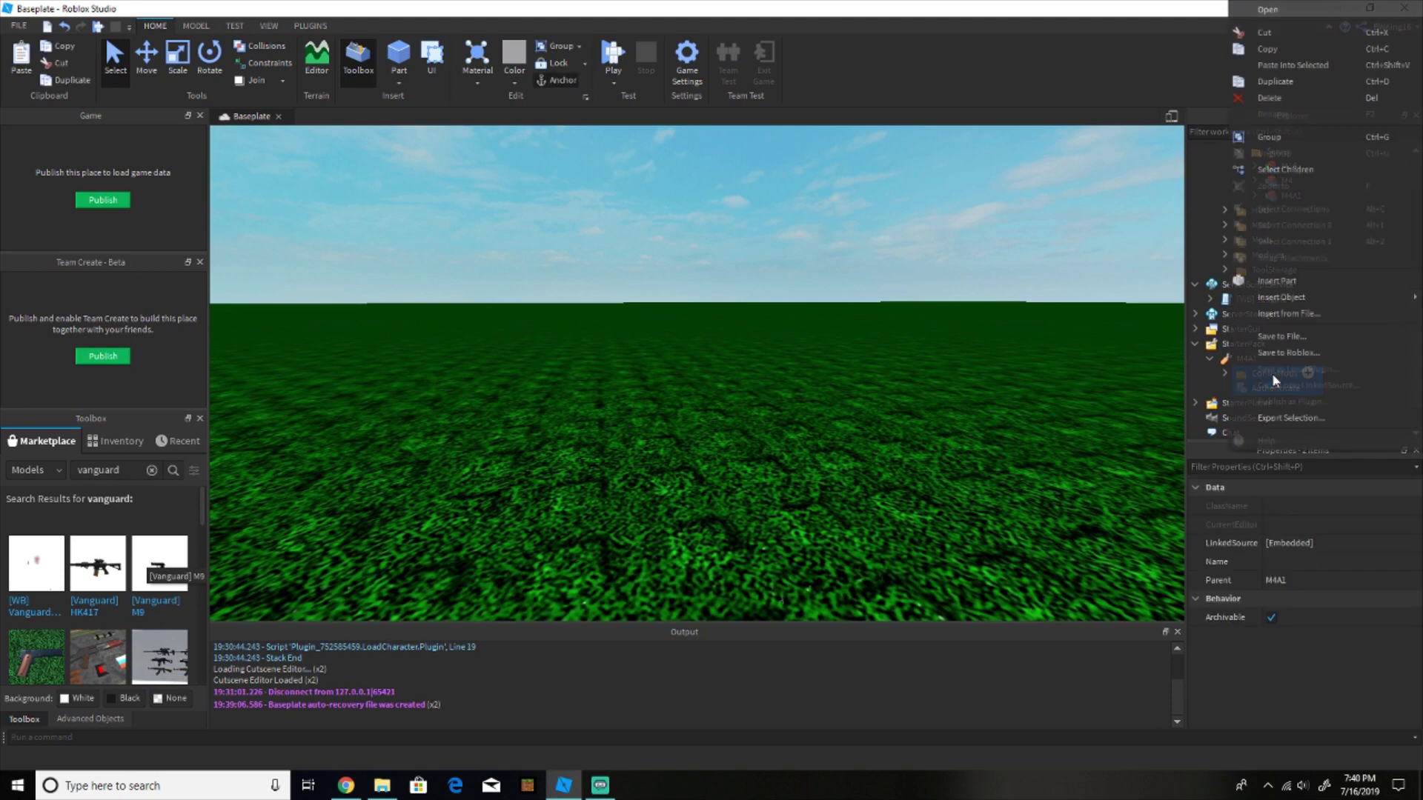
left_click(1275, 51)
scroll(1243, 269, "up", 10)
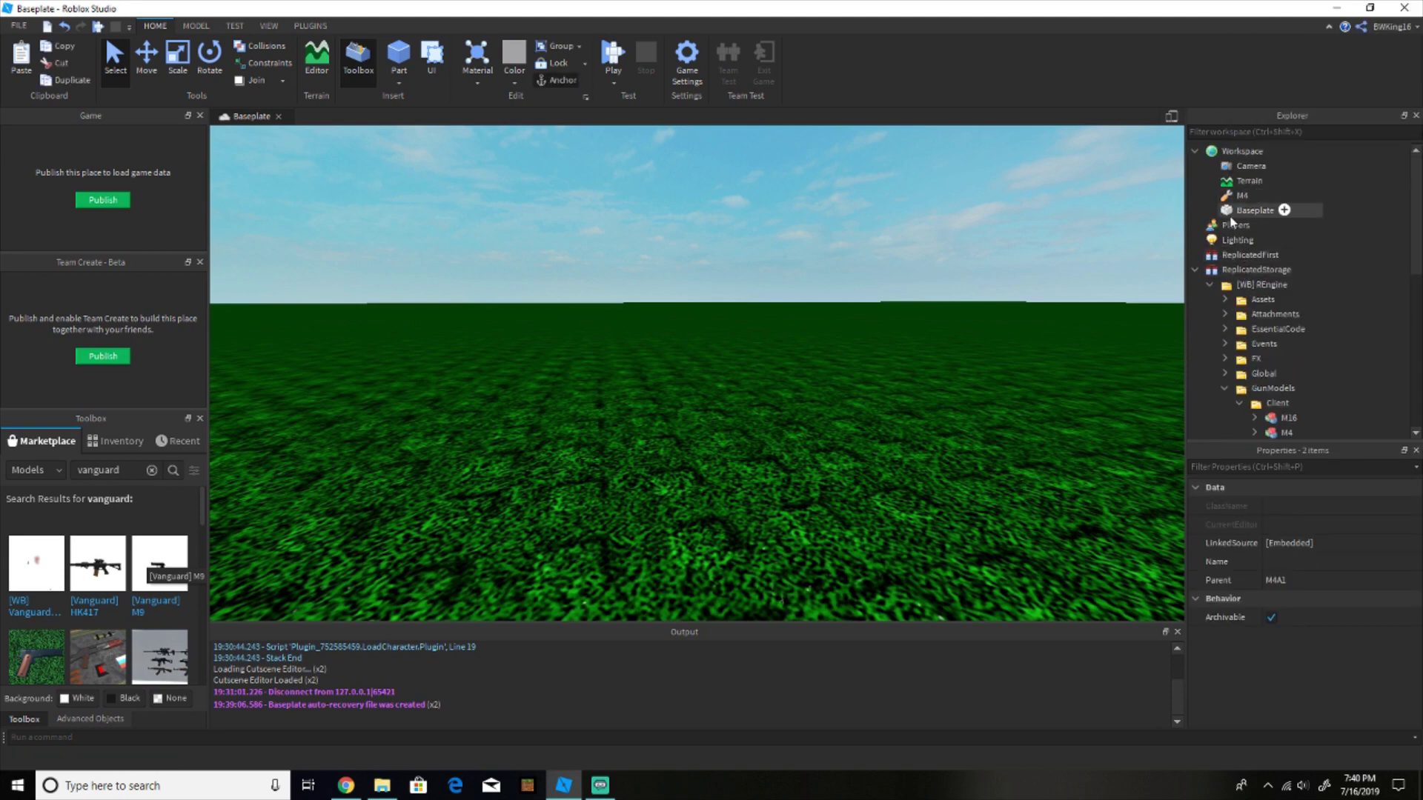
right_click(1236, 201)
left_click(1265, 238)
Move the M4 tool from Workspace into StarterPack
scroll(1258, 248, "down", 6)
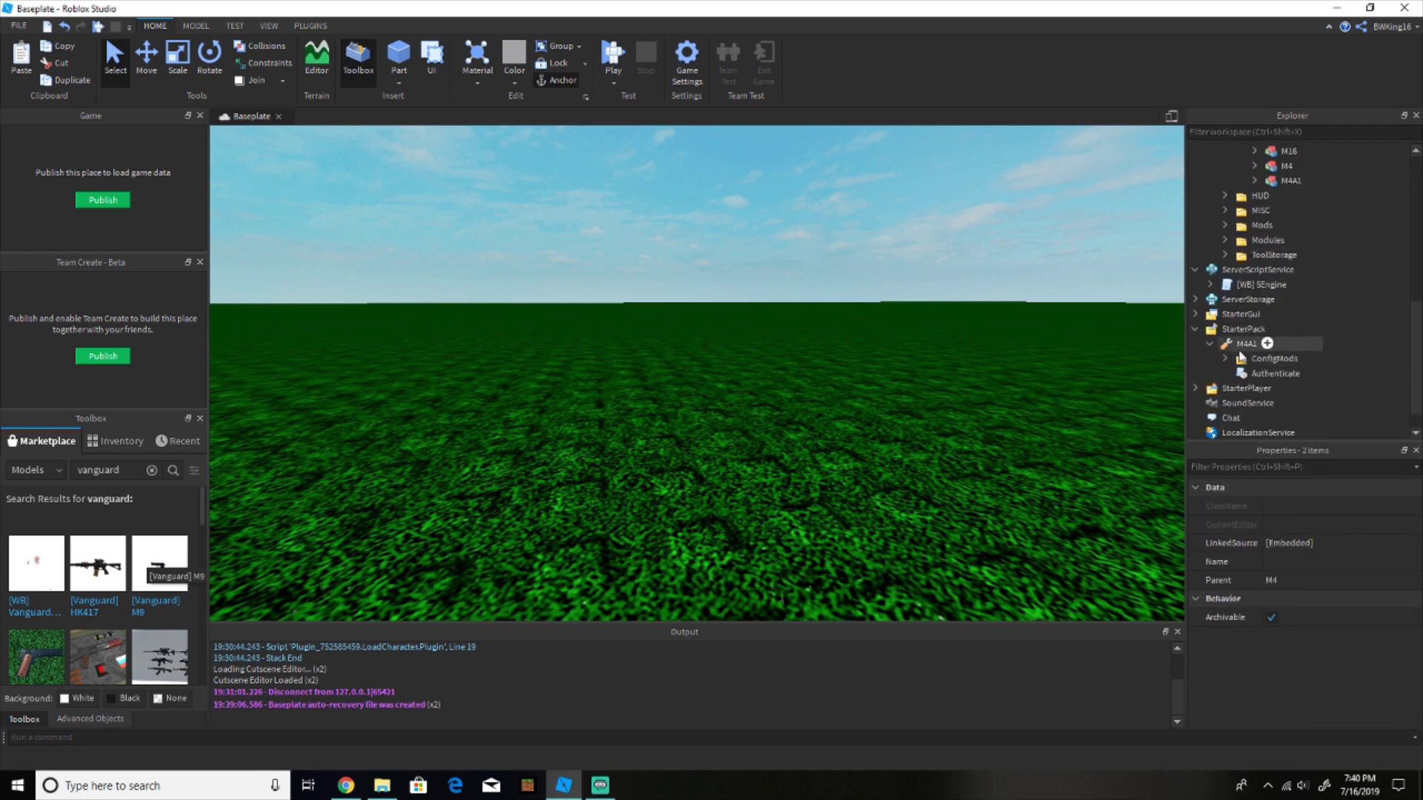
scroll(1226, 267, "up", 8)
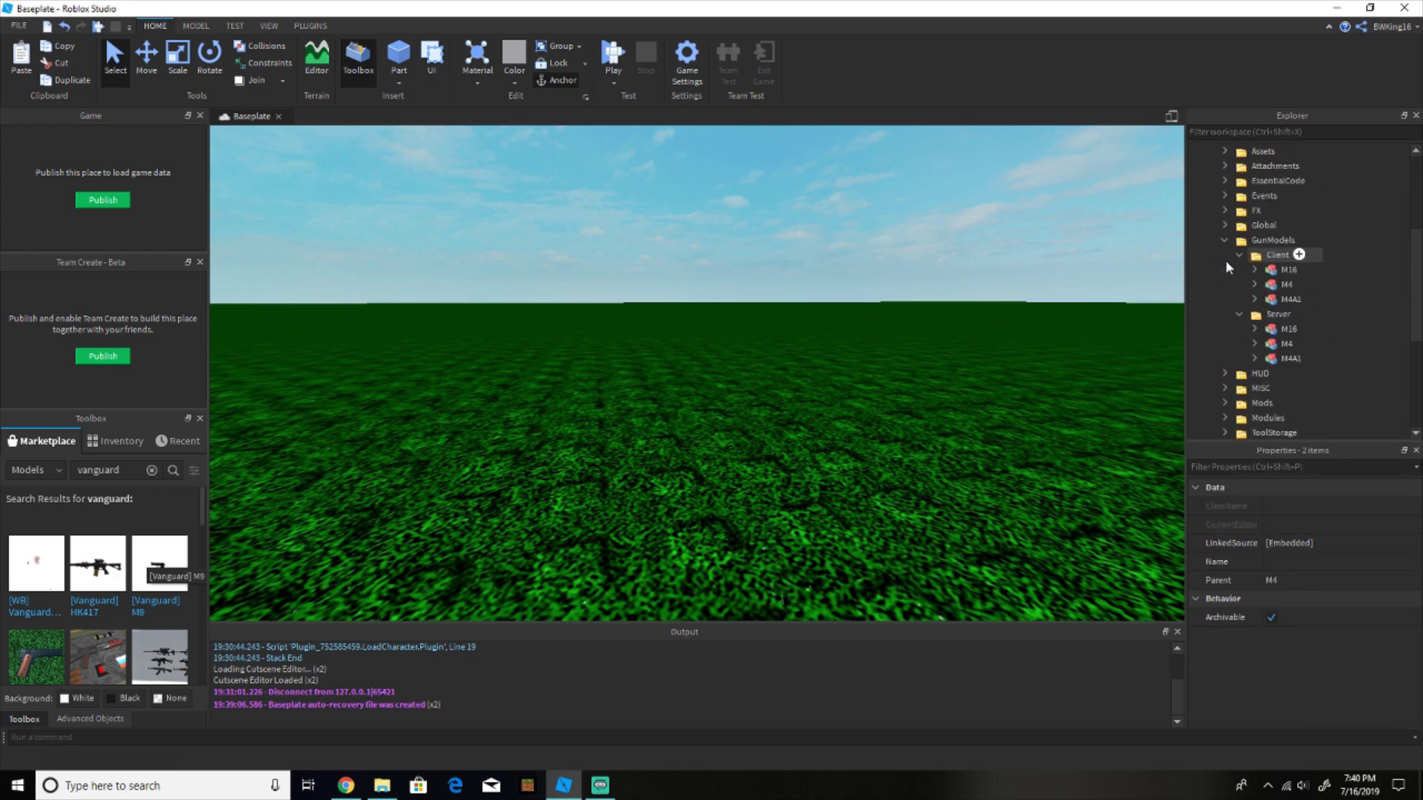
scroll(1260, 326, "down", 7)
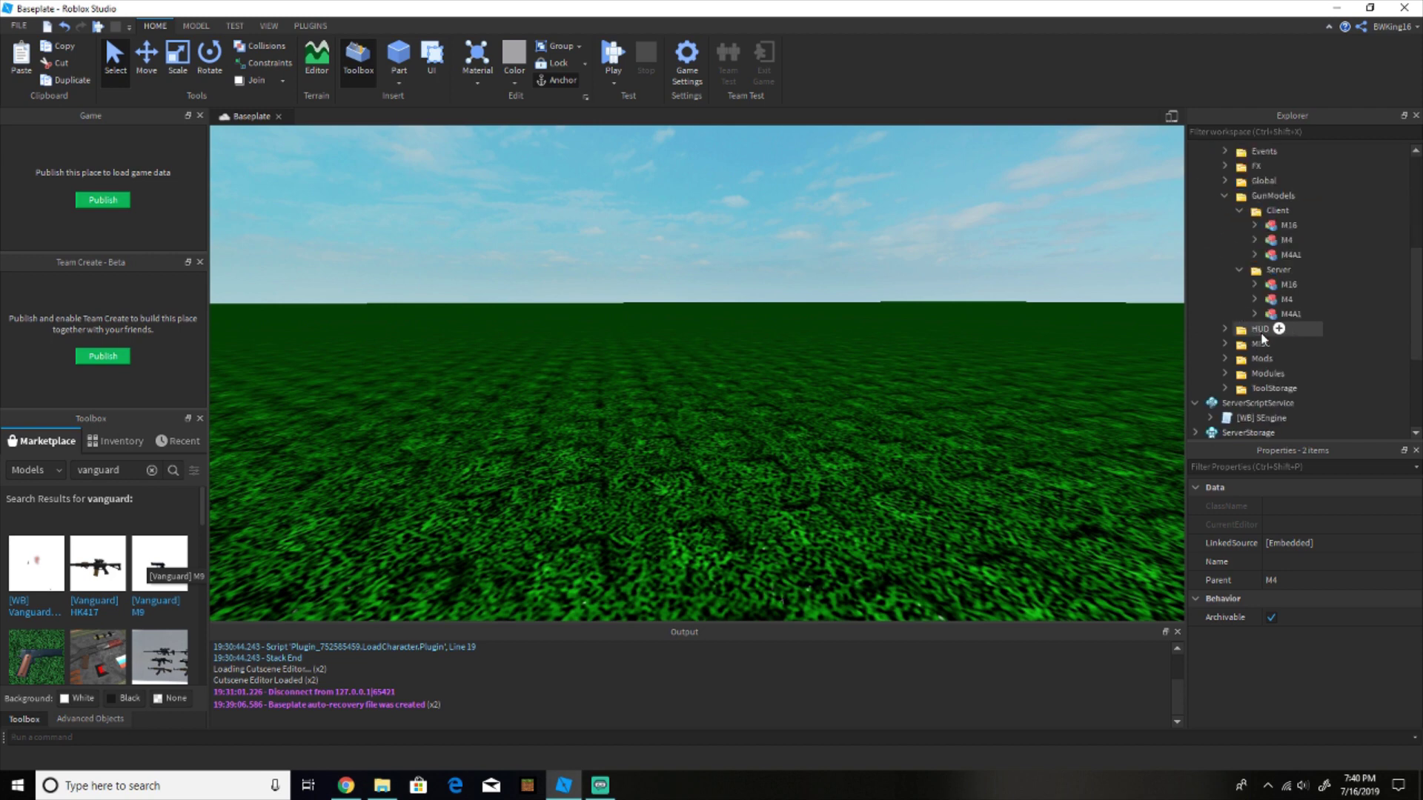
scroll(1253, 340, "up", 6)
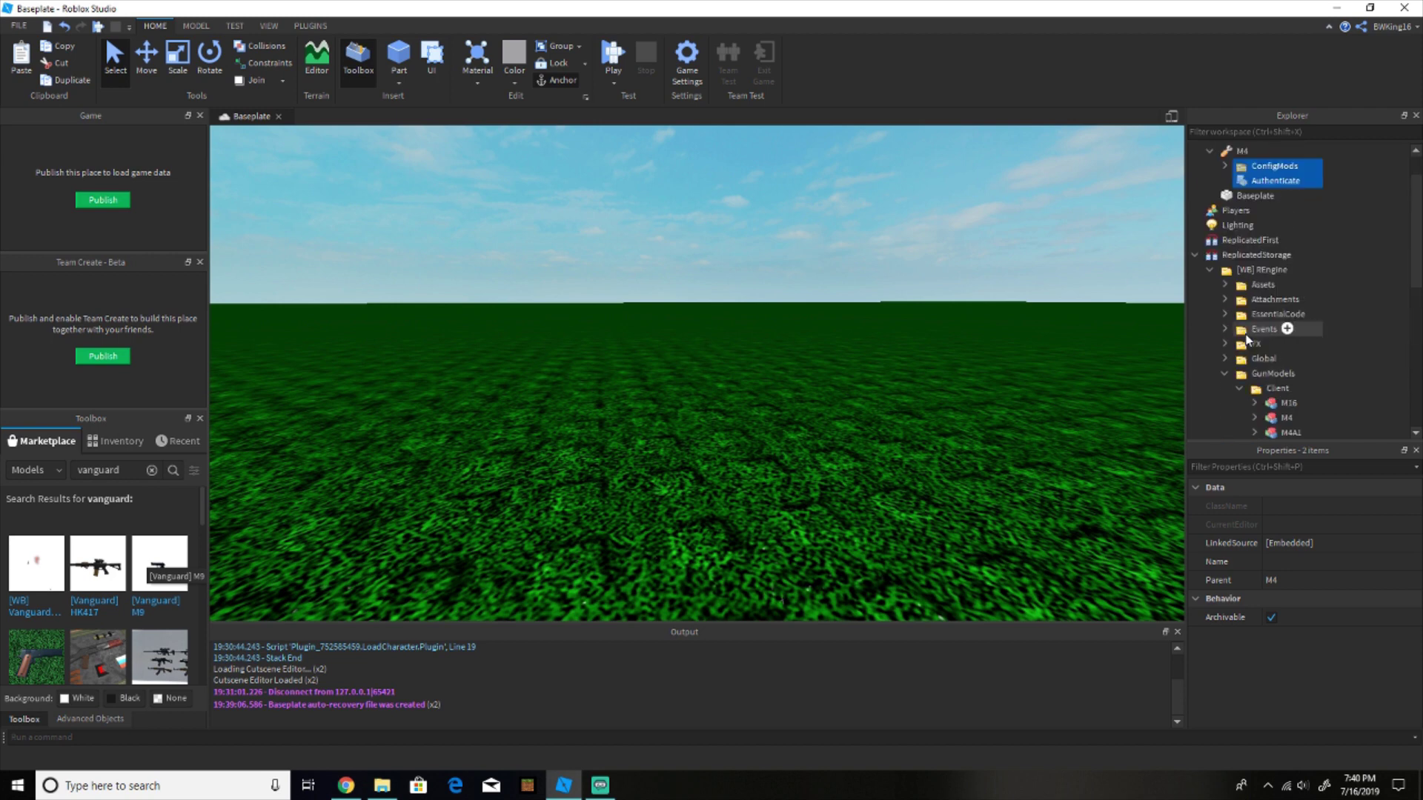
left_click(1210, 270)
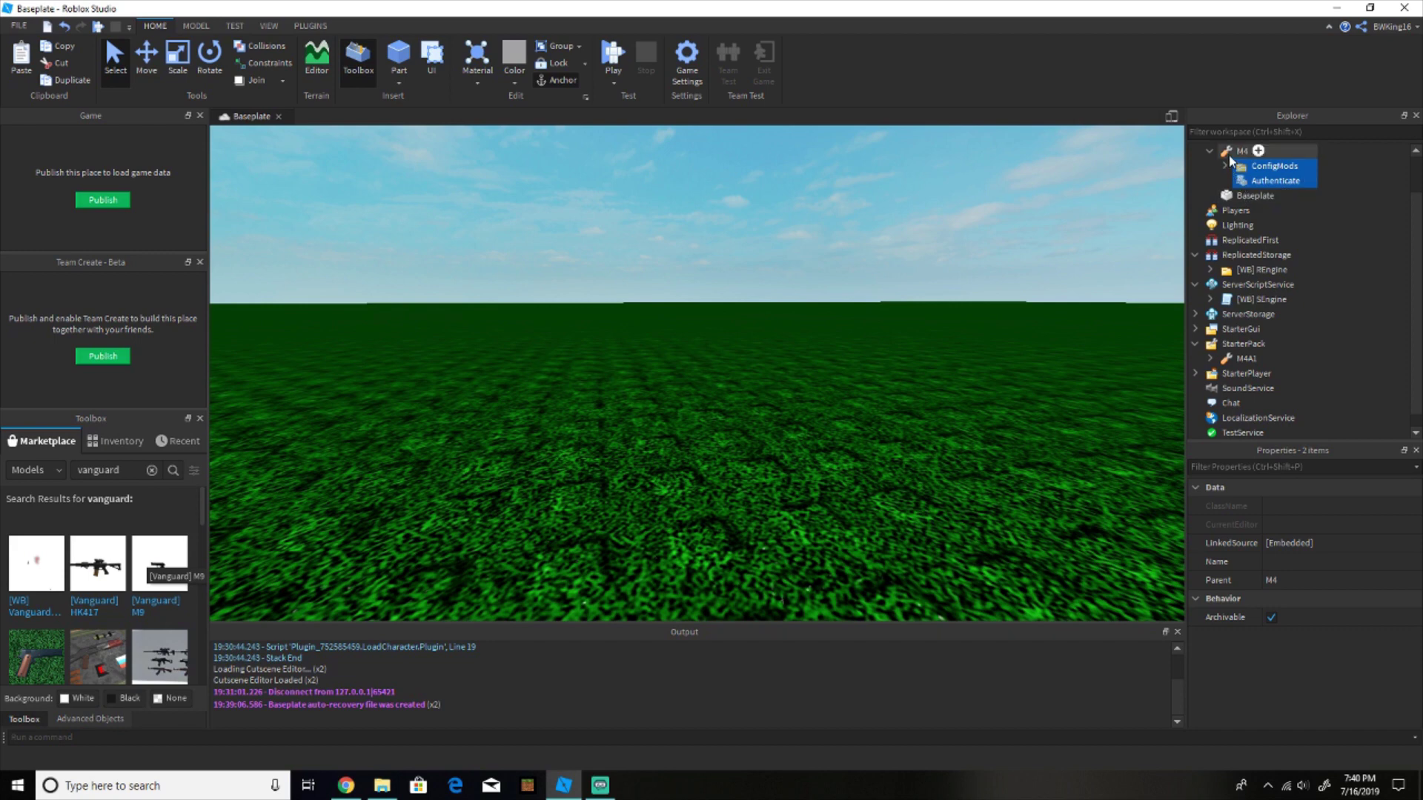
left_click_drag(1229, 154, 1260, 348)
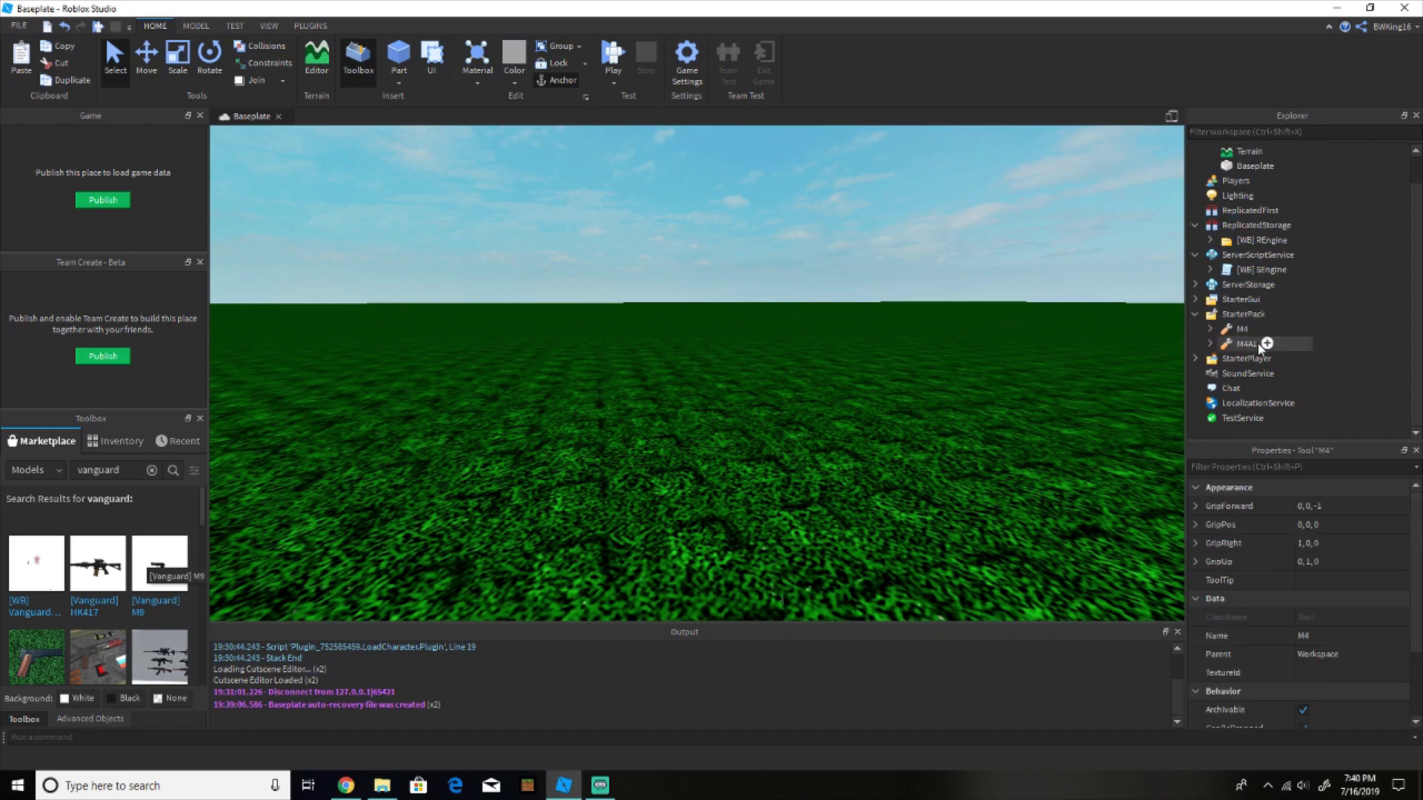
Play-test the place with the M4 equipped, and stop the test
left_click(616, 91)
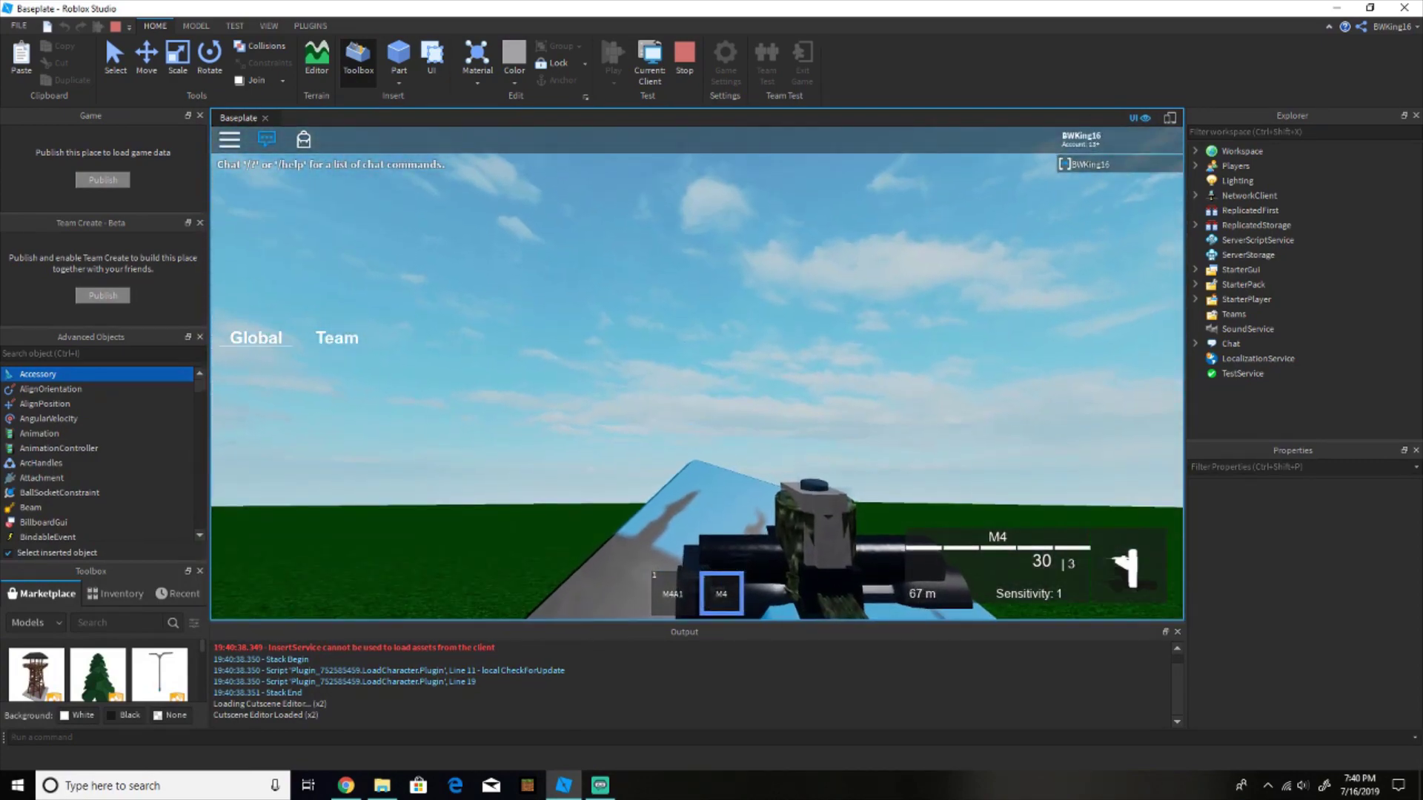
key("2")
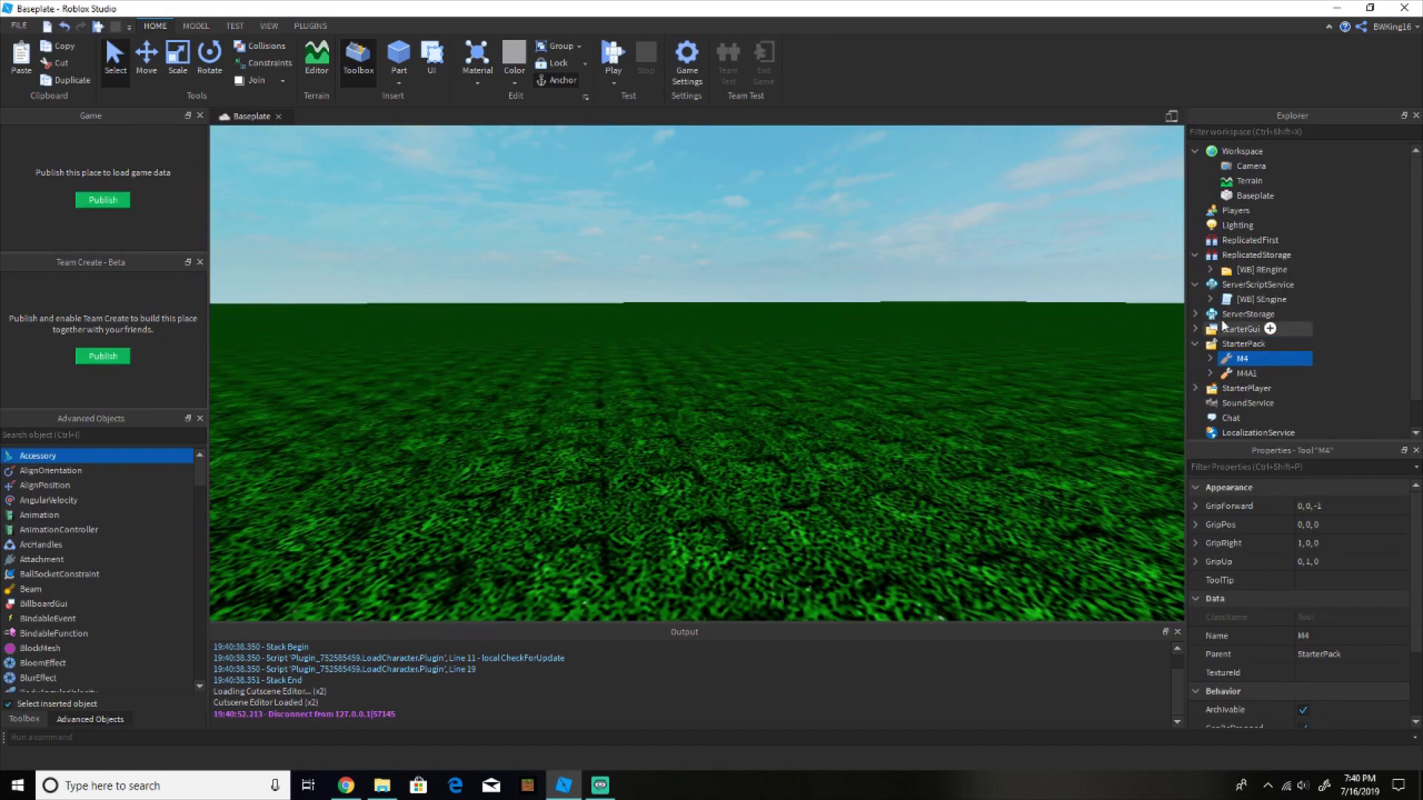
Move the M4 and M4A1 models from the Client folder of GunModels into Workspace
left_click(1224, 284)
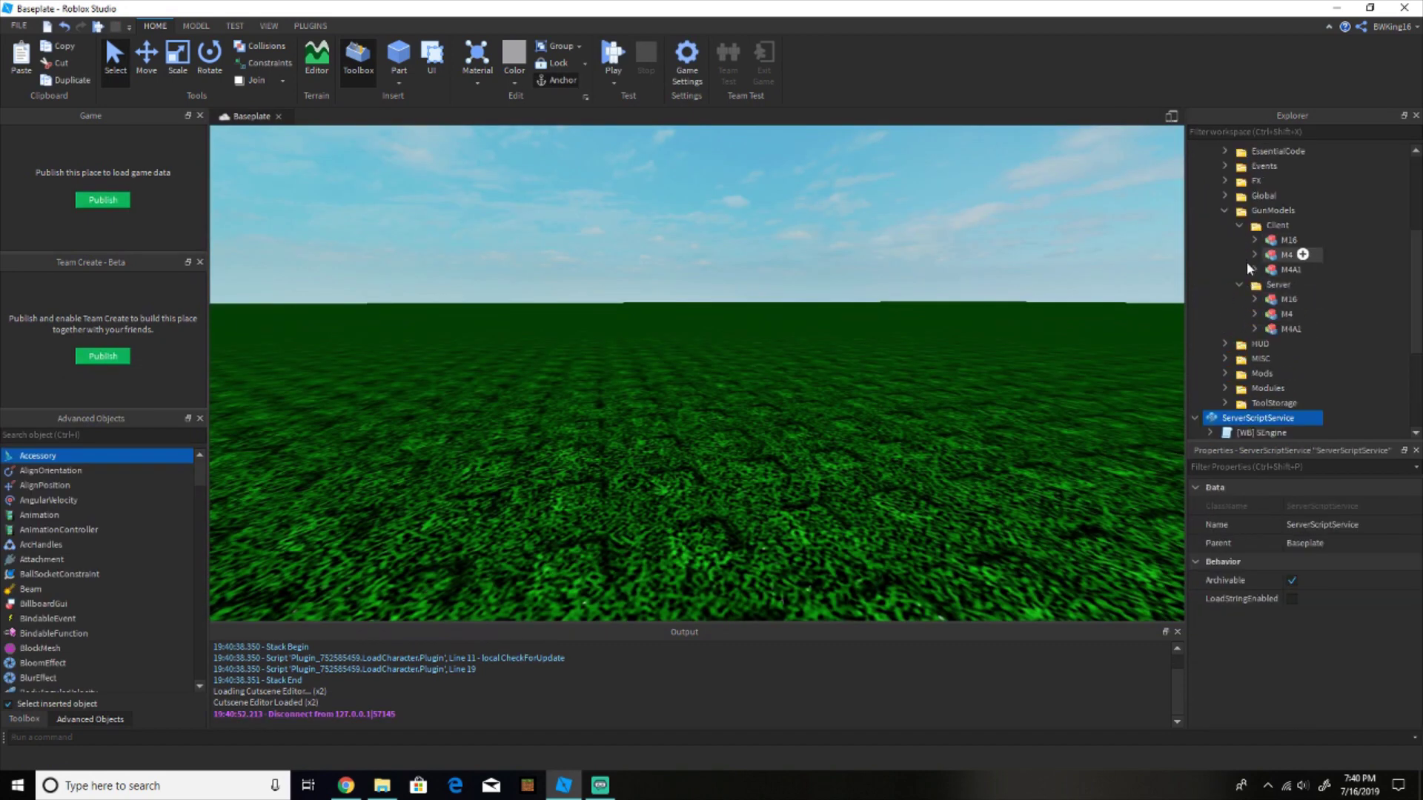
left_click_drag(1272, 255, 1245, 156)
scroll(1256, 297, "down", 3)
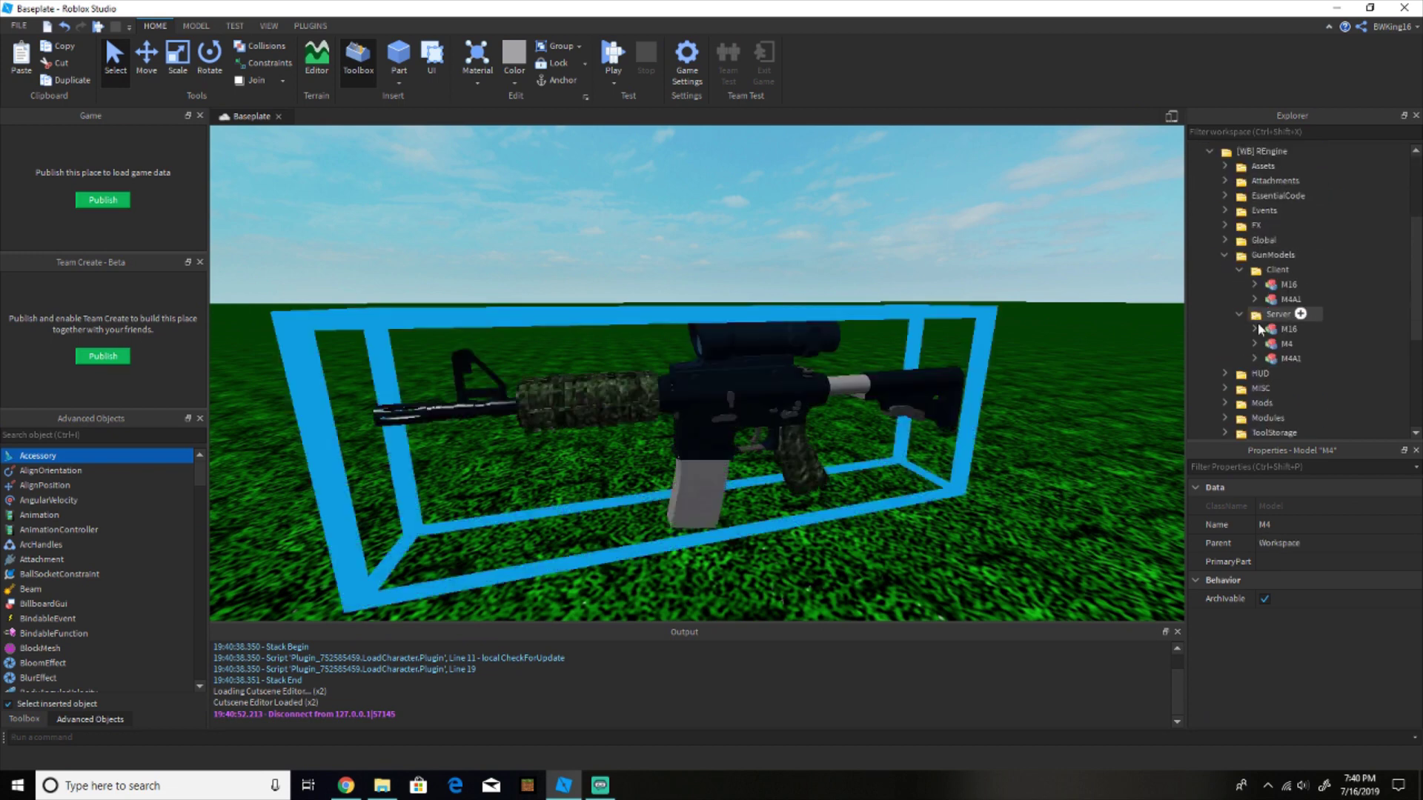
left_click_drag(1290, 299, 1245, 153)
Inspect the Grip part of the M4A1 model, checking its location on the rifle and its size and surface properties
left_click(1218, 211)
scroll(1260, 275, "down", 5)
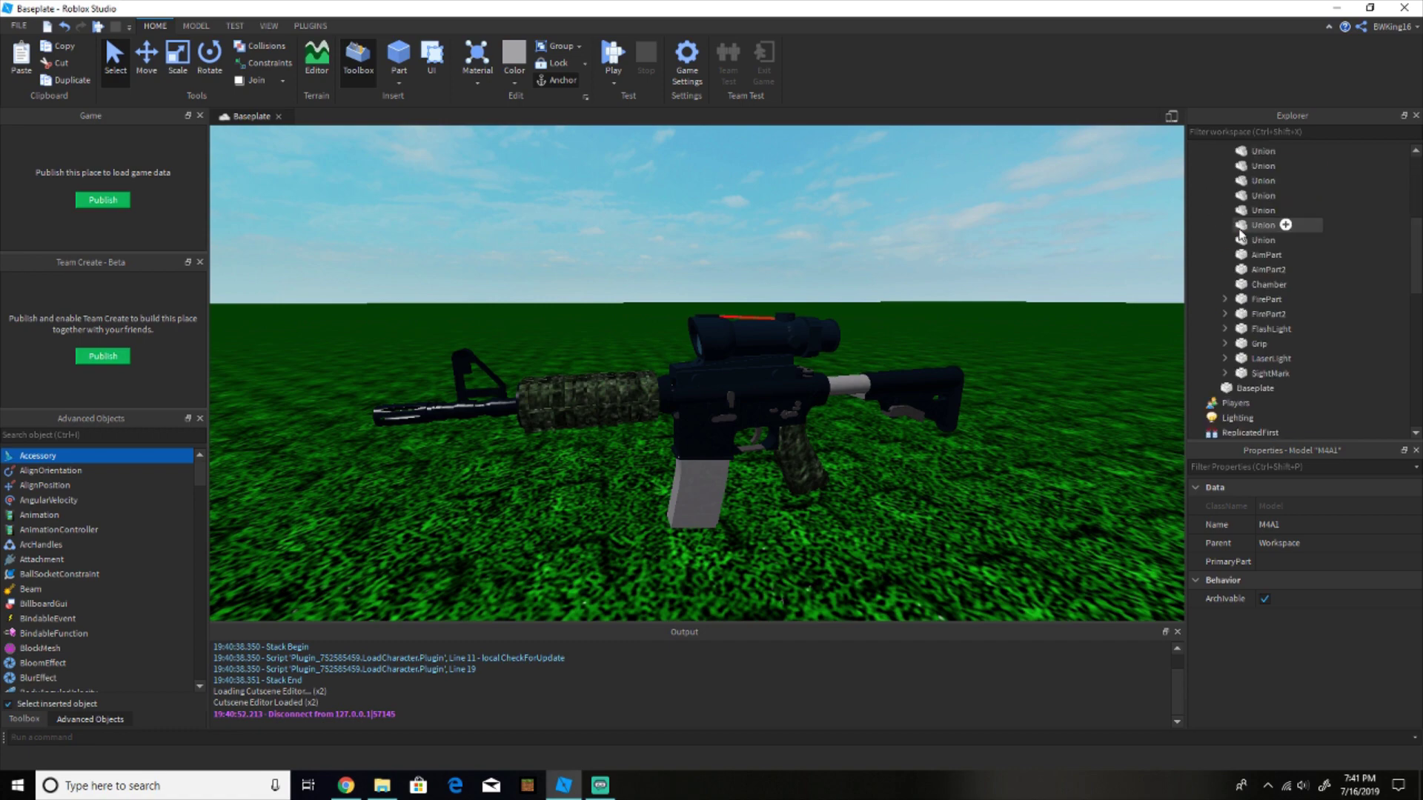
left_click(1260, 297)
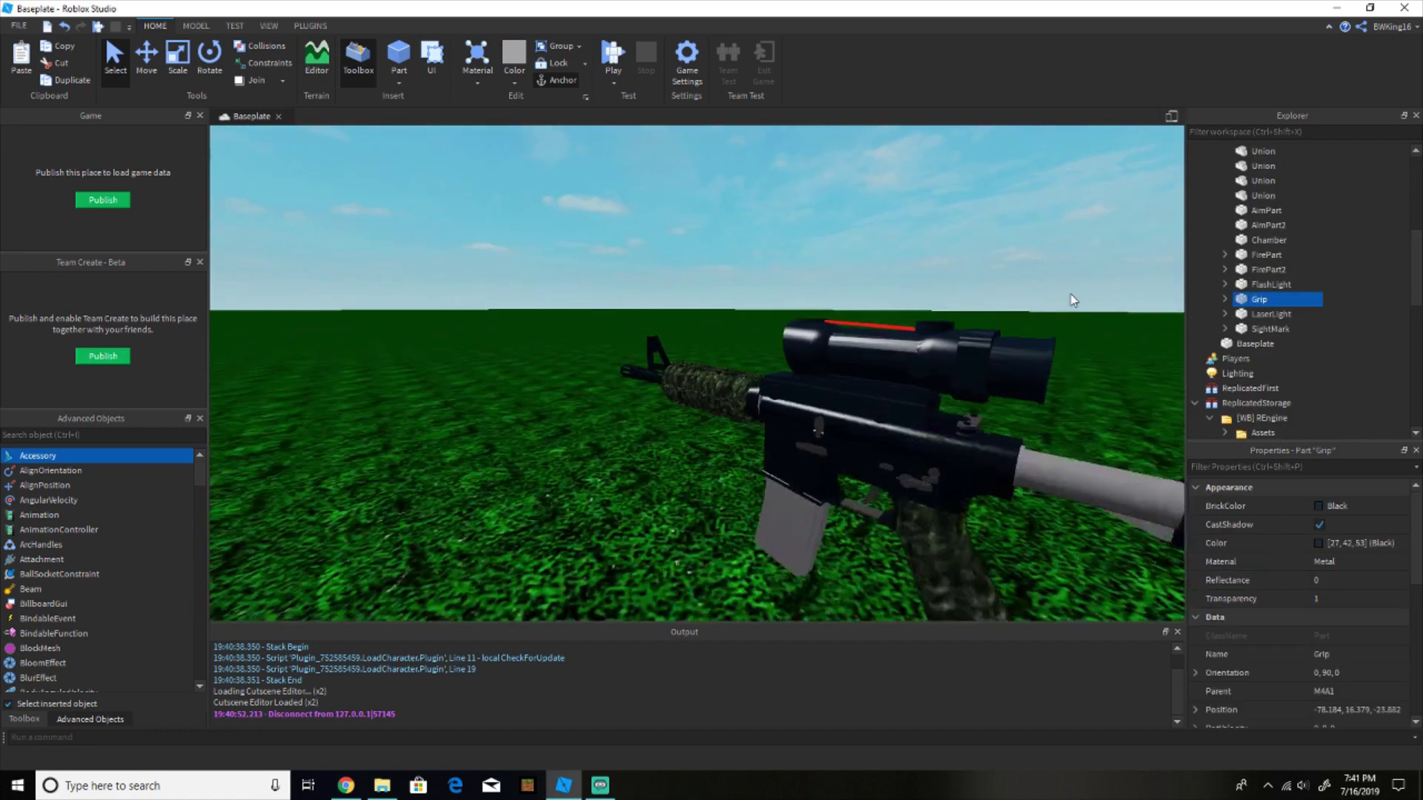
key("f")
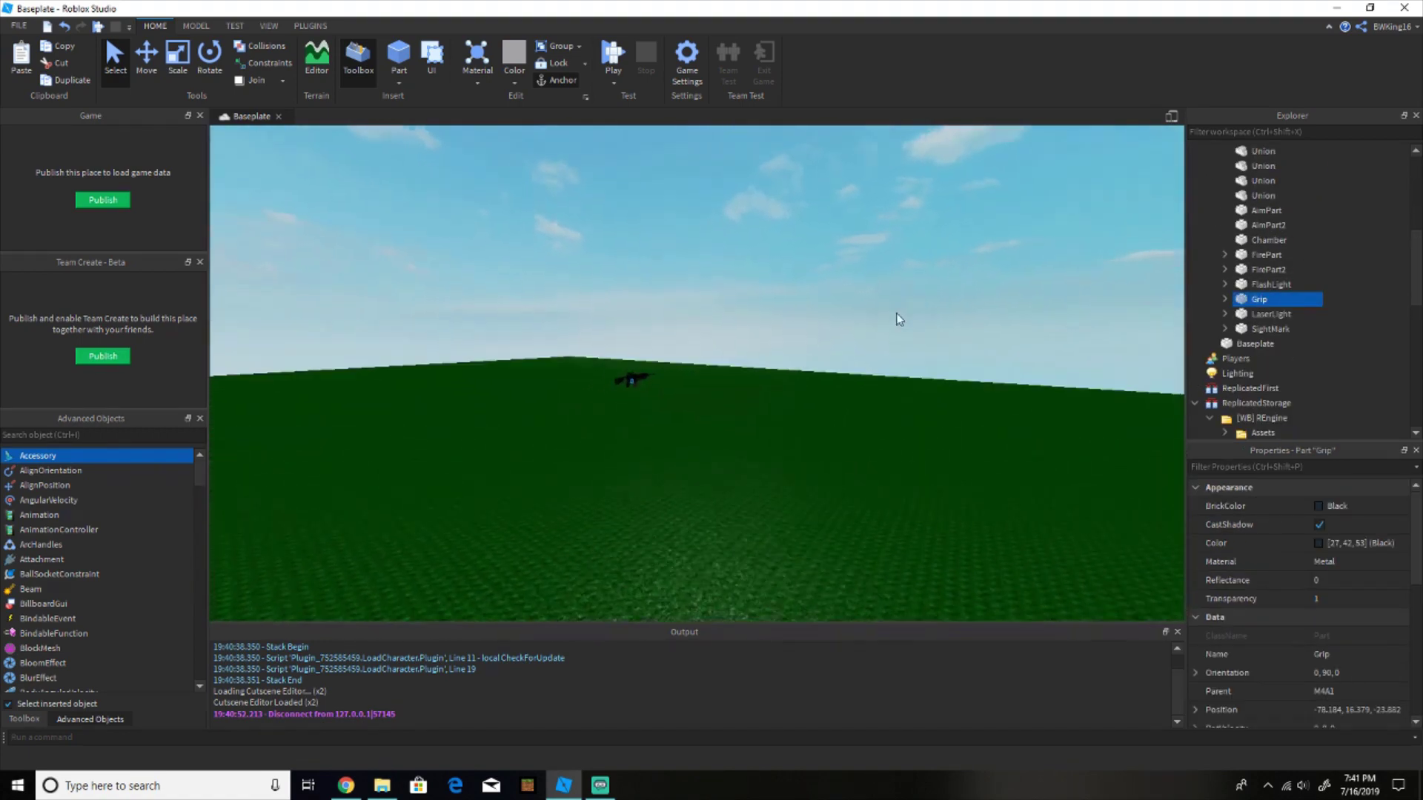
scroll(1343, 585, "down", 10)
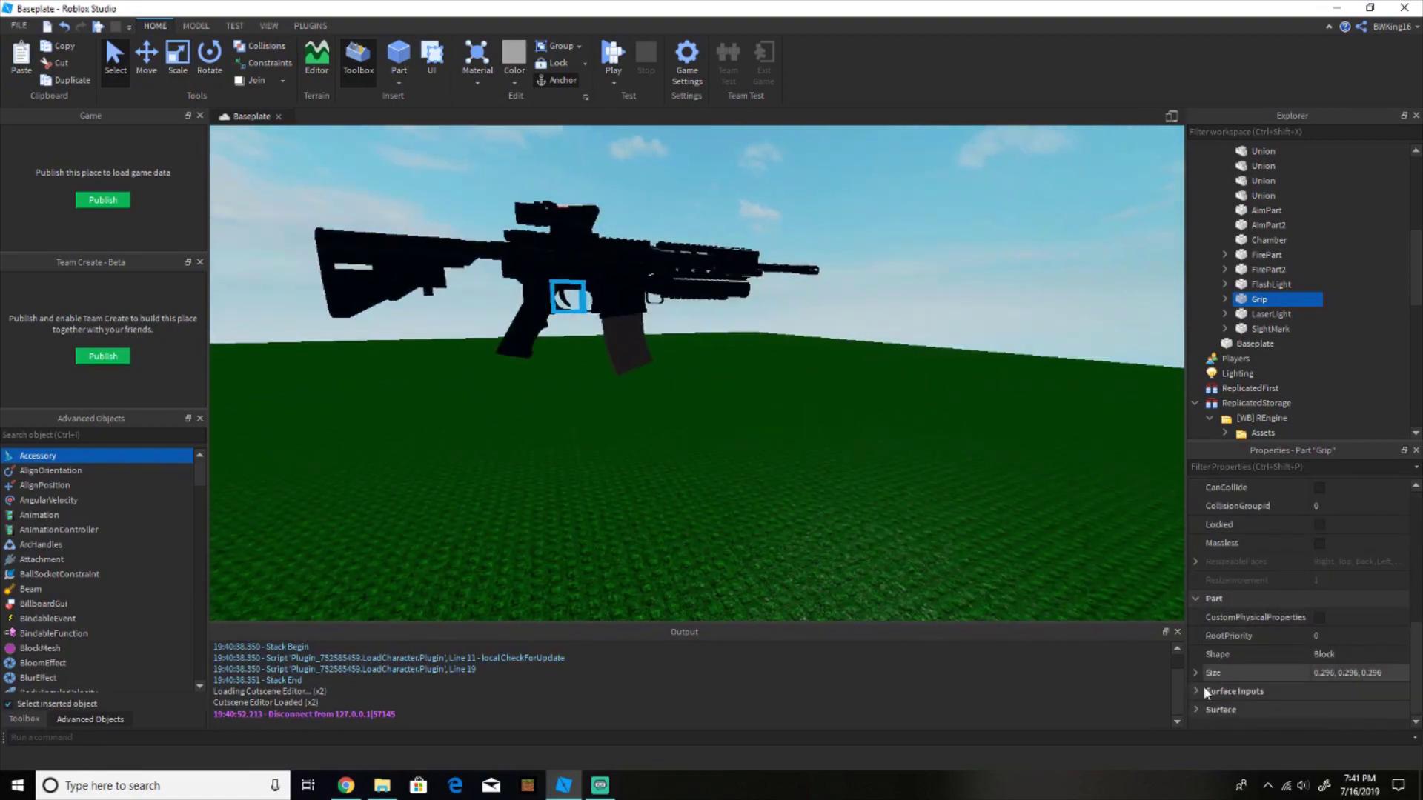
left_click(1364, 655)
left_click(1004, 521)
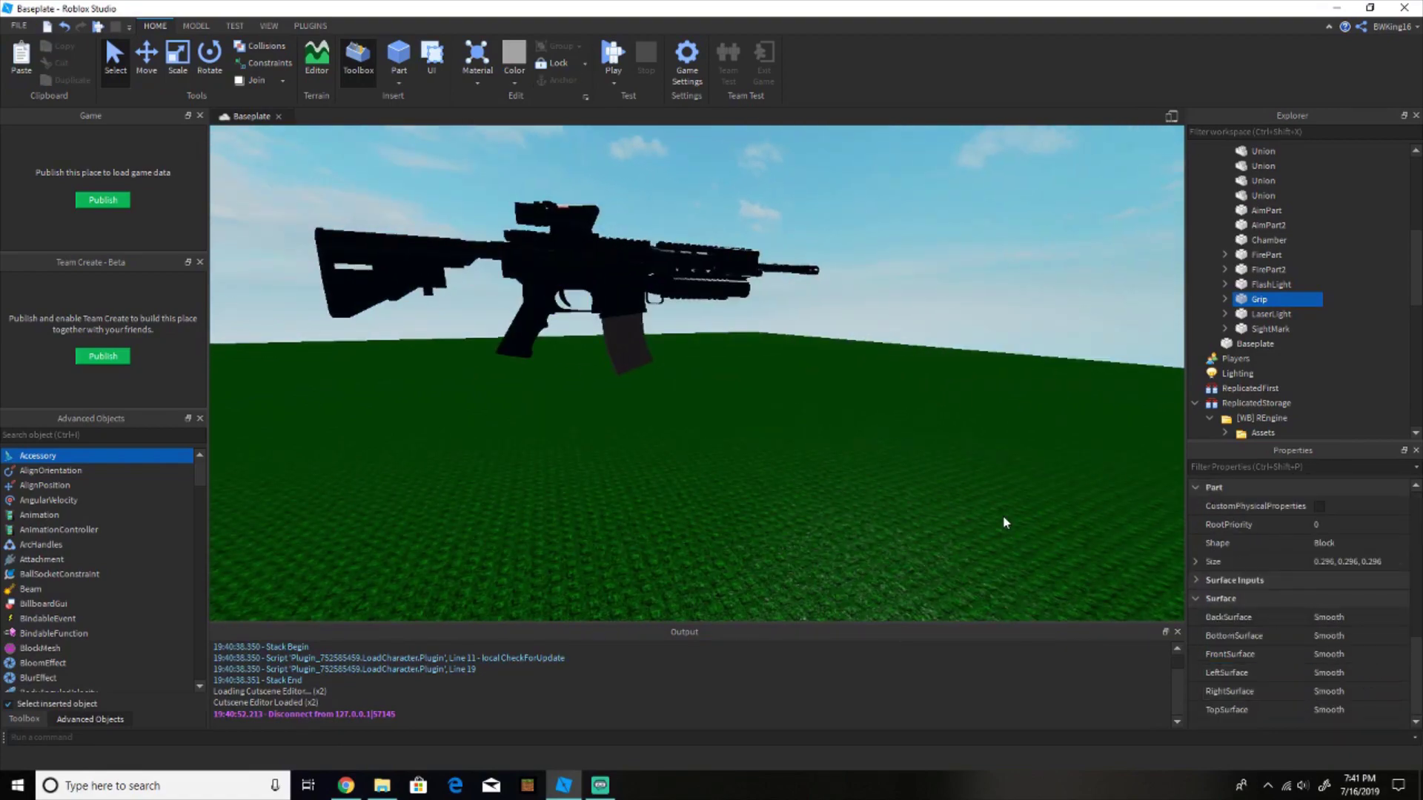
Examine the M4 model in Workspace, locating its Bolt, Chamber, AimPart and A2 parts
right_click_drag(1004, 521, 1004, 511)
key("w")
right_click_drag(891, 482, 891, 482)
left_click(759, 343)
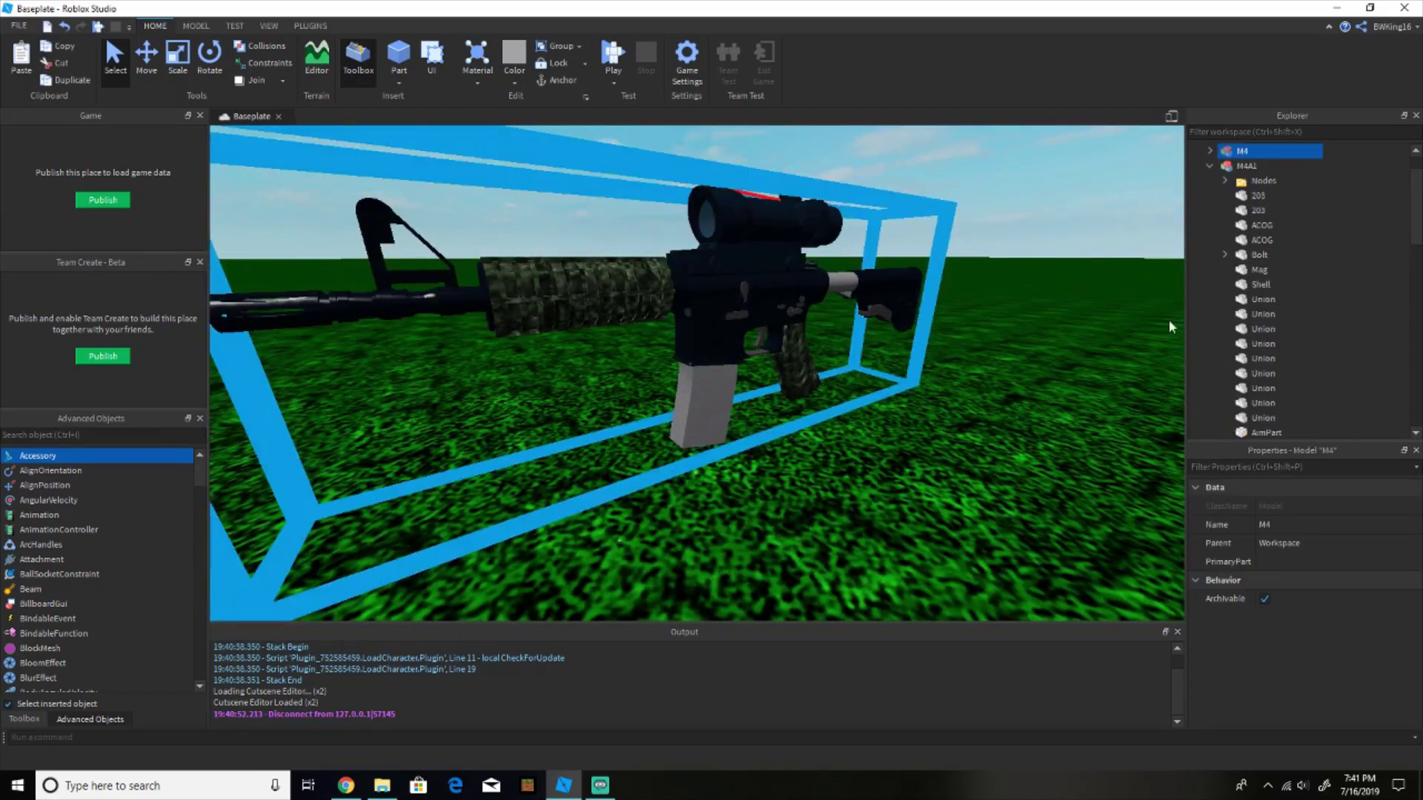
left_click(1211, 165)
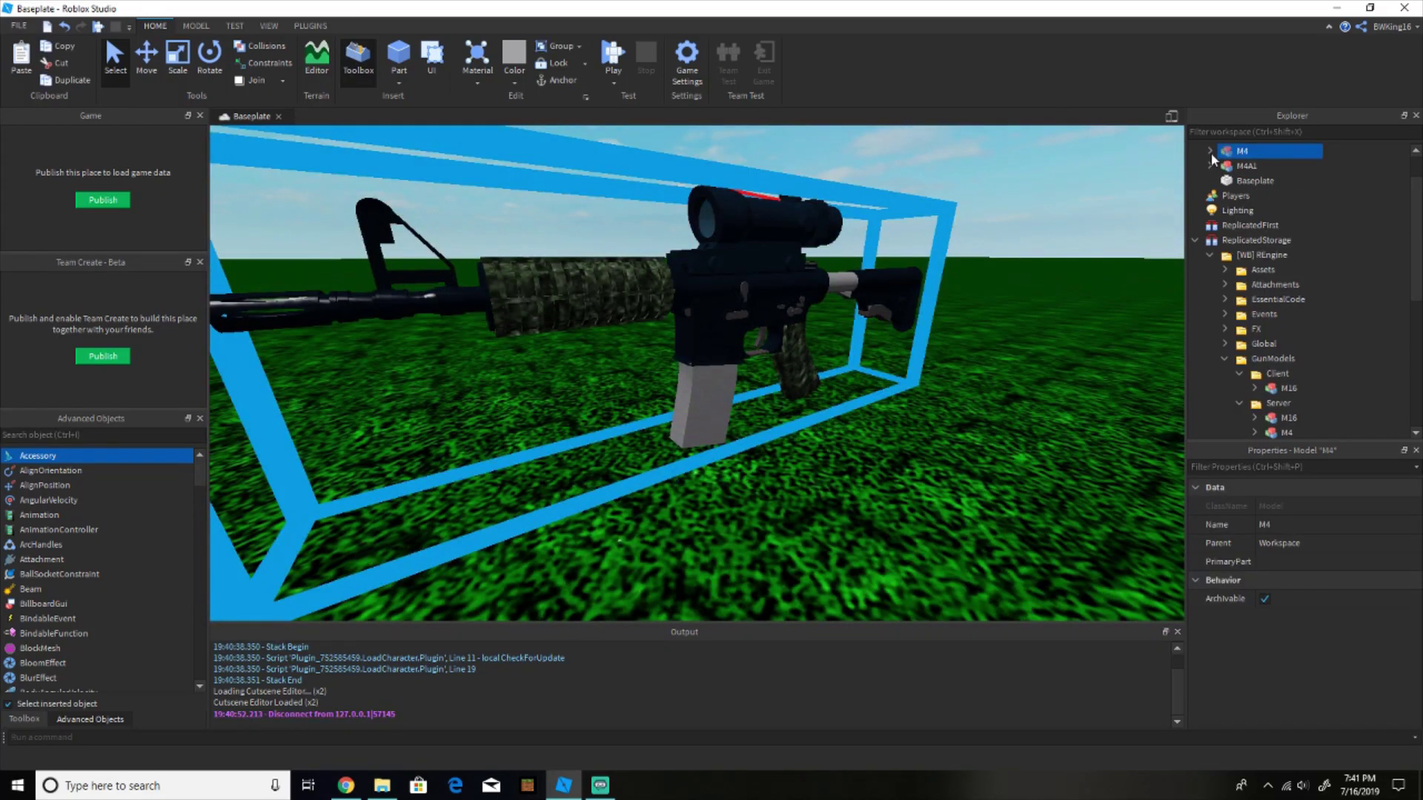
left_click(1211, 151)
left_click(1241, 181)
scroll(1249, 333, "down", 6)
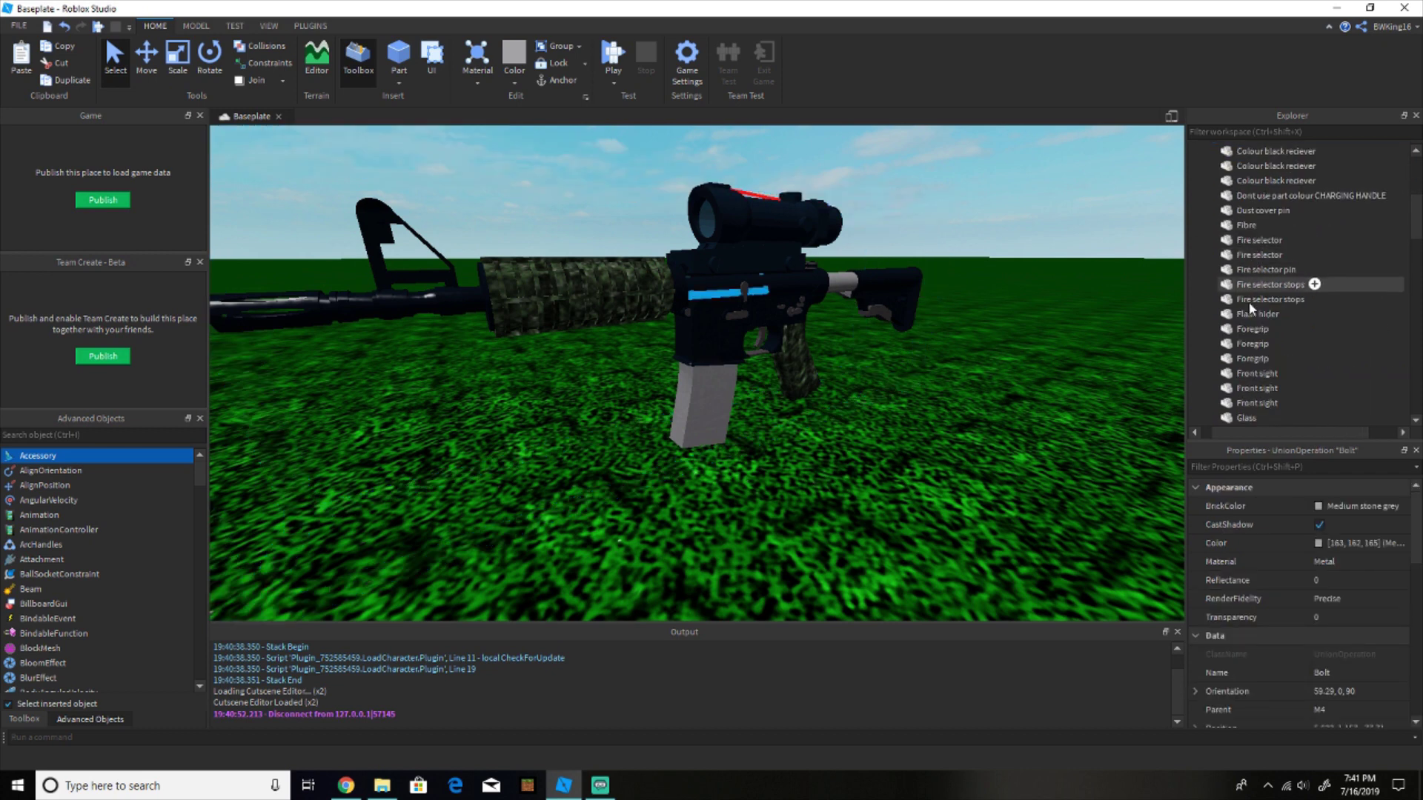
scroll(1242, 349, "down", 5)
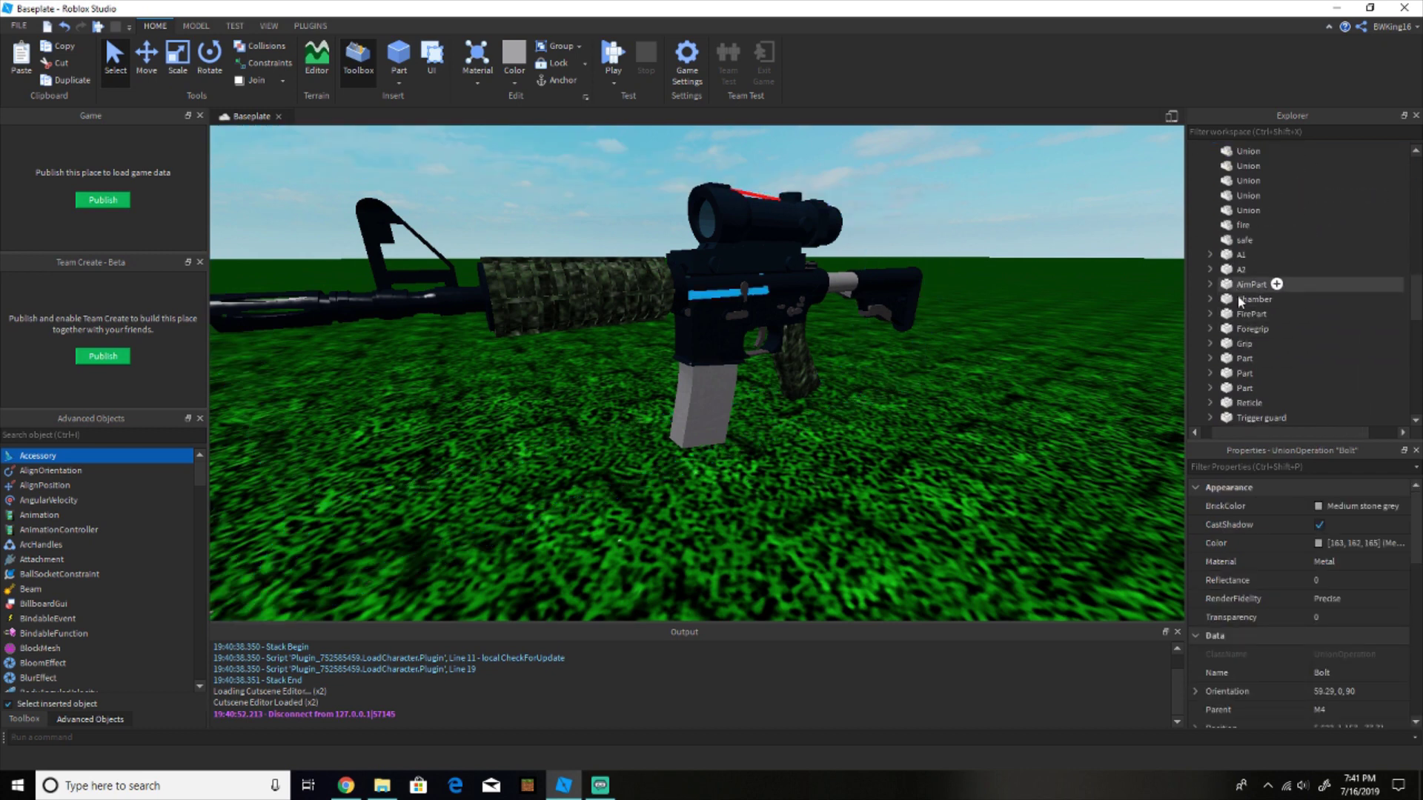
left_click(1243, 303)
left_click(1243, 289)
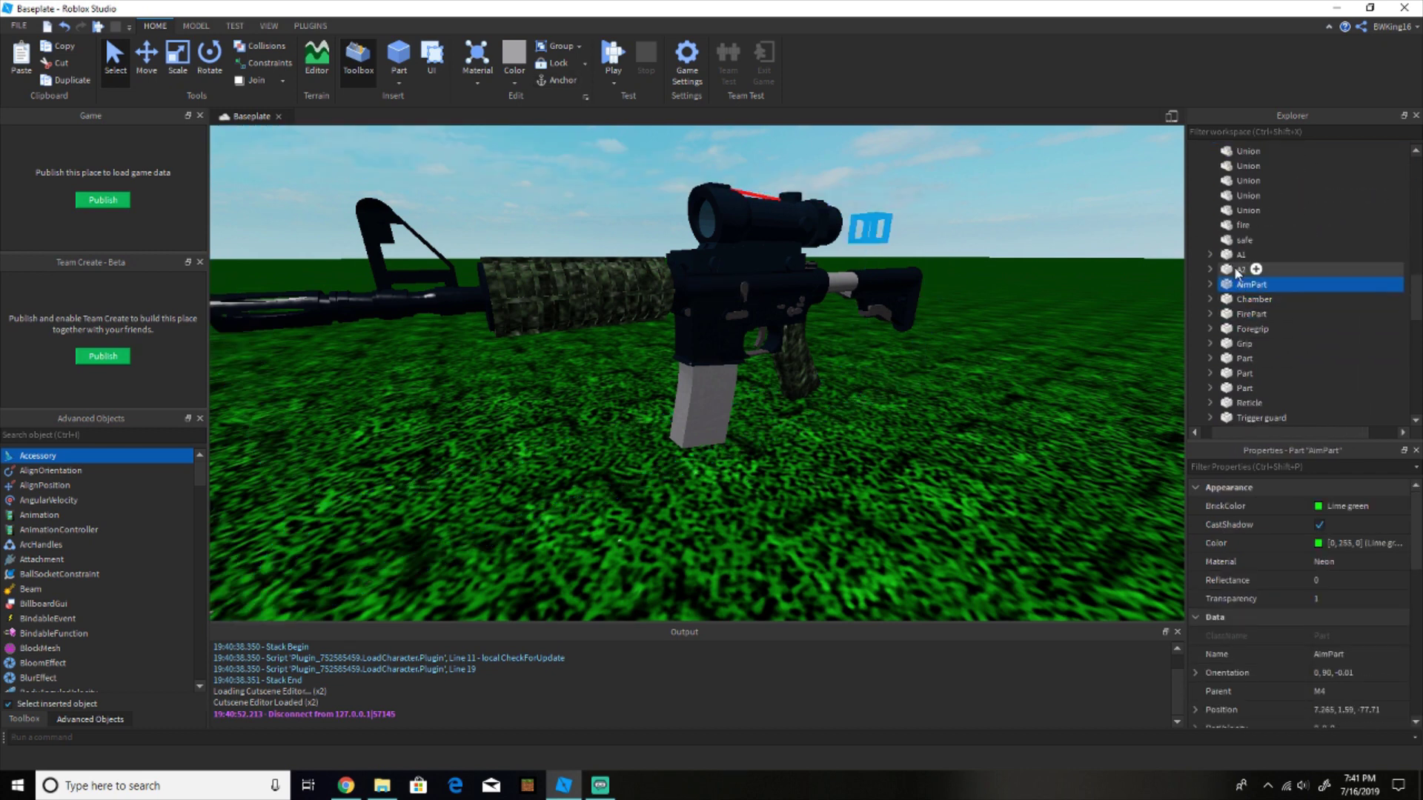
left_click(1237, 270)
Inspect the M4 model's Grip part, checking its location on the rifle and its size and surface properties
left_click(1239, 343)
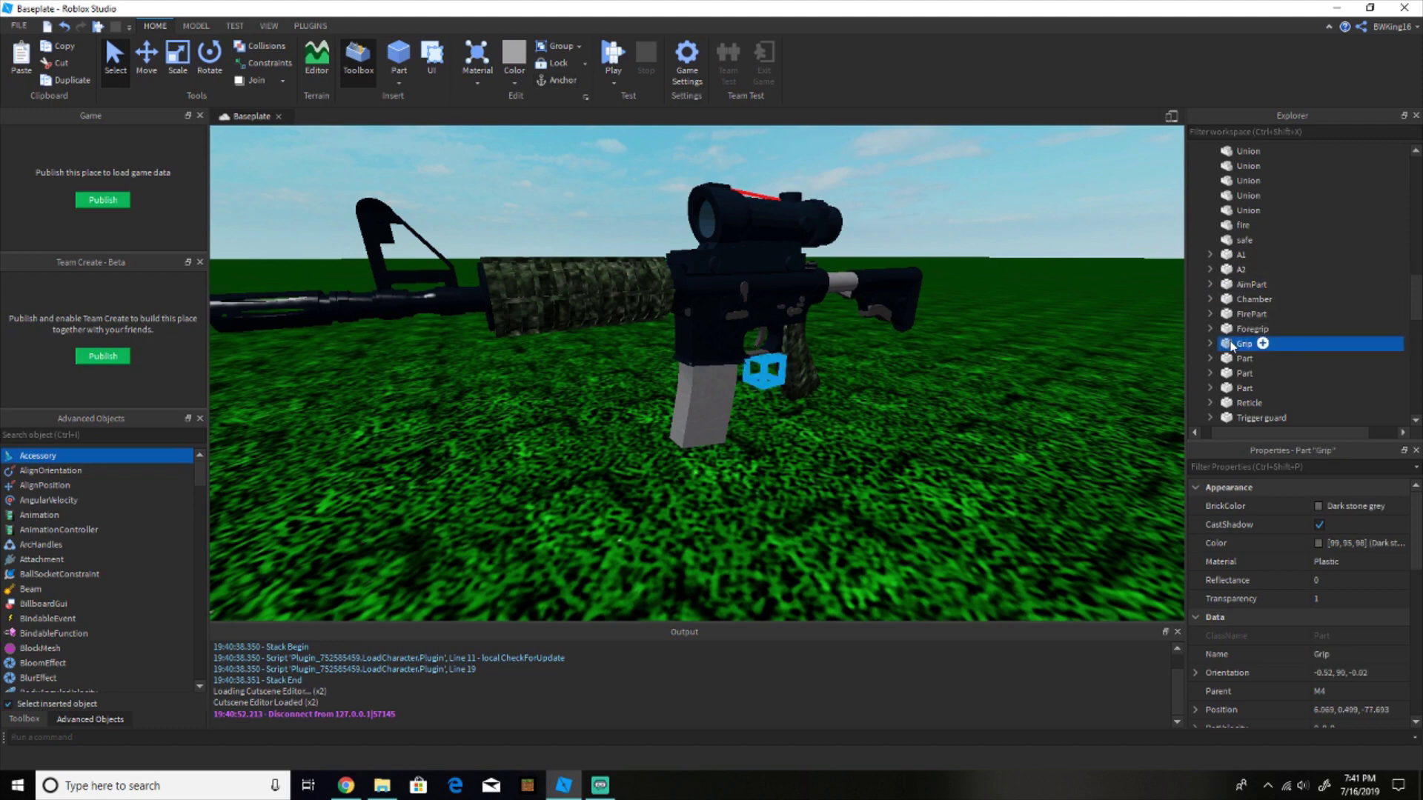
scroll(1208, 508, "down", 6)
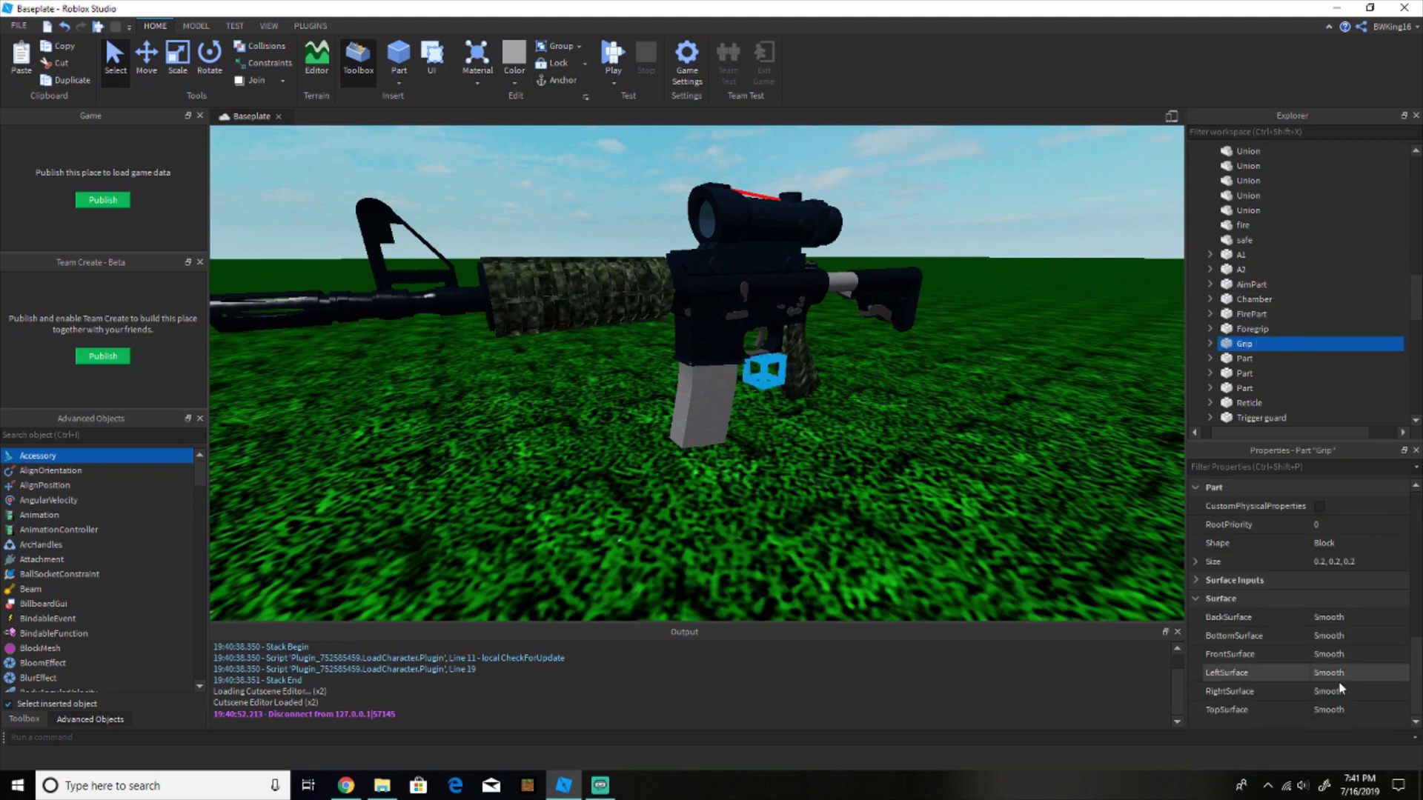
left_click(1346, 660)
left_click(927, 459)
right_click_drag(926, 460, 925, 448)
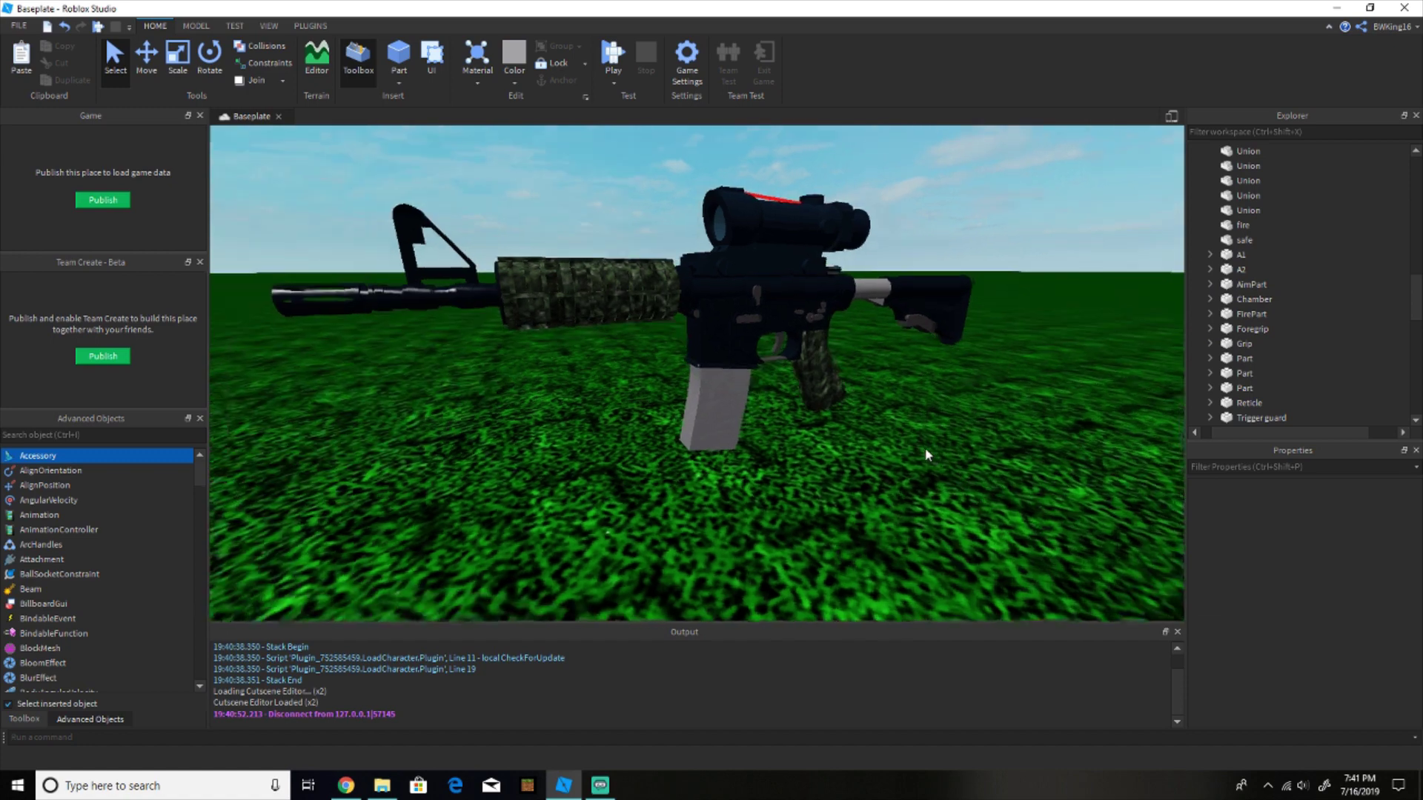
left_click(1239, 344)
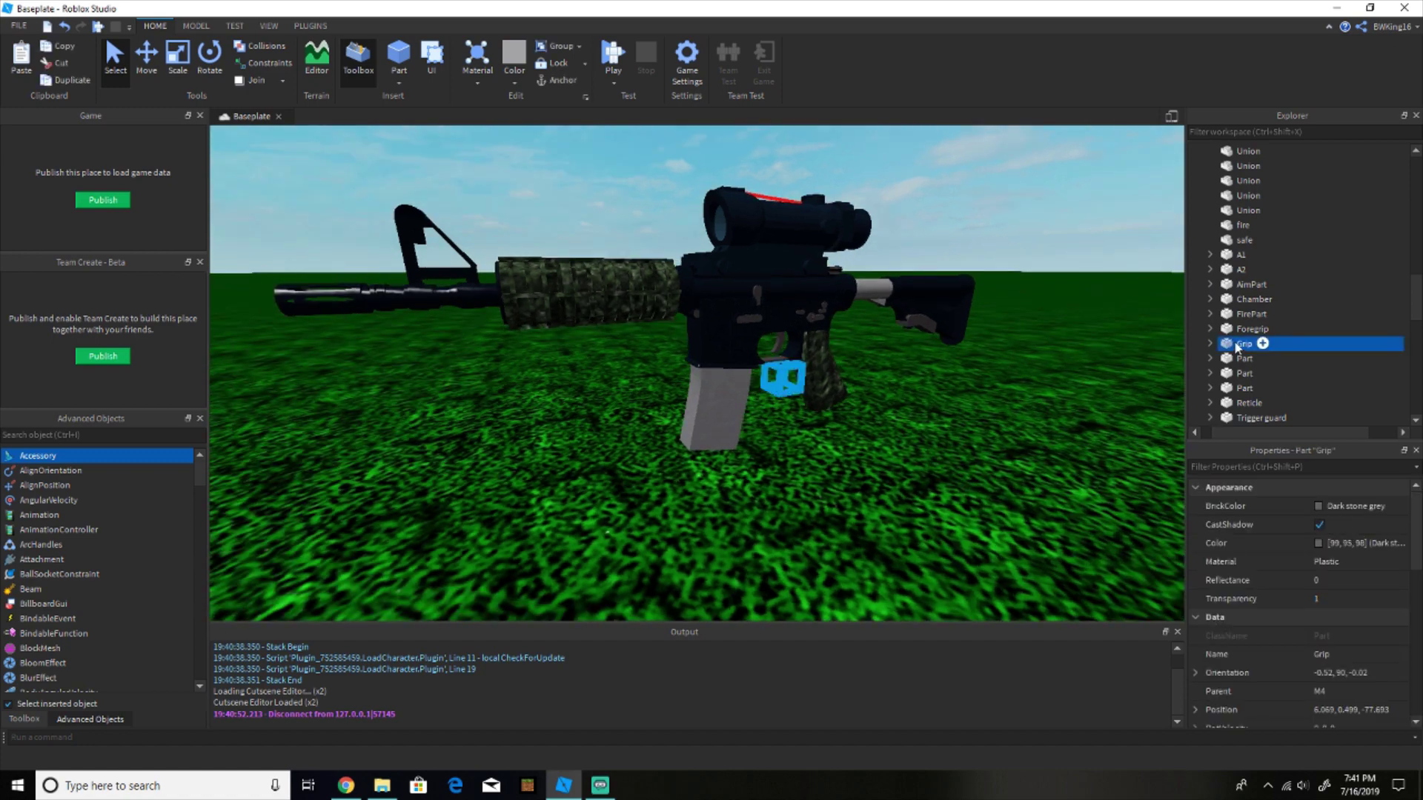
scroll(1236, 357, "up", 5)
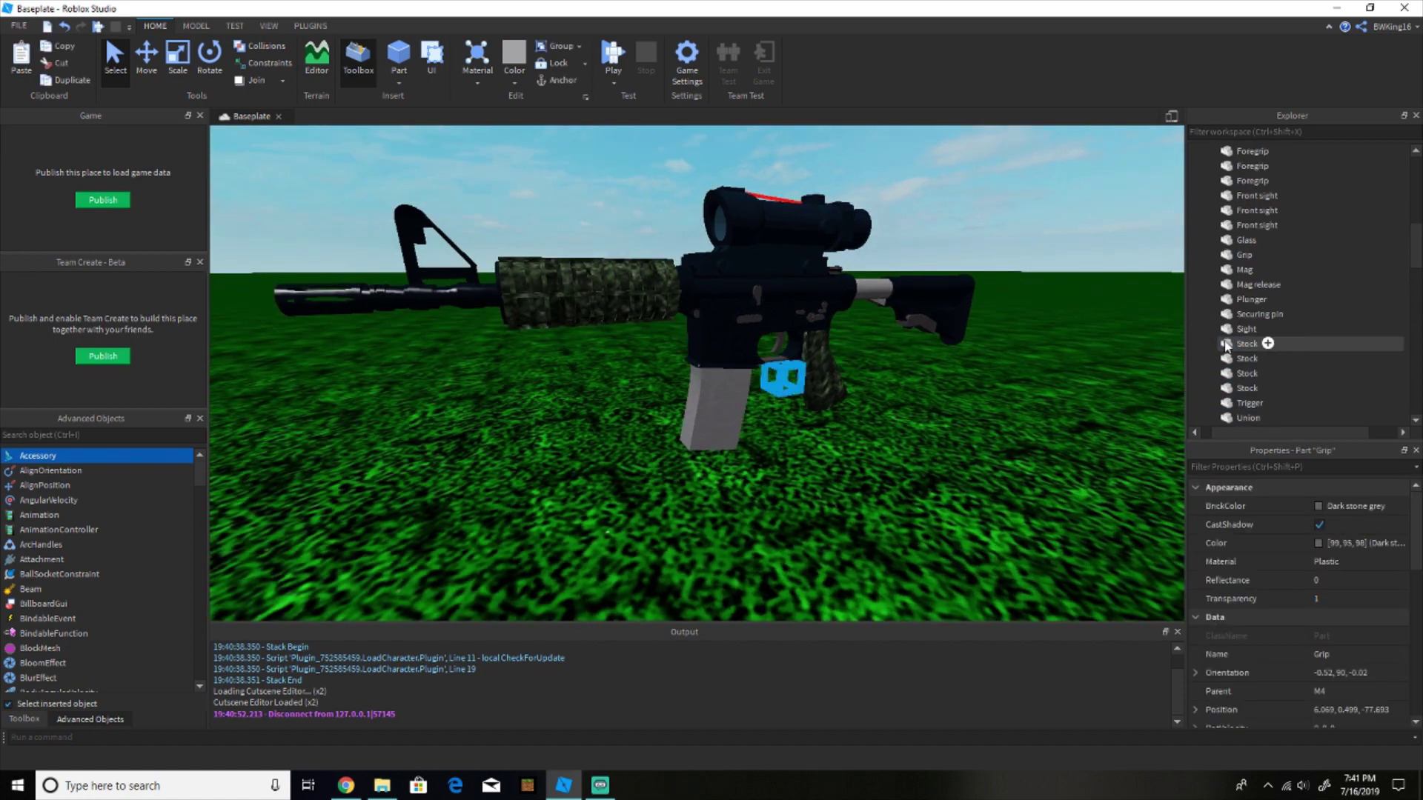
Move the M4 model from Workspace into the Server folder of GunModels
scroll(1335, 608, "down", 3)
scroll(1275, 359, "up", 10)
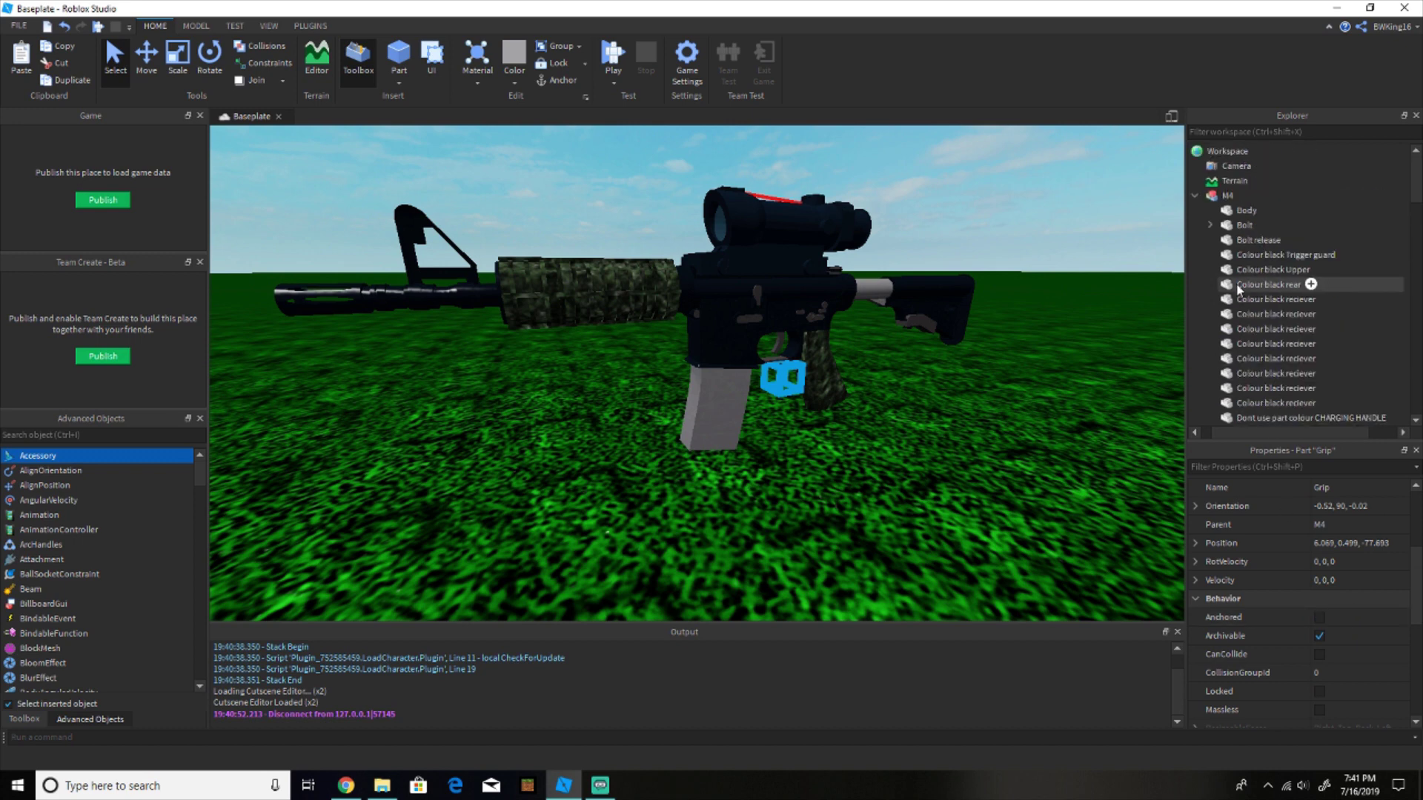
left_click(1219, 210)
left_click(1219, 197)
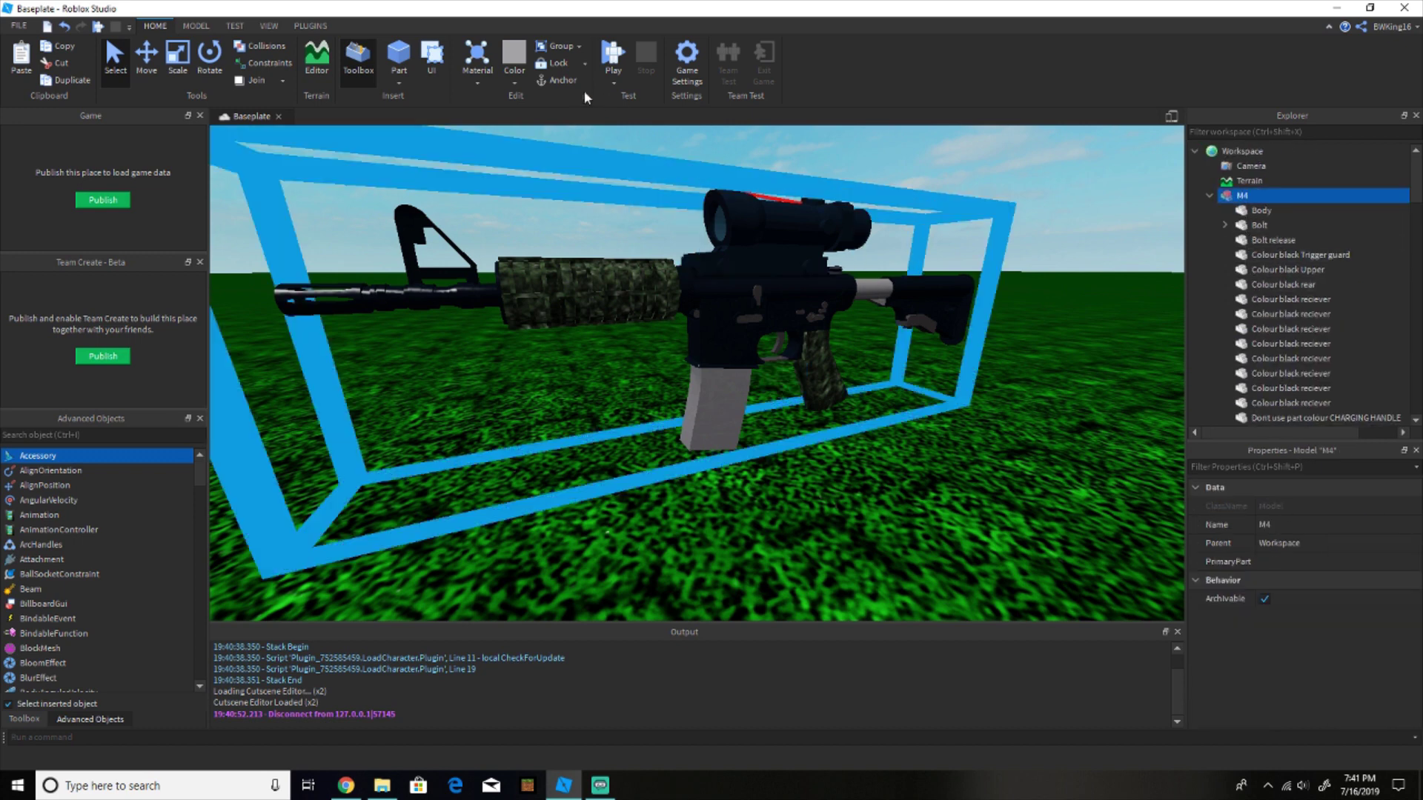
left_click(1208, 196)
left_click_drag(1226, 196, 1277, 329)
scroll(1276, 303, "down", 2)
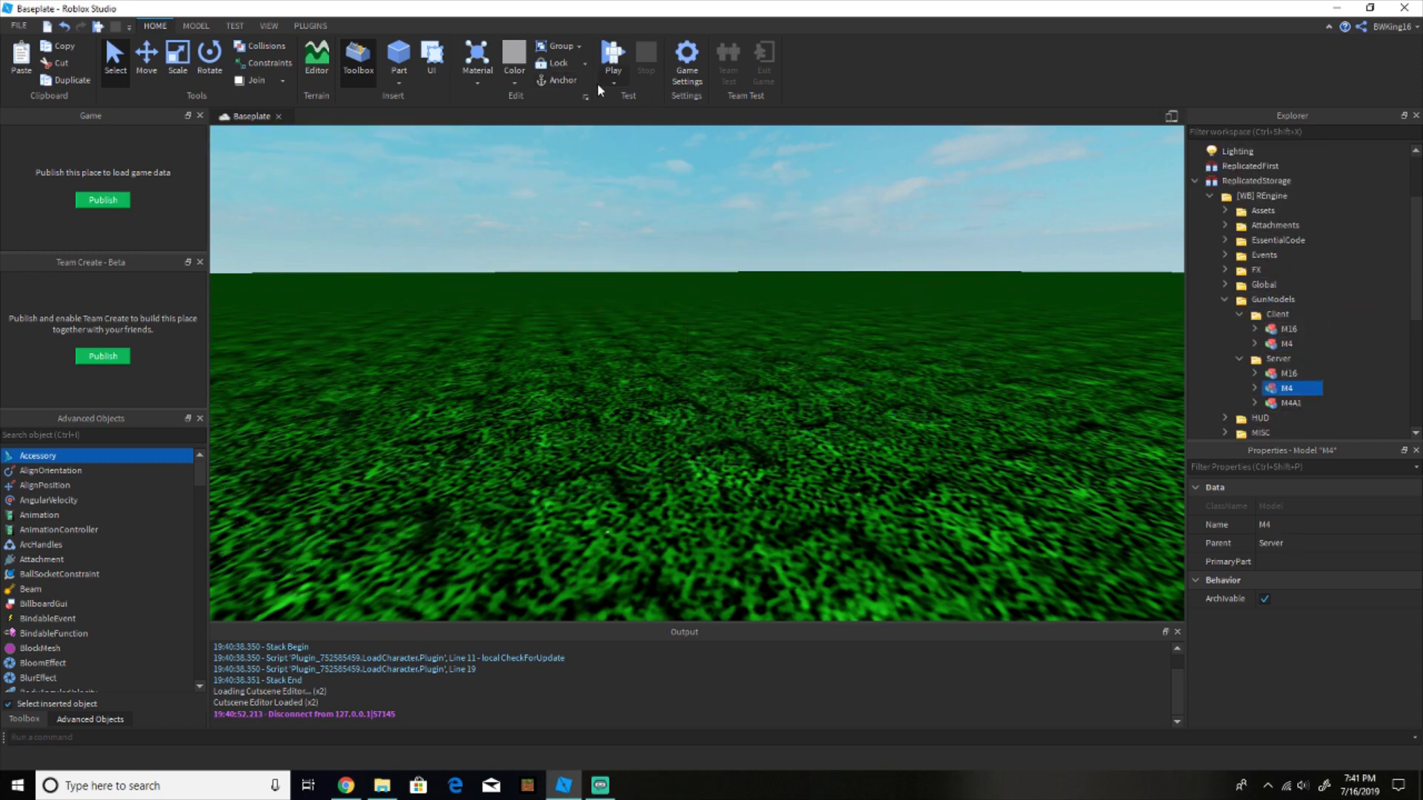
Start a playtest and equip the M4 to check how it is held in first person
left_click(616, 82)
left_click(626, 97)
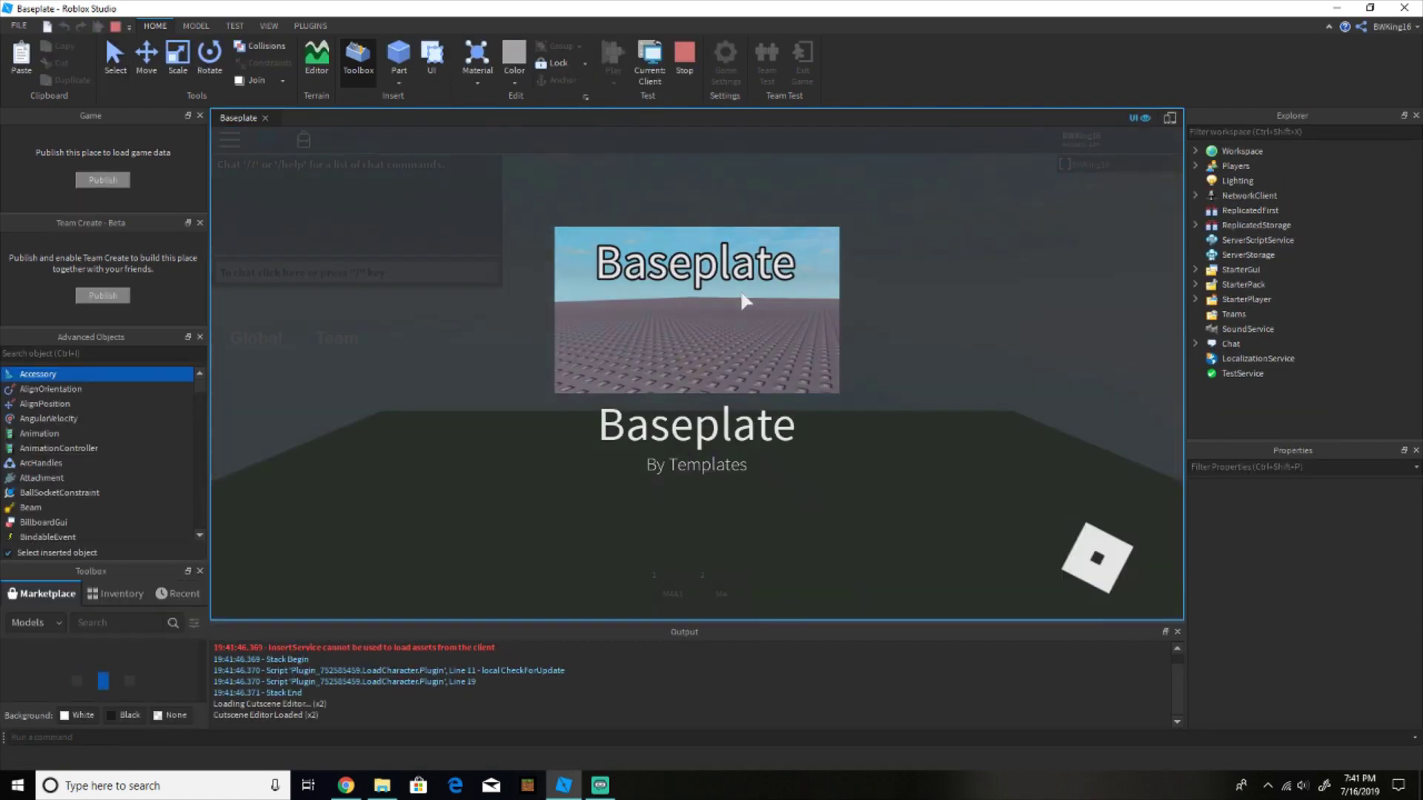
key("2")
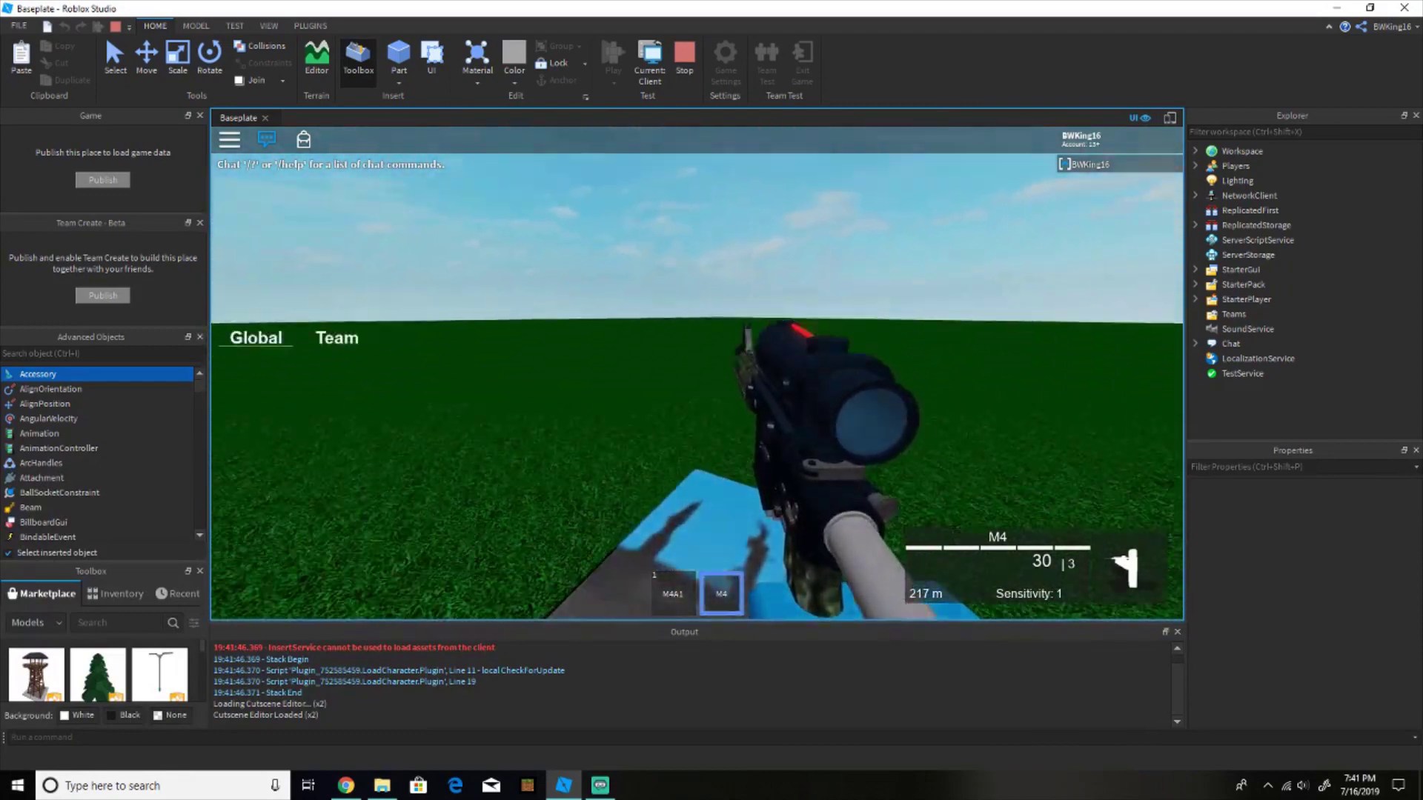
scroll(697, 373, "up", 1)
scroll(697, 373, "down", 1)
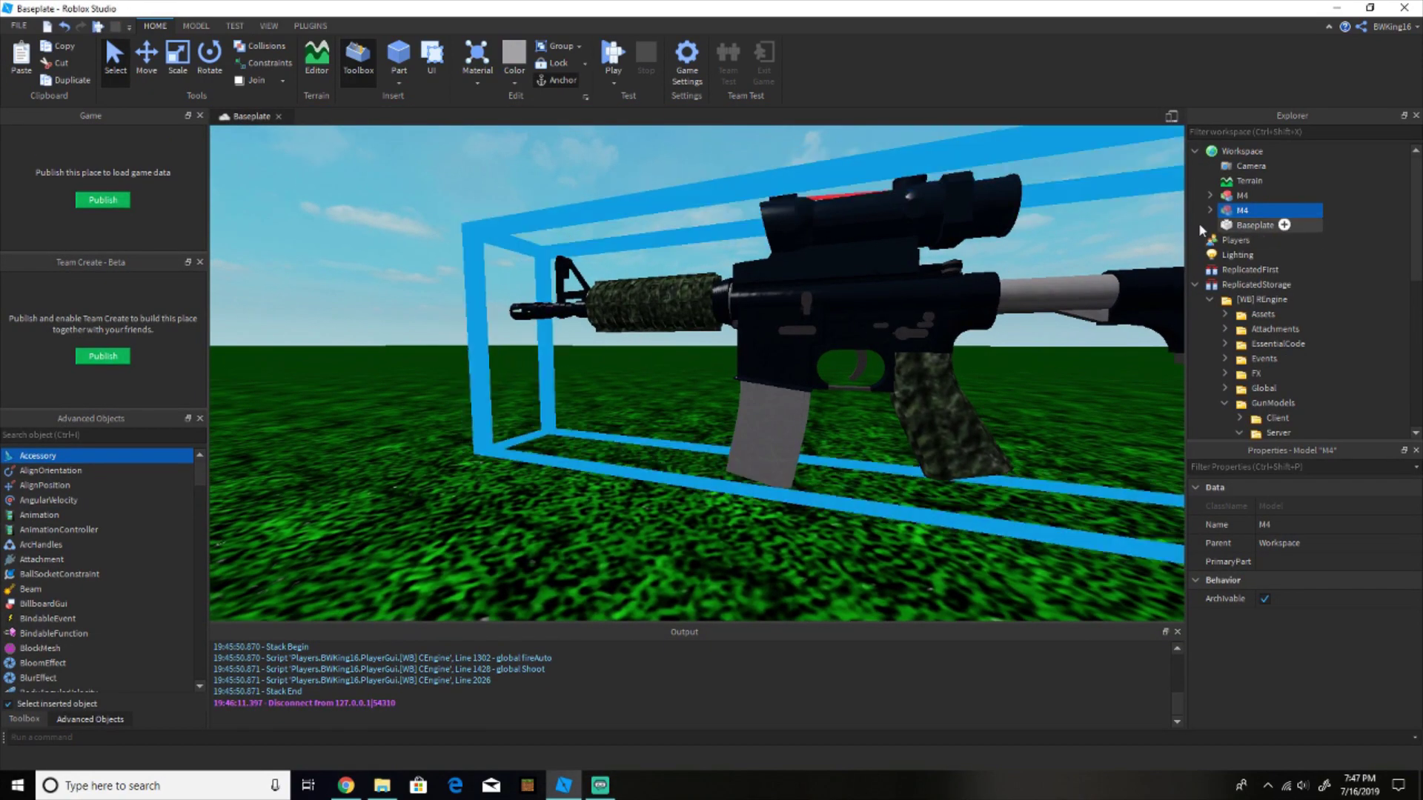
Rename the camouflage Grip union in the lower-listed M4 model in Workspace to Grip2
left_click(1210, 210)
scroll(1246, 267, "down", 6)
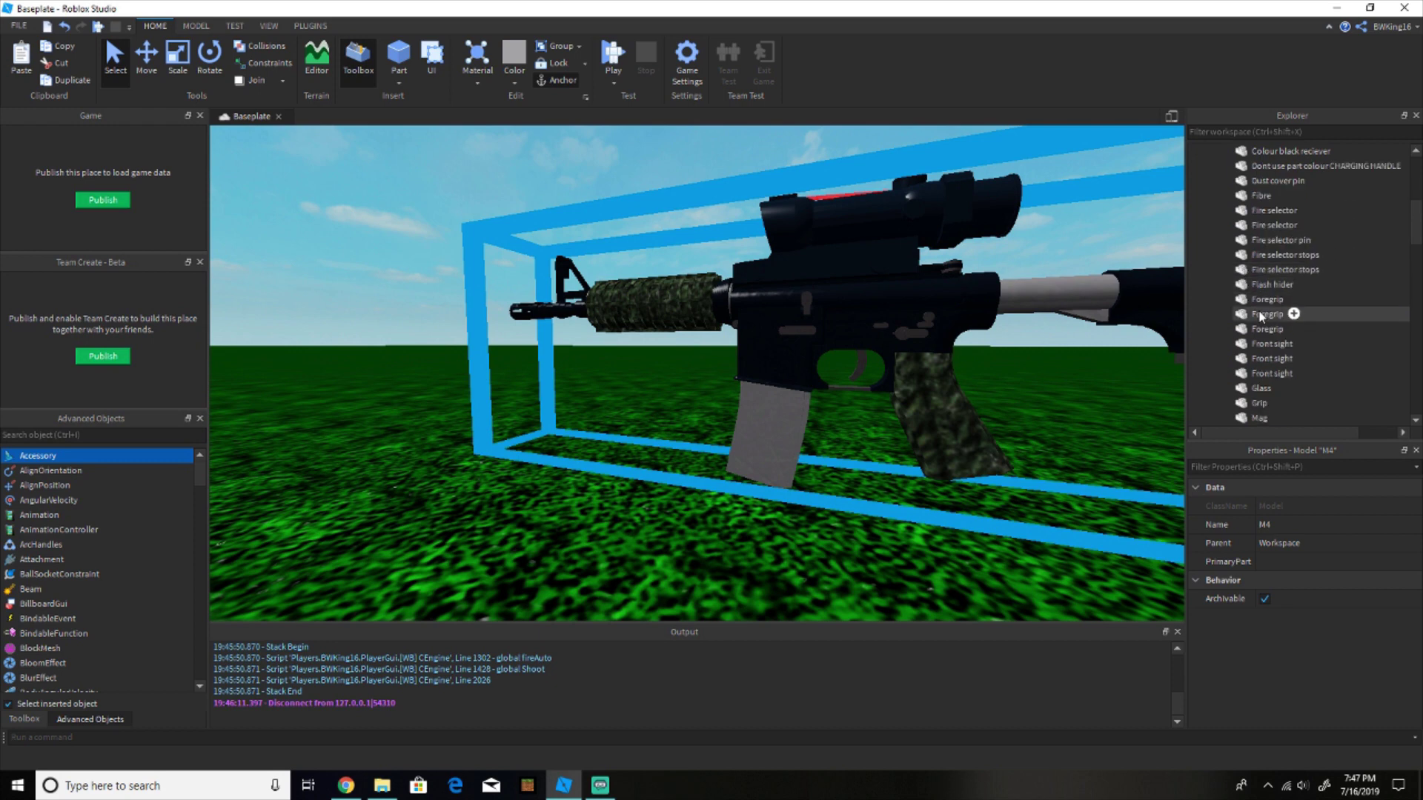
scroll(1261, 311, "down", 2)
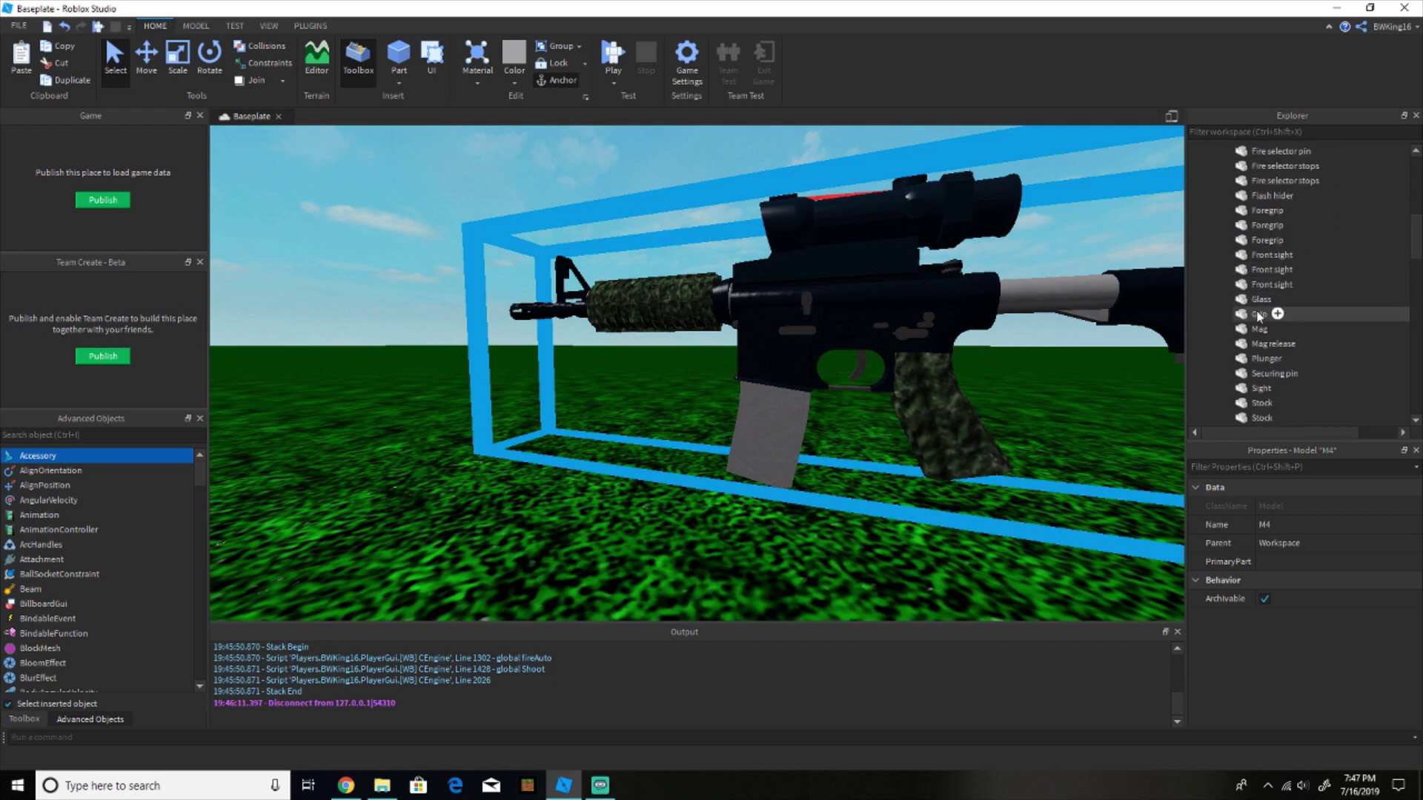
left_click(1259, 314)
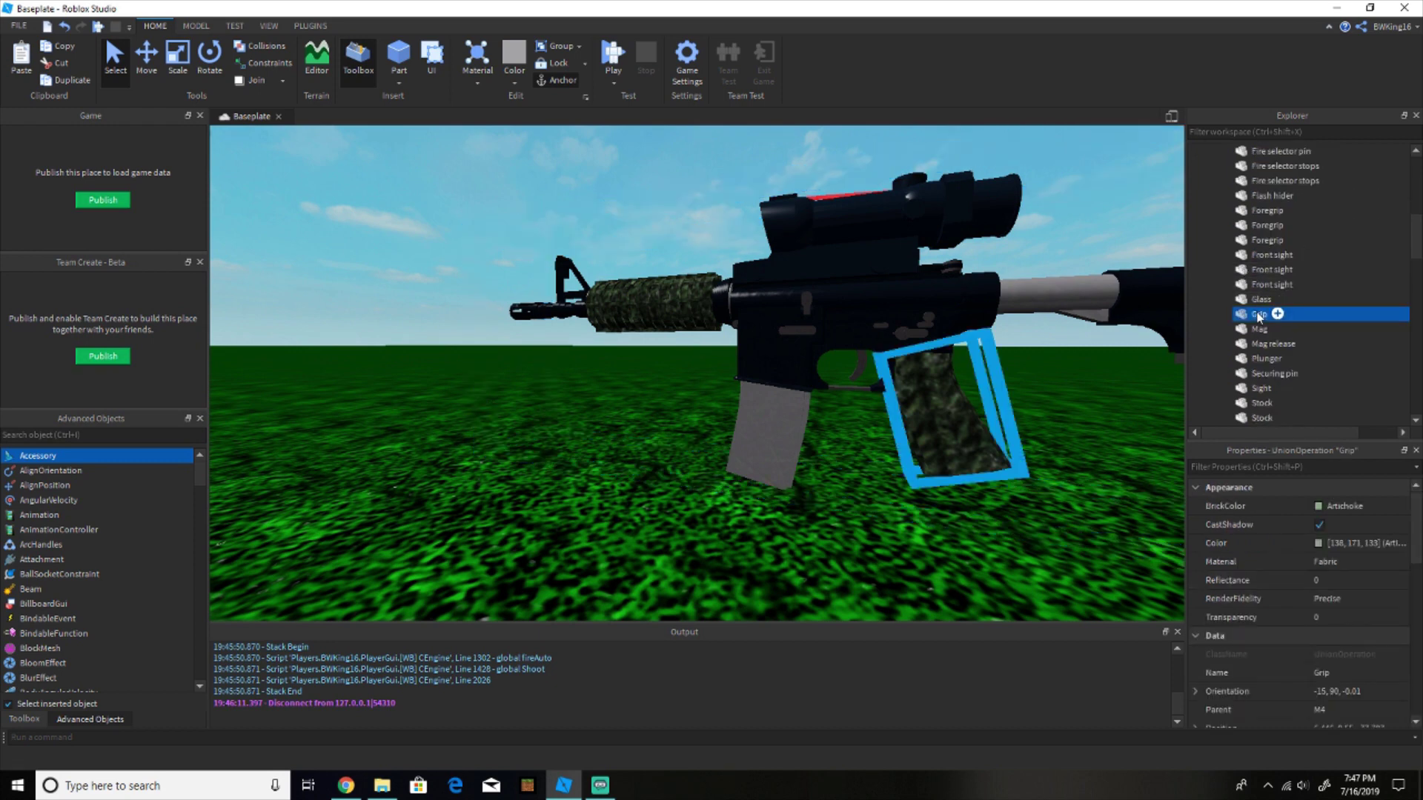
left_click(1258, 315)
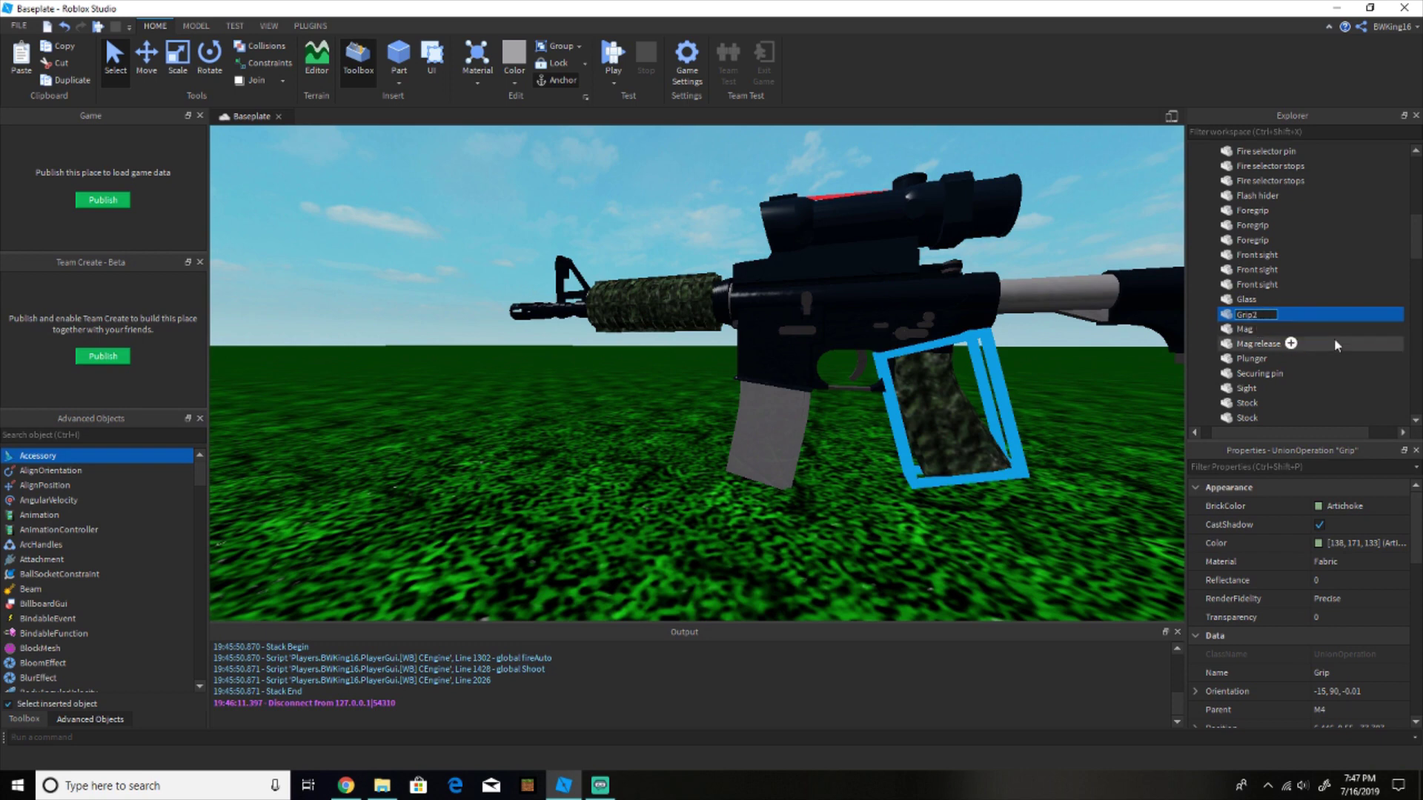
type("2")
key("Return")
scroll(1297, 282, "up", 10)
left_click(1202, 209)
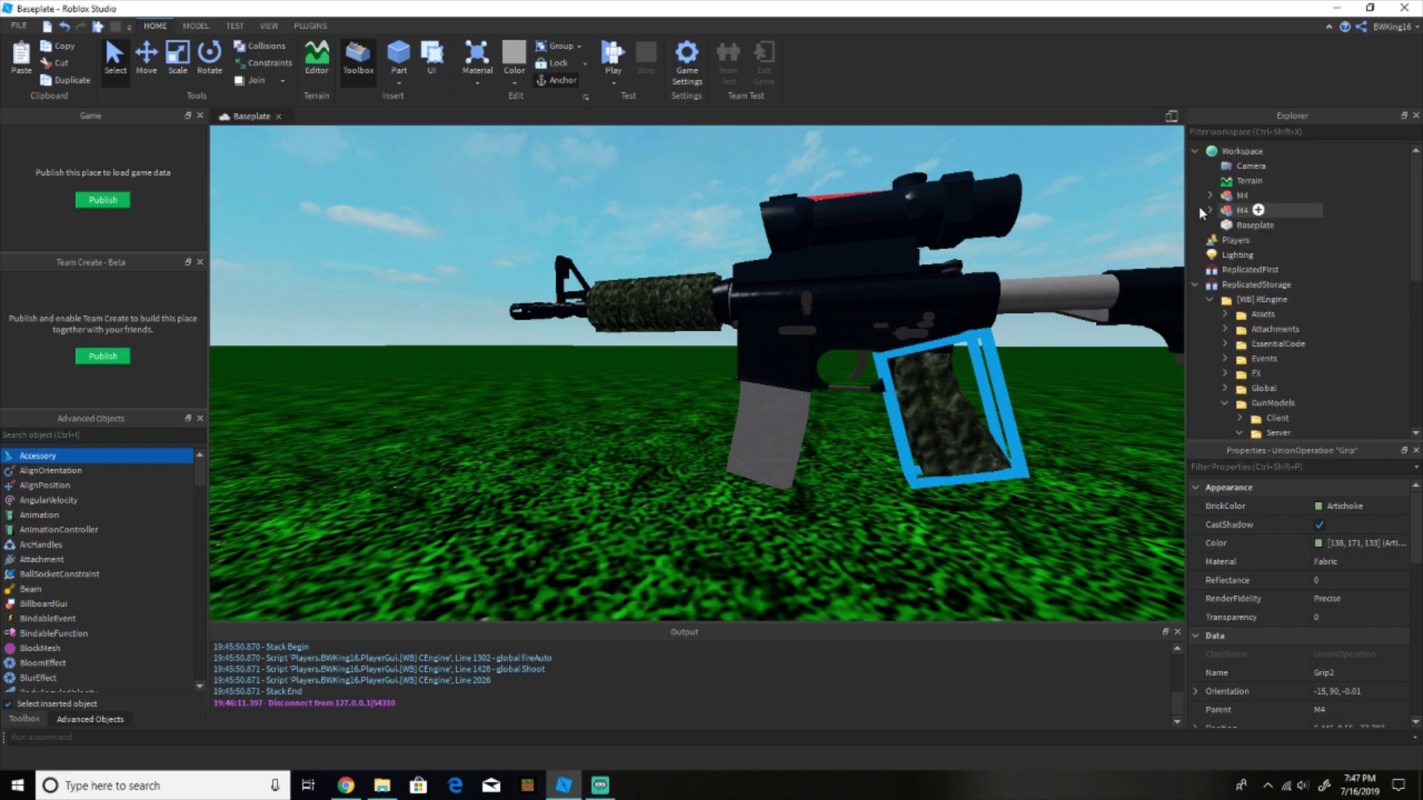
Rename the Grip union in the other Workspace M4 model to Grip2
left_click(1208, 210)
scroll(1259, 300, "down", 10)
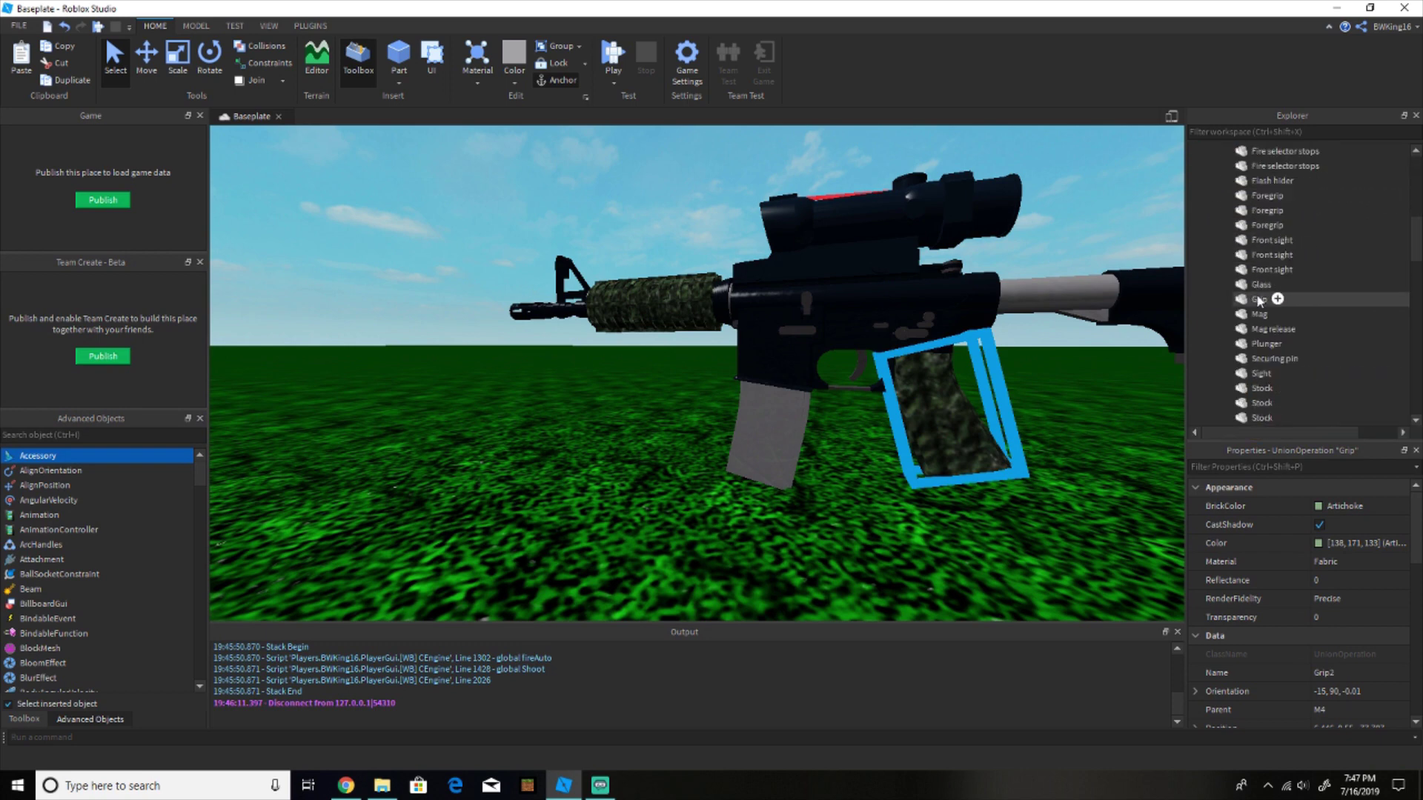
left_click(1263, 299)
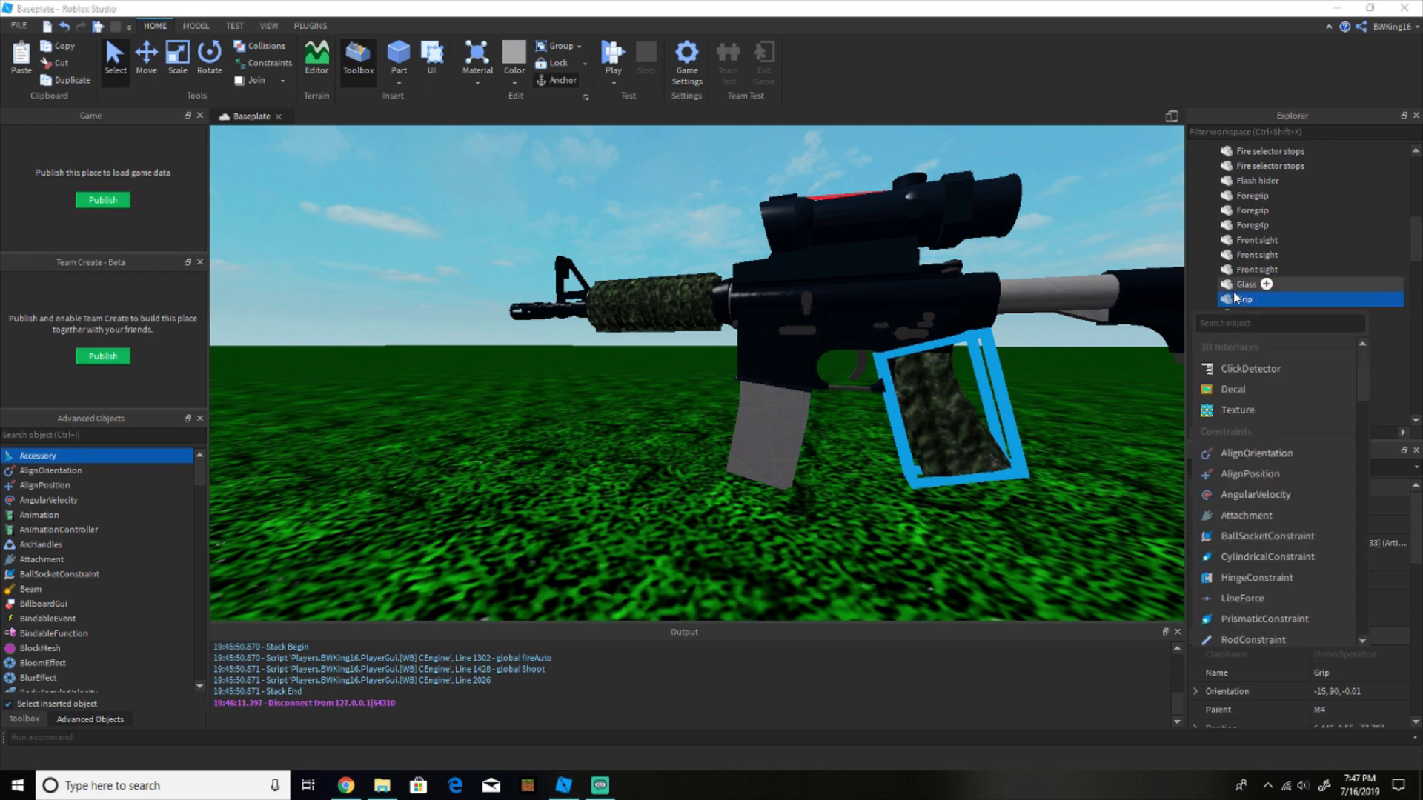
left_click(1237, 288)
left_click(1245, 300)
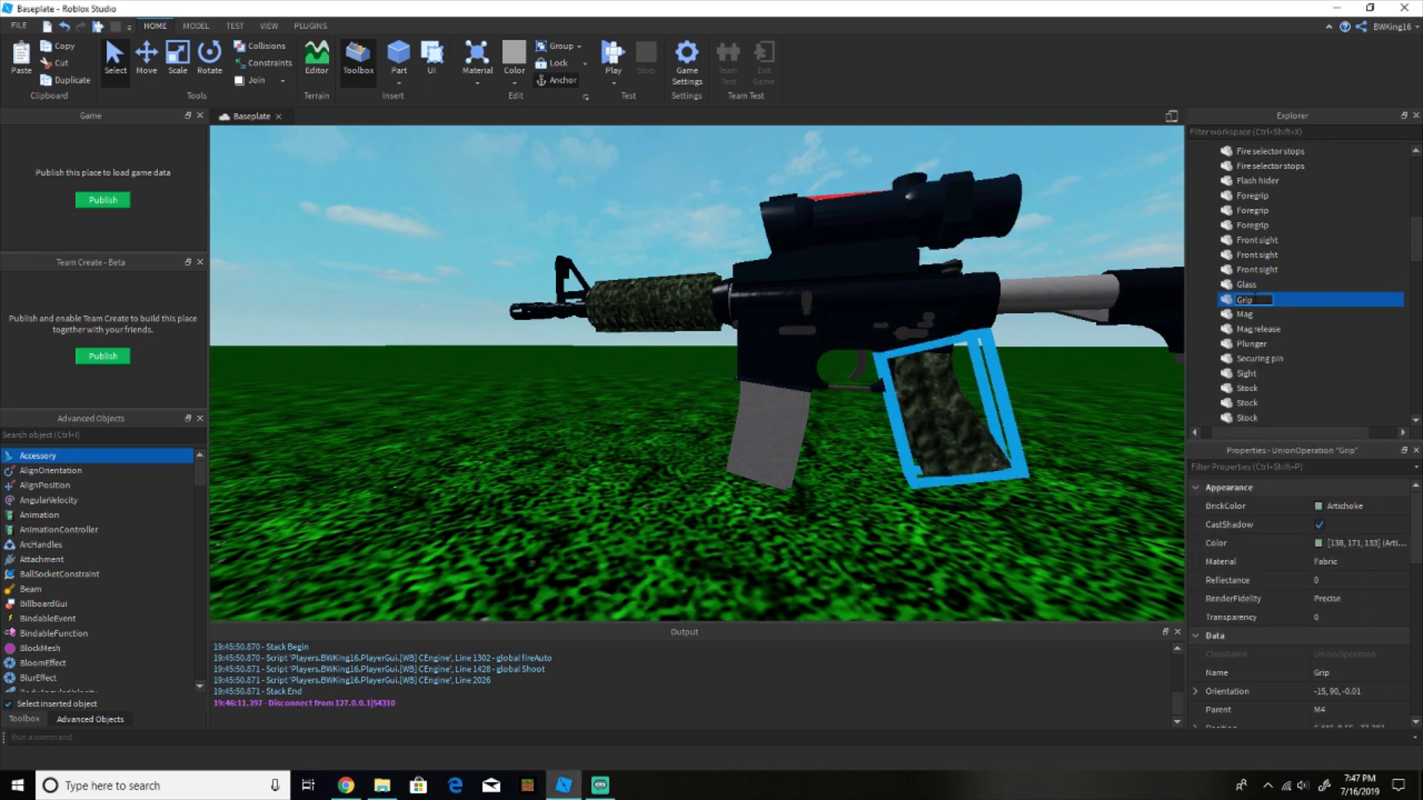
scroll(1259, 300, "up", 10)
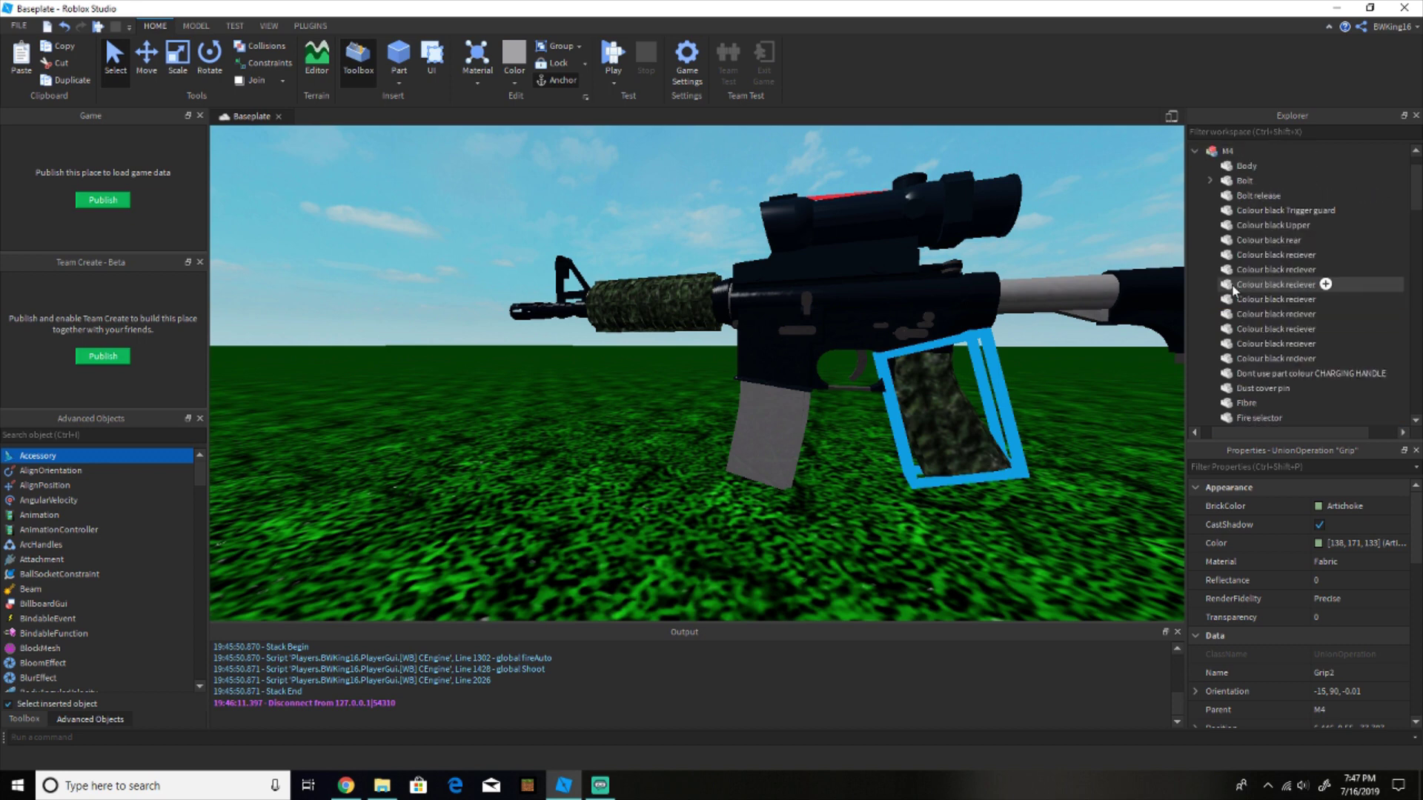
Move both M4 models together from Workspace into the Client folder of GunModels
left_click(1209, 196)
left_click(1255, 208)
left_click(1282, 198, "ctrl")
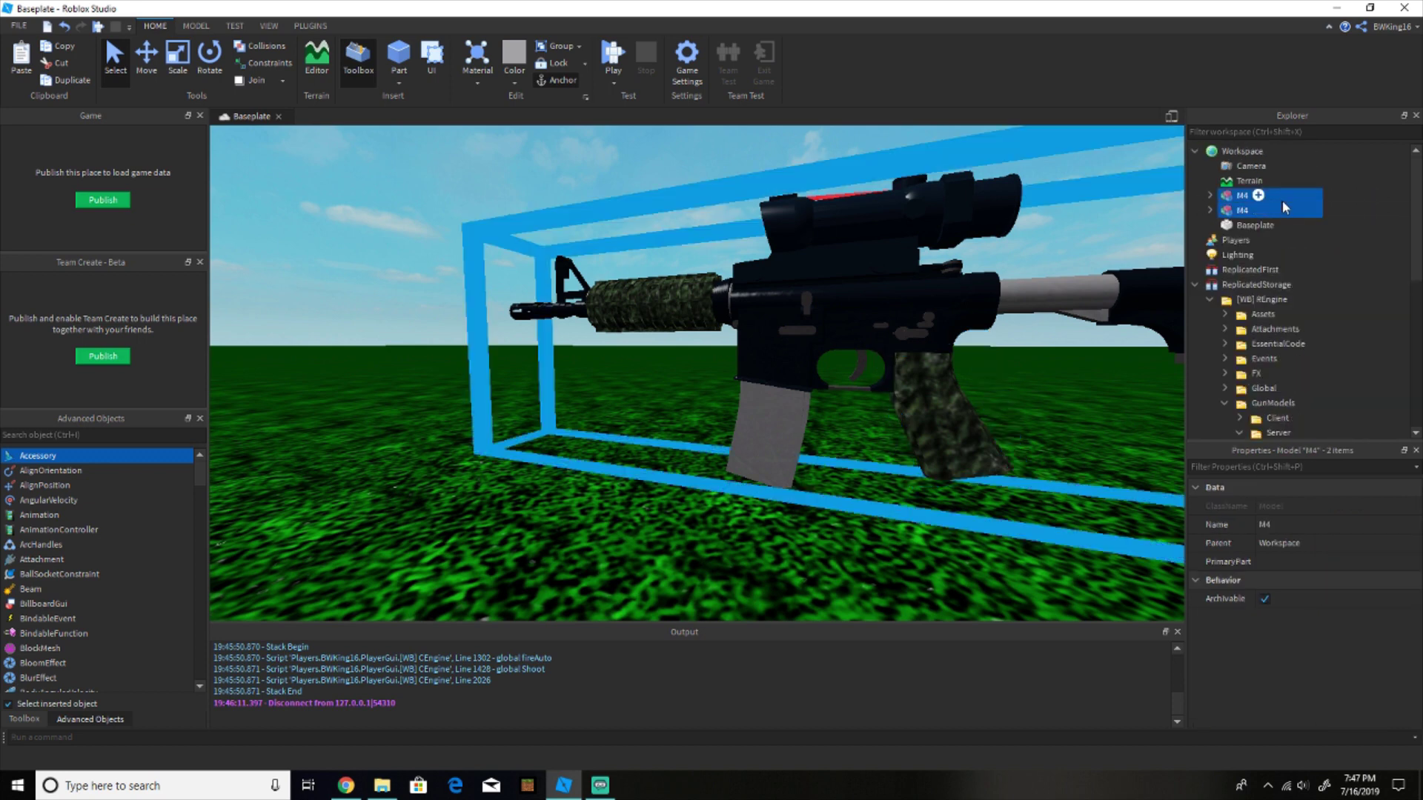
left_click_drag(1229, 193, 1281, 379)
scroll(1268, 295, "down", 1)
Move the M4 copy whose Bolt has no child objects from the Client folder into the Server folder
left_click(1256, 389)
scroll(1266, 387, "down", 1)
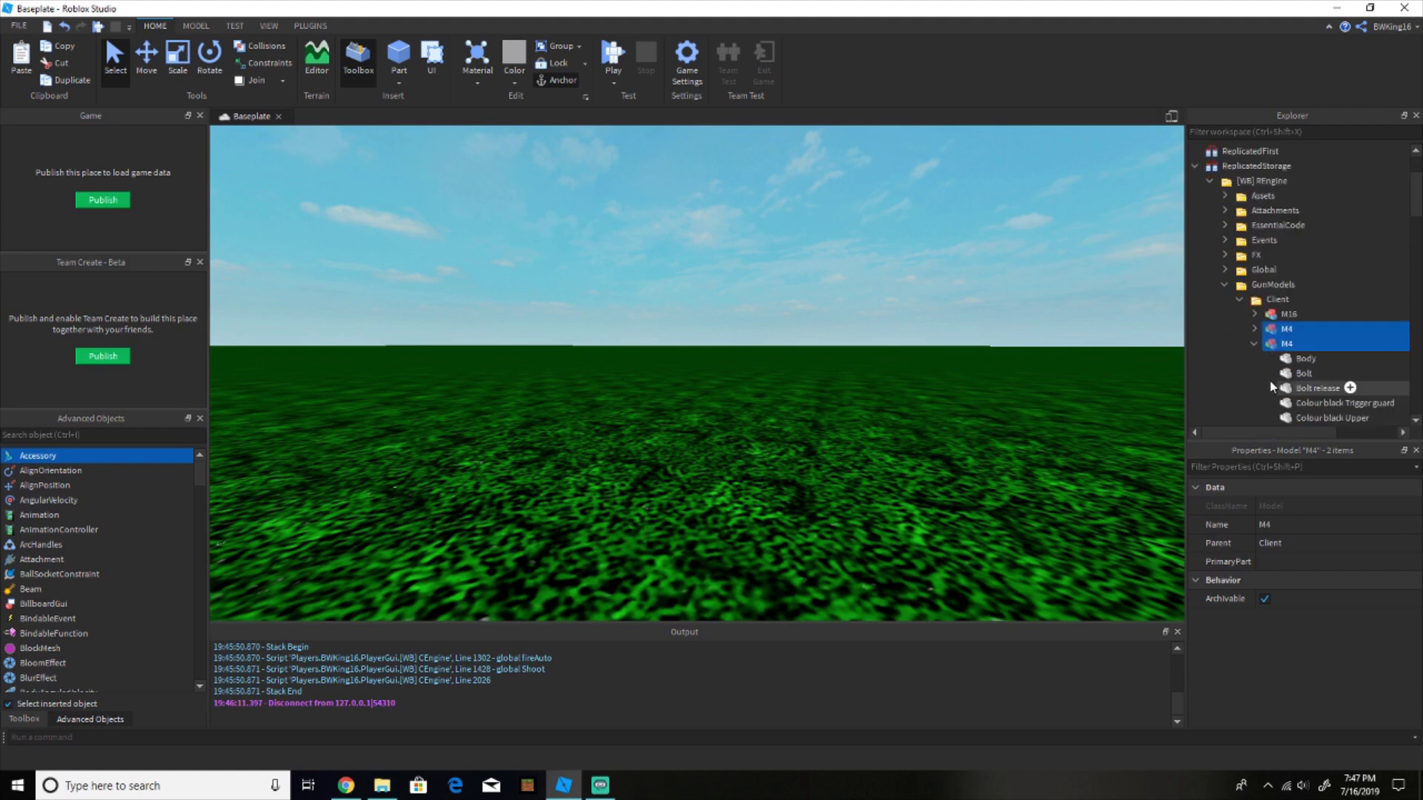
left_click(1282, 375)
left_click(1196, 344)
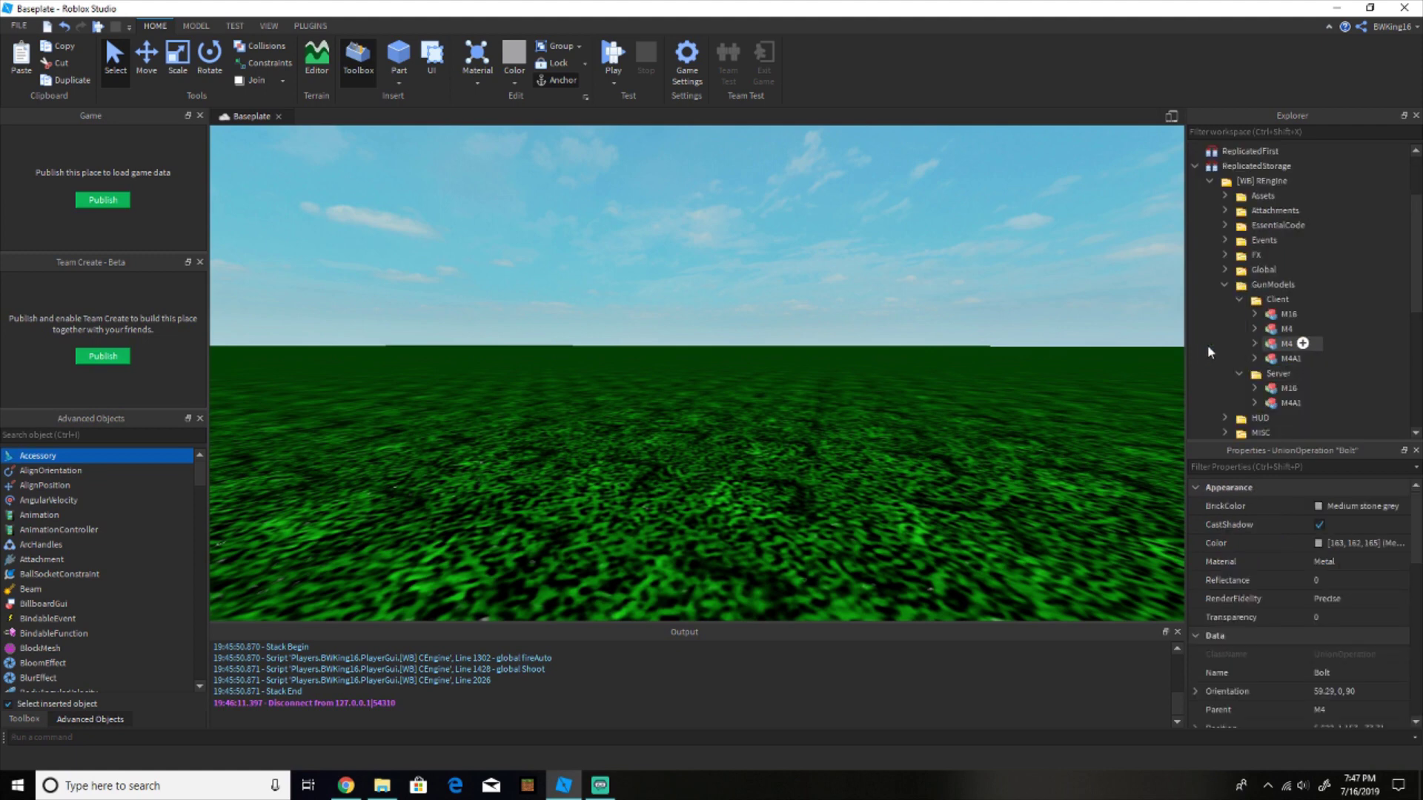
left_click_drag(1267, 349, 1269, 377)
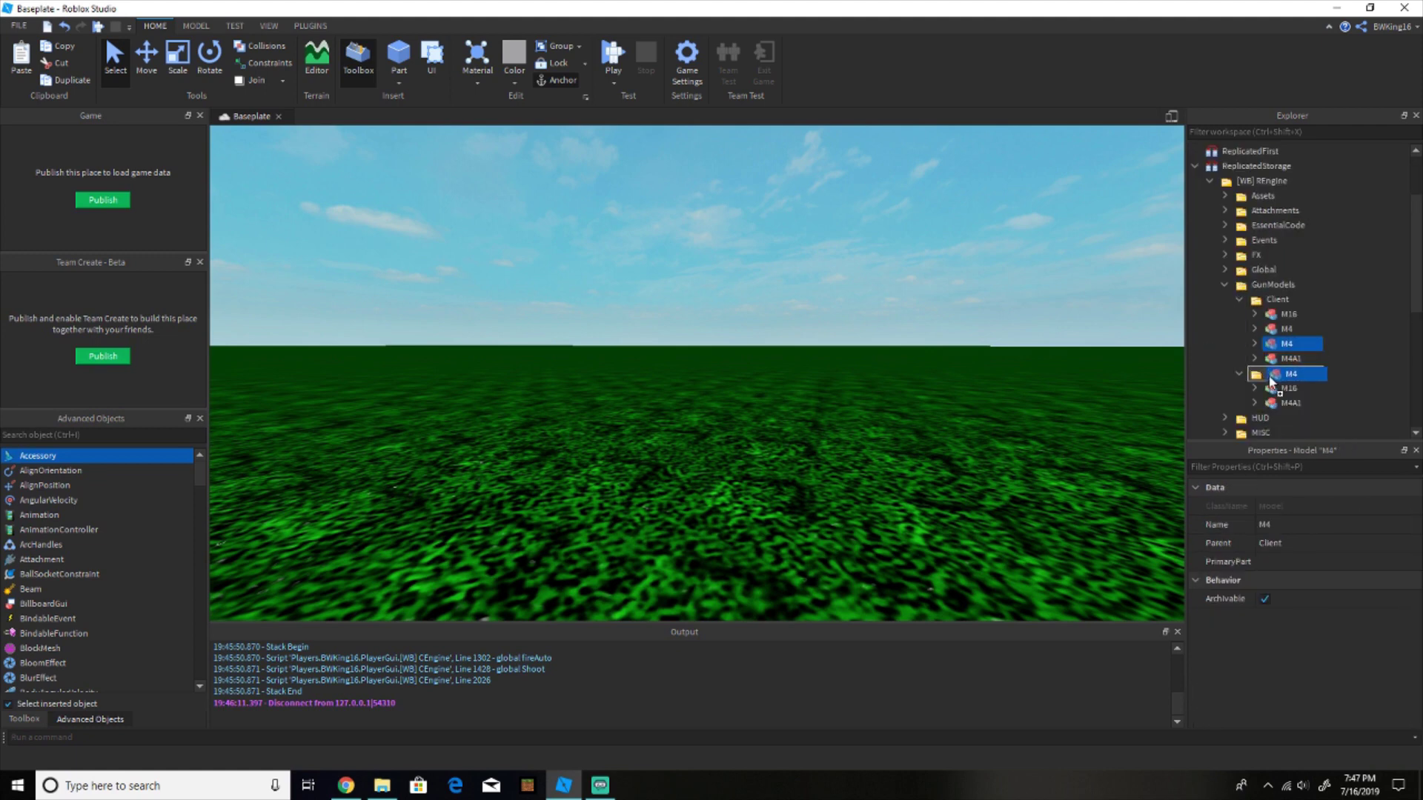
Start a playtest with the M4 equipped and fire several shots to test it
left_click(625, 81)
left_click(628, 98)
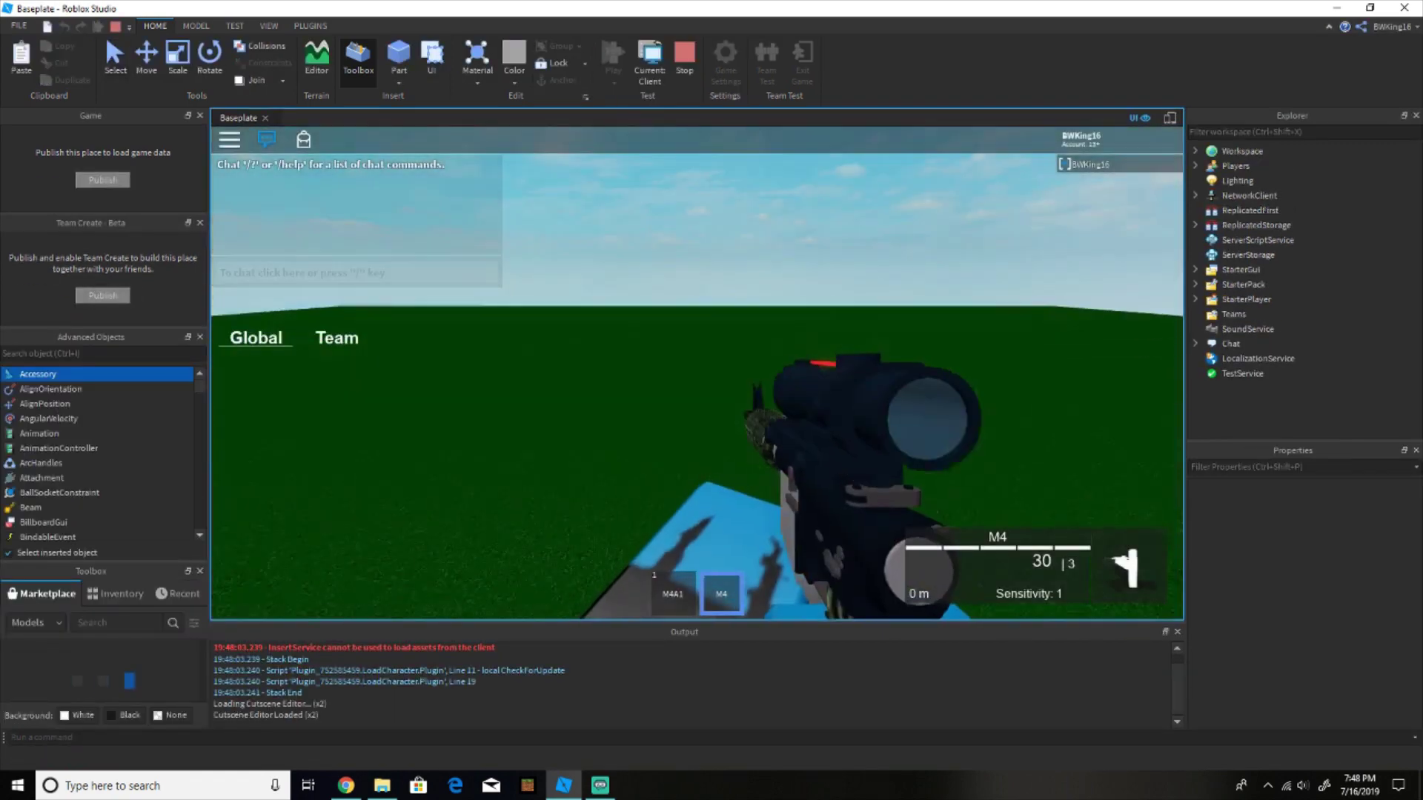
left_click(696, 373)
left_click(696, 373)
left_click(697, 373)
left_click(697, 373)
left_click(697, 372)
left_click(697, 373)
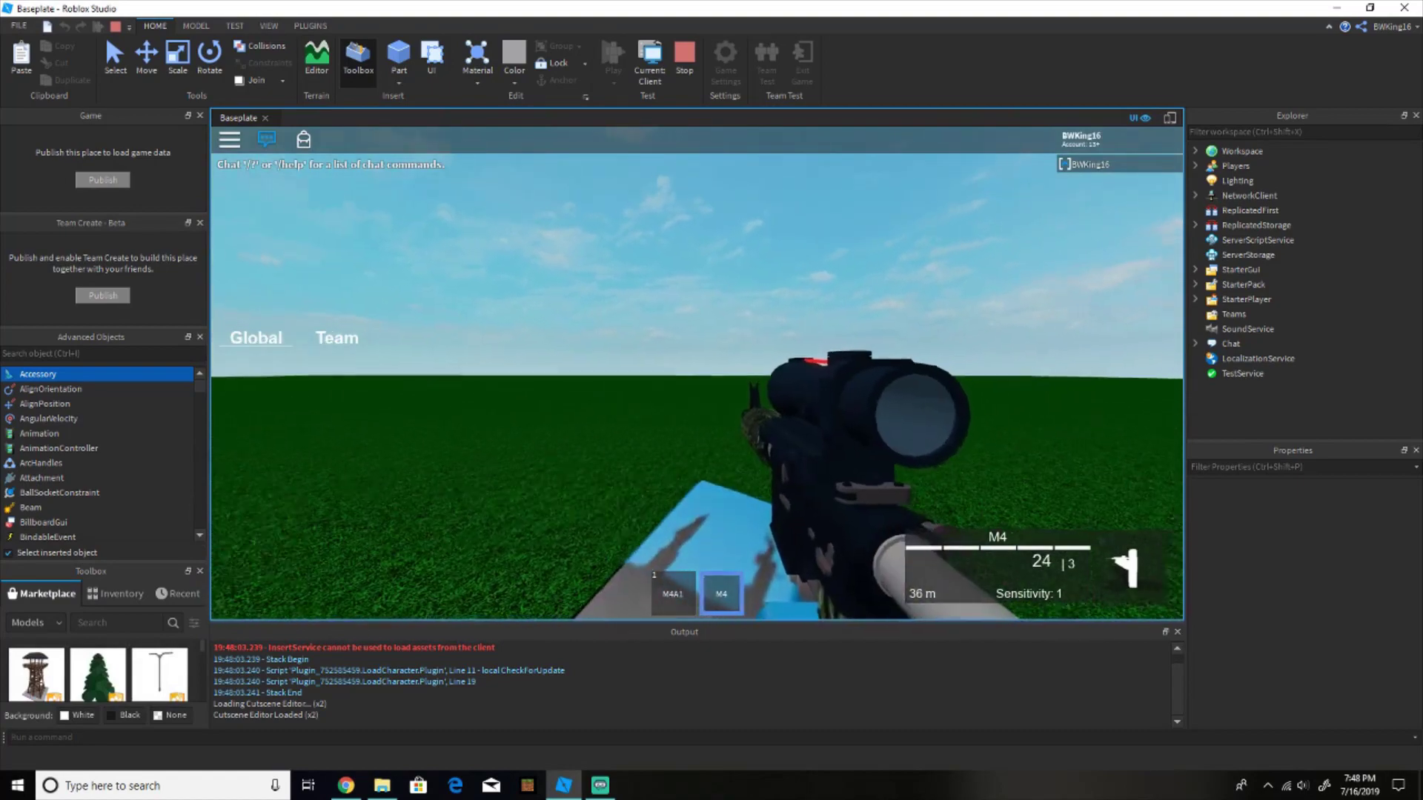
Test aiming the M4 and check its view in first and third person, ending the playtest
right_click(697, 373)
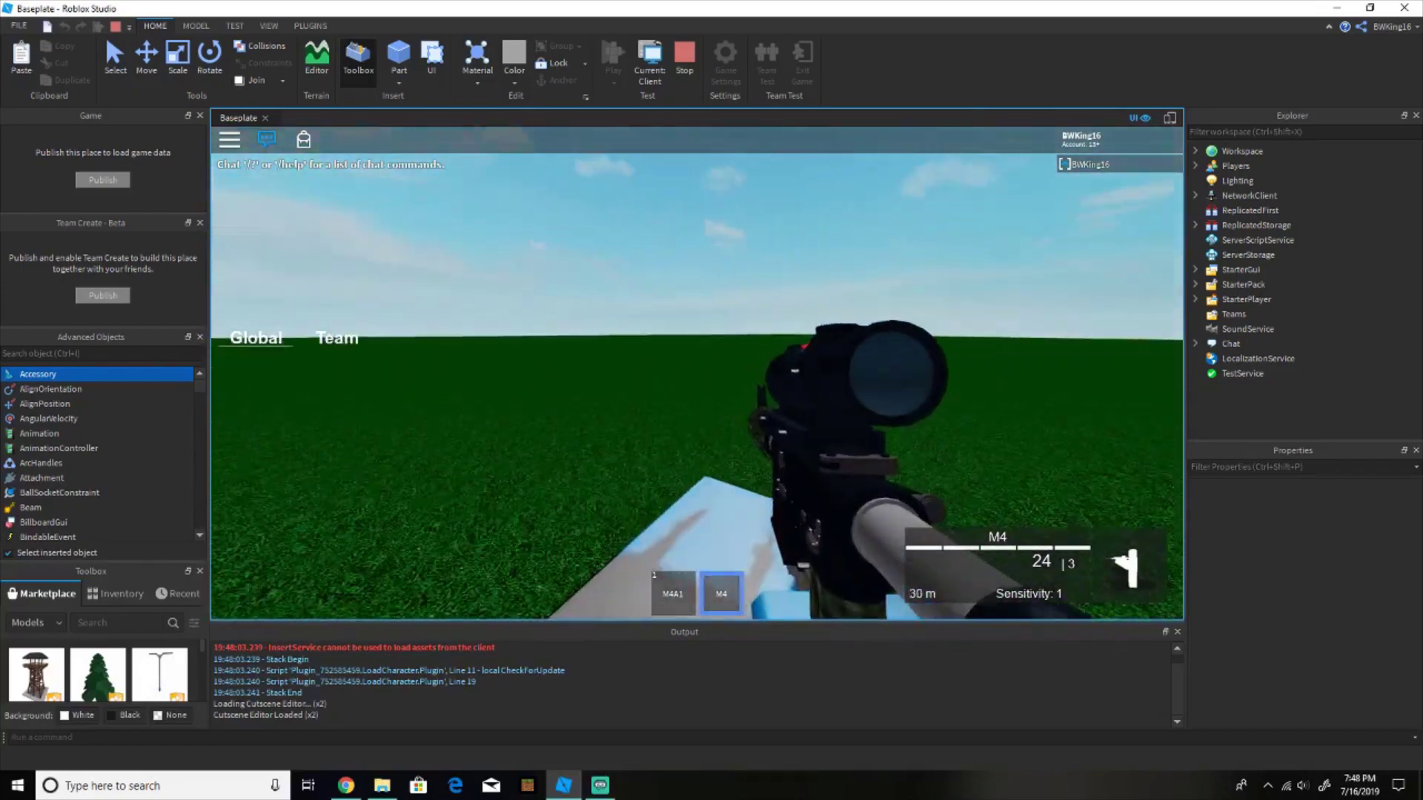
right_click(697, 375)
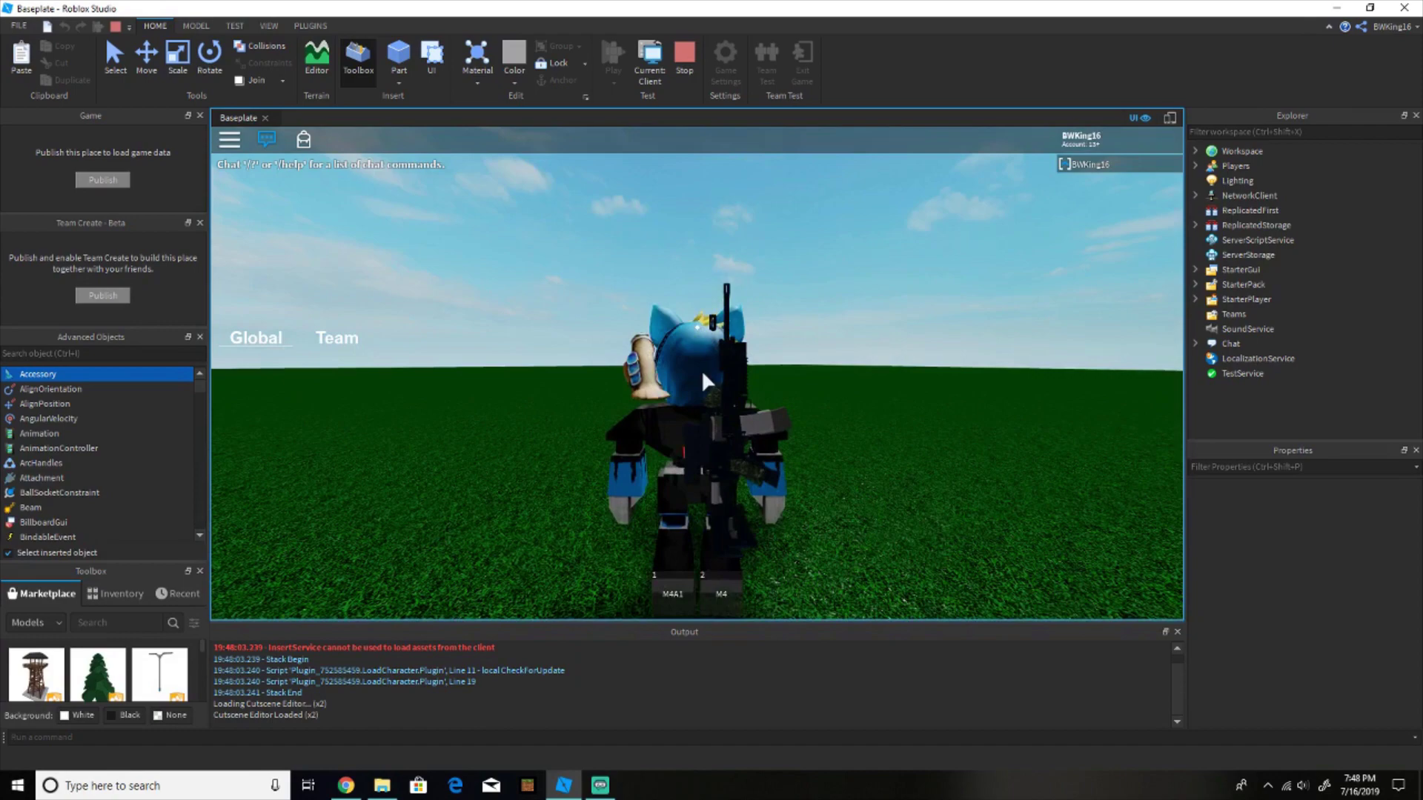
scroll(701, 369, "up", 5)
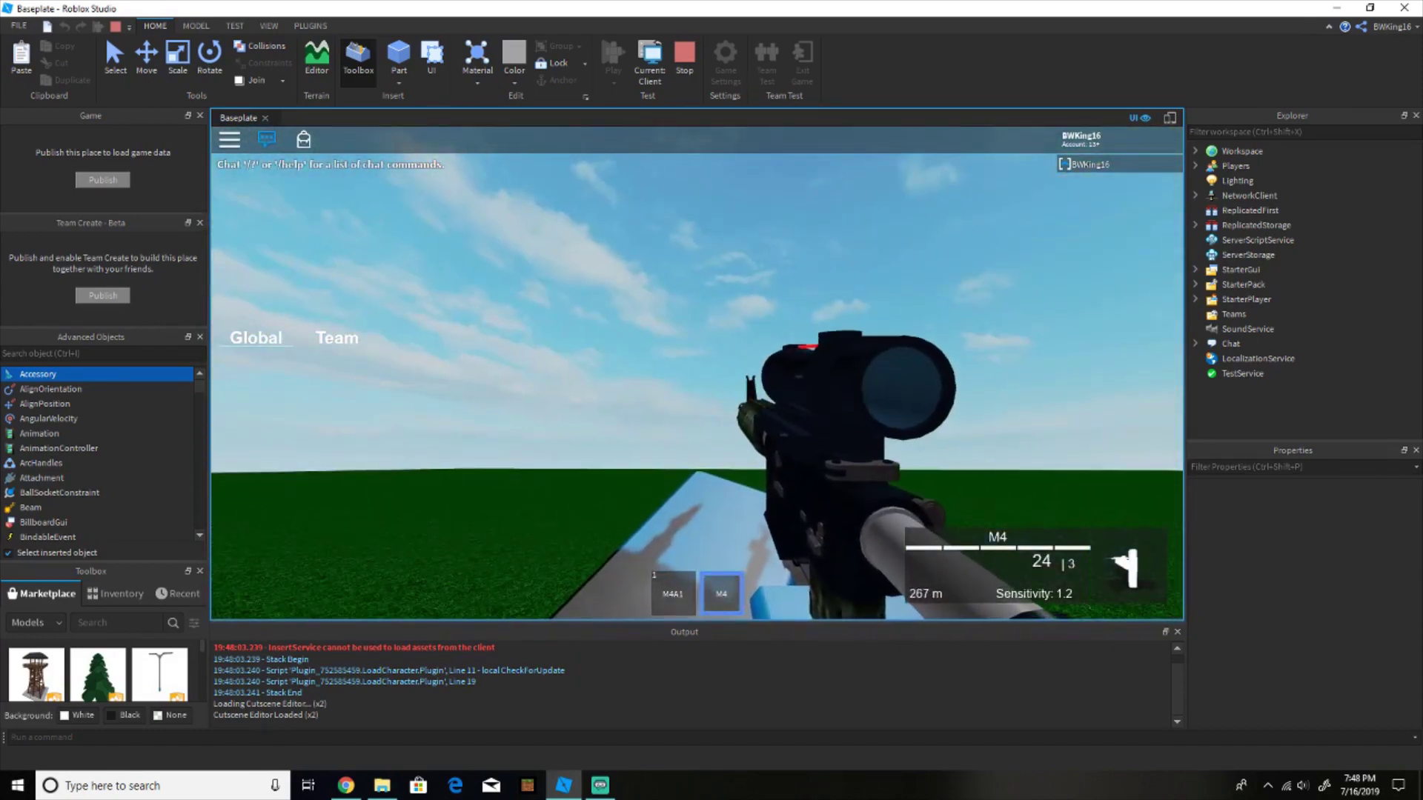
key("2")
scroll(697, 372, "down", 3)
left_click(696, 77)
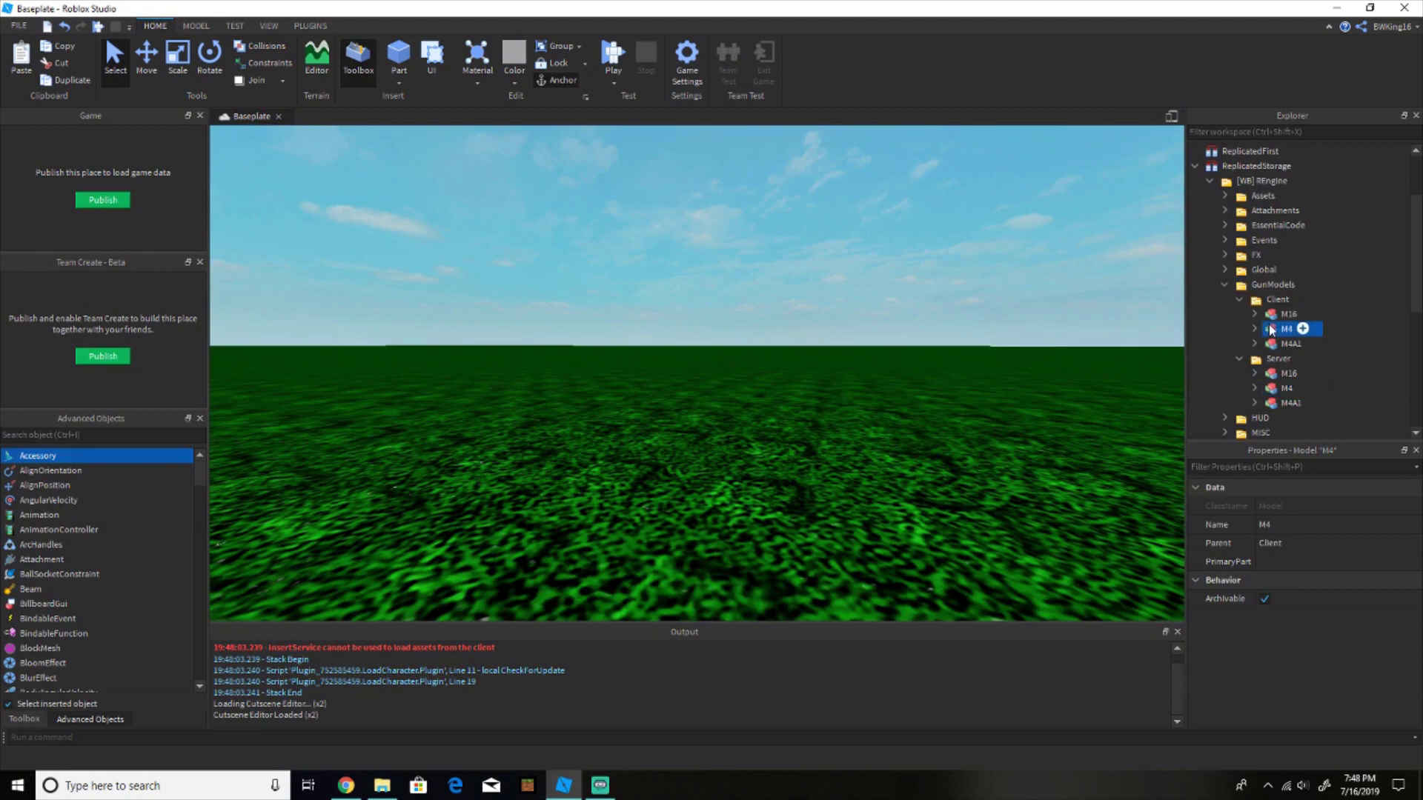
Move the Client folder's M4 model into Workspace
left_click_drag(1272, 331, 1272, 264)
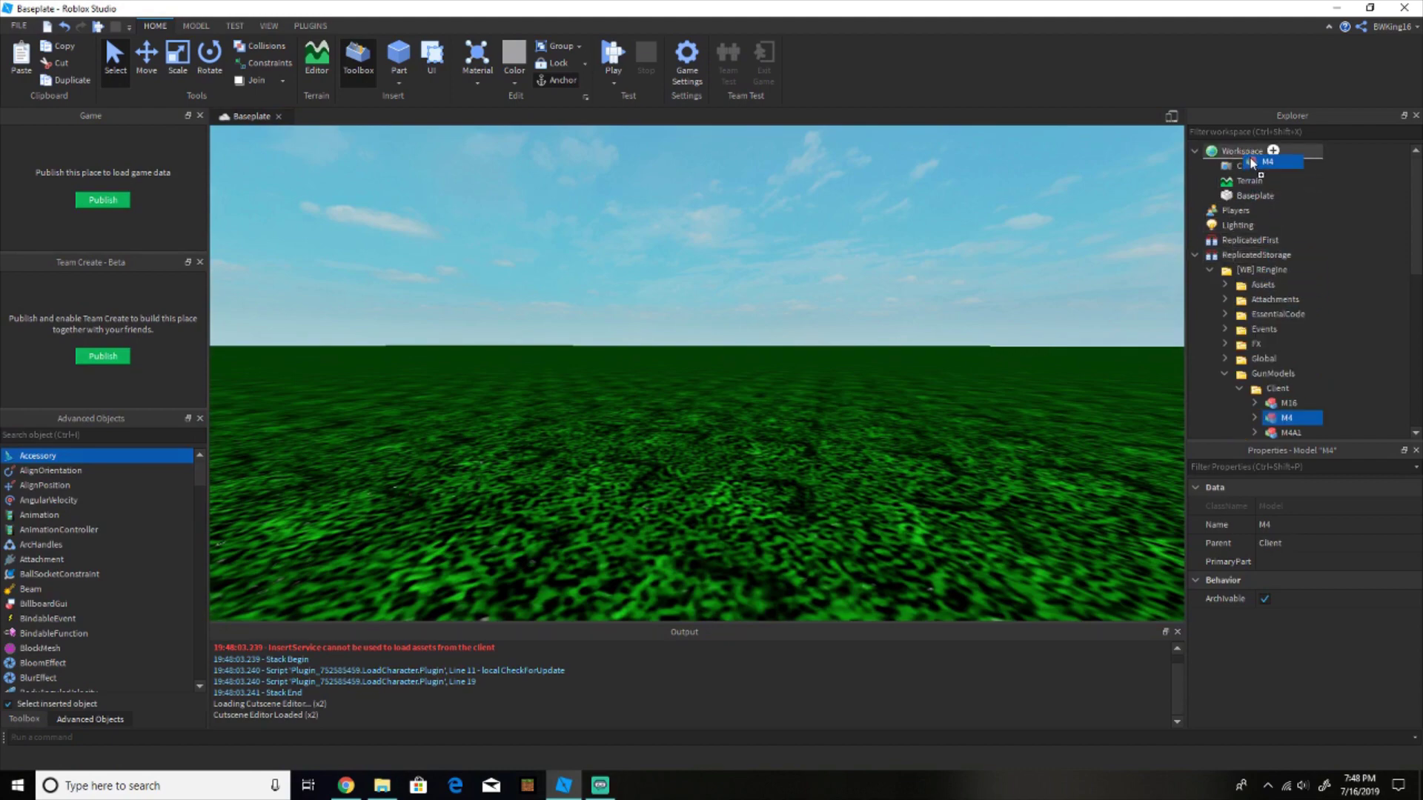
left_click_drag(1251, 162, 1247, 154)
scroll(1016, 255, "up", 2)
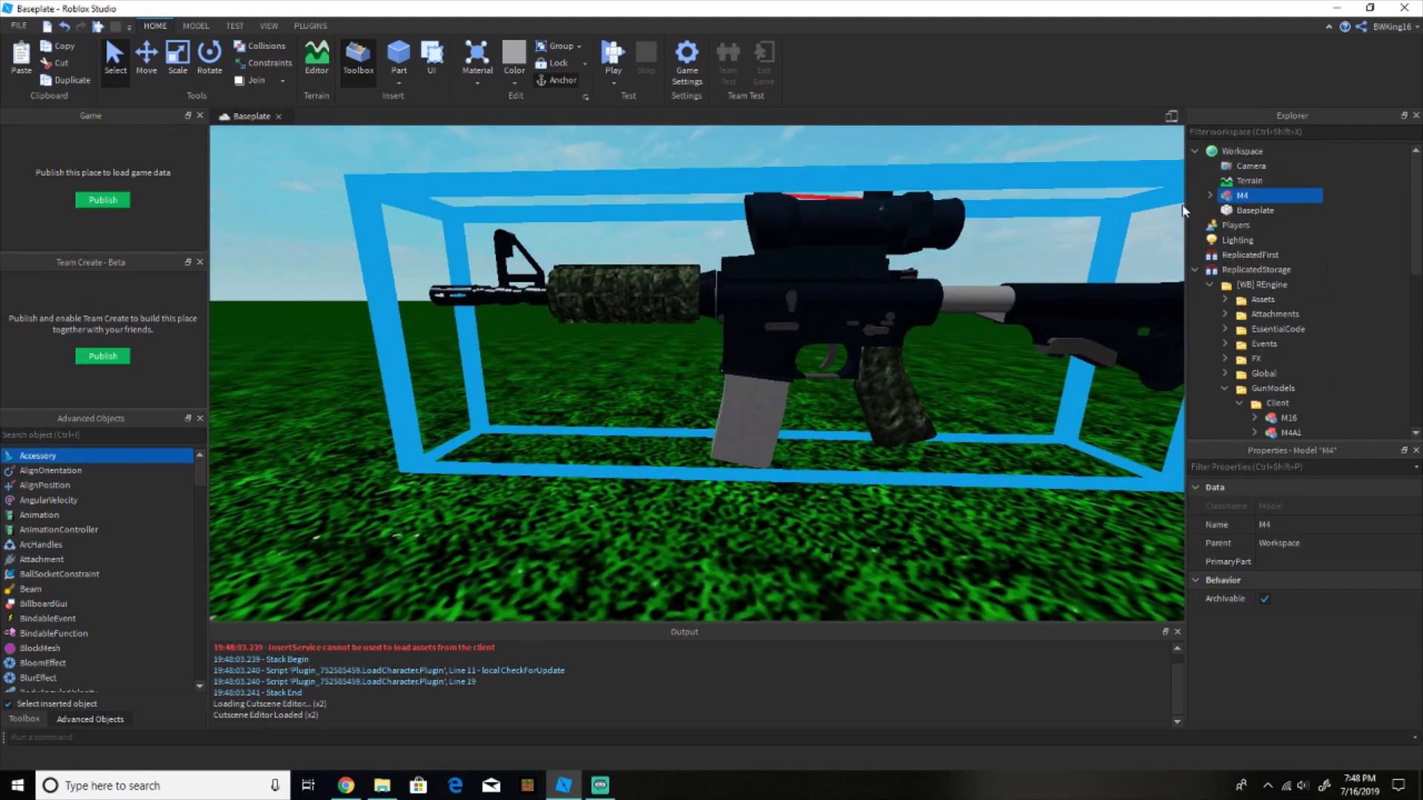
Go through the M4 model's parts from Bolt to Fire selector, checking where each sits on the rifle
left_click(1208, 196)
left_click(1246, 210)
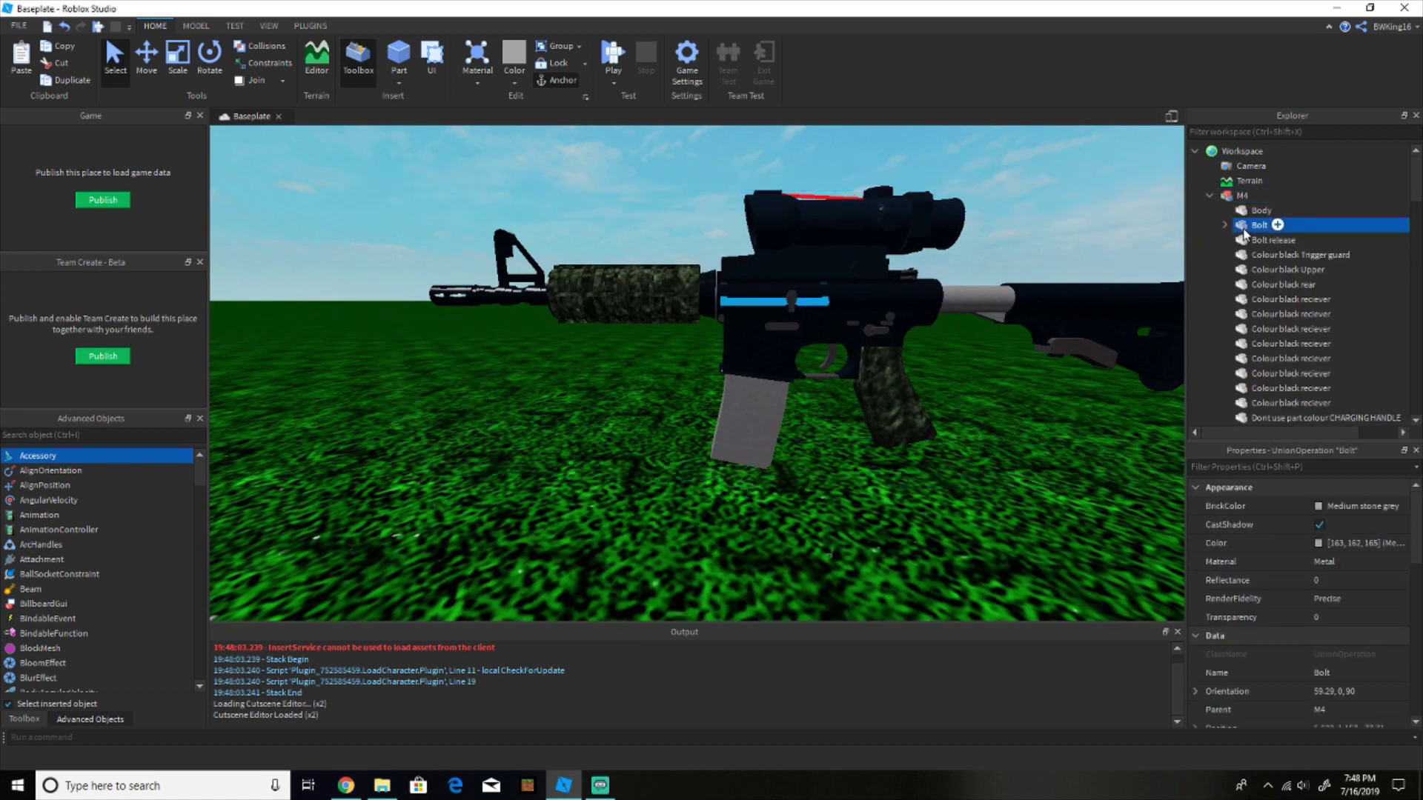
key("Down")
key("Down")
key("Down")
key("Down")
key("Down")
key("Down")
key("Down")
key("Down")
key("Down")
key("Down")
key("Down")
key("Down")
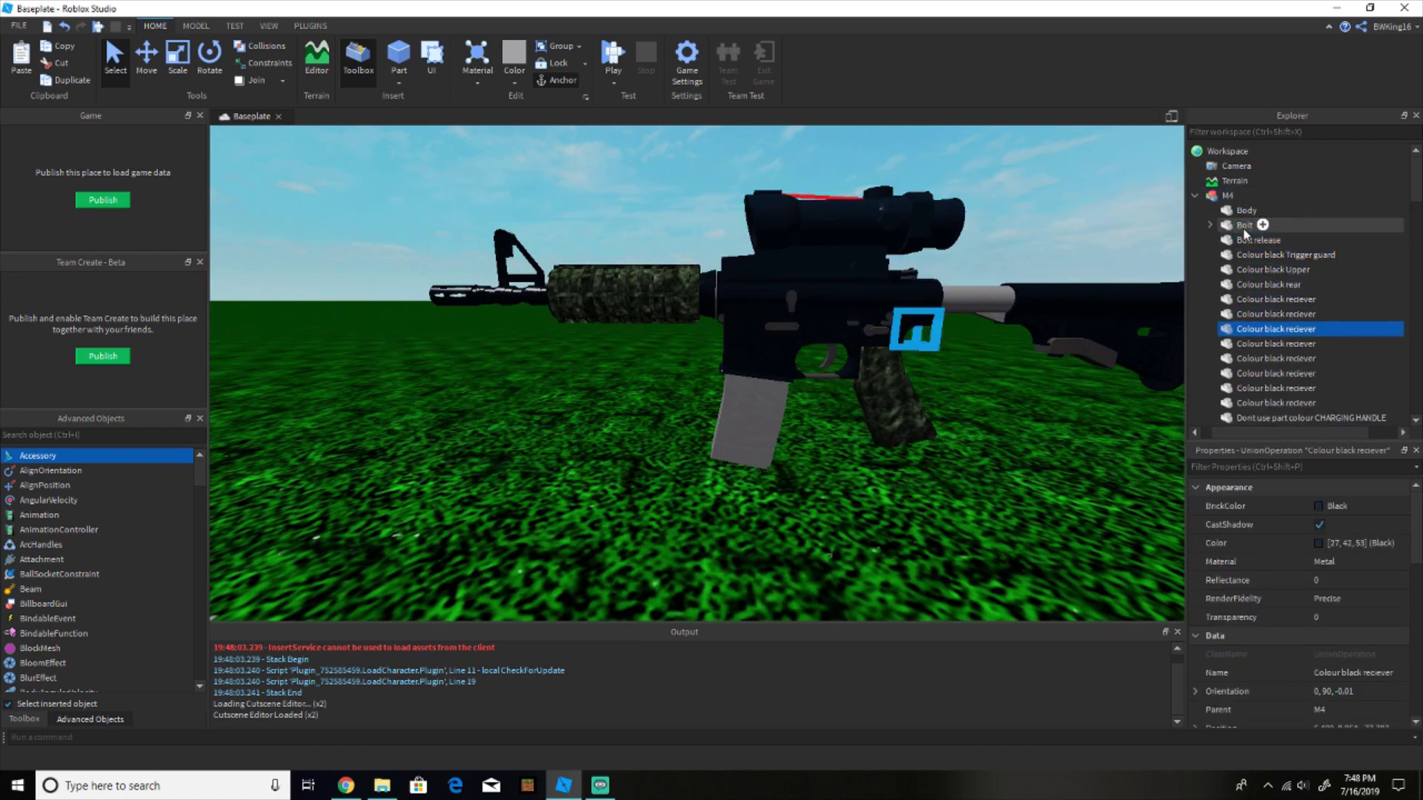
key("Down")
key("Down")
key("Down")
key("Down")
key("Down")
scroll(1253, 252, "down", 1)
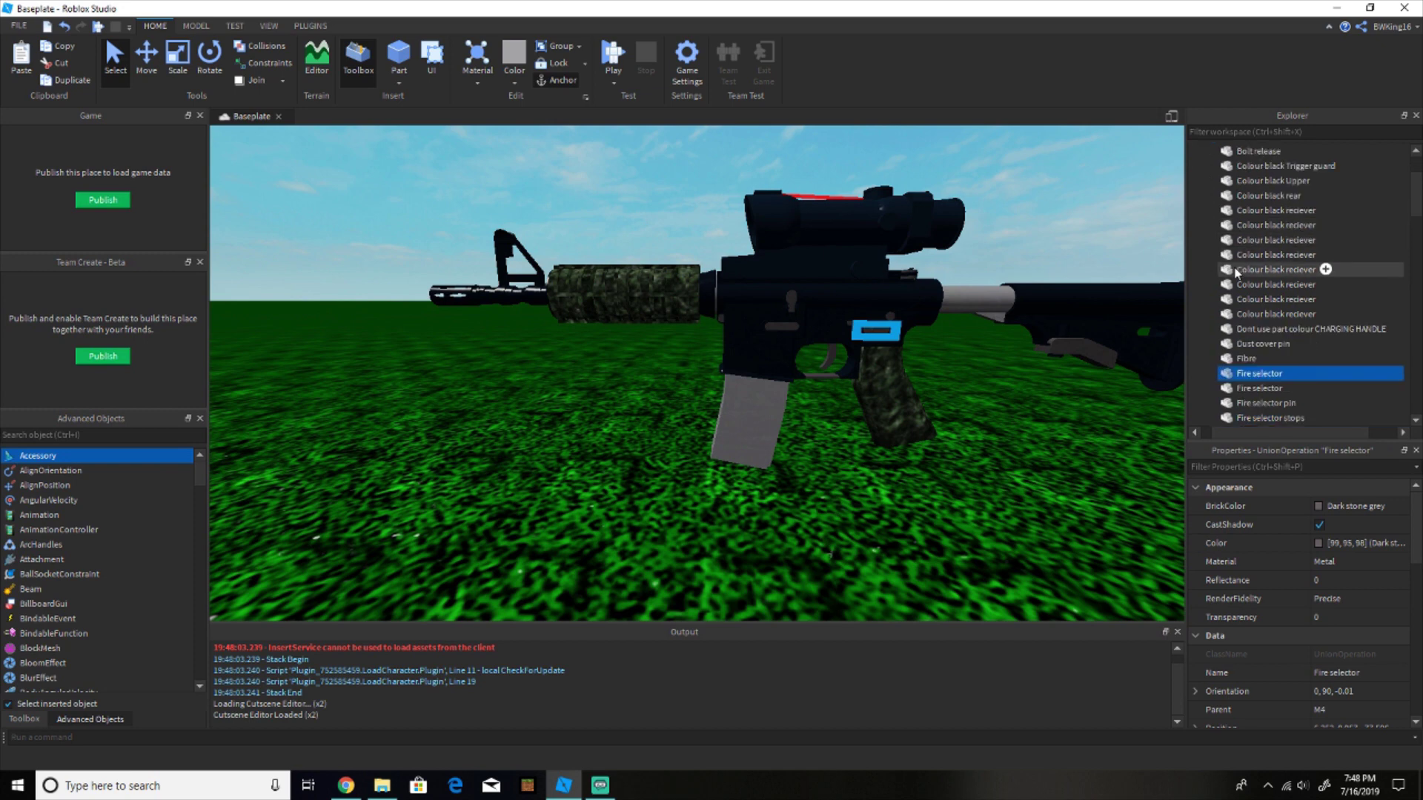
left_click(1258, 331)
scroll(1259, 334, "down", 1)
left_click(1259, 332)
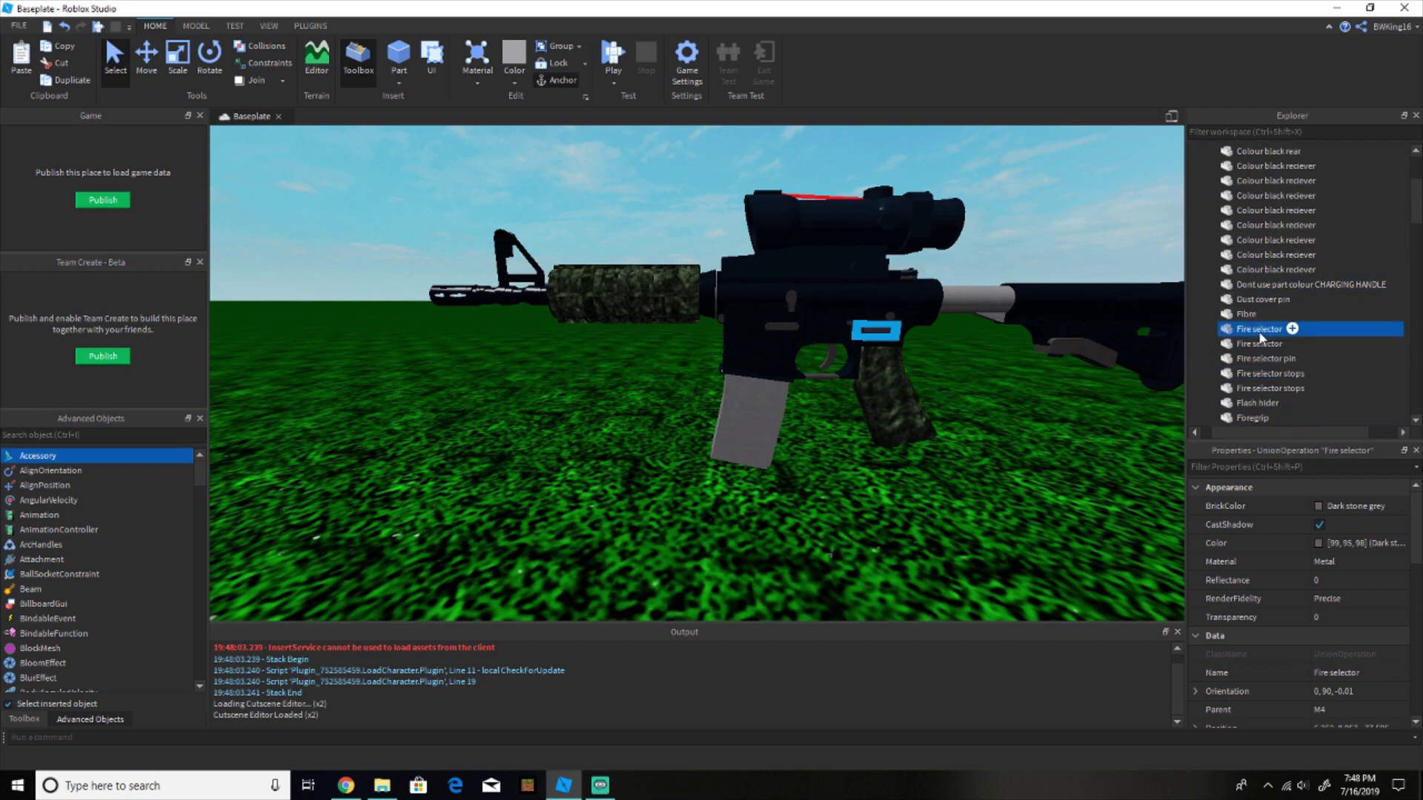
Turn off move snapping and raise the M4's Grip part to a height of about 0.7
scroll(1259, 330, "down", 6)
scroll(1243, 289, "down", 6)
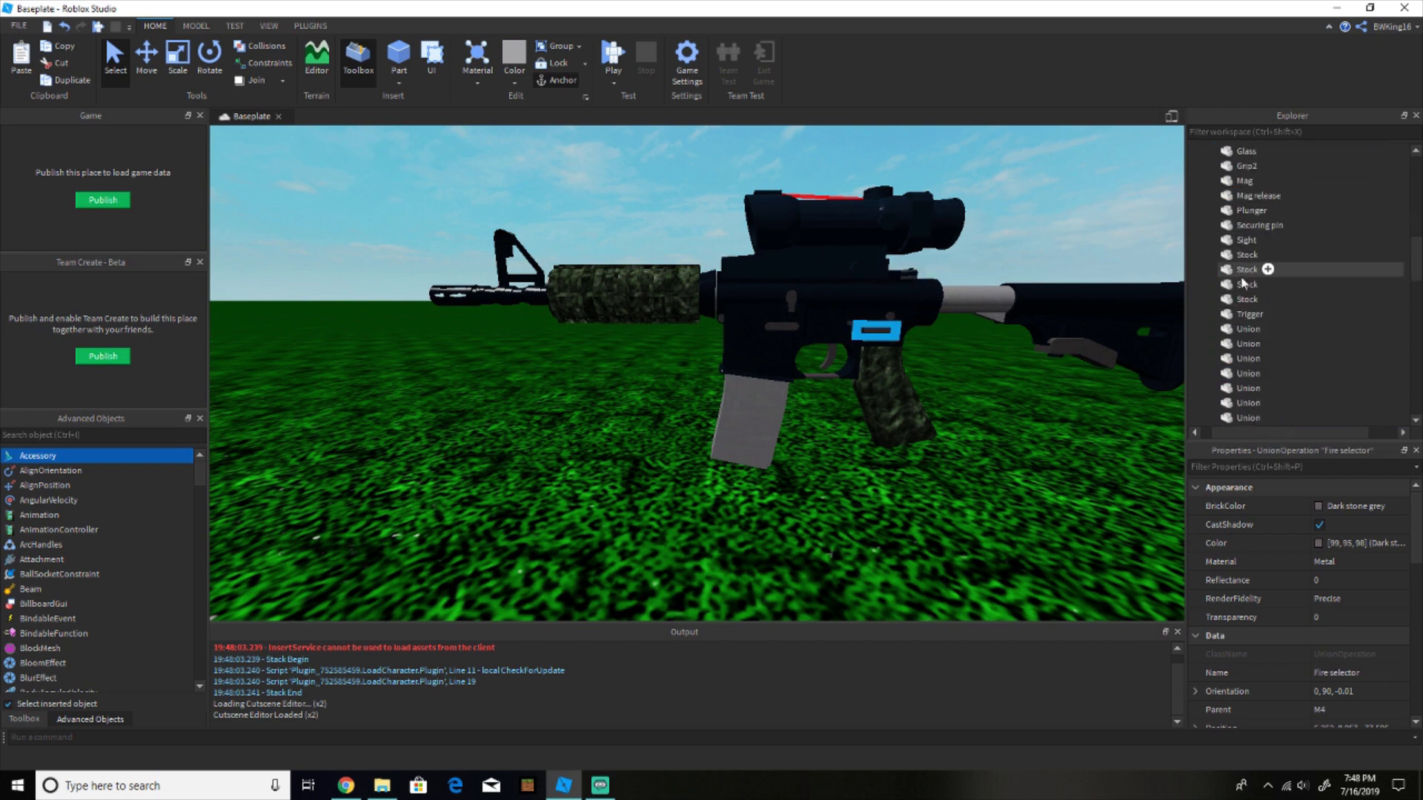
left_click(1244, 299)
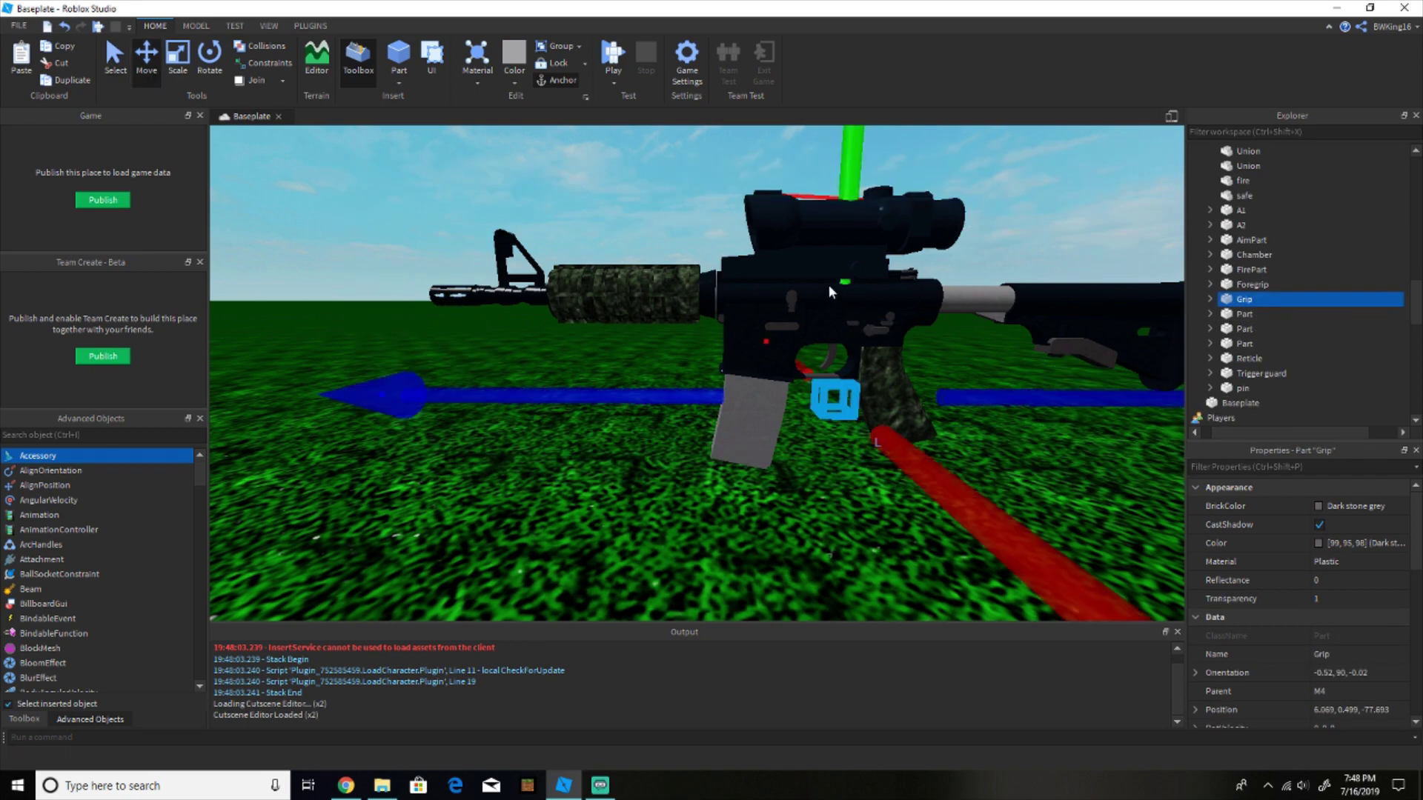
right_click_drag(828, 285, 829, 286)
scroll(821, 284, "down", 1)
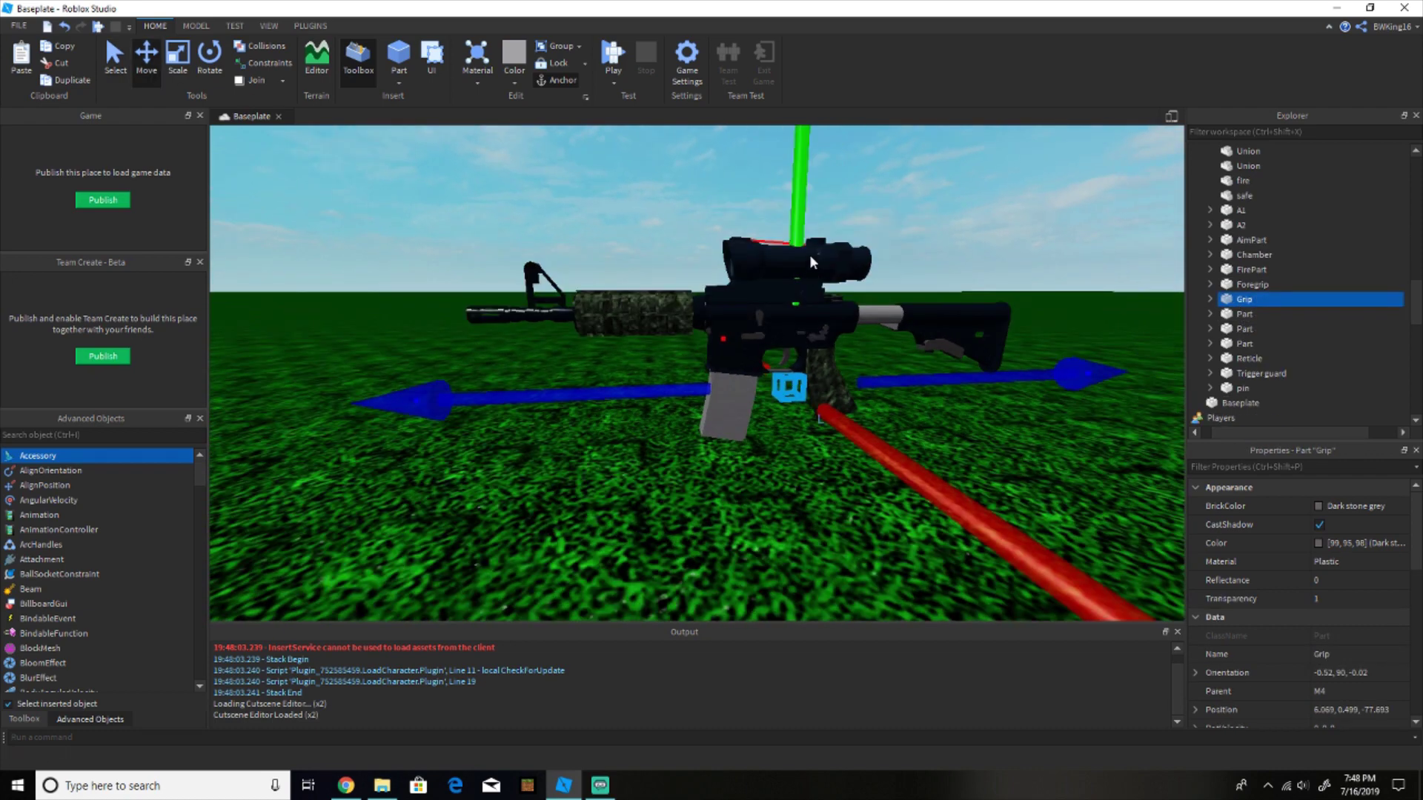
left_click(196, 26)
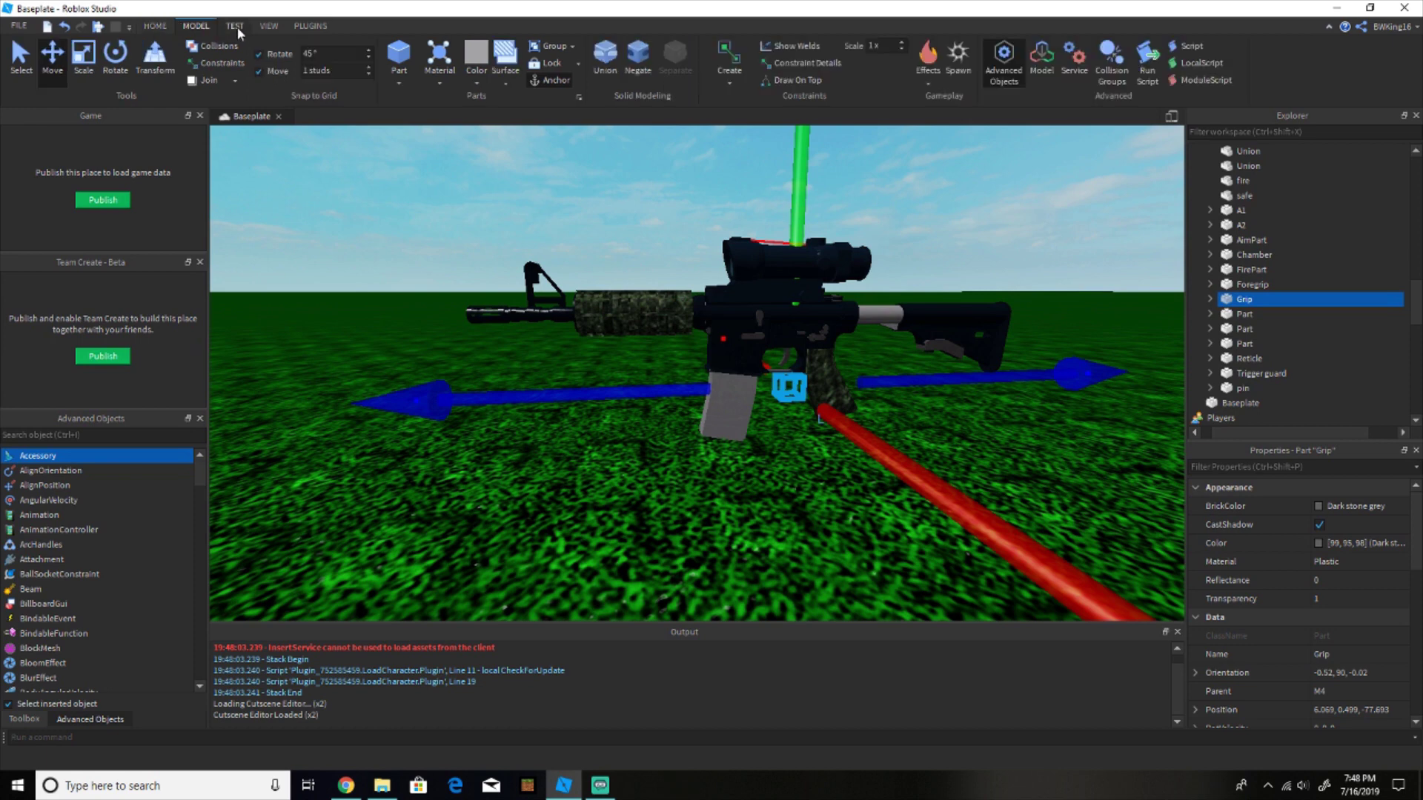
left_click_drag(802, 240, 801, 213)
Move the M4 model from Workspace back into the GunModels Client folder
scroll(1208, 287, "up", 10)
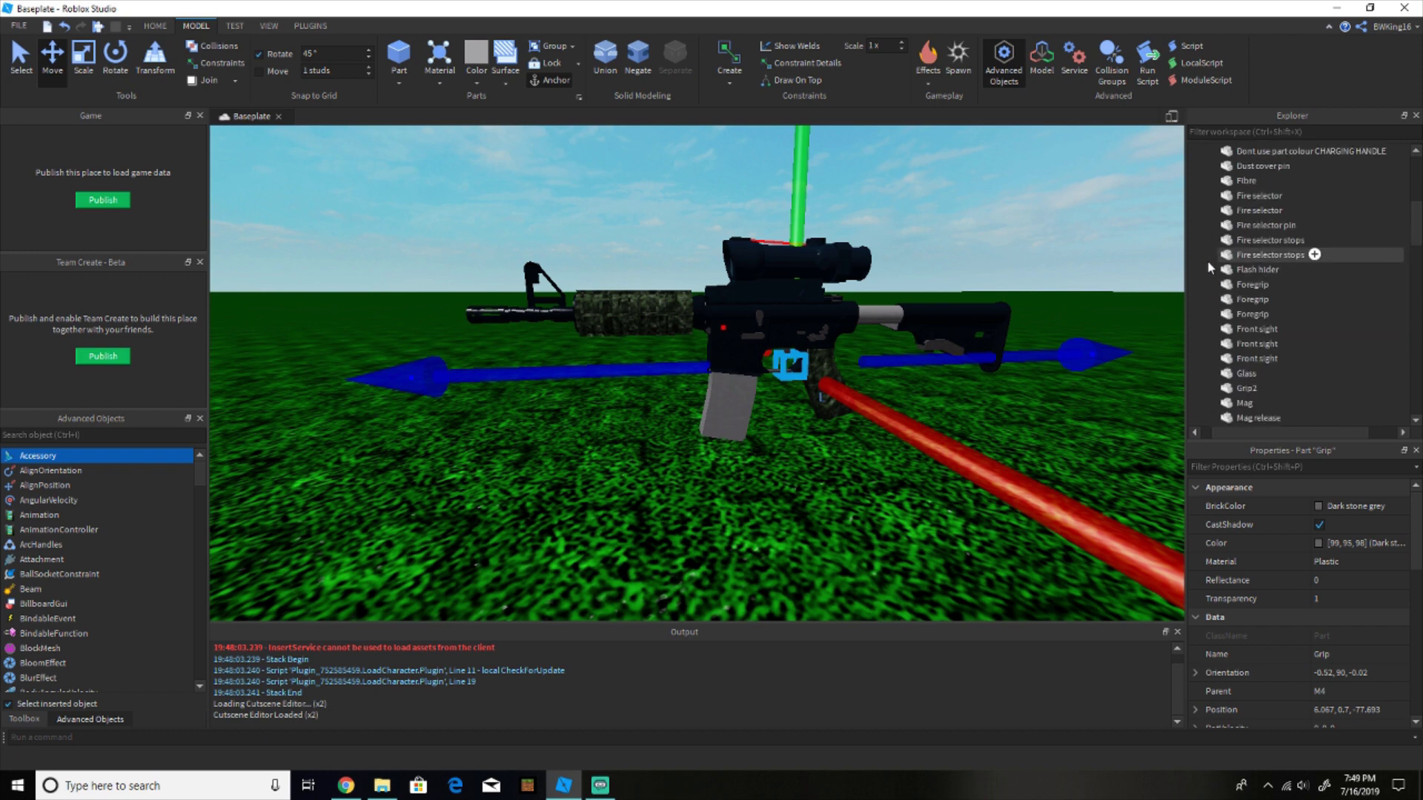
left_click(1194, 196)
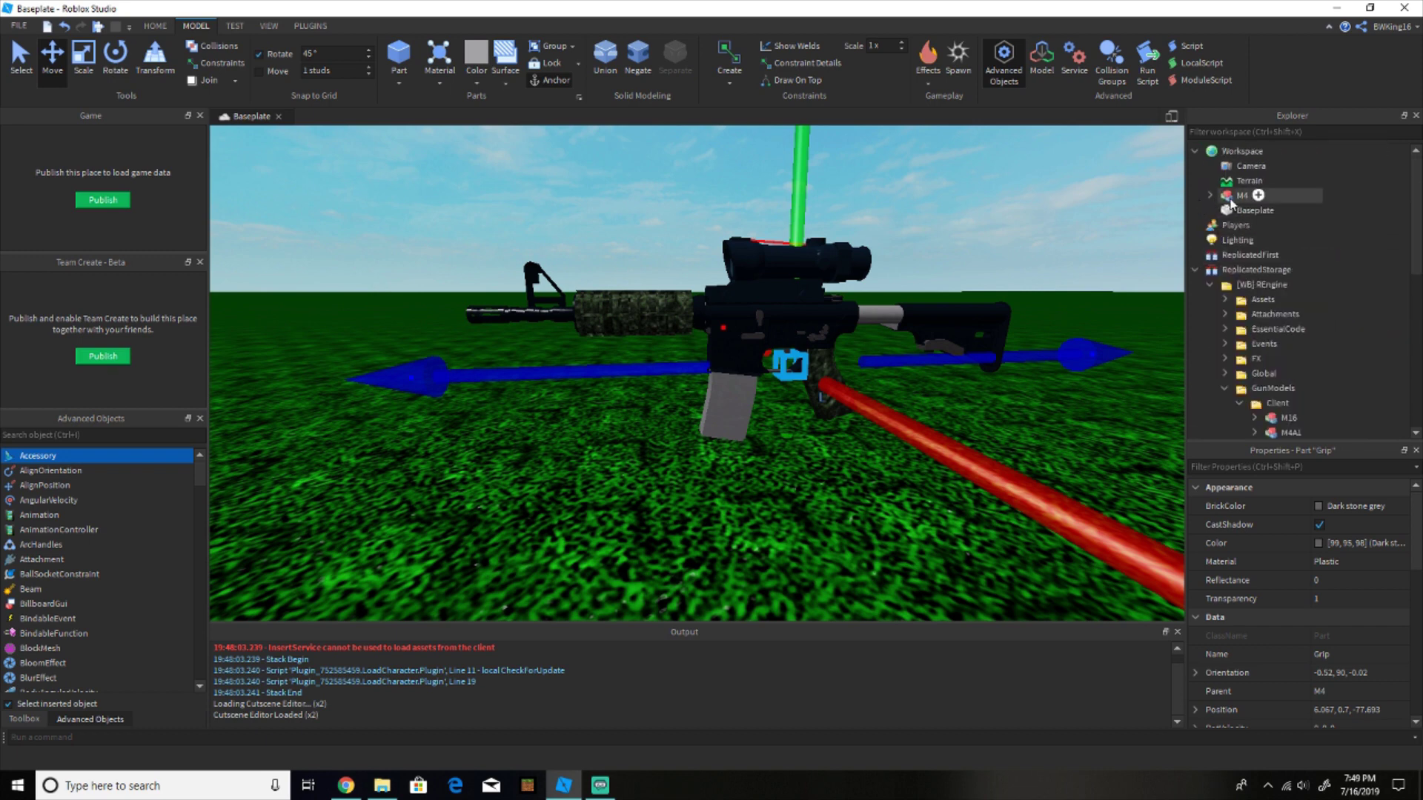
left_click_drag(1225, 197, 1280, 361)
scroll(1272, 319, "down", 1)
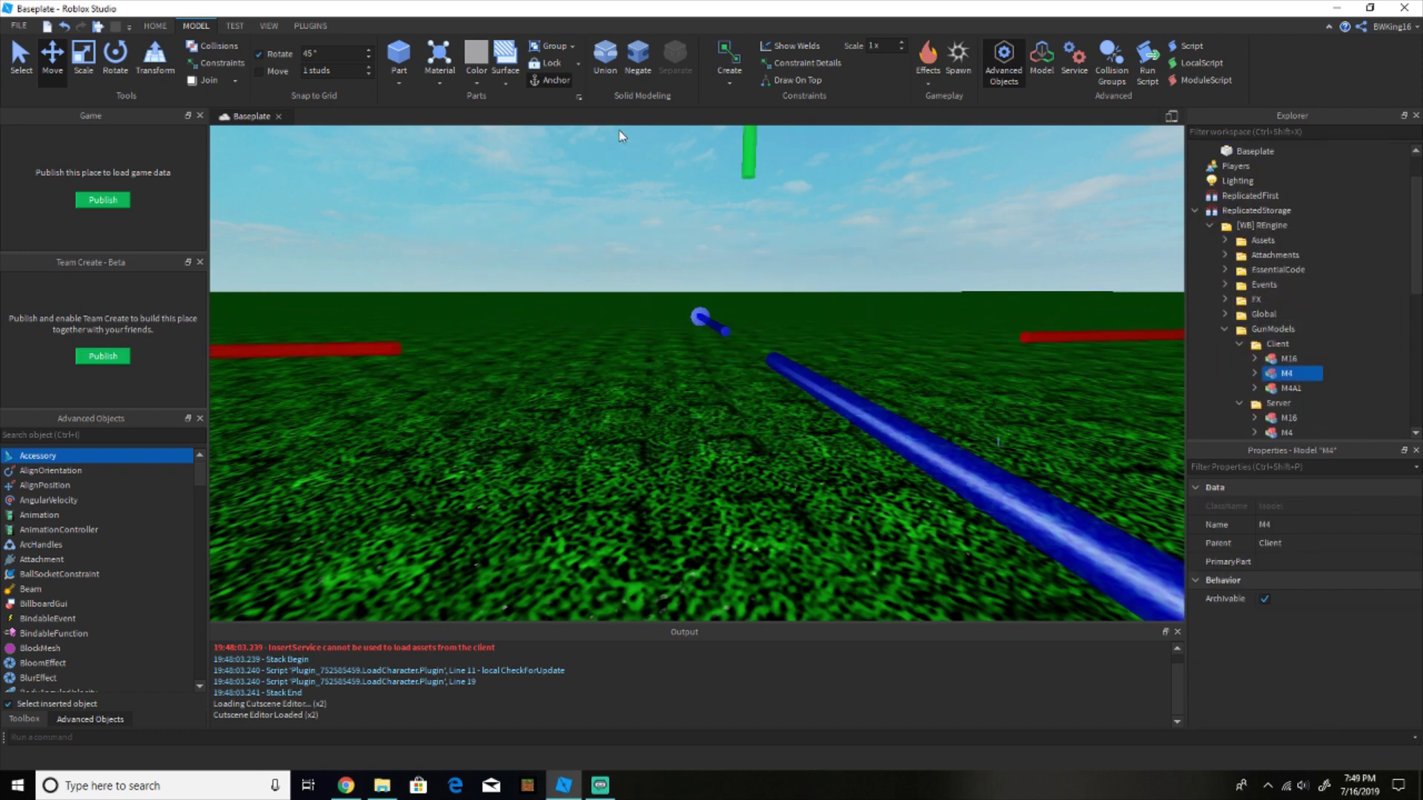
Start a playtest, equip the M4, fire a few shots and open the in-game action menu
left_click(165, 26)
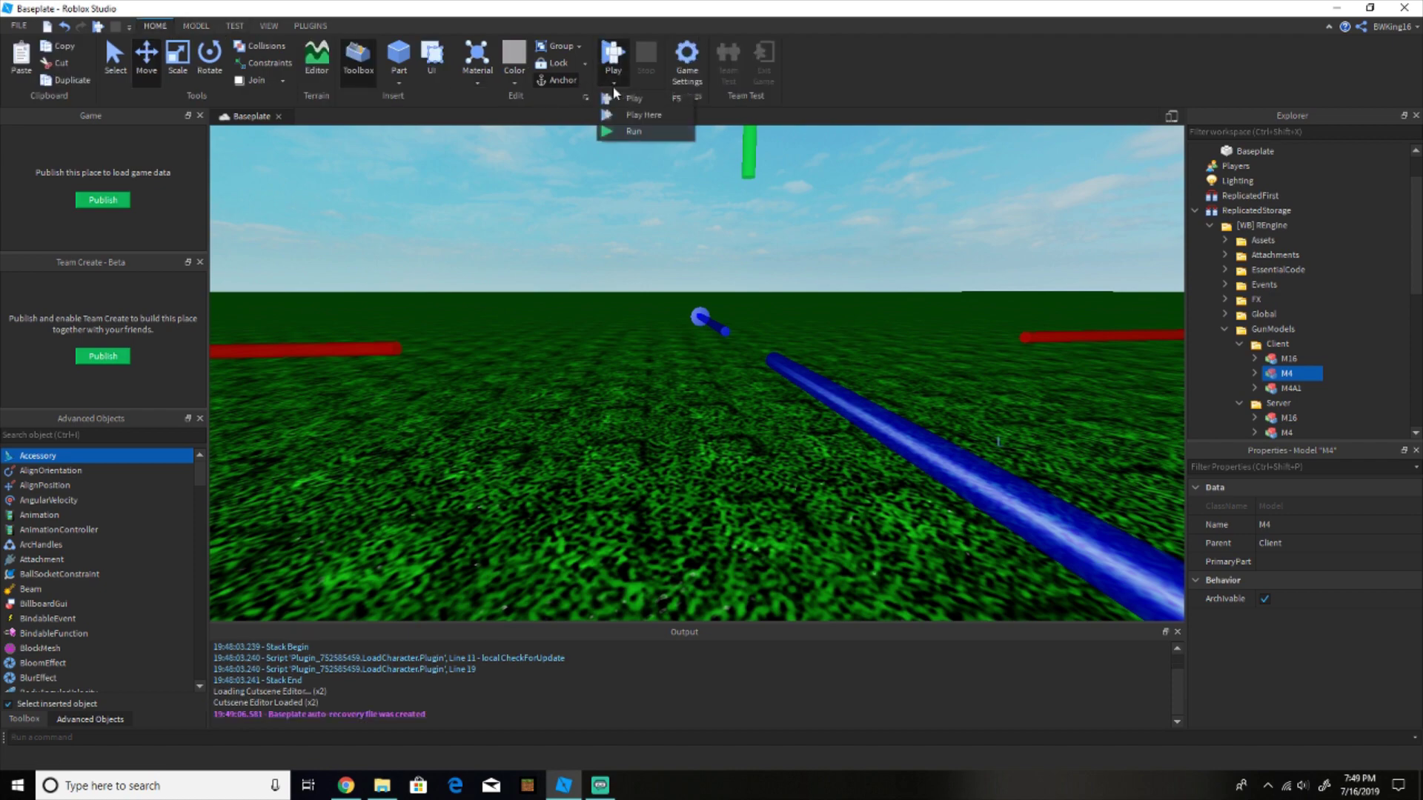
left_click(615, 95)
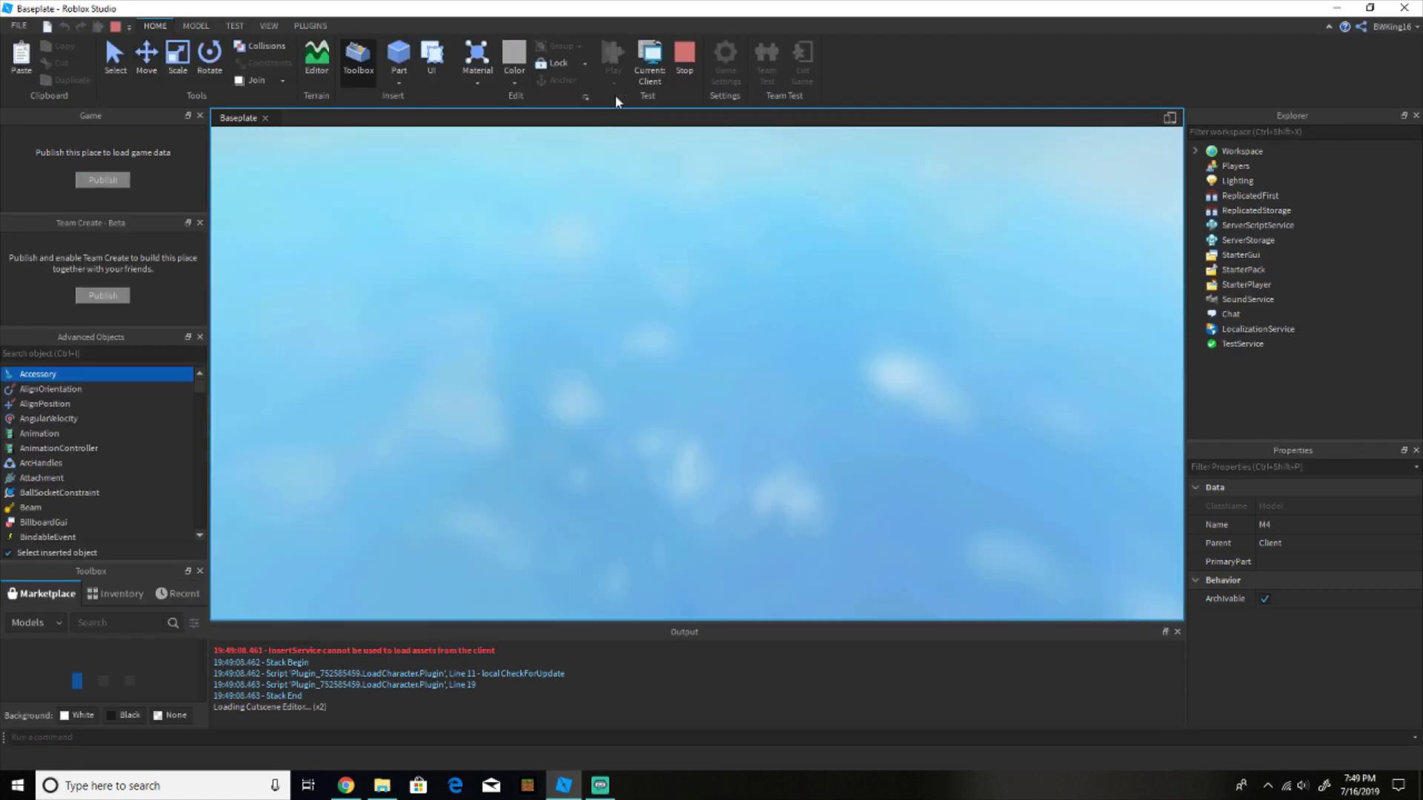
key("2")
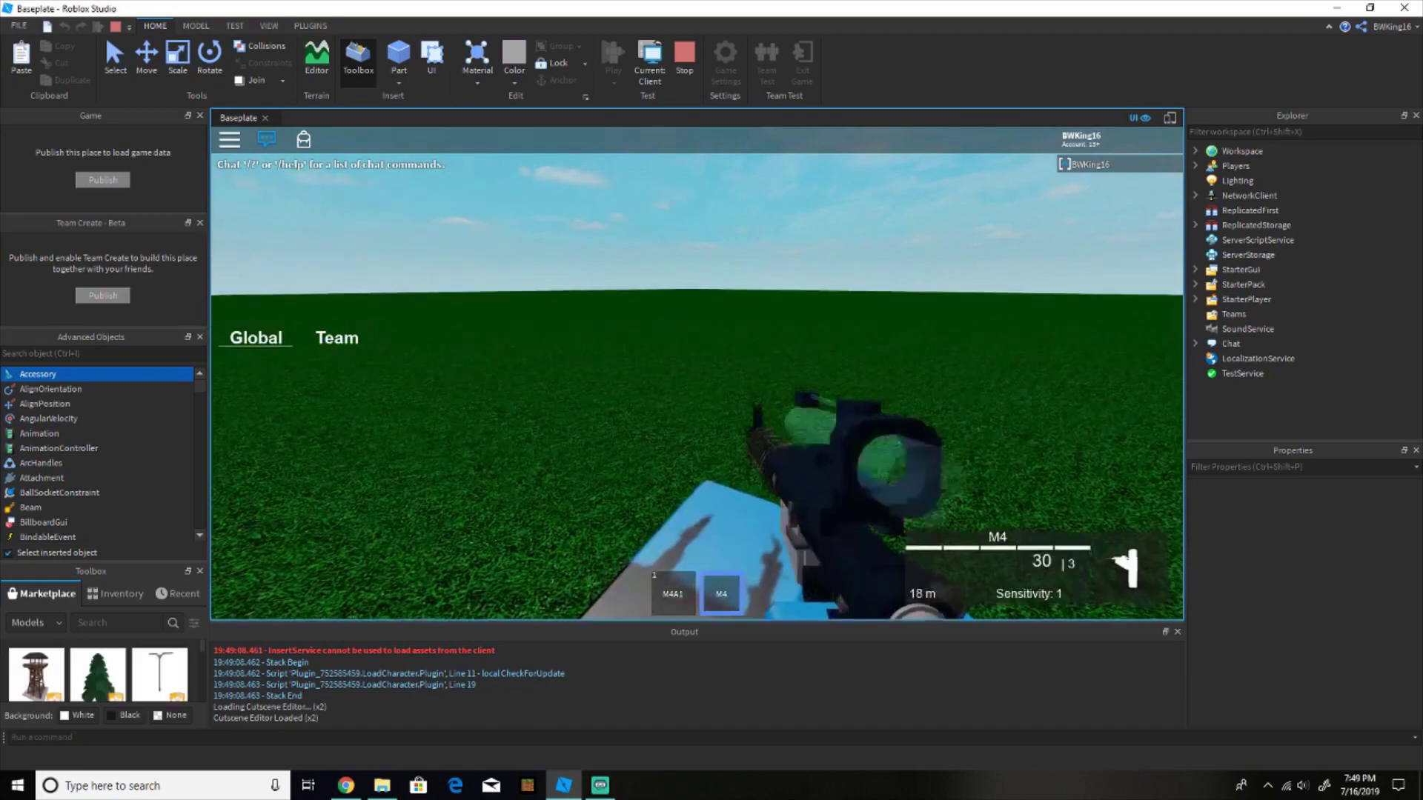
left_click(697, 373)
left_click(697, 373)
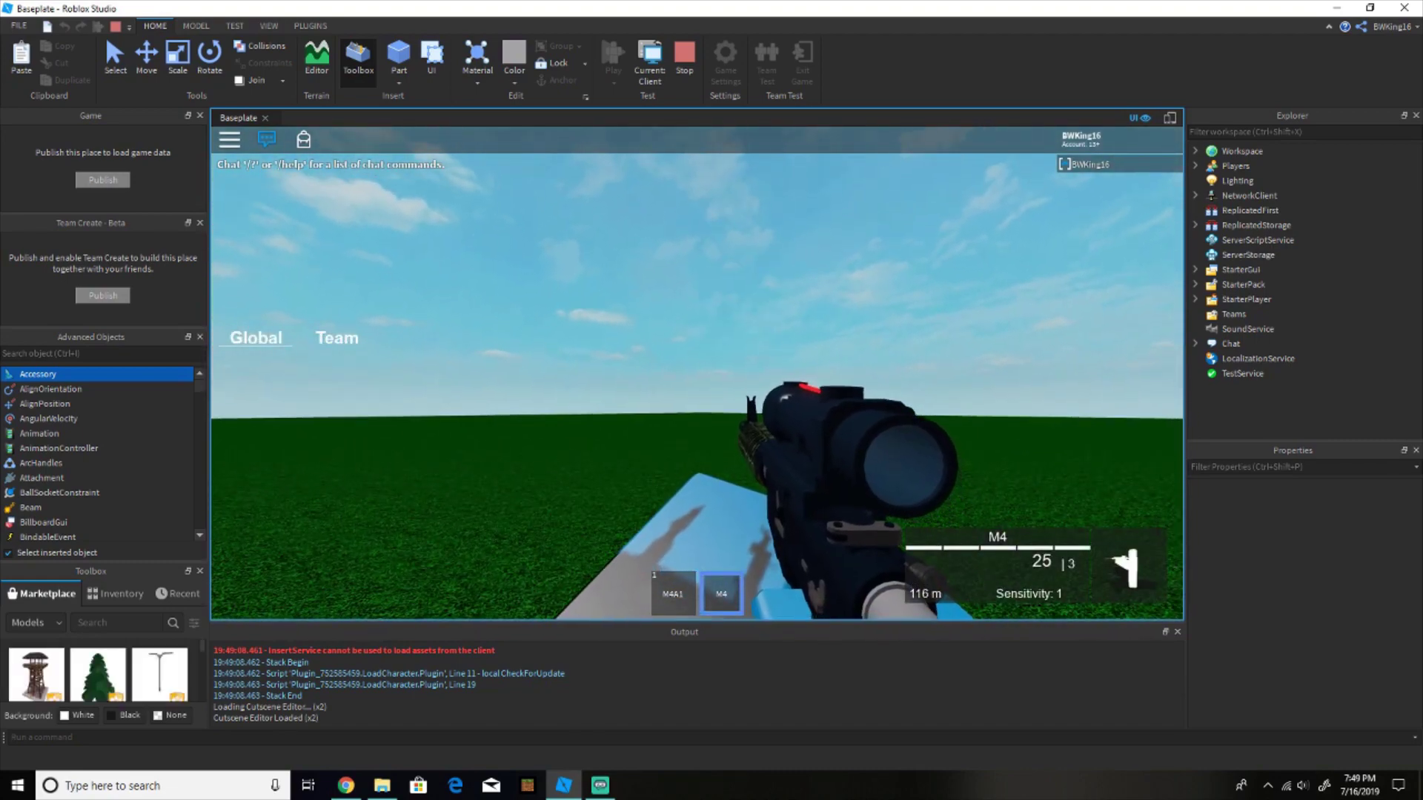
key("t")
left_click(704, 349)
Examine how the character holds the M4 in server view, then return to client view and end the playtest
left_click(652, 71)
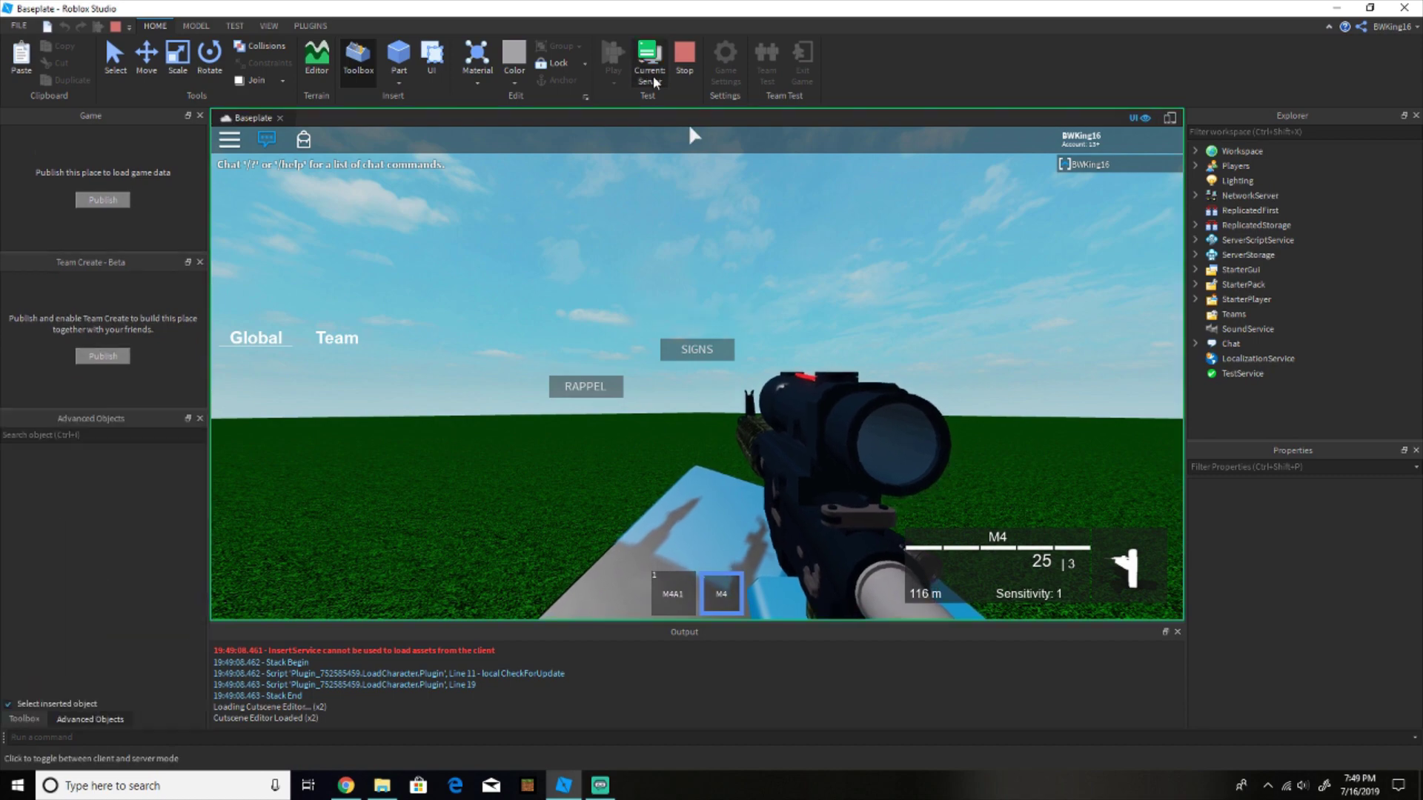
key("w")
right_click_drag(790, 325, 788, 324)
key("w")
key("d")
key("s")
key("s")
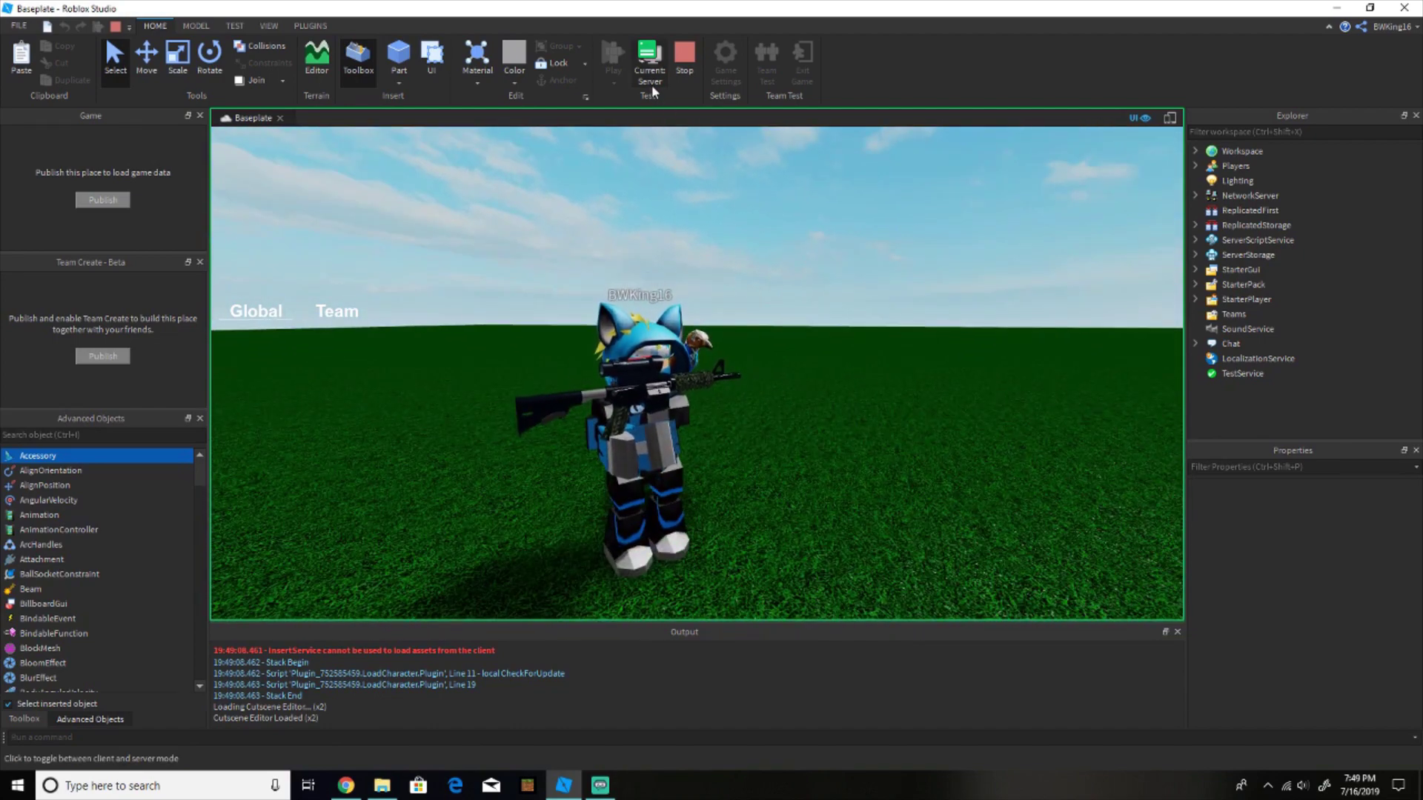
left_click(651, 85)
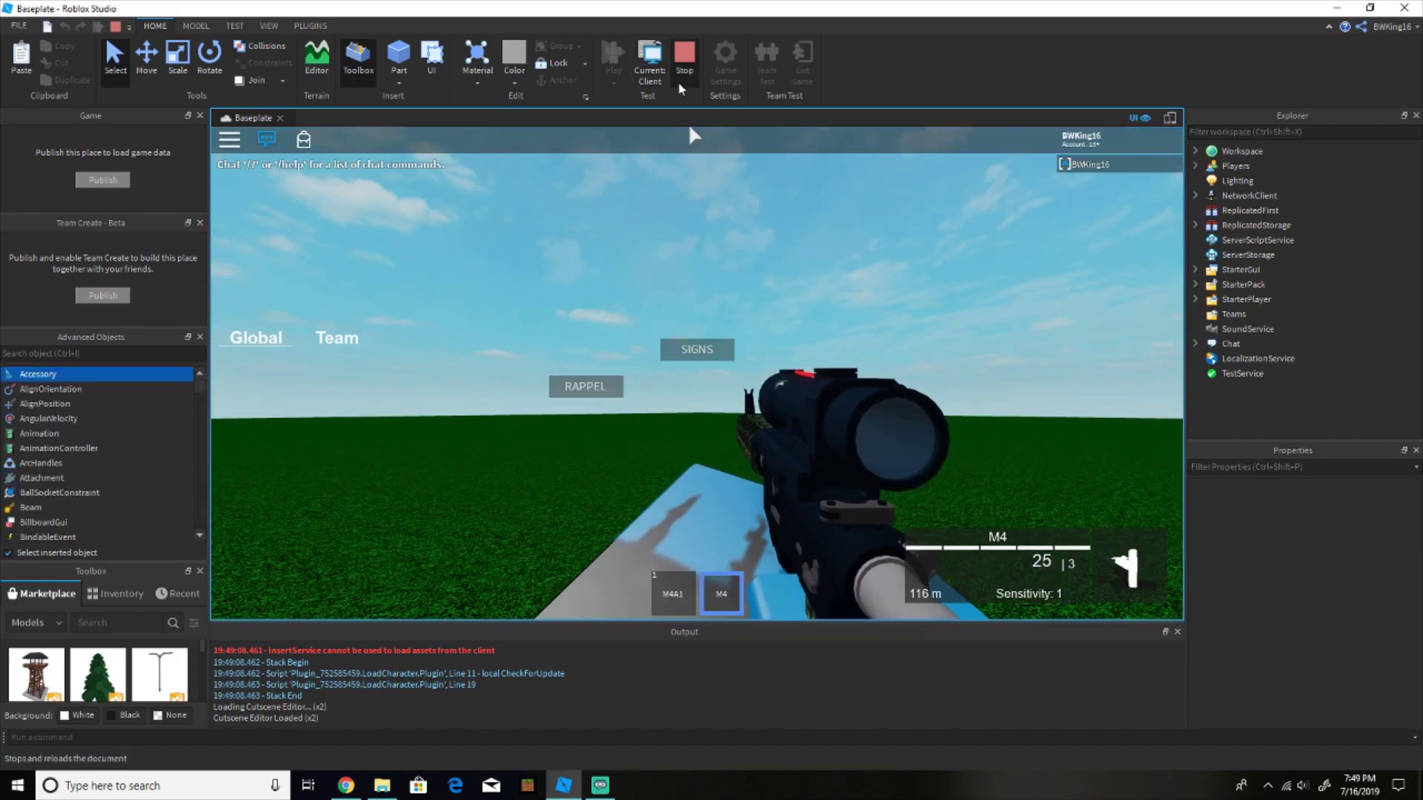
key("shift+F5")
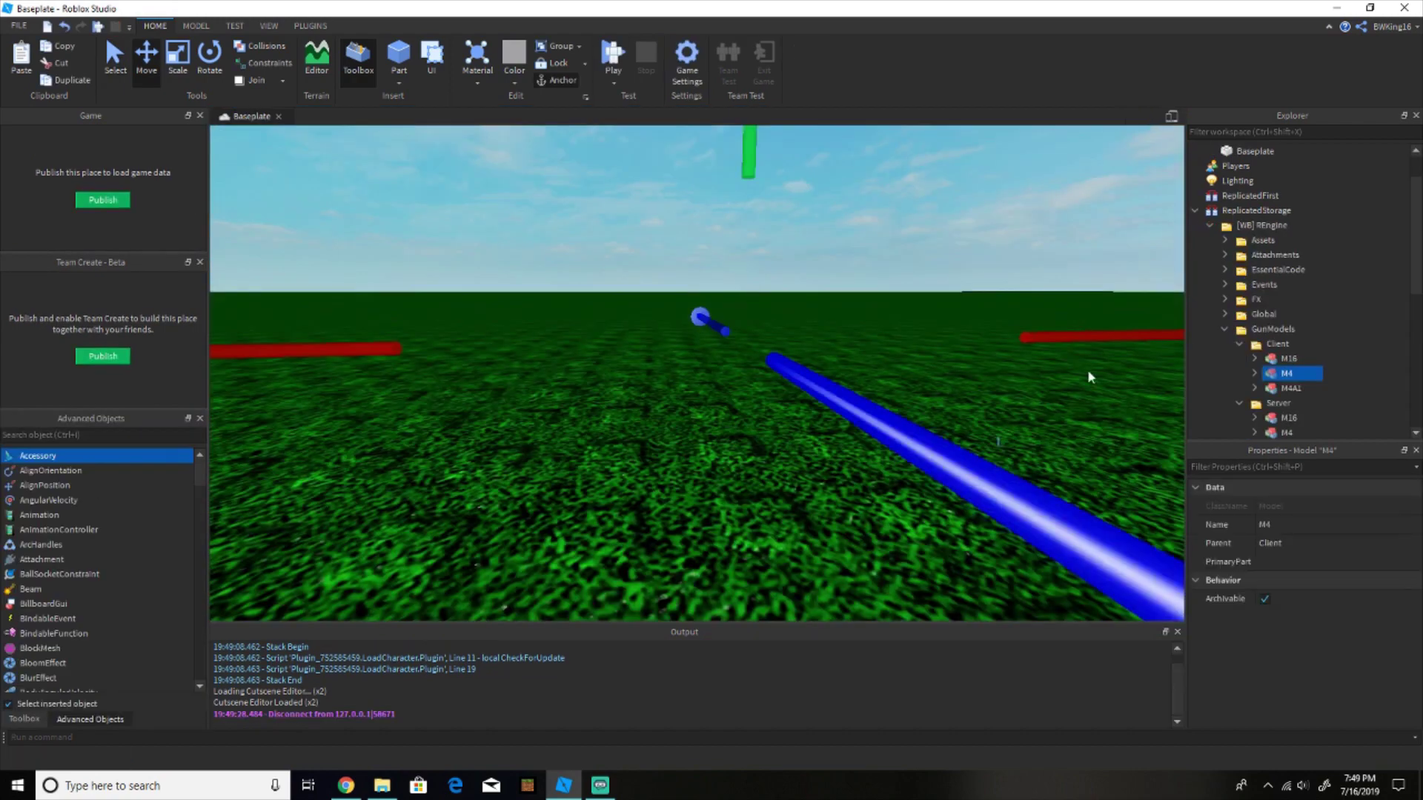
Collapse the Client folder's M4 model and move it into Workspace
left_click(1254, 373)
scroll(1264, 370, "down", 3)
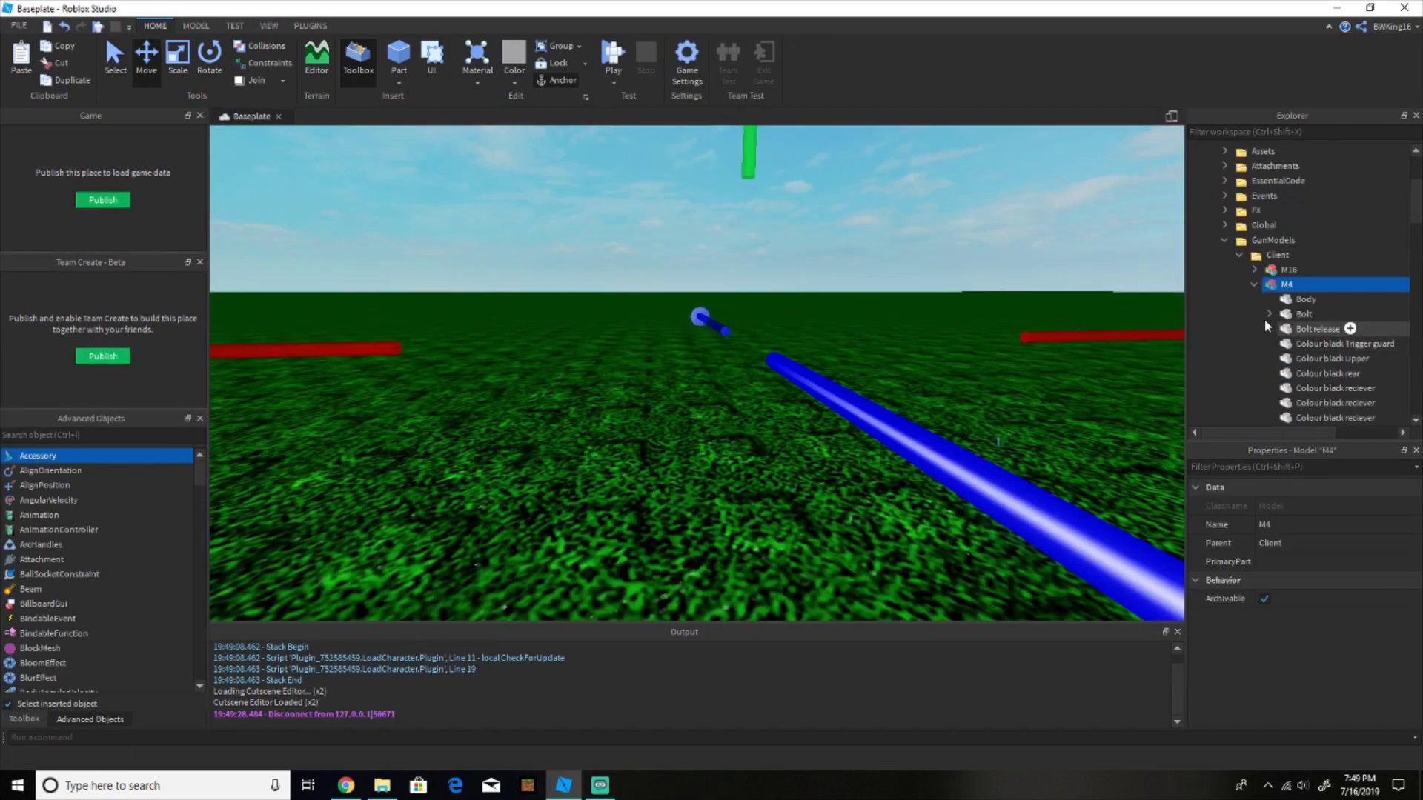
left_click(1254, 286)
left_click(1254, 286)
scroll(1270, 312, "down", 4)
scroll(1270, 312, "up", 5)
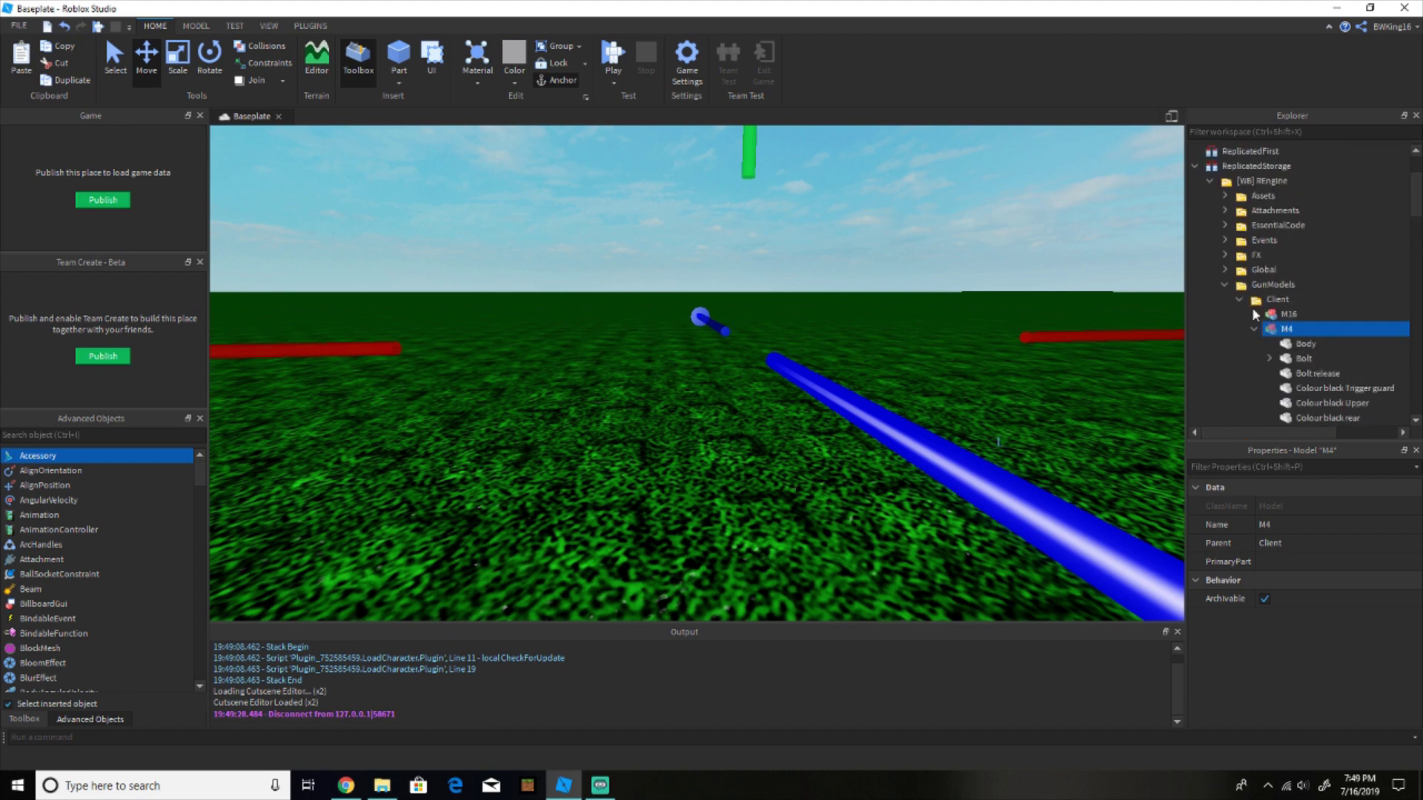
left_click(1254, 328)
left_click_drag(1266, 336, 1266, 229)
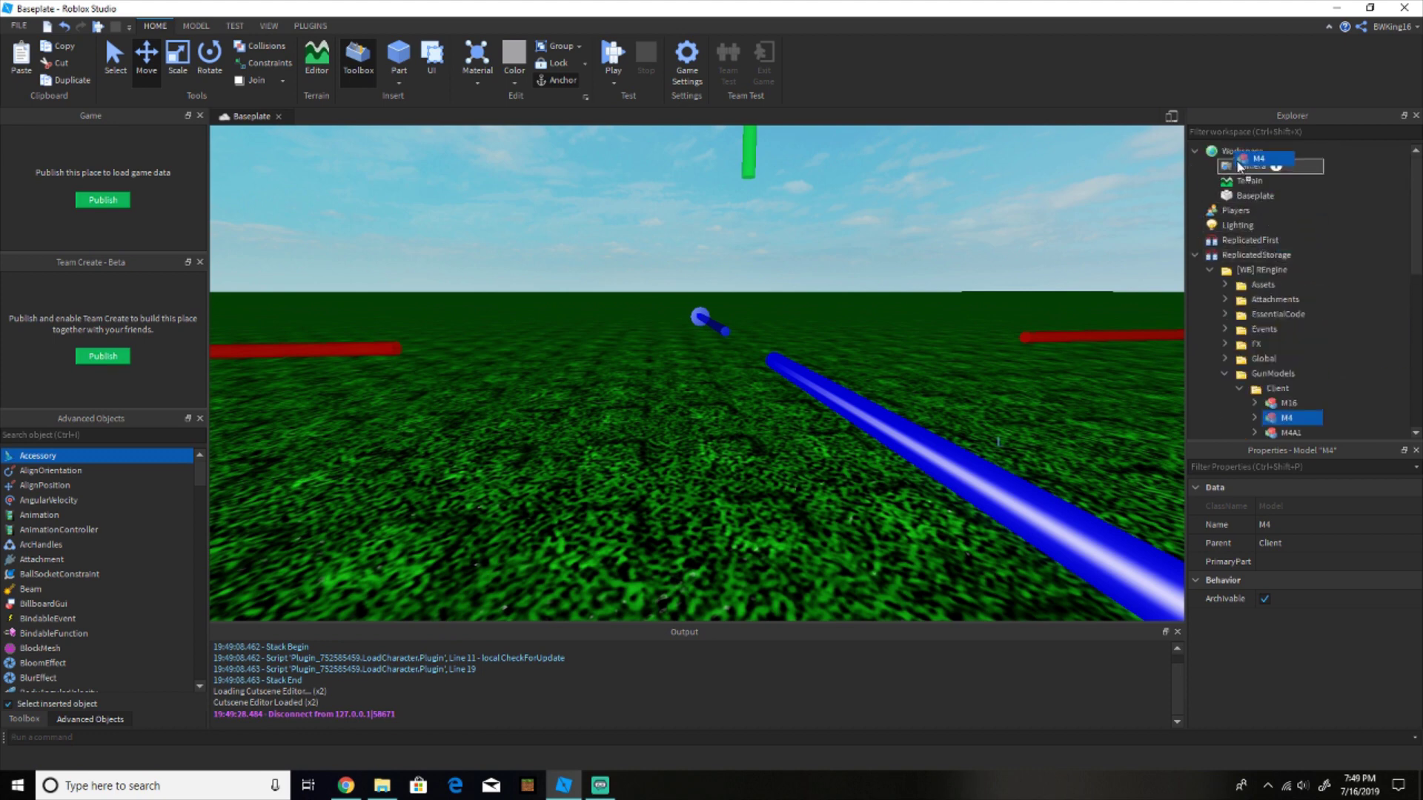
left_click_drag(1239, 165, 1235, 177)
Look through the parts of the M4 in Workspace and inspect what the Grip contains
left_click(1212, 196)
left_click(1253, 215)
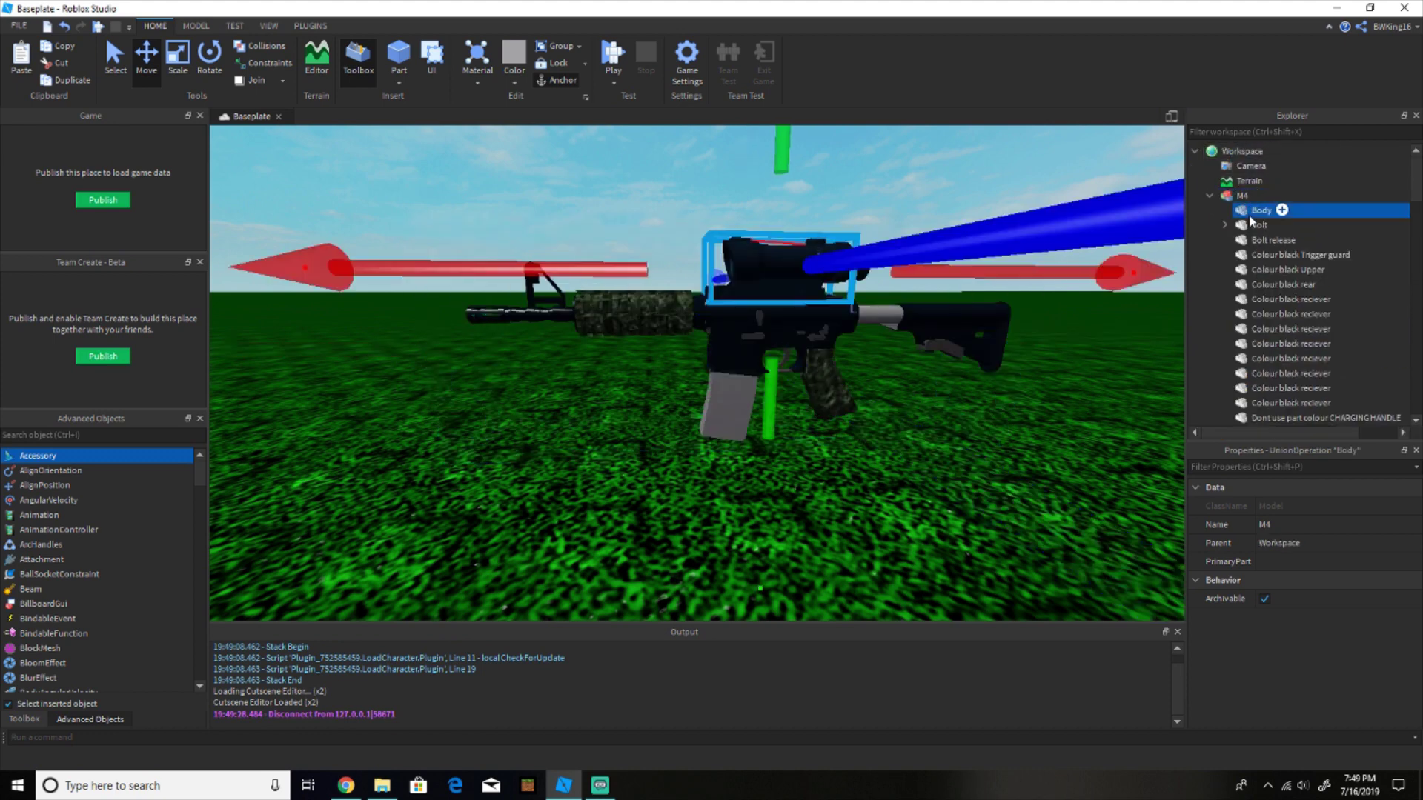
scroll(1257, 253, "down", 5)
scroll(1256, 253, "down", 10)
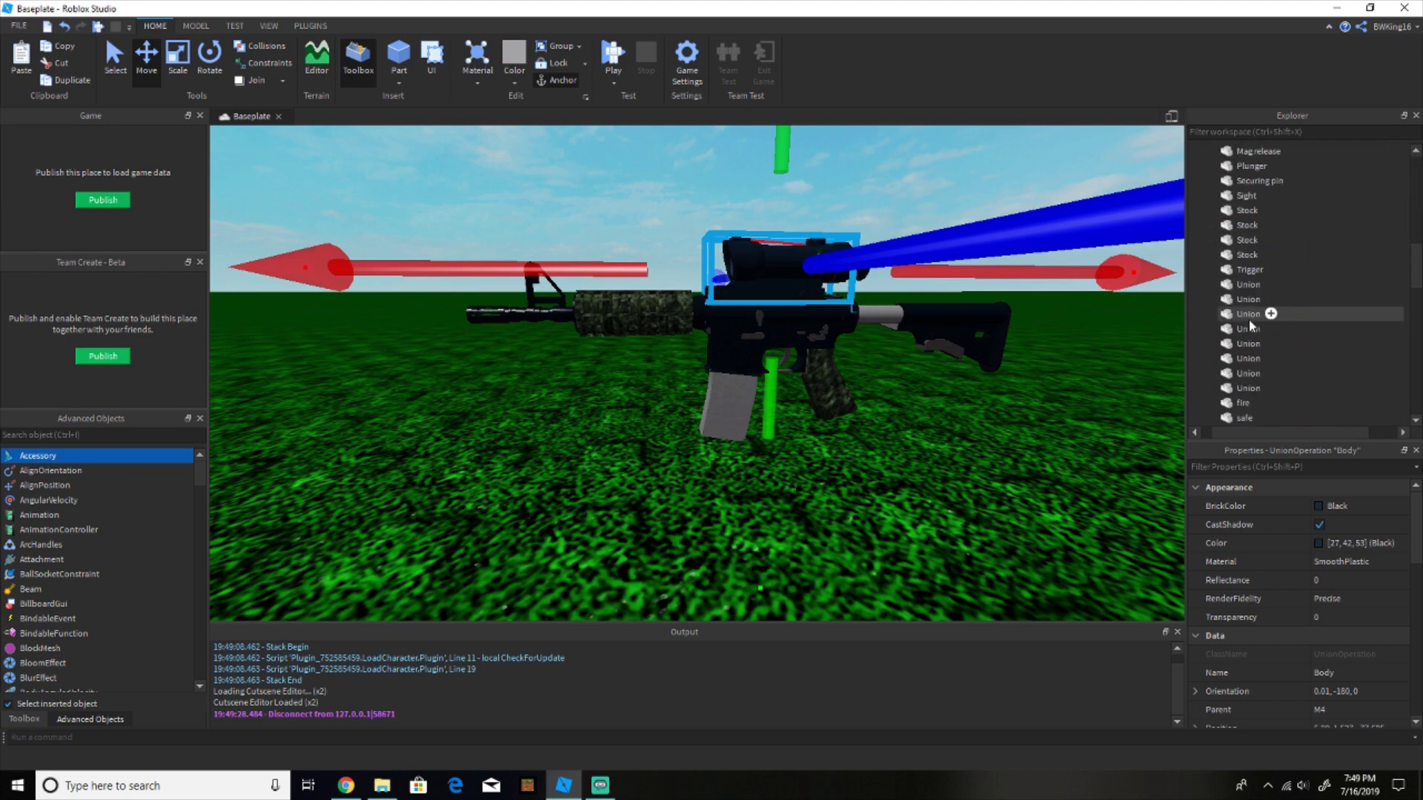
left_click(1233, 284)
key("Up")
key("Up")
key("Up")
key("Up")
key("Up")
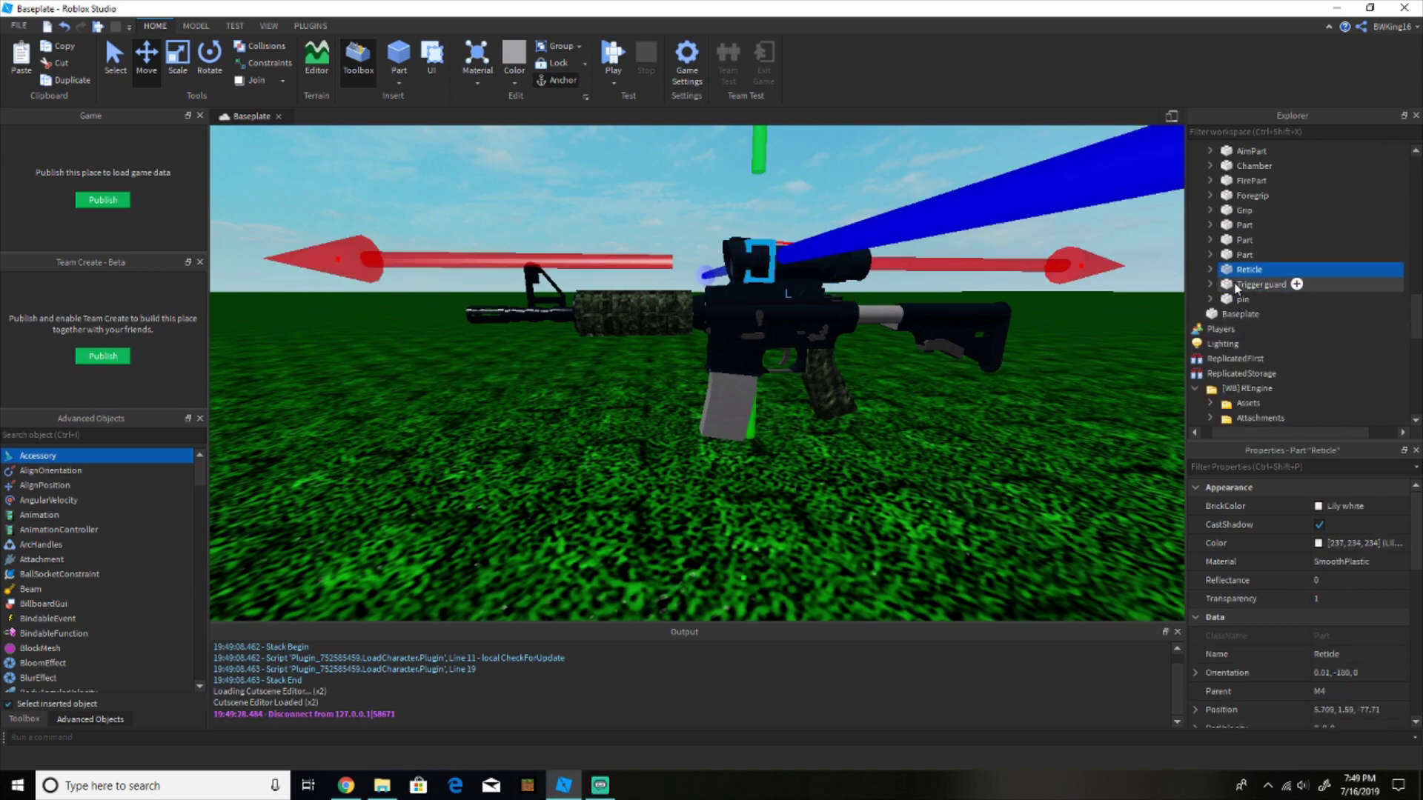
left_click(1210, 211)
left_click(1223, 223)
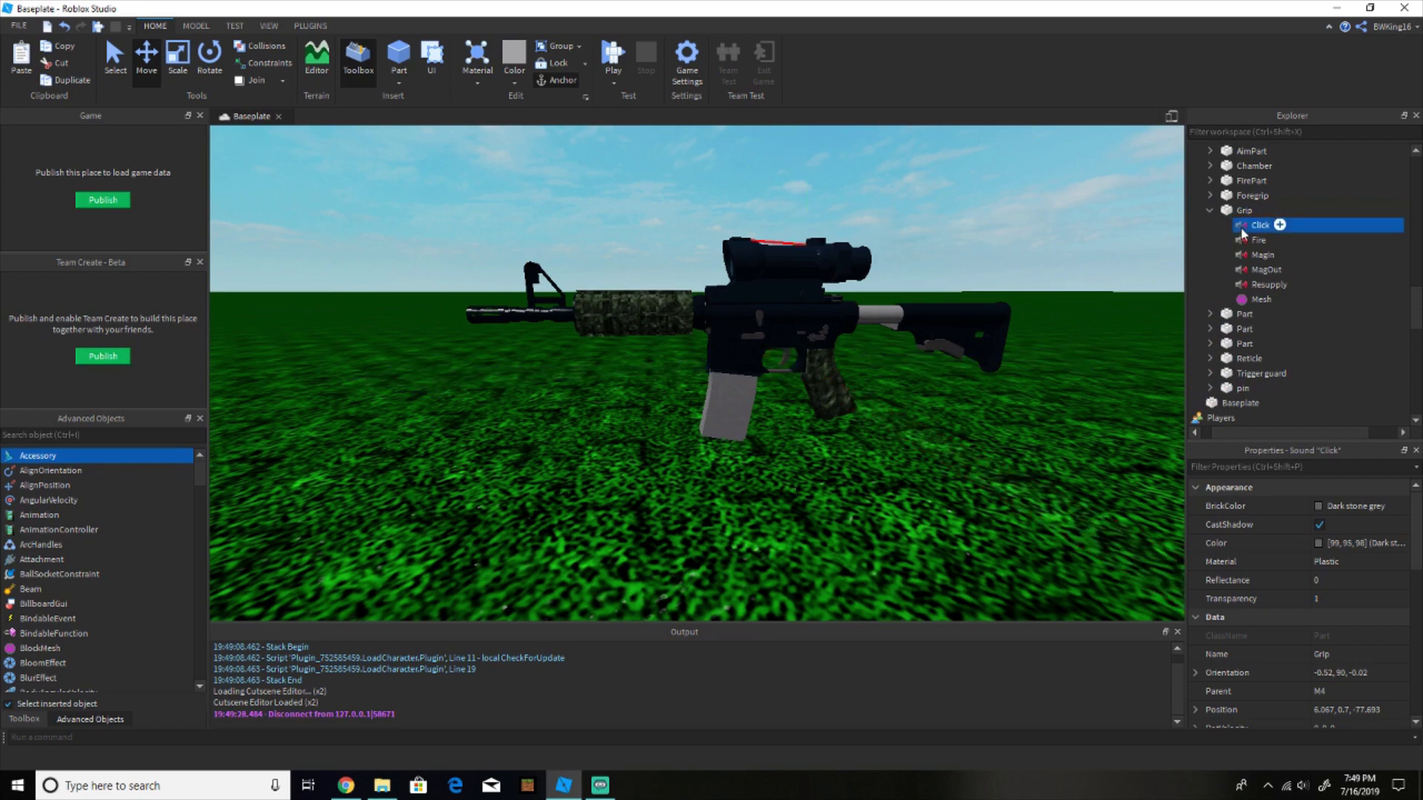
left_click(1215, 212)
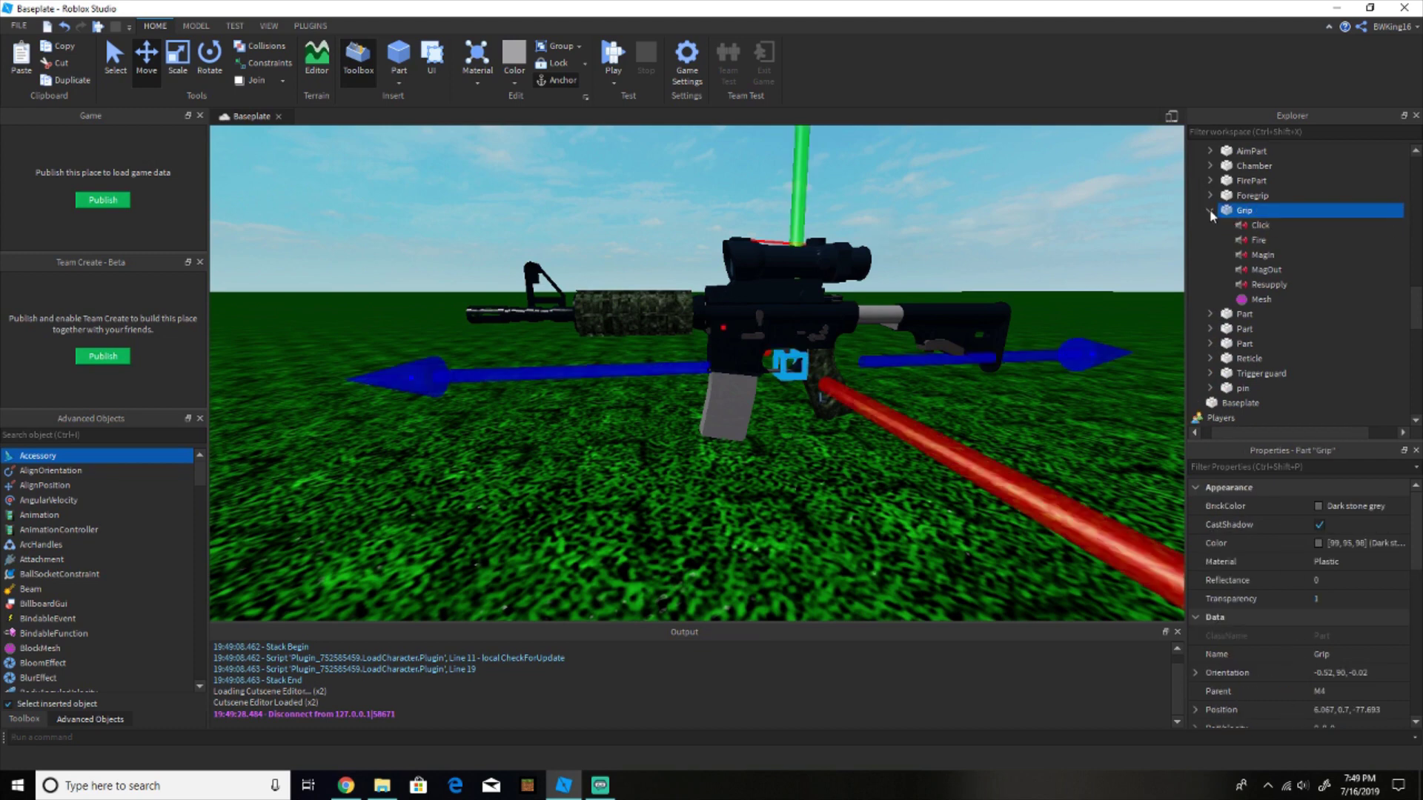
left_click(1210, 211)
Select the four FlashFX effects inside FirePart and test their light by enabling and disabling it
left_click(1211, 265)
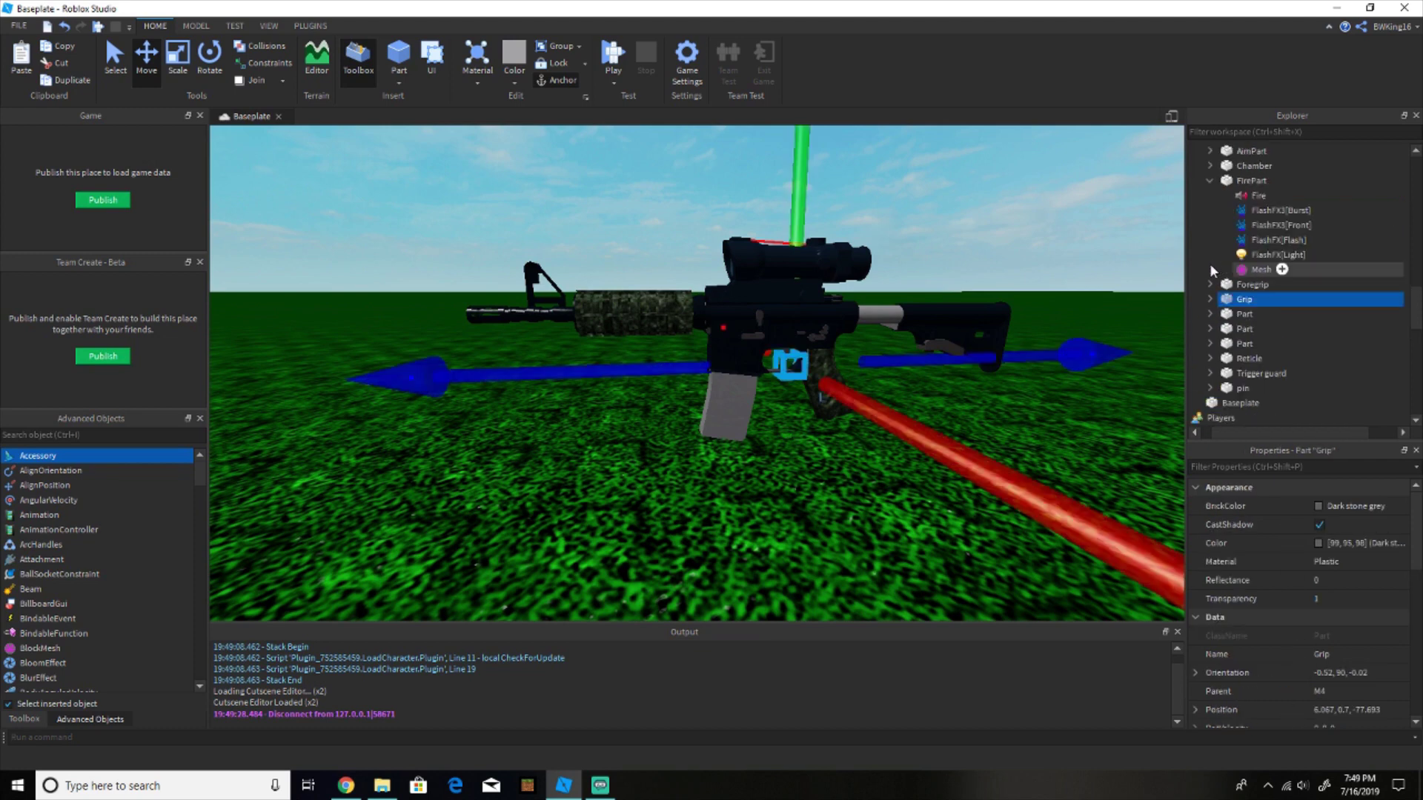
left_click(1240, 212)
key("Down")
key("Down")
key("Up")
key("Up")
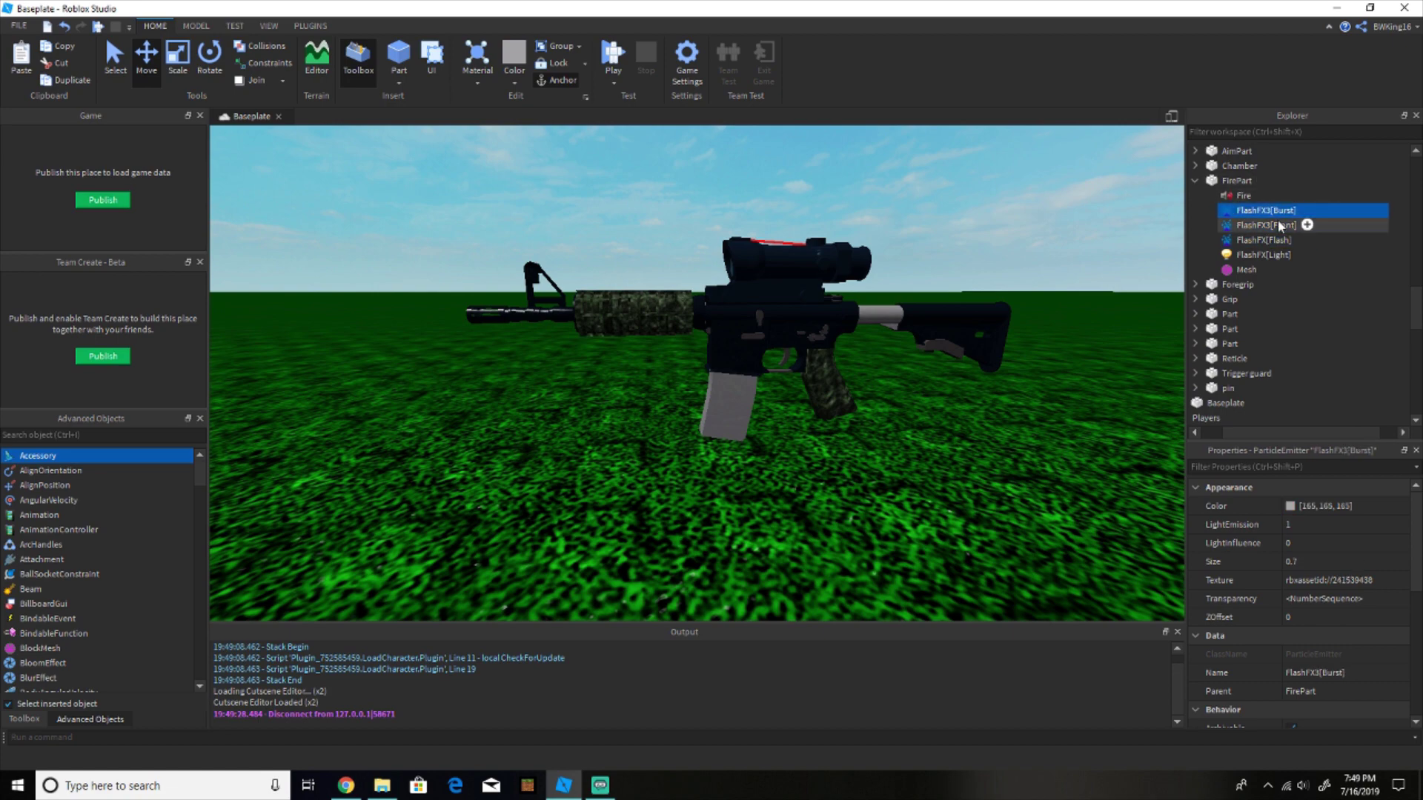
key("shift+Down")
key("shift+Down")
key("shift+Down")
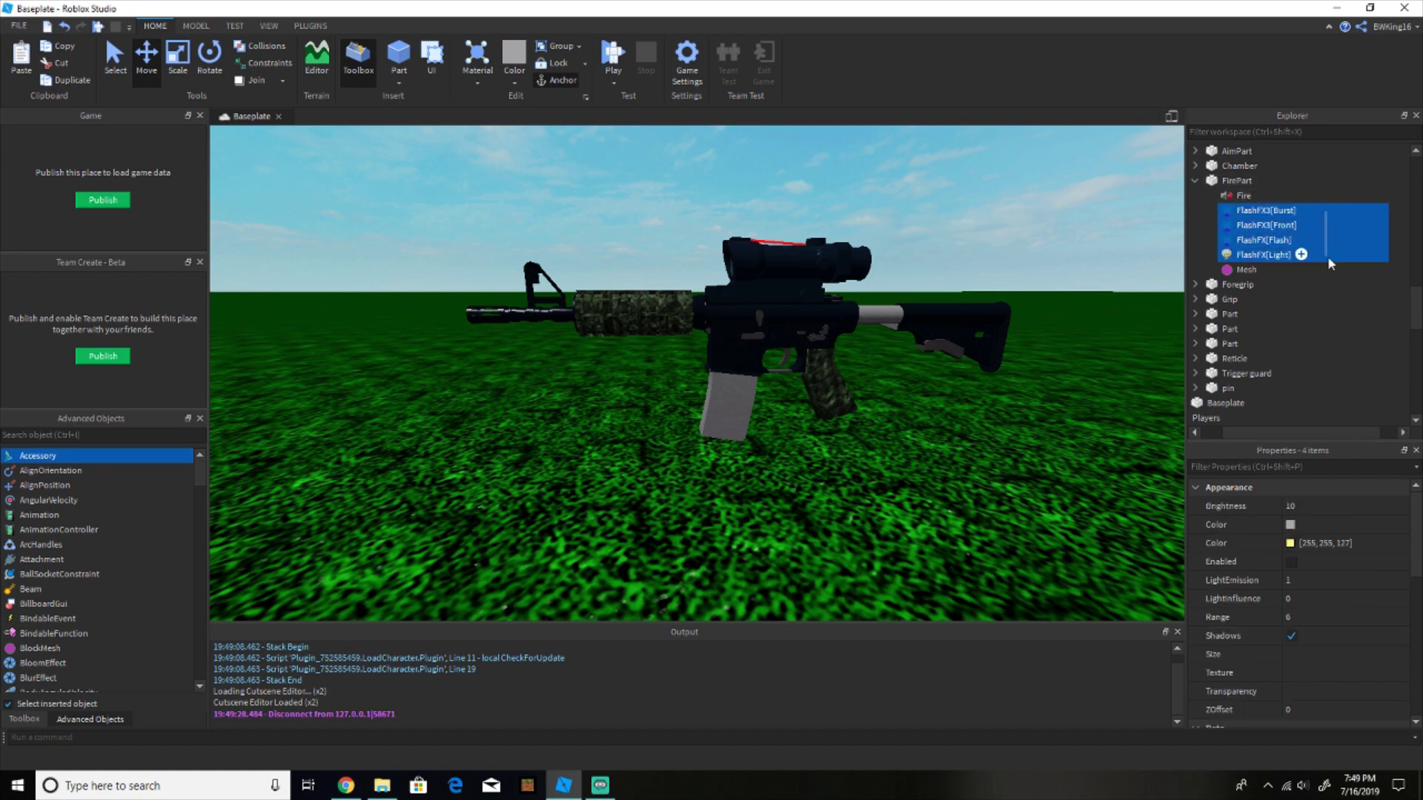
left_click(1293, 561)
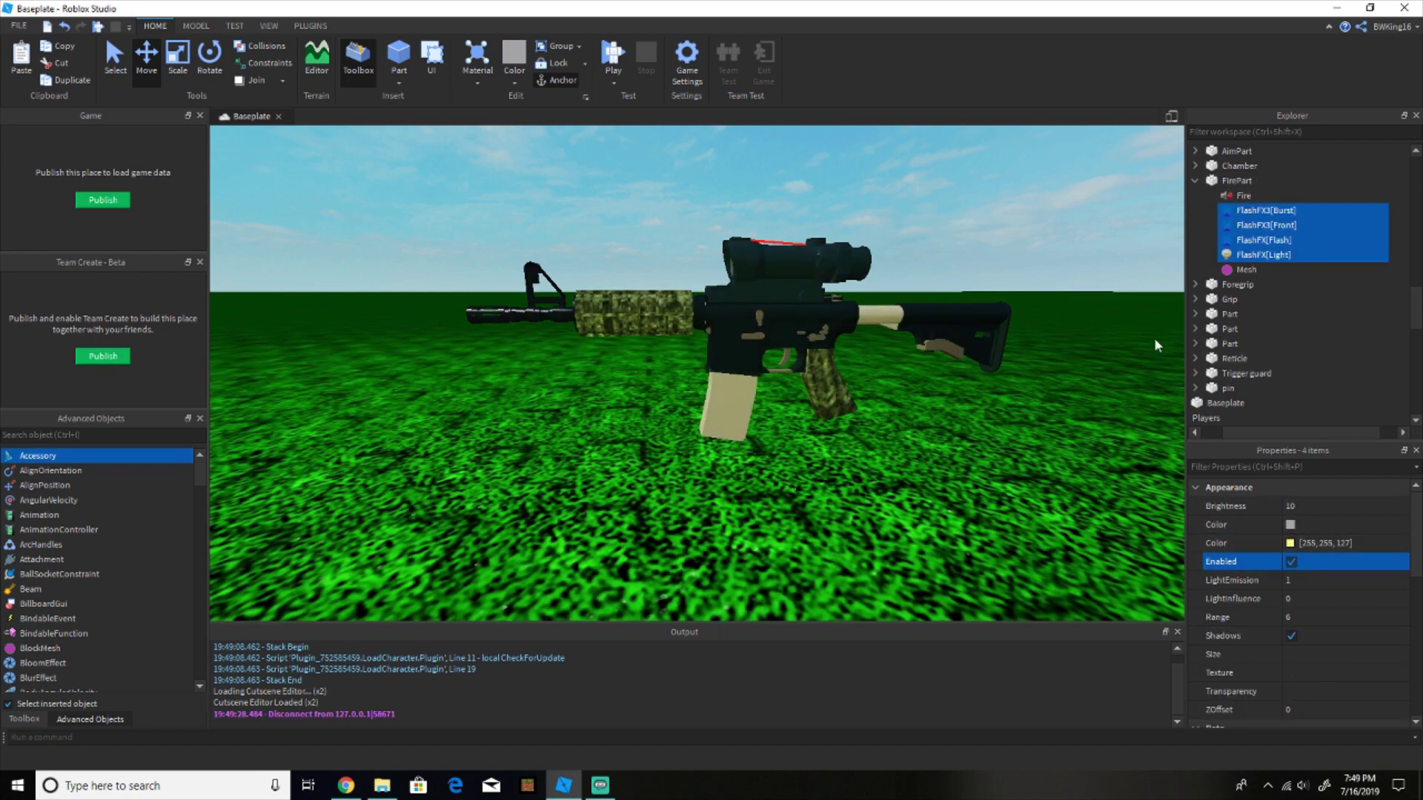
left_click(1292, 561)
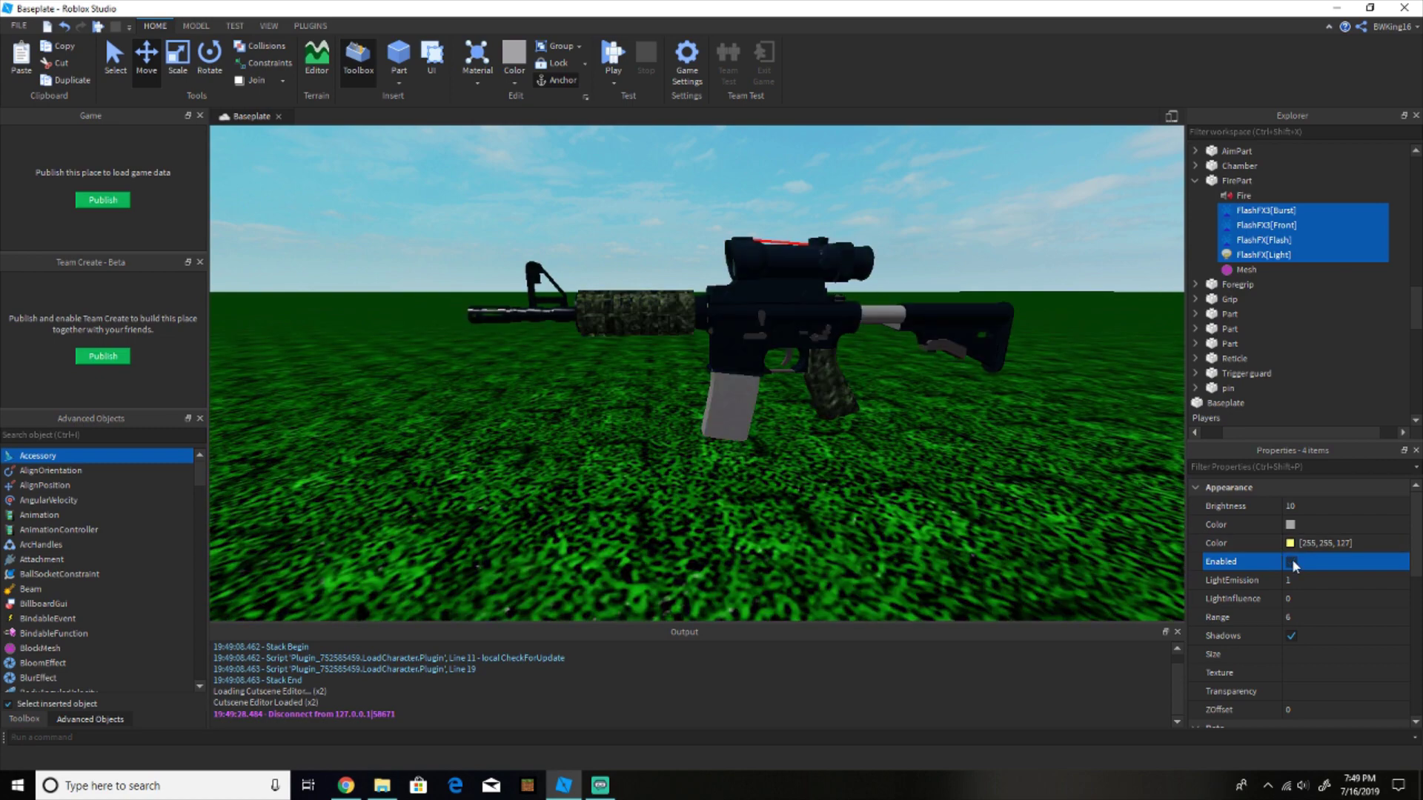
Enable emission for the selected FlashFX particle emitters and examine the direction of the muzzle flash
scroll(1297, 563, "down", 5)
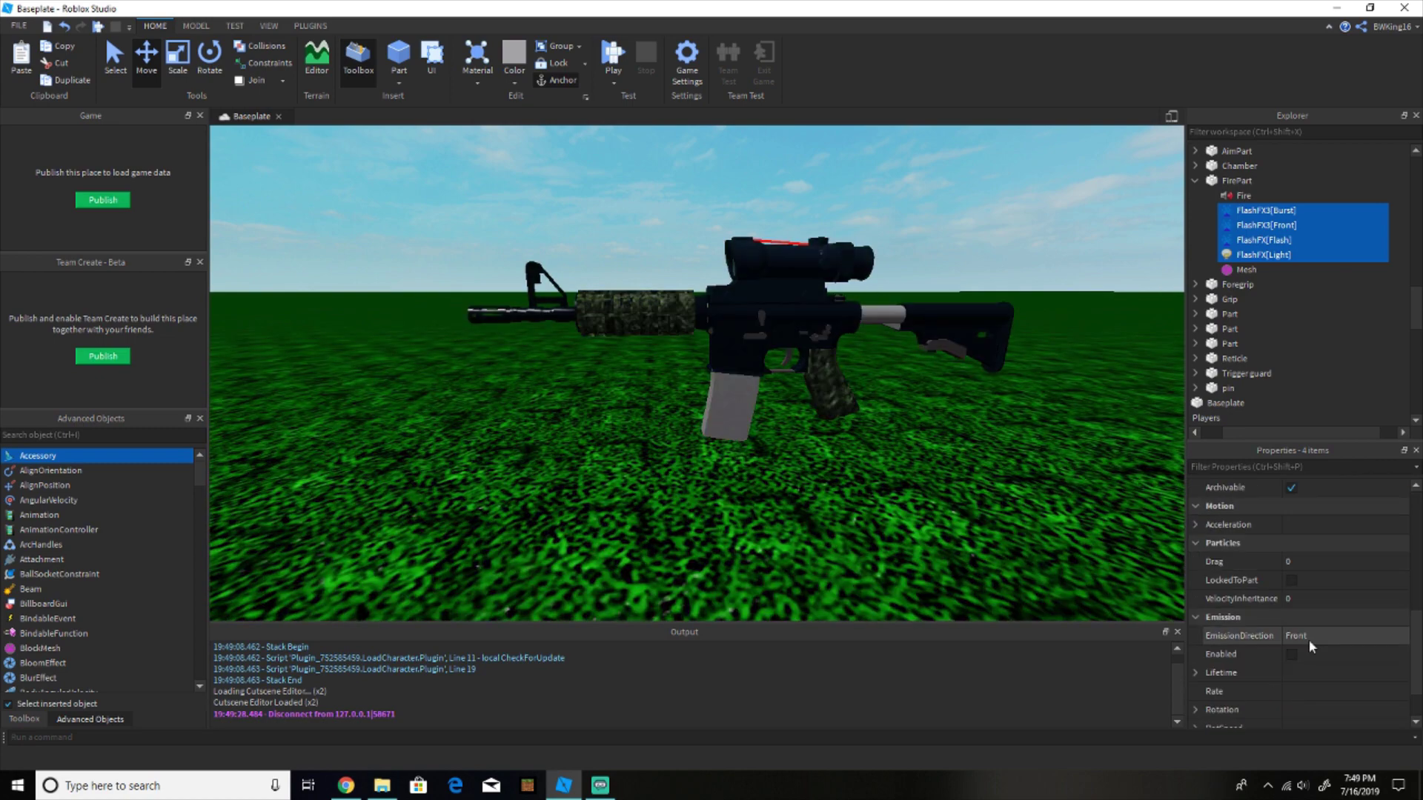
left_click(1312, 651)
right_click_drag(952, 479, 951, 479)
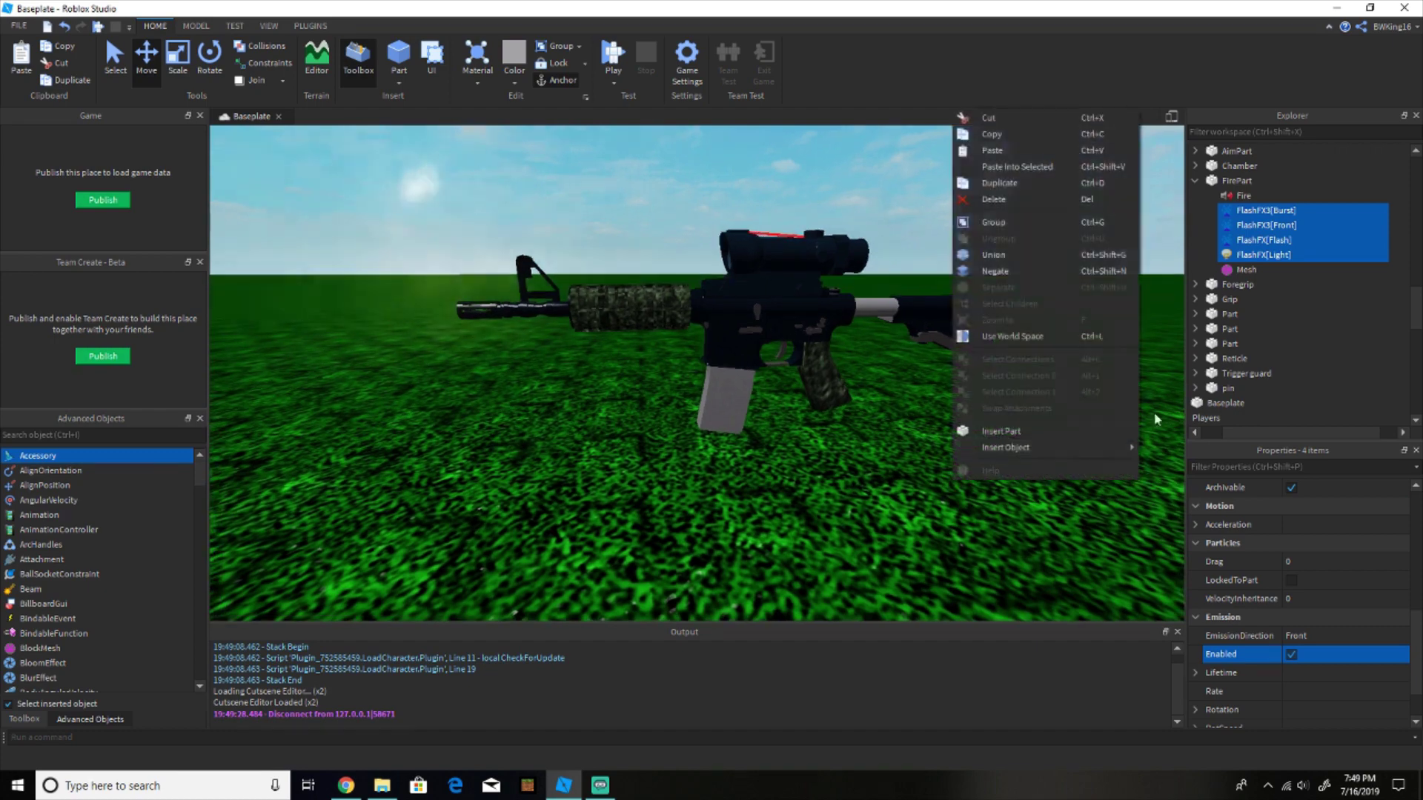
scroll(882, 404, "down", 6)
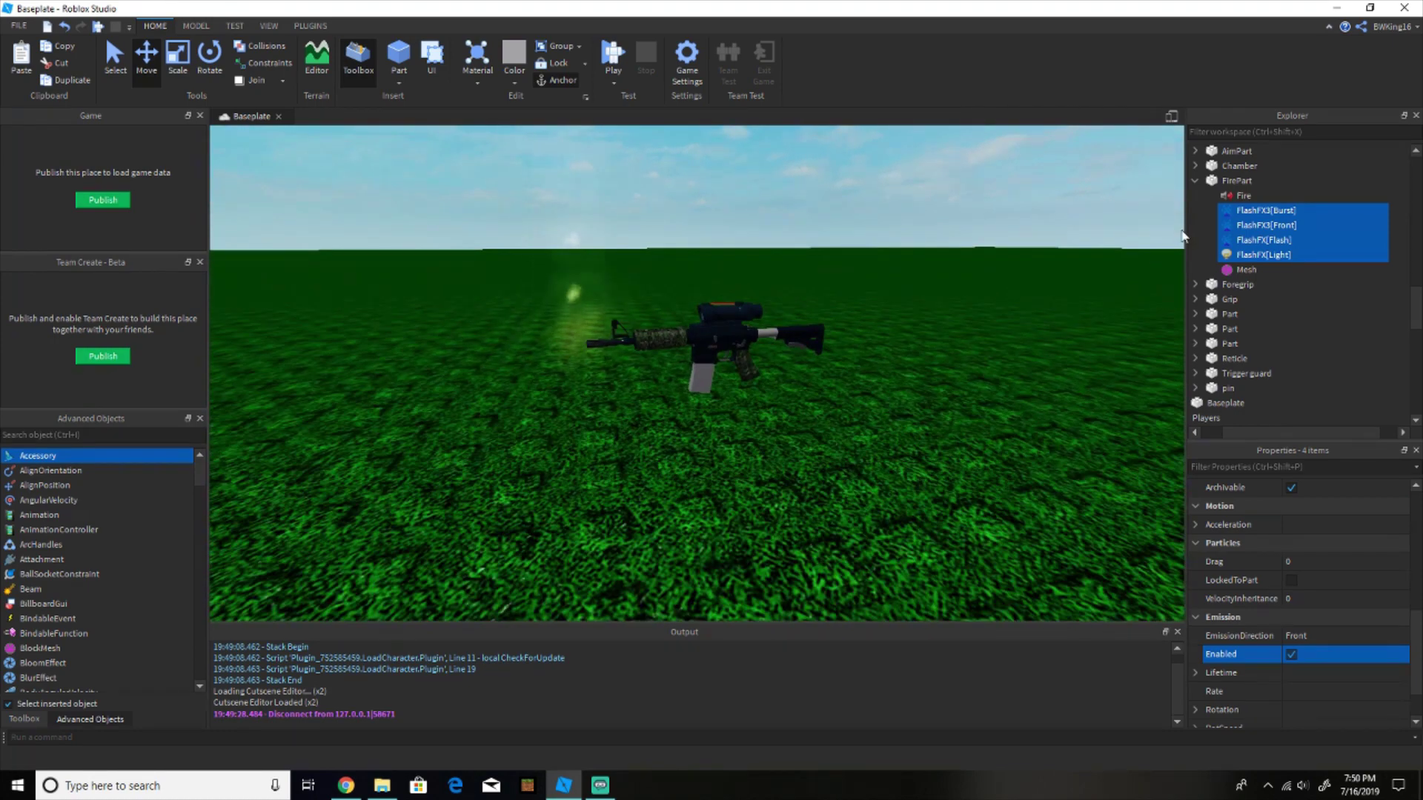
Rotate FirePart so its muzzle flash points forward along the barrel
left_click(1236, 181)
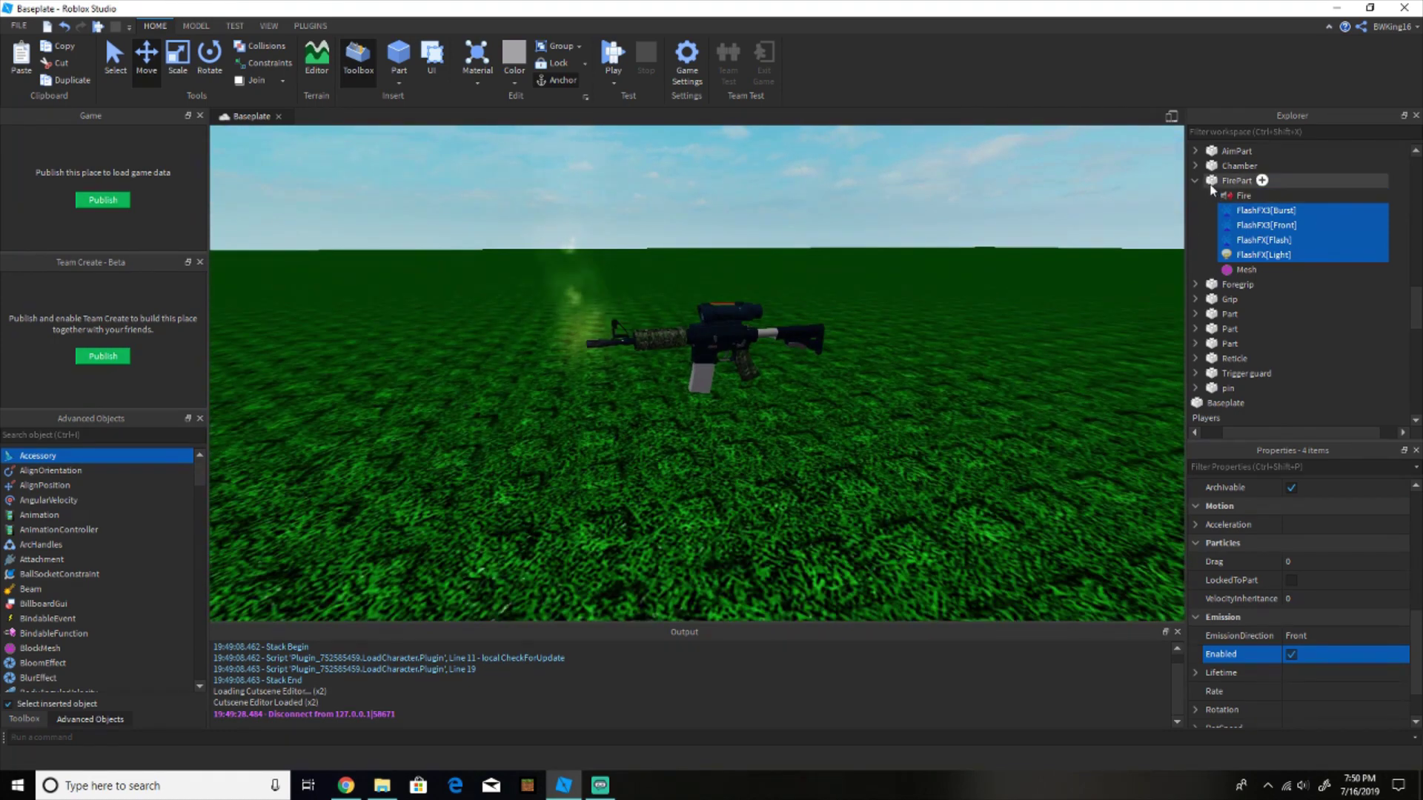
left_click(210, 59)
scroll(771, 377, "up", 3)
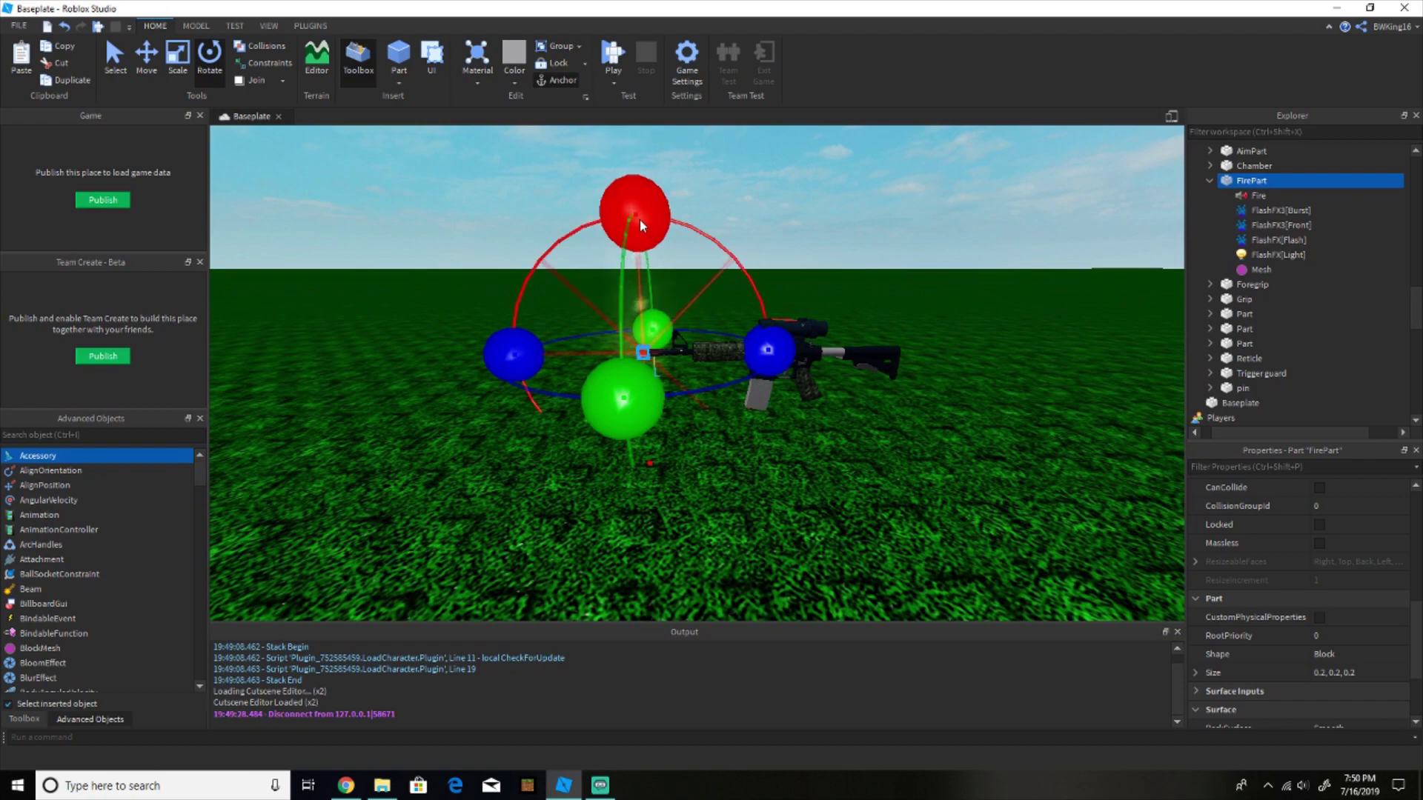
left_click_drag(640, 223, 540, 397)
right_click_drag(539, 397, 558, 403)
key("d")
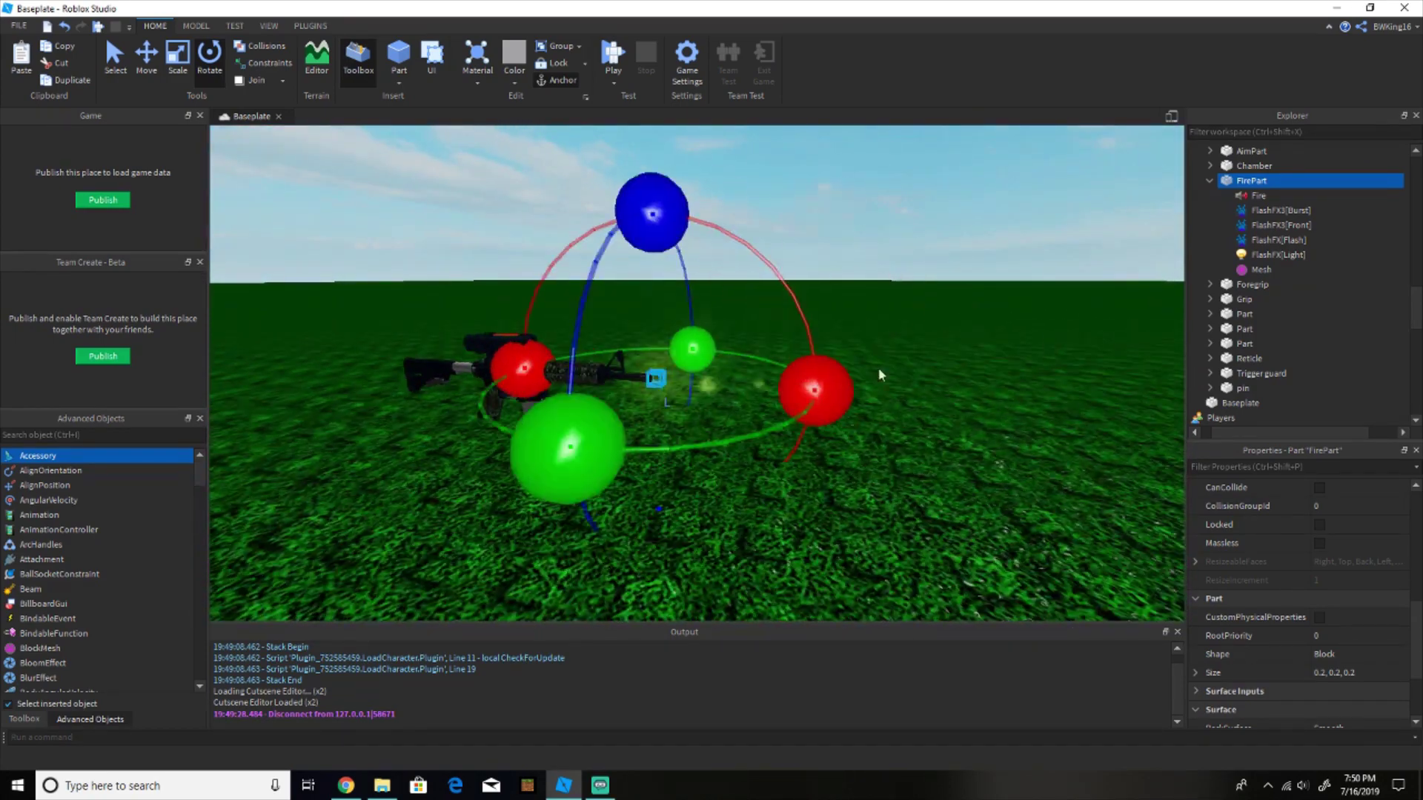
Turn off the four FlashFX effects inside the M4's FirePart
left_click_drag(1364, 247, 1359, 214)
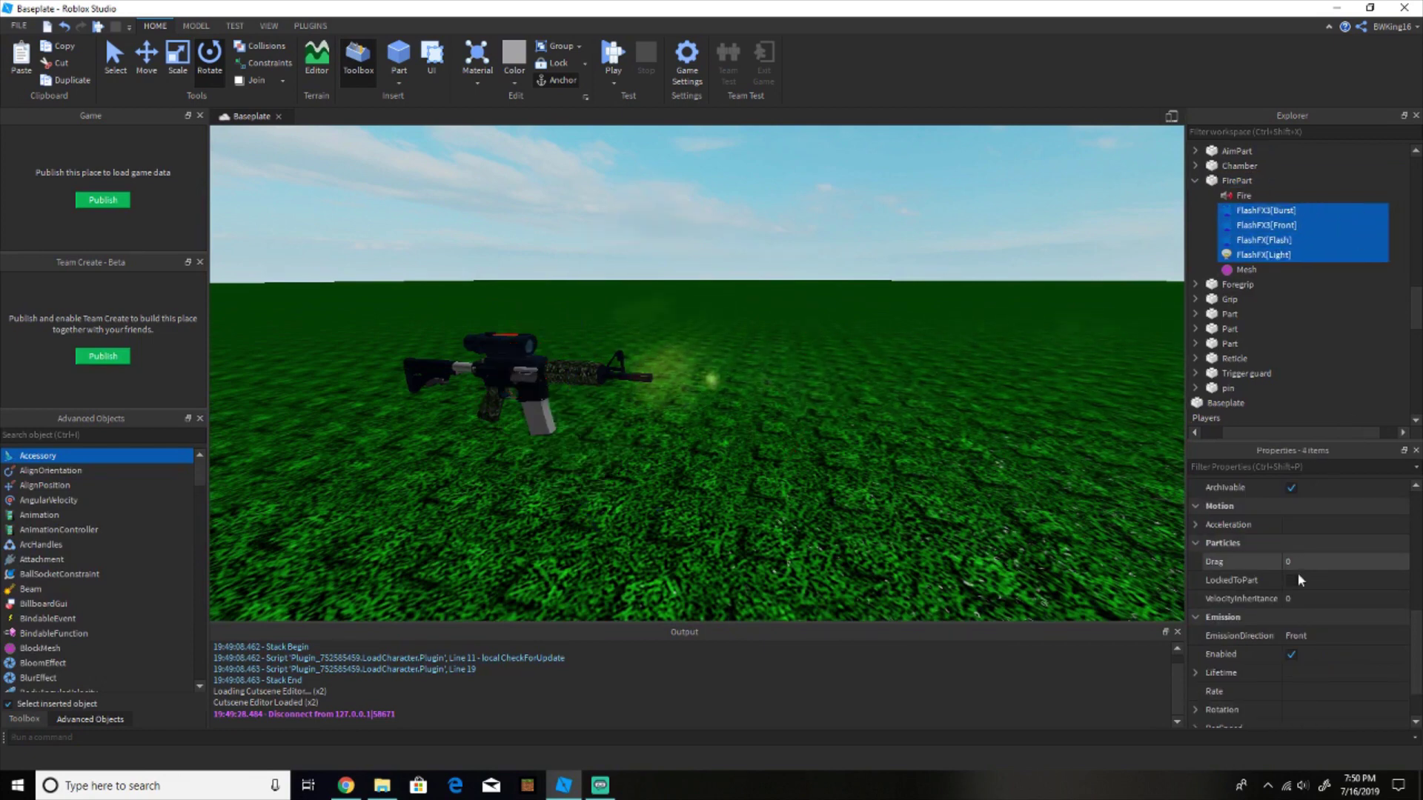
left_click(1291, 654)
scroll(1265, 283, "up", 1)
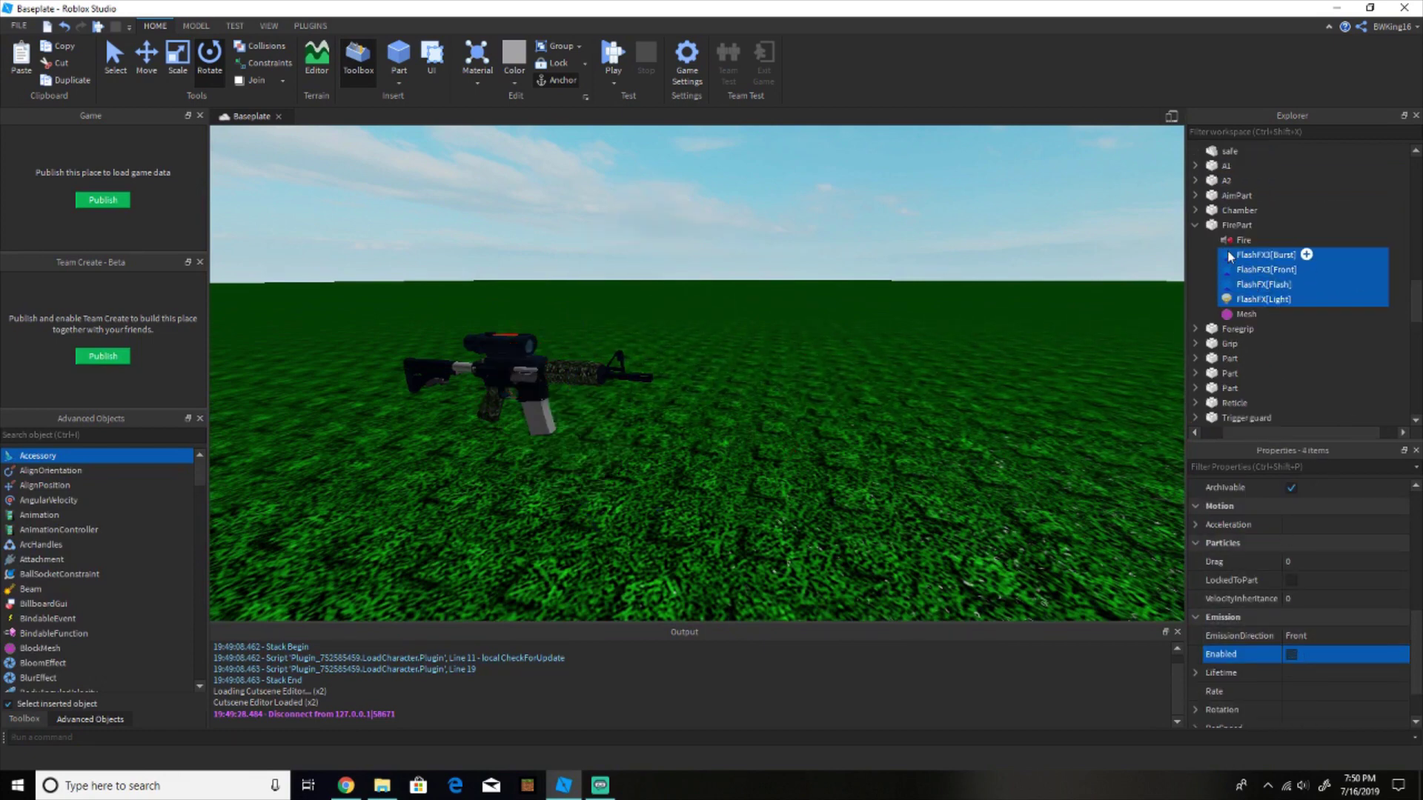
Collapse FirePart and move the M4 from Workspace into the Client folder of GunModels
left_click(1195, 226)
scroll(1252, 400, "up", 10)
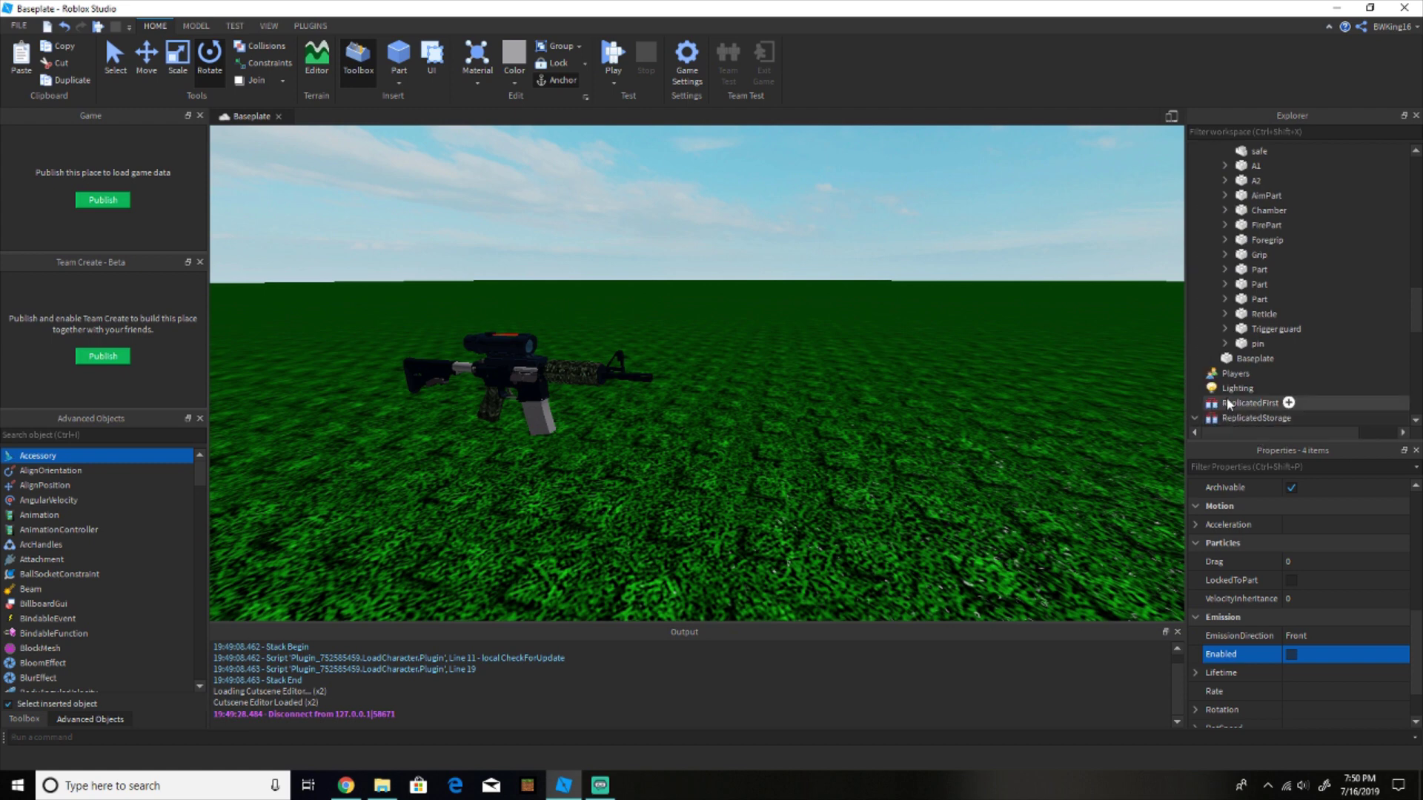
left_click(1210, 195)
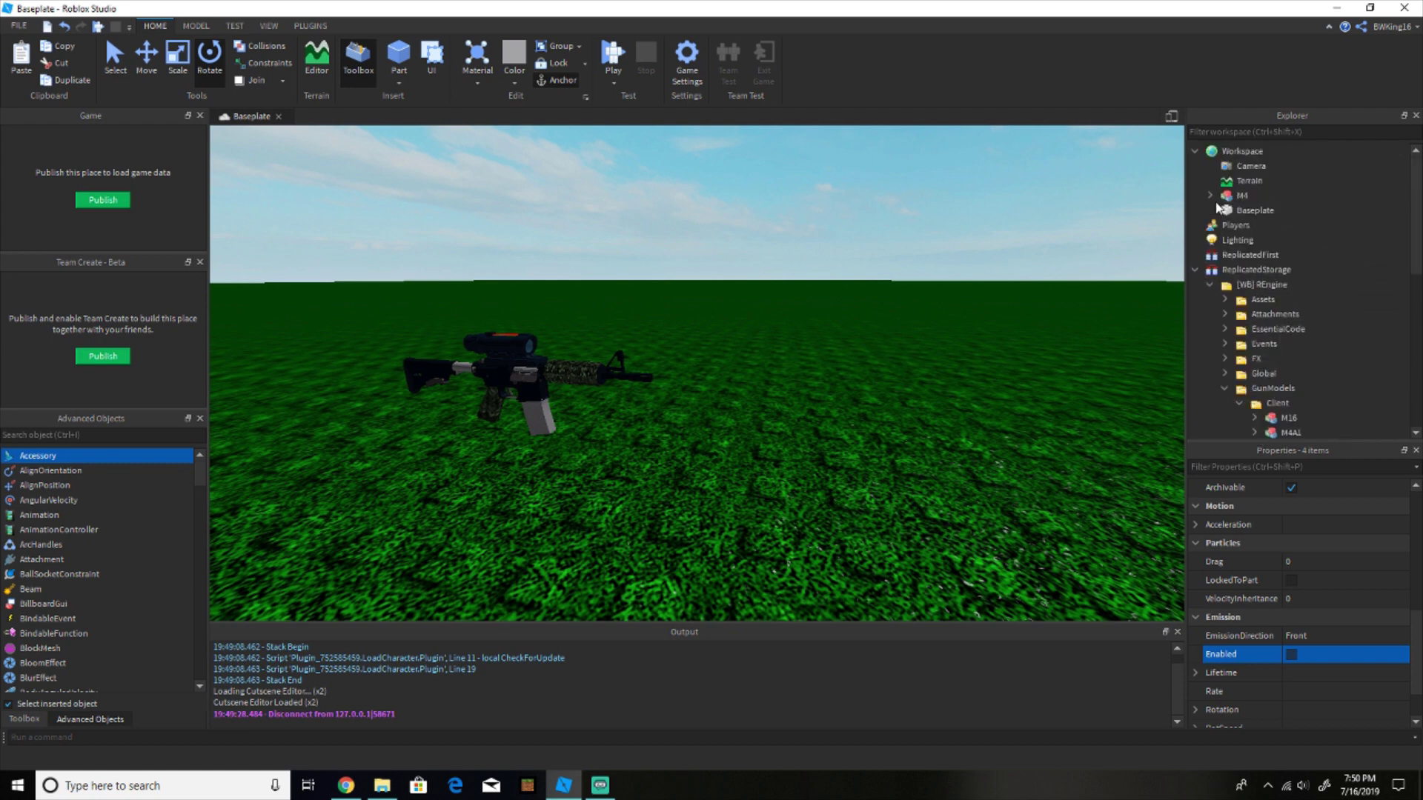
left_click_drag(1224, 196, 1275, 366)
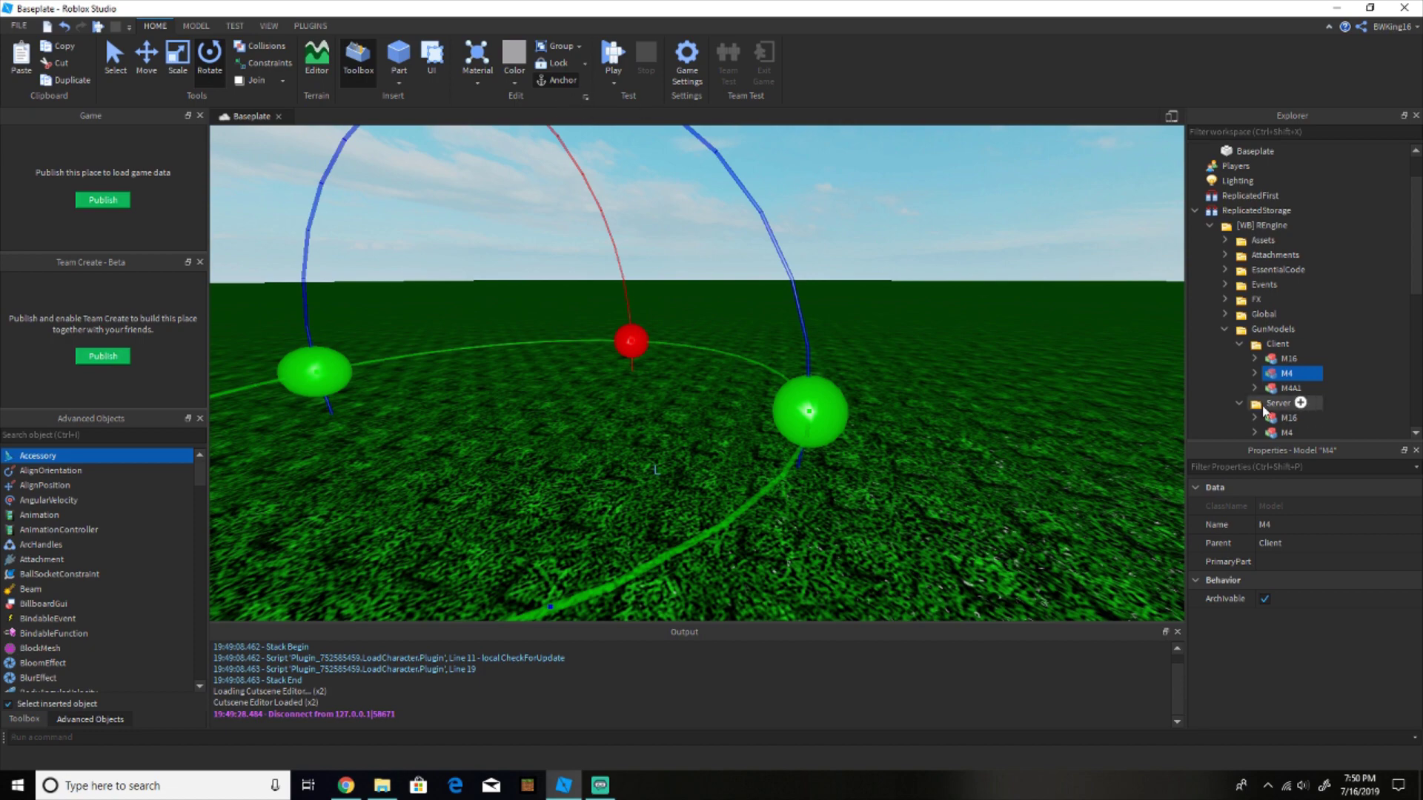
Move the M4 from the Server folder of GunModels into Workspace and bring the rifle into view
scroll(1264, 411, "down", 1)
left_click_drag(1275, 285, 1245, 153)
right_click_drag(920, 292, 908, 398)
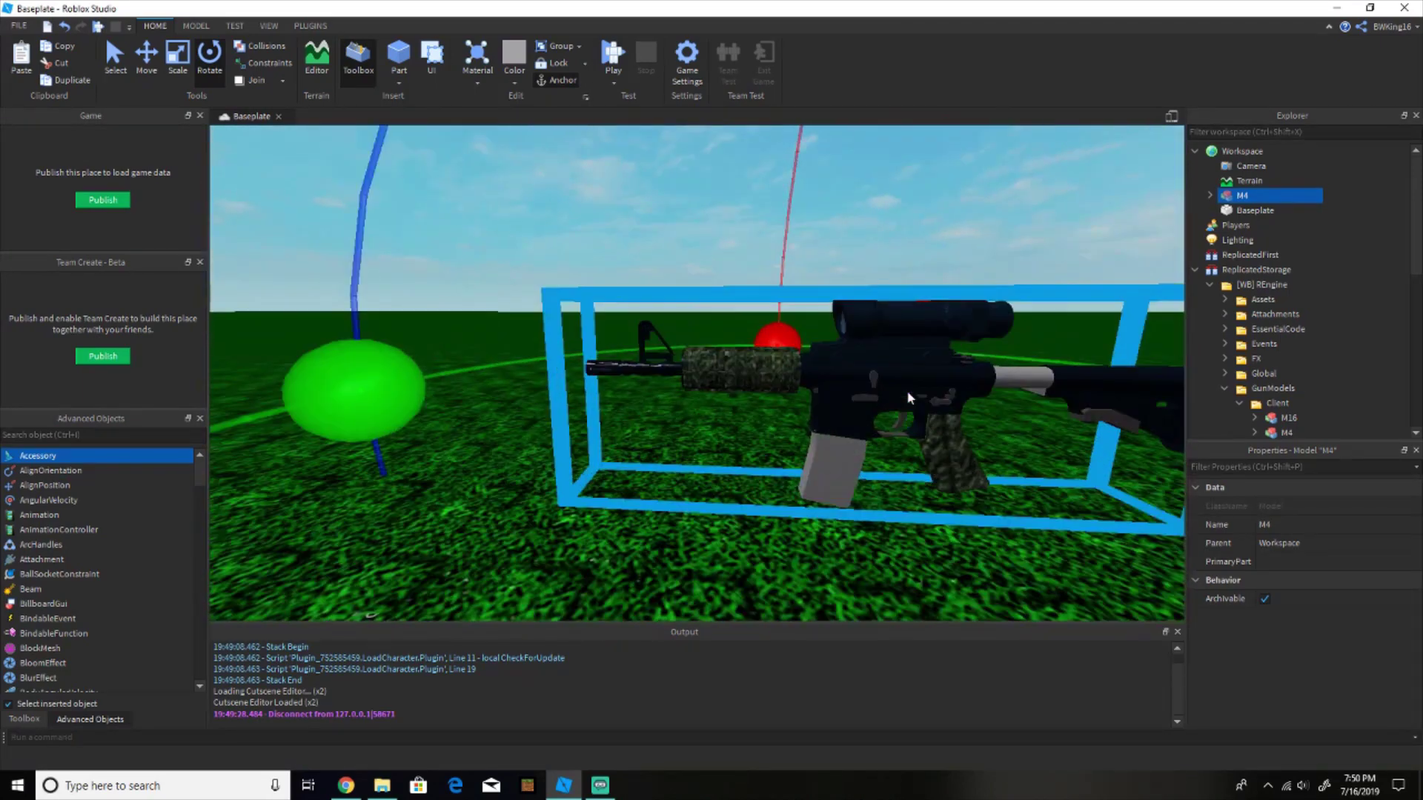
Rotate the Grip part of the server M4 by 90 degrees about the vertical axis
left_click(1209, 196)
scroll(1260, 270, "down", 10)
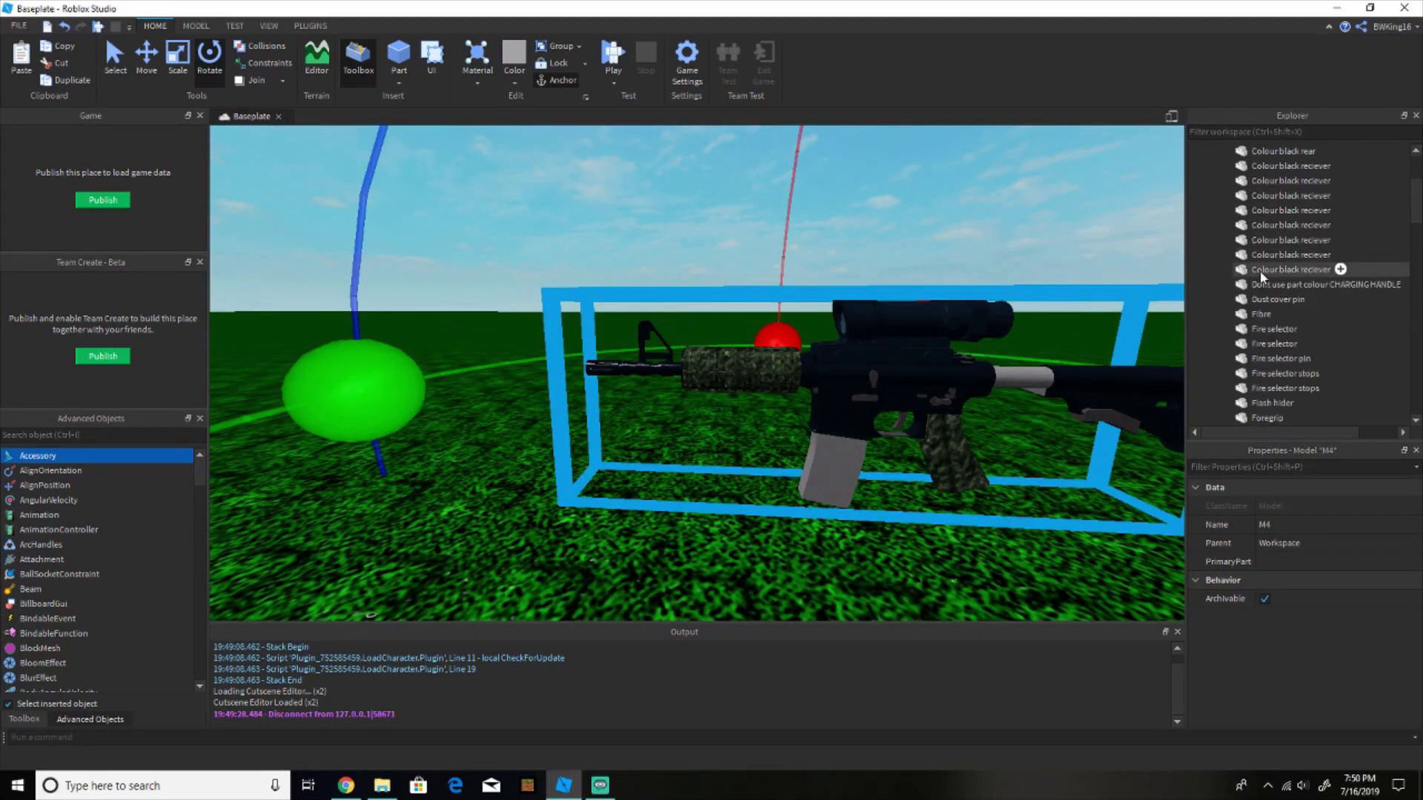
left_click(1260, 388)
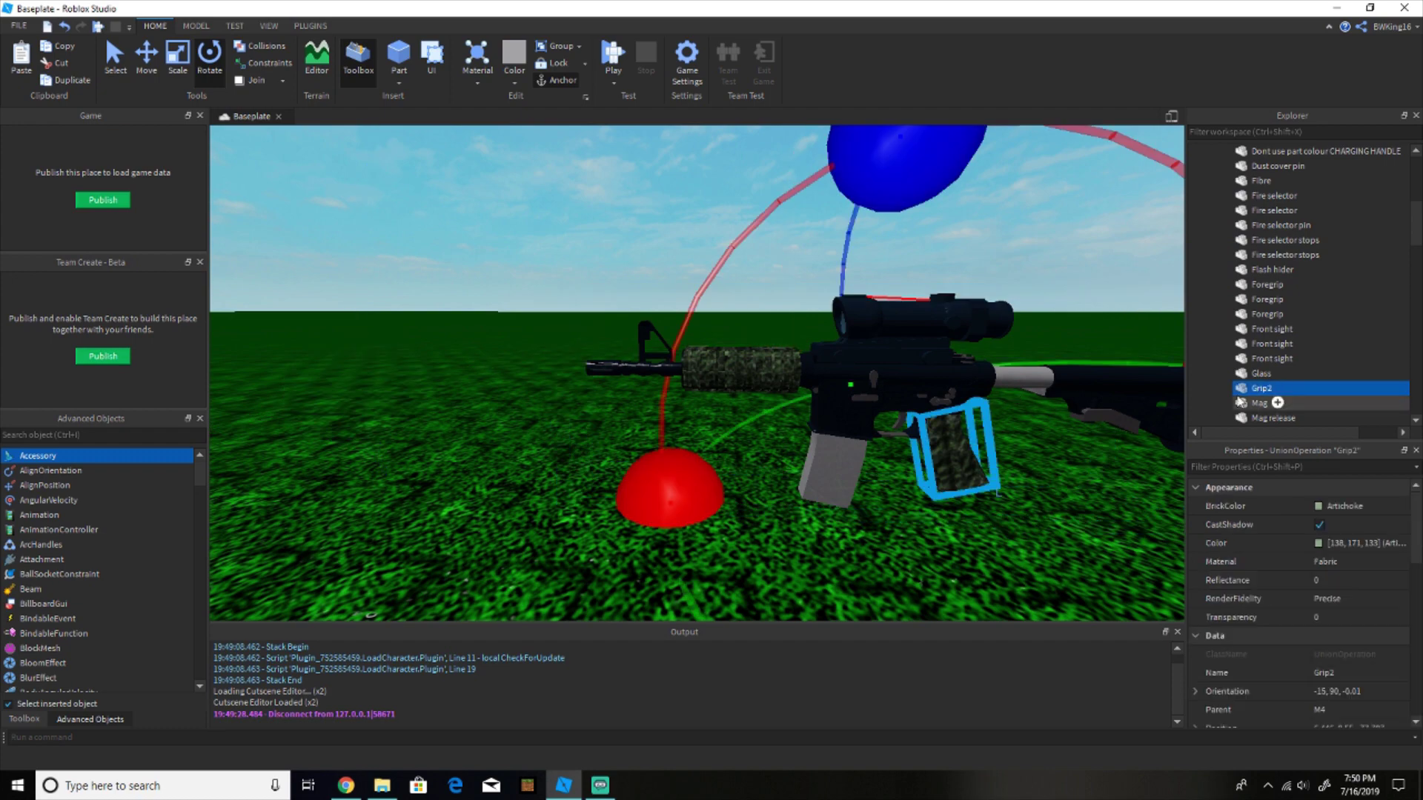
scroll(1257, 381, "down", 10)
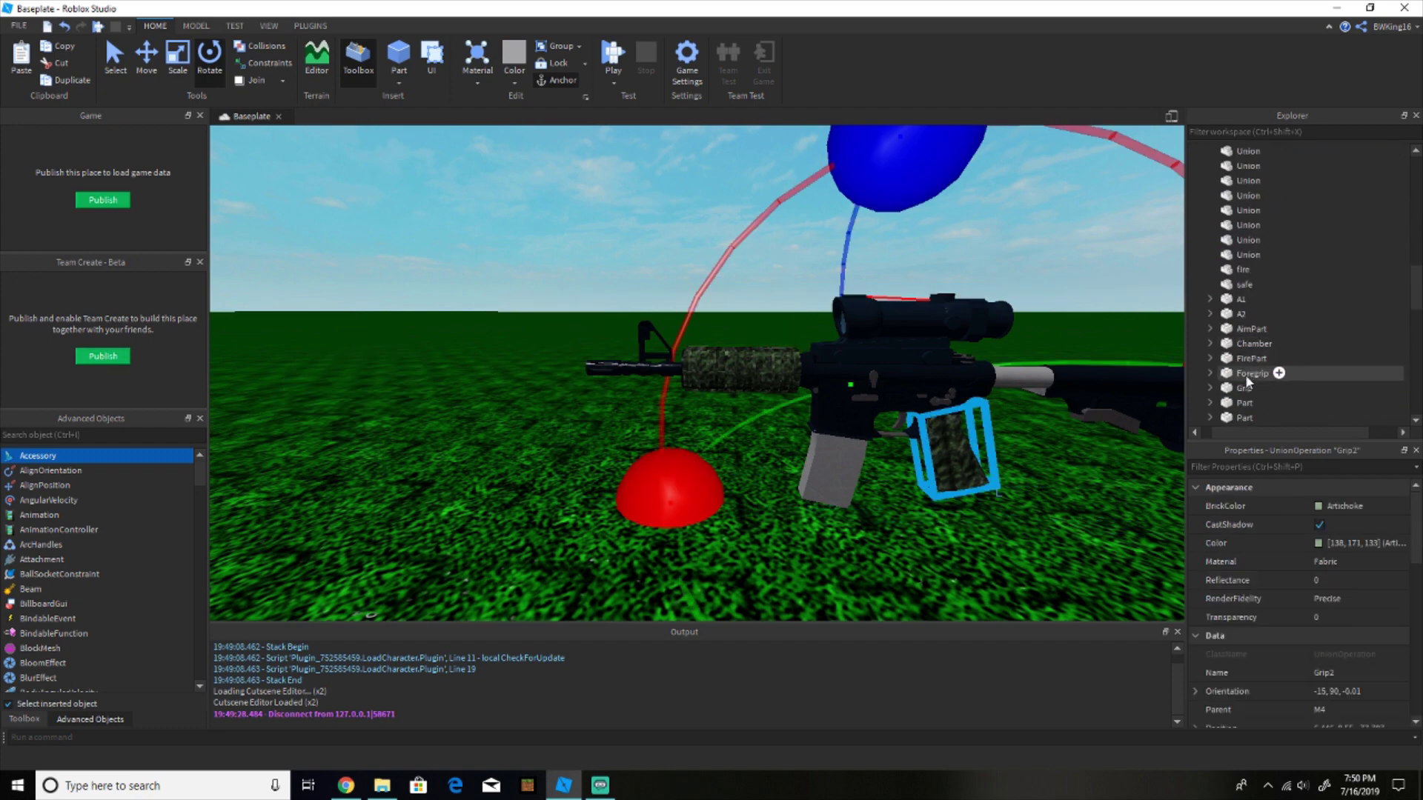
left_click(1245, 389)
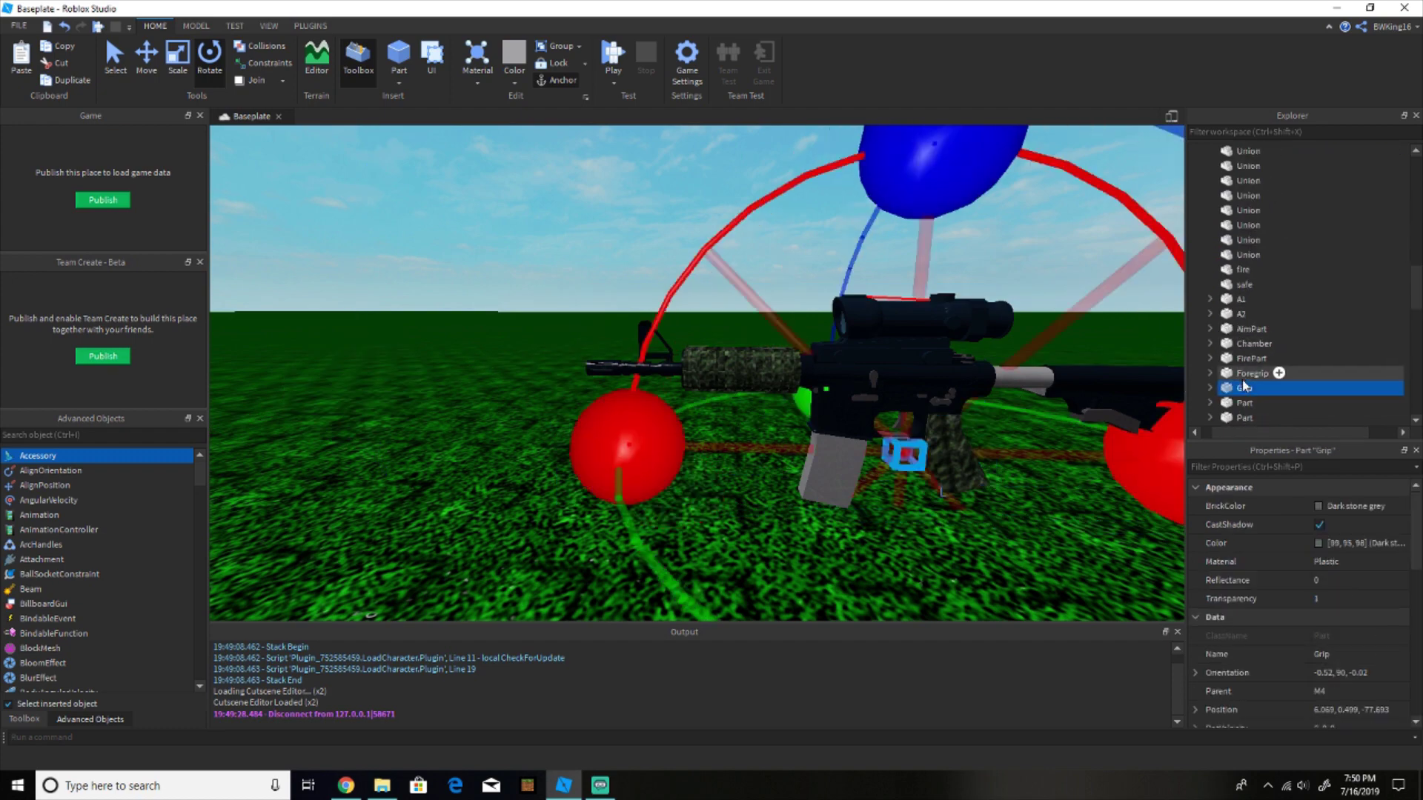
scroll(964, 398, "down", 5)
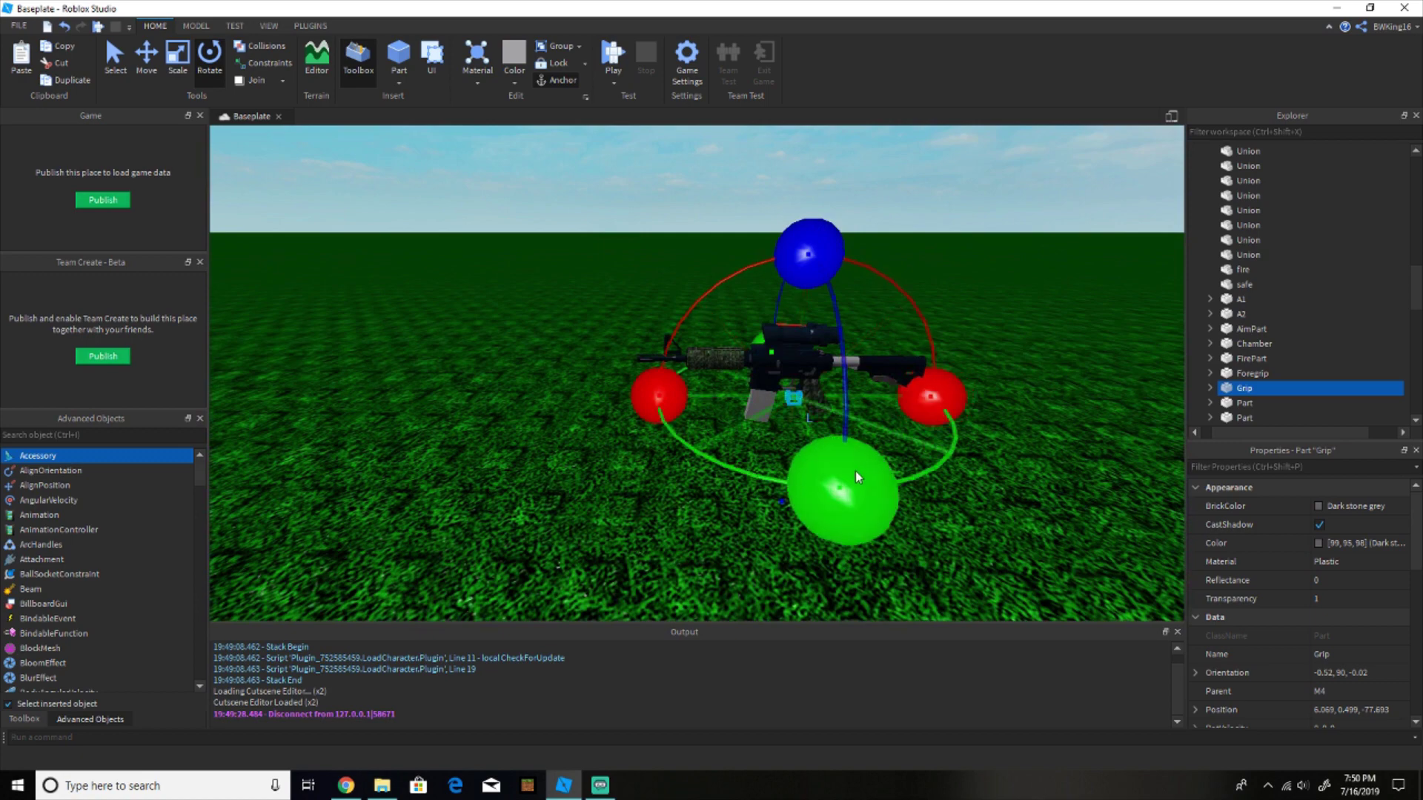
mouse_move(855, 470)
left_mouse_down()
mouse_move(652, 378)
mouse_move(844, 479)
mouse_move(873, 473)
left_mouse_up()
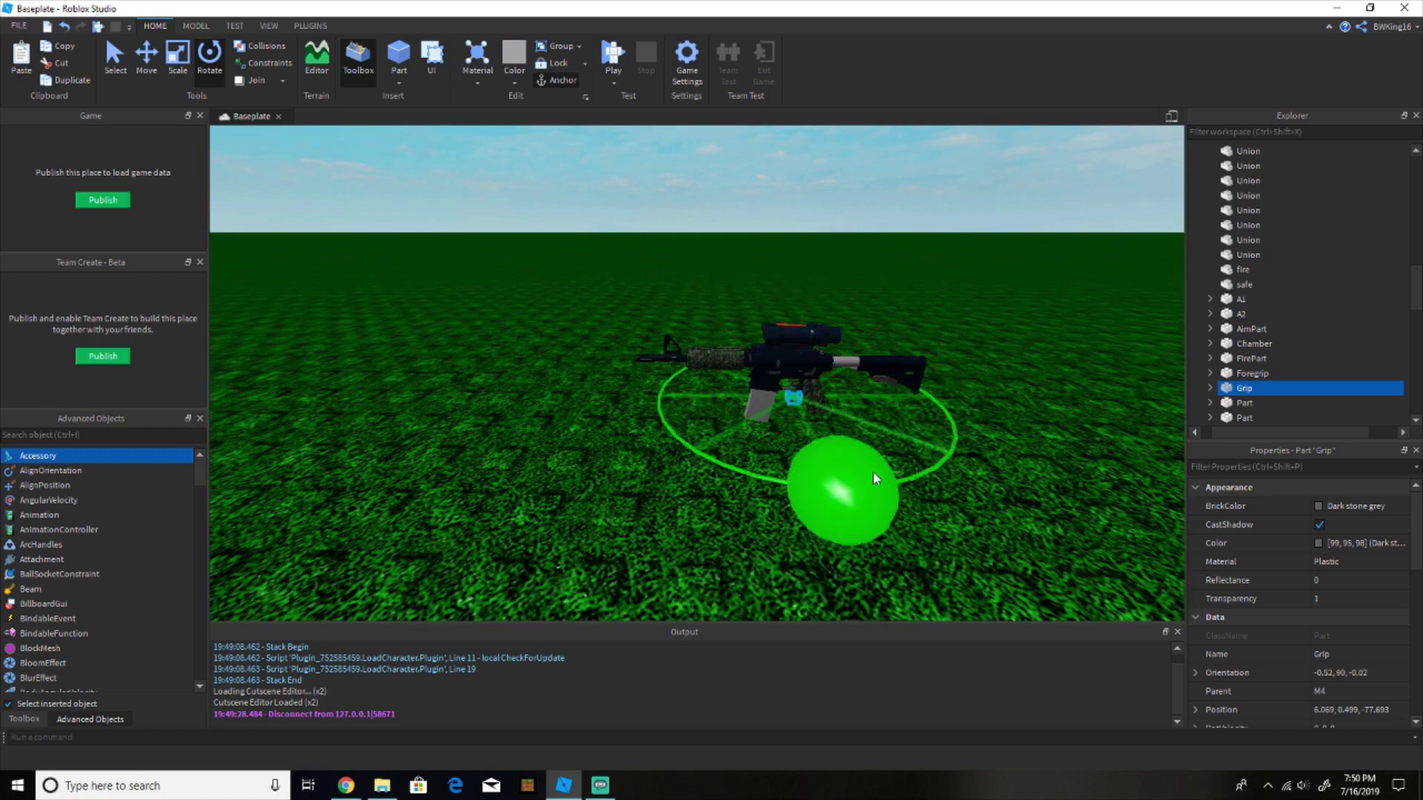
scroll(873, 473, "up", 3)
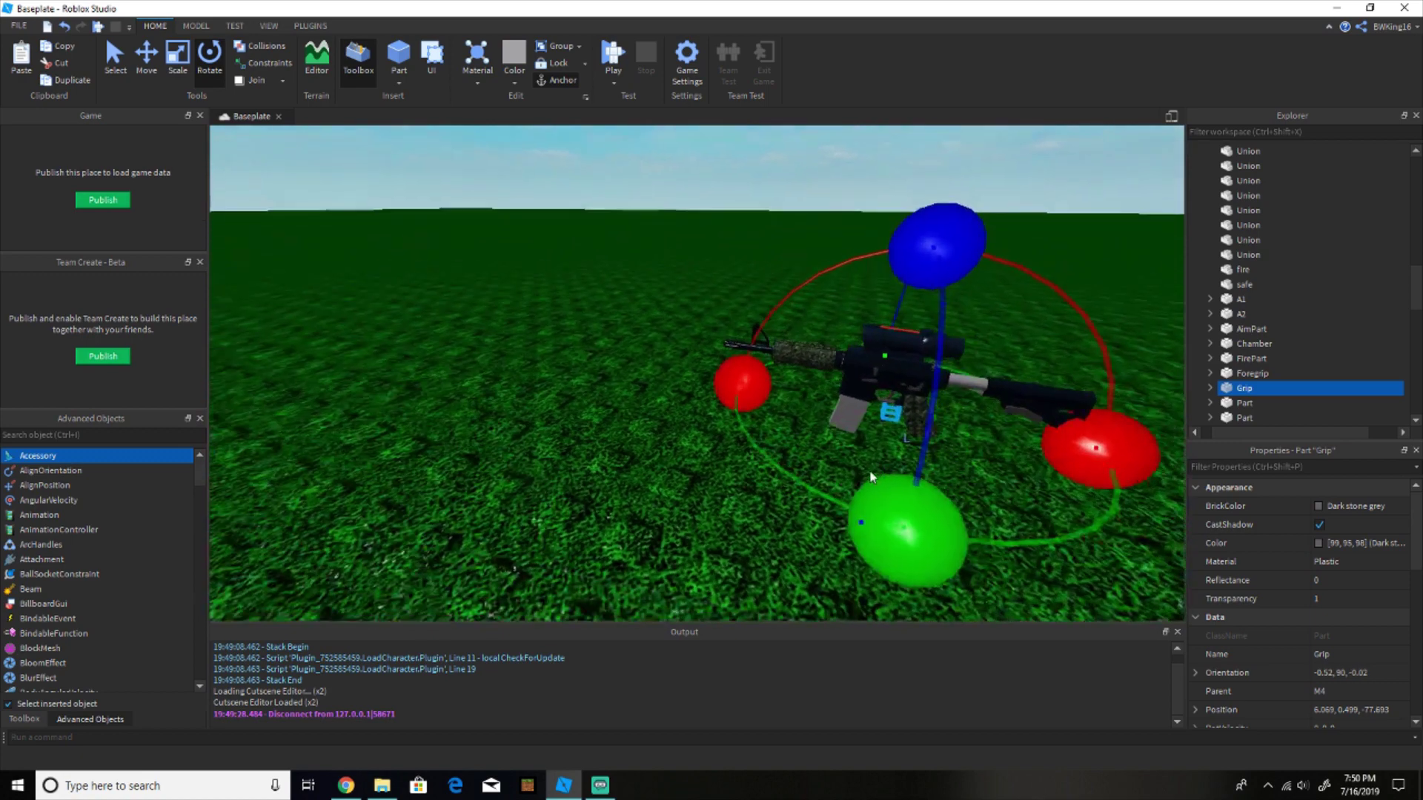
scroll(872, 476, "down", 5)
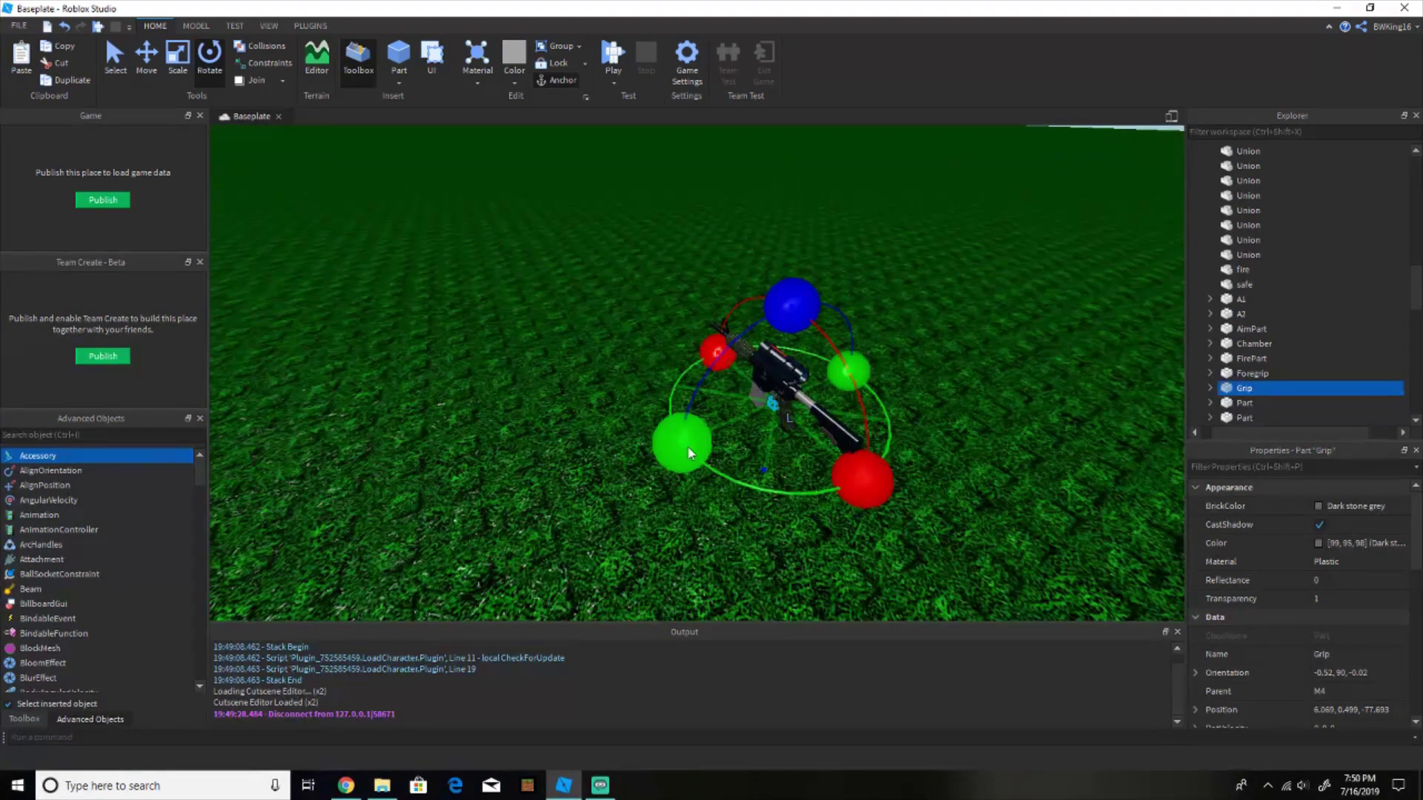
left_click_drag(687, 447, 716, 355)
Collapse the M4 and return it from Workspace to the Server folder of GunModels
scroll(1289, 385, "up", 4)
scroll(1216, 373, "up", 4)
scroll(1216, 372, "up", 5)
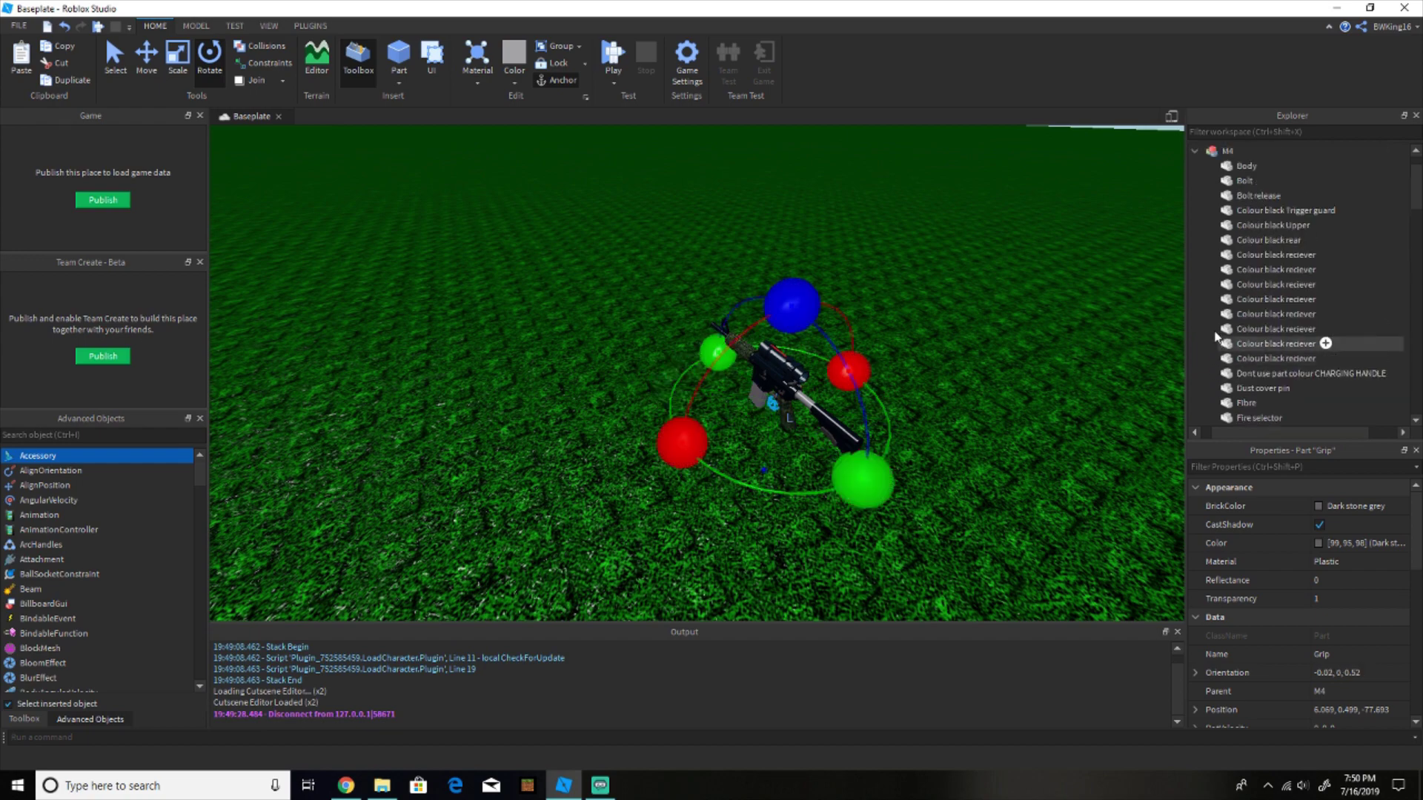
left_click(1196, 196)
left_click_drag(1240, 196, 1270, 377)
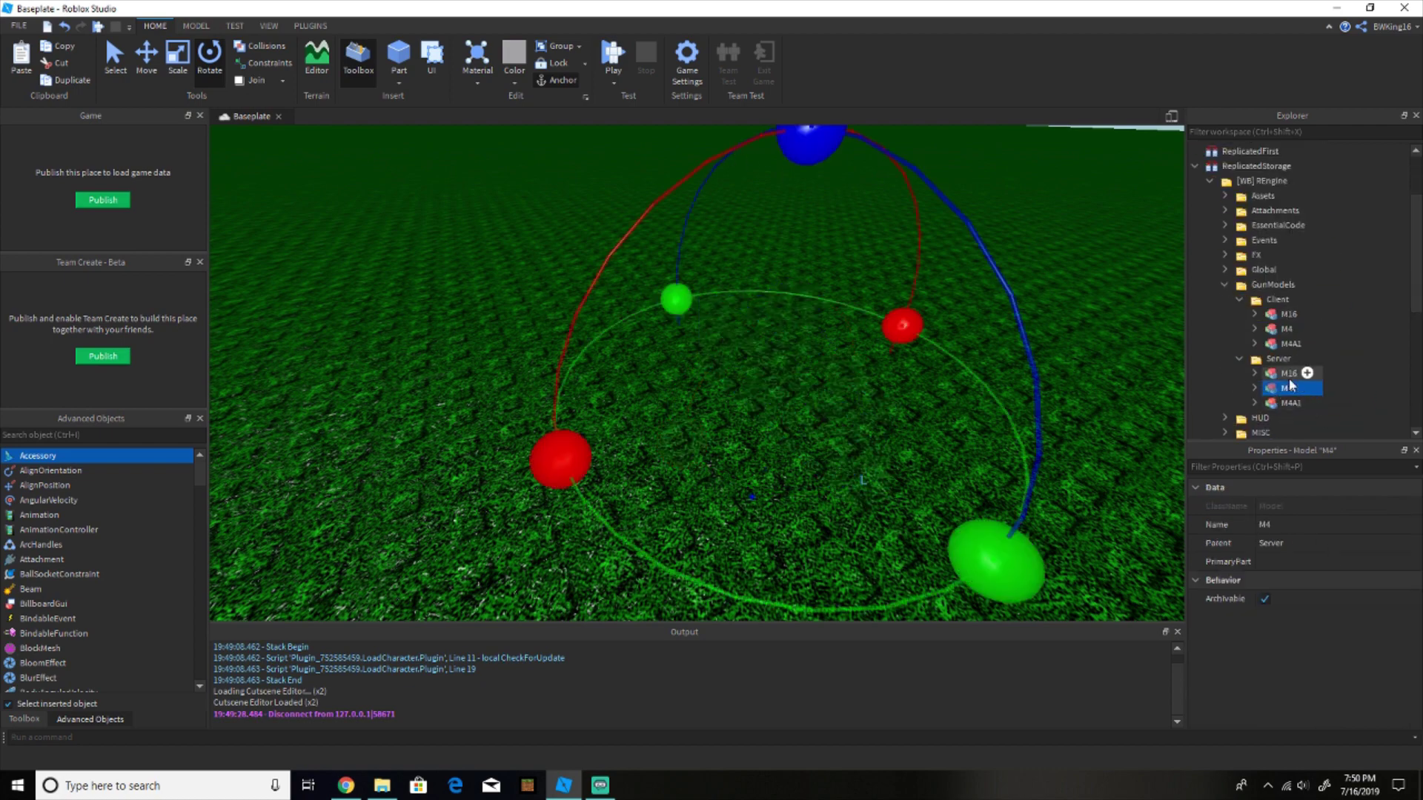
Playtest the place with the M4 equipped, examine from the server view how the character holds it, and stop the test
left_click(616, 78)
left_click(620, 93)
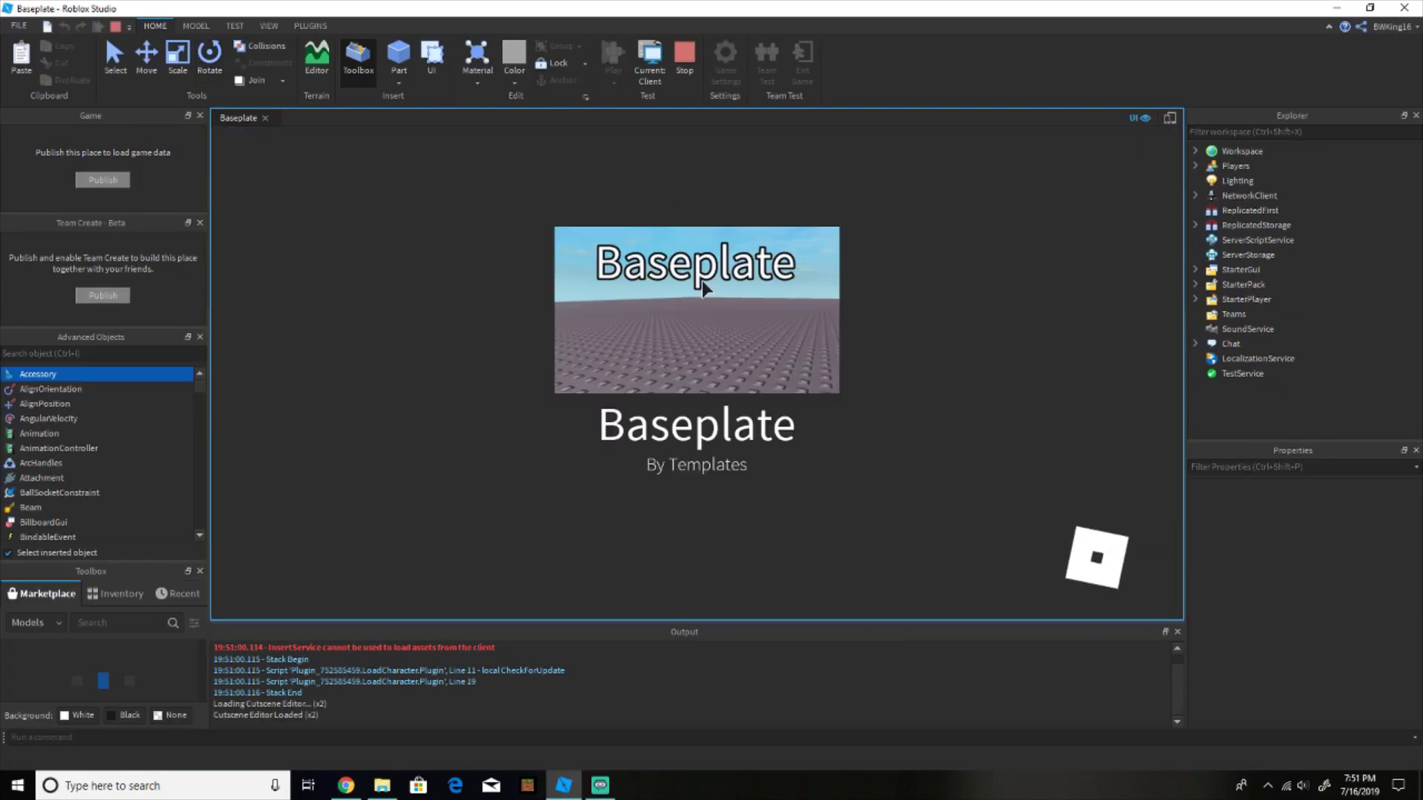
key("2")
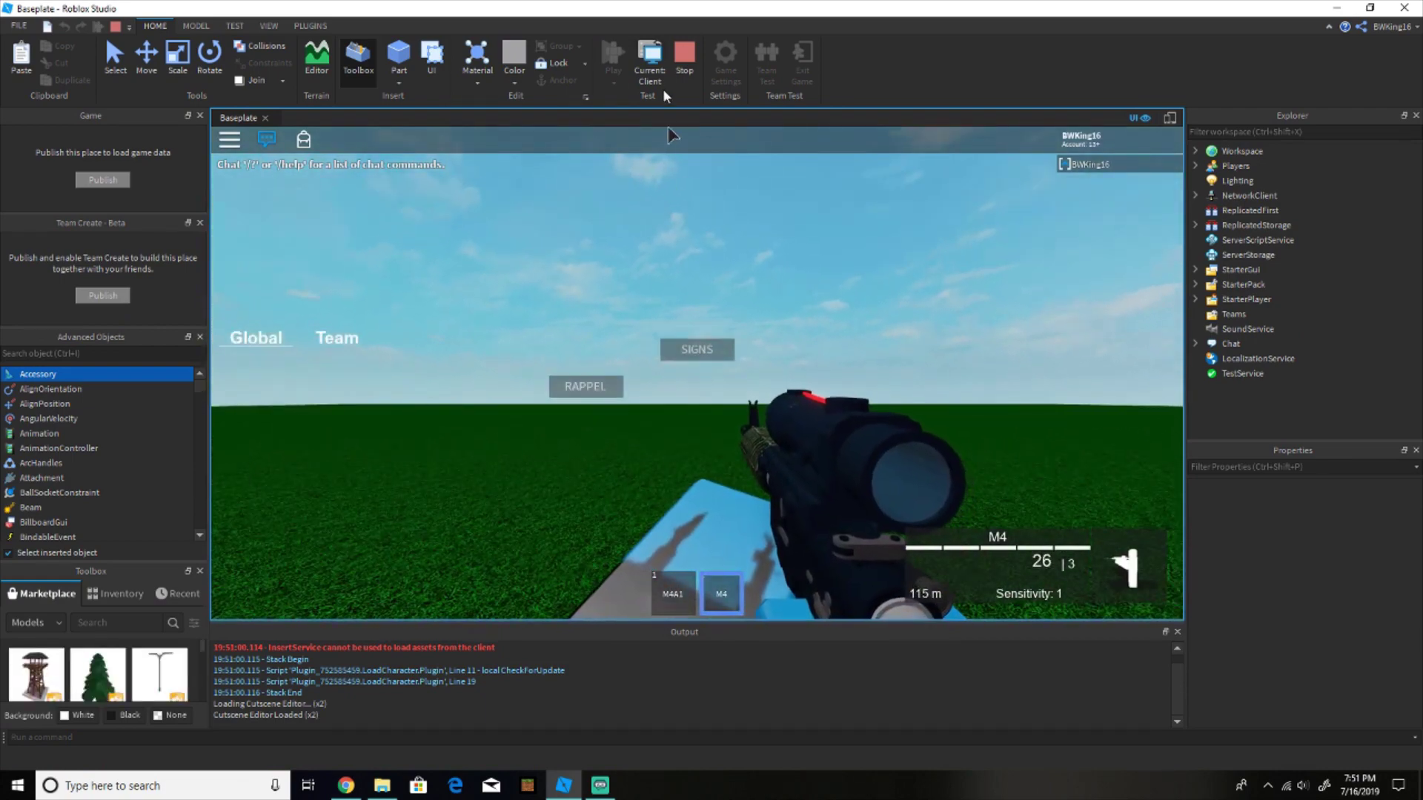
left_click(650, 65)
right_click_drag(788, 349, 788, 349)
key("w")
key("w")
key("d")
key("s")
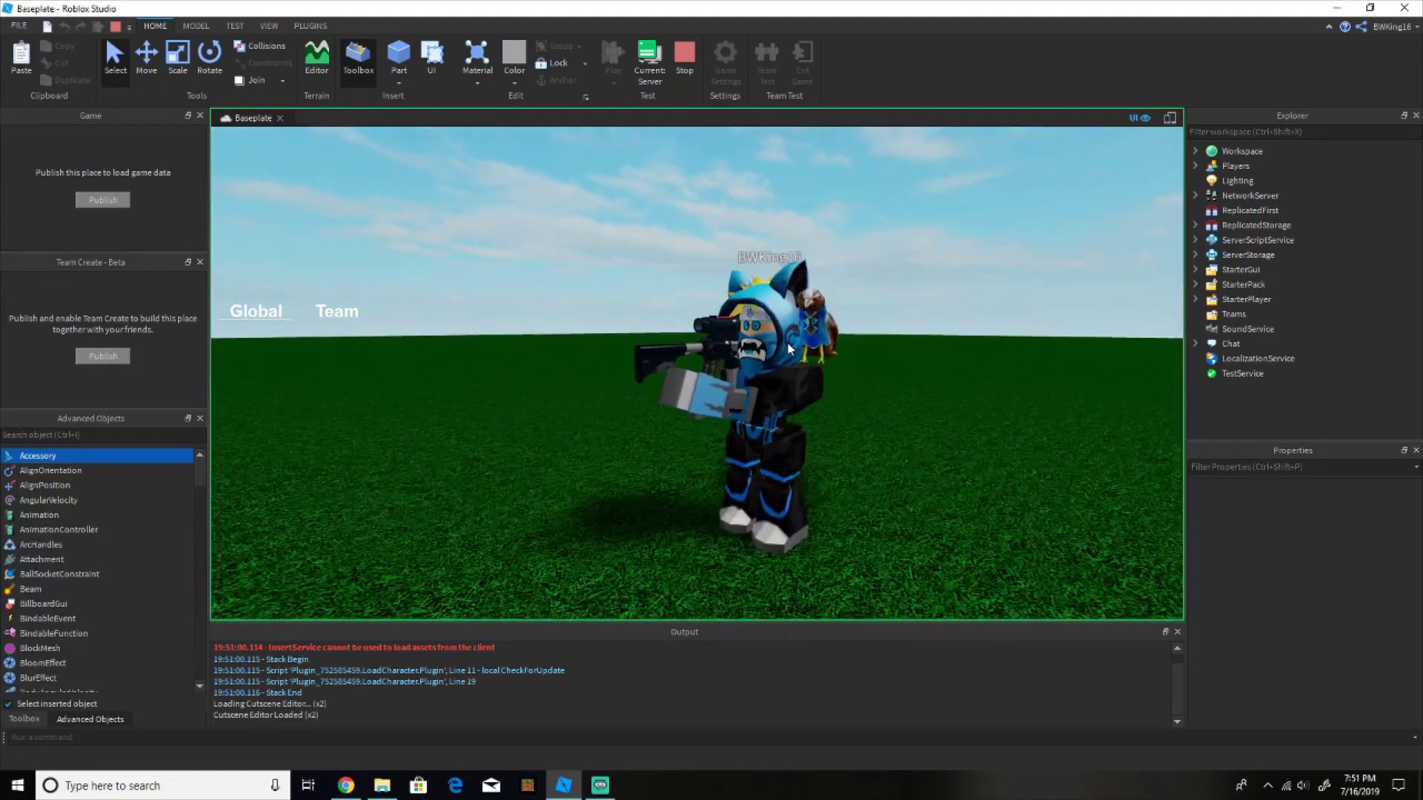
left_click(679, 74)
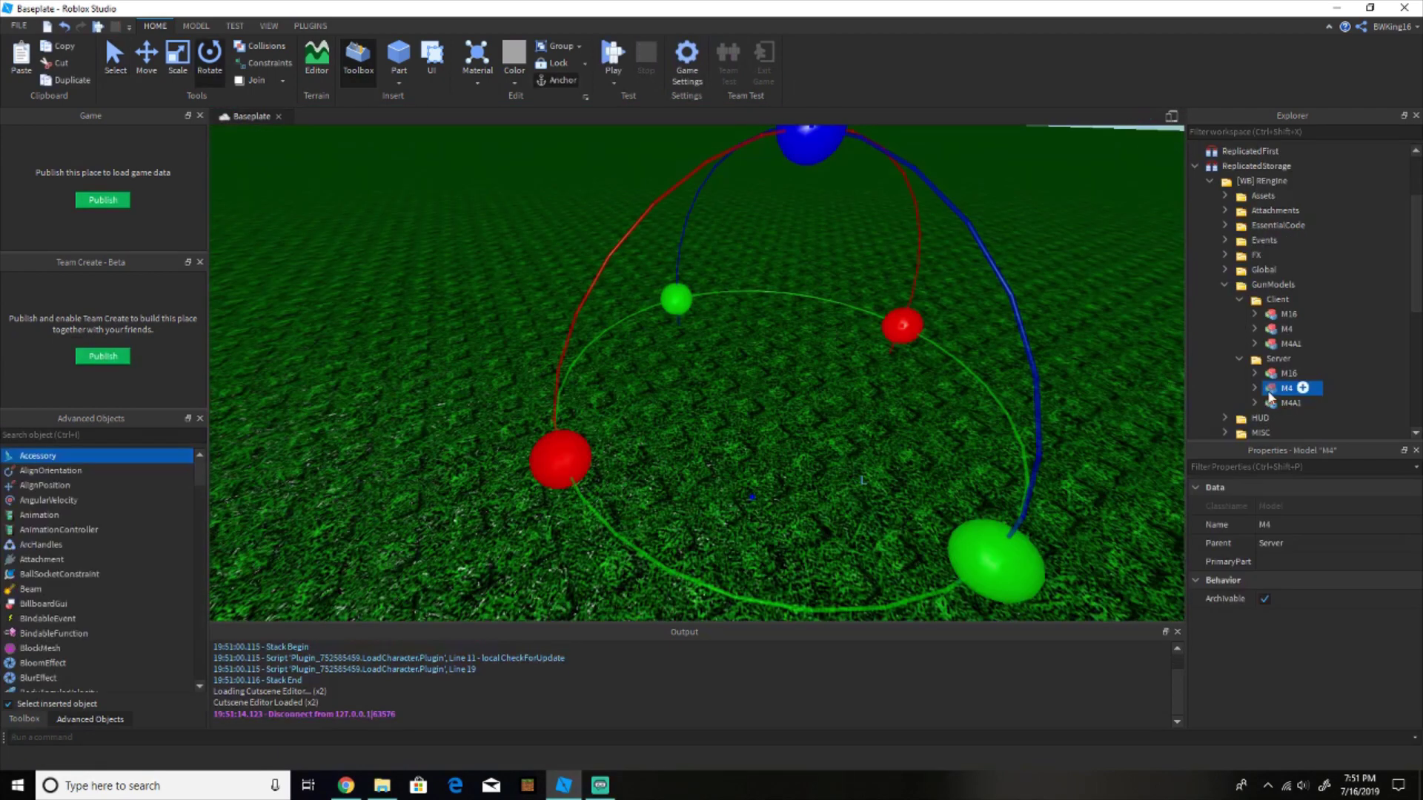
Move the server M4 back into Workspace and select its Grip part
left_click_drag(1270, 397, 1268, 300)
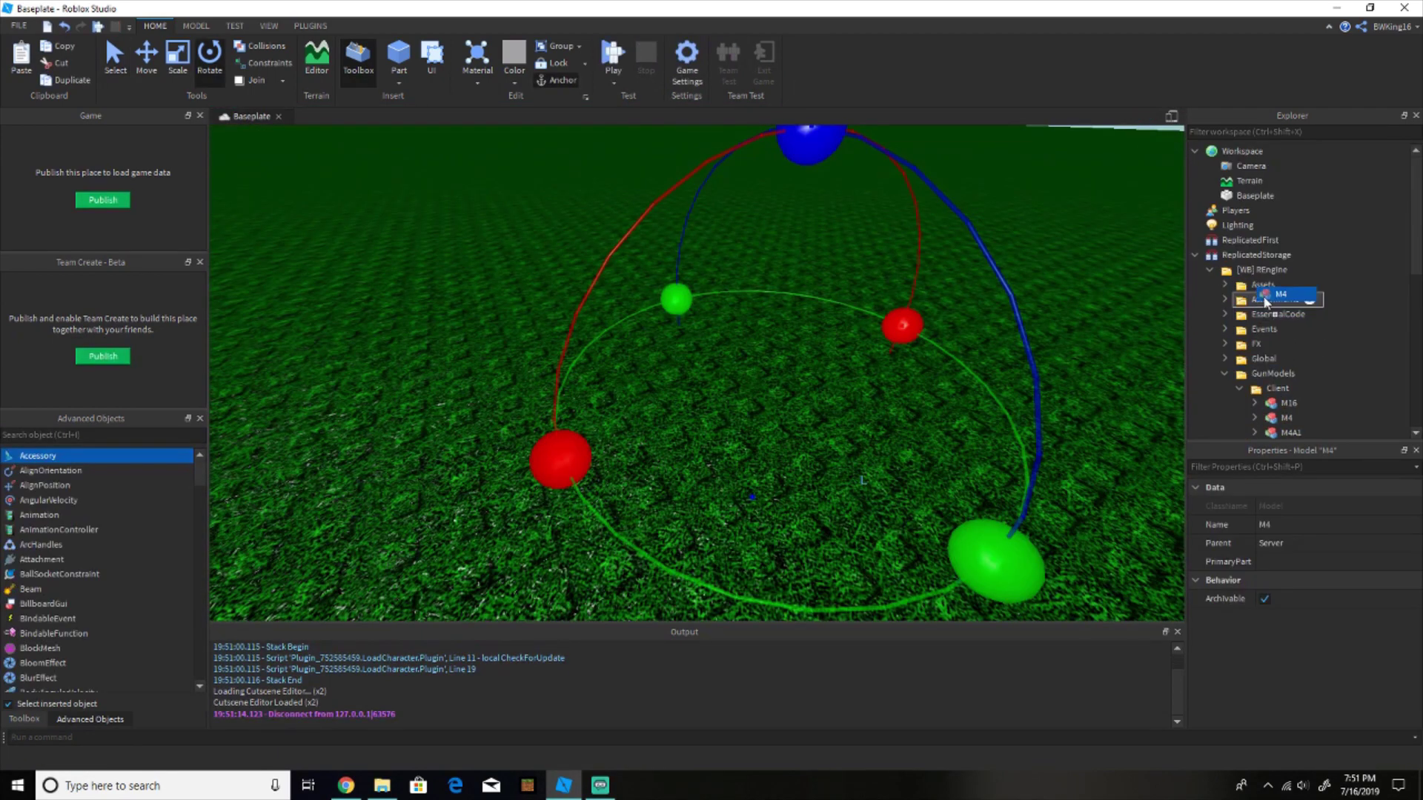
left_click_drag(1223, 160, 1224, 157)
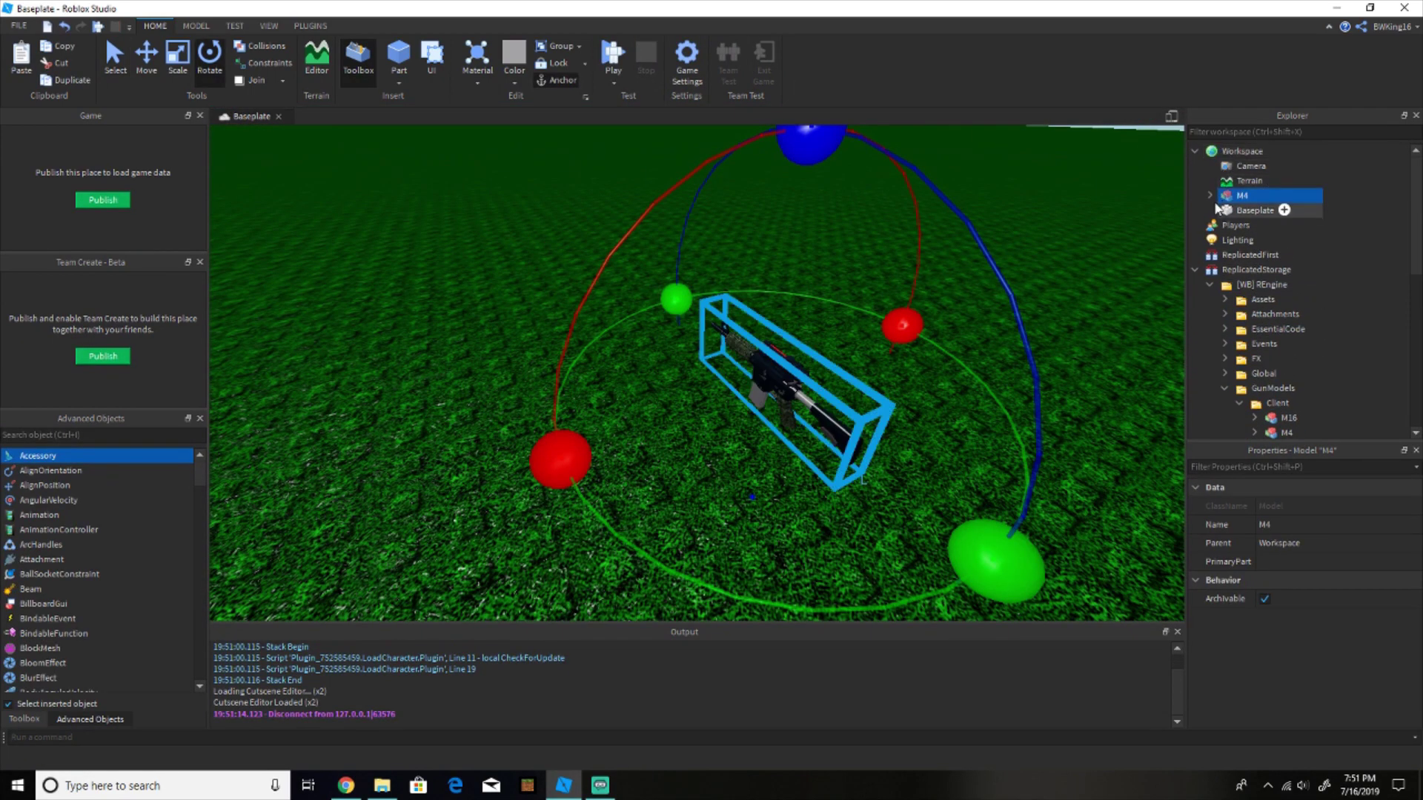
left_click(1209, 195)
scroll(1270, 386, "down", 5)
scroll(1254, 329, "down", 5)
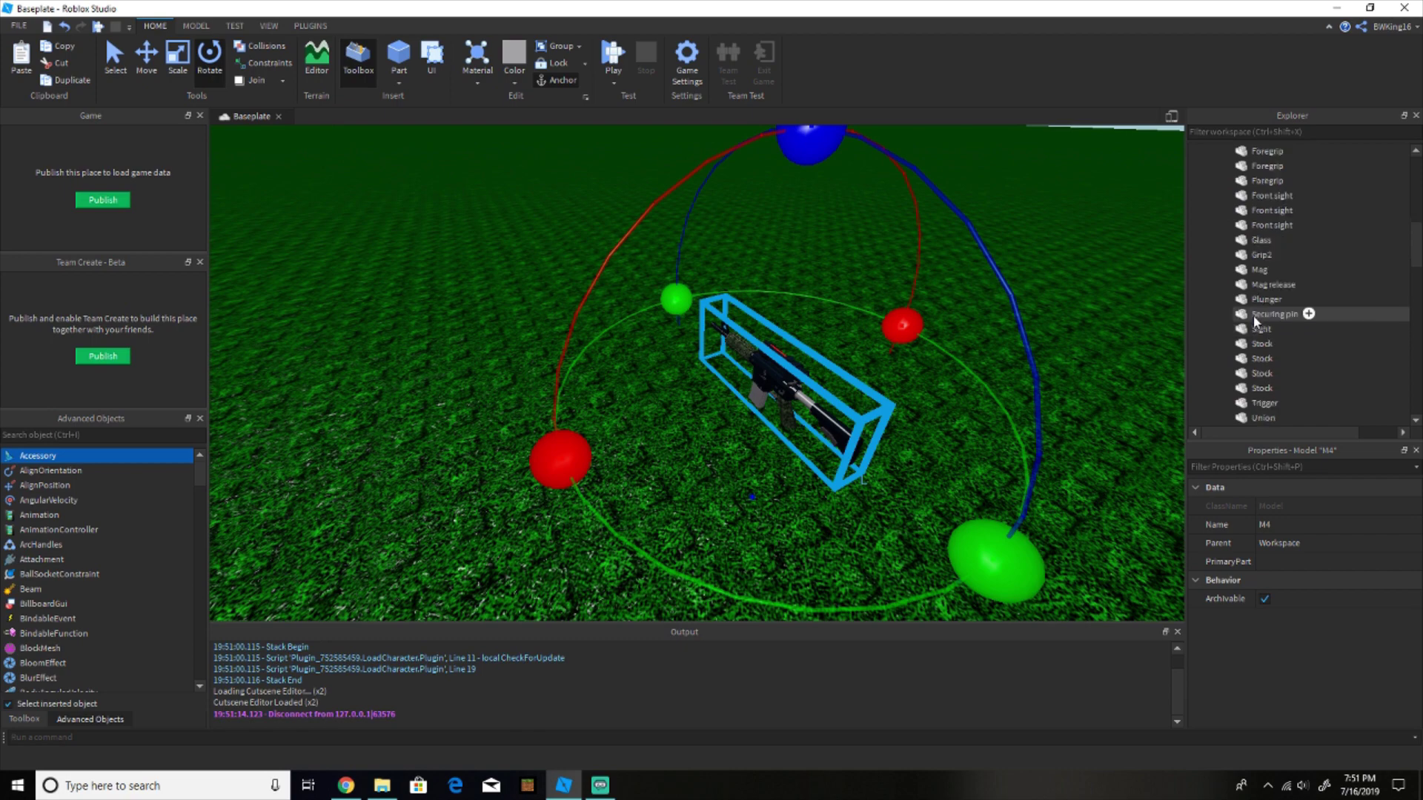
left_click(1252, 345)
key("f")
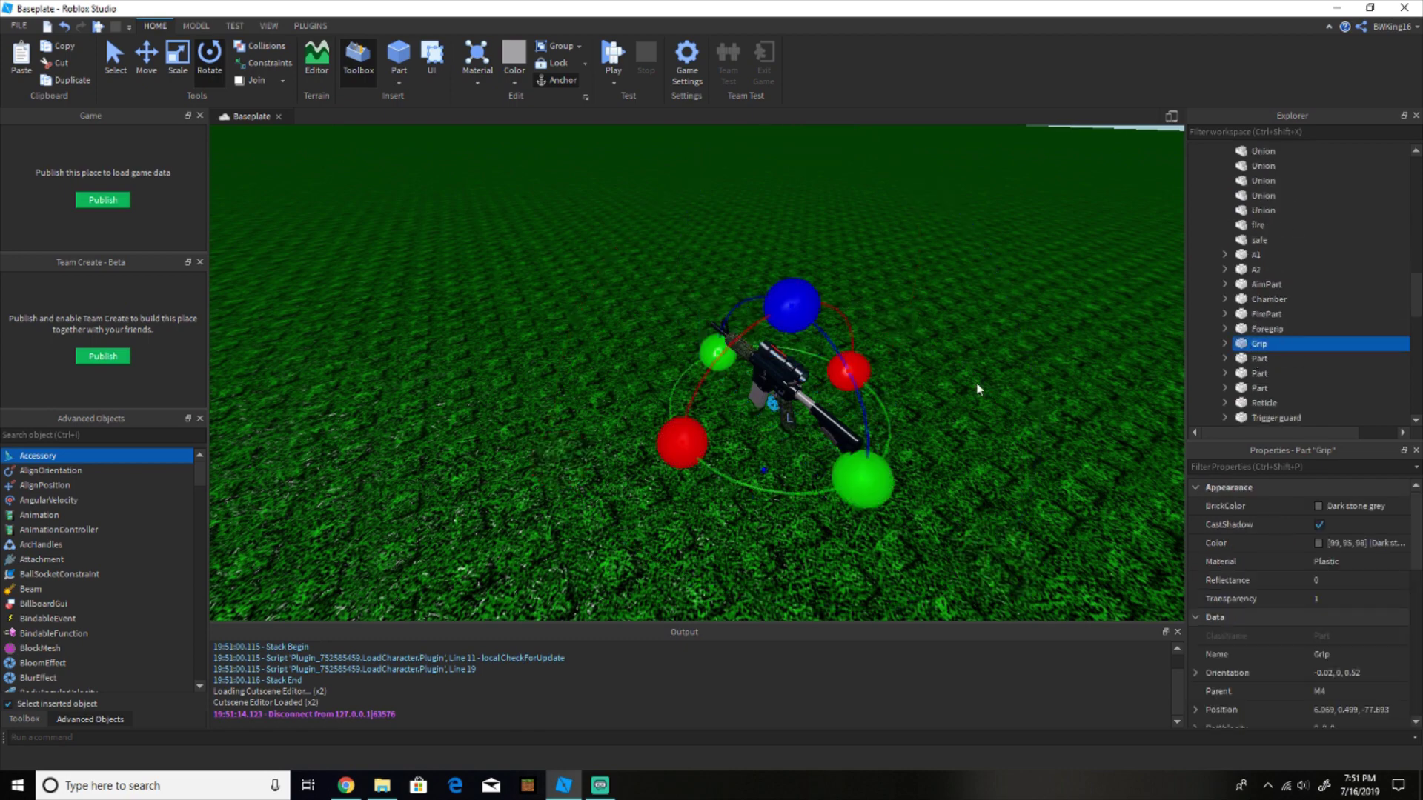
Rotate the M4's Grip part 180 degrees about the vertical axis
mouse_move(837, 442)
left_mouse_down()
mouse_move(765, 296)
mouse_move(831, 457)
left_mouse_up()
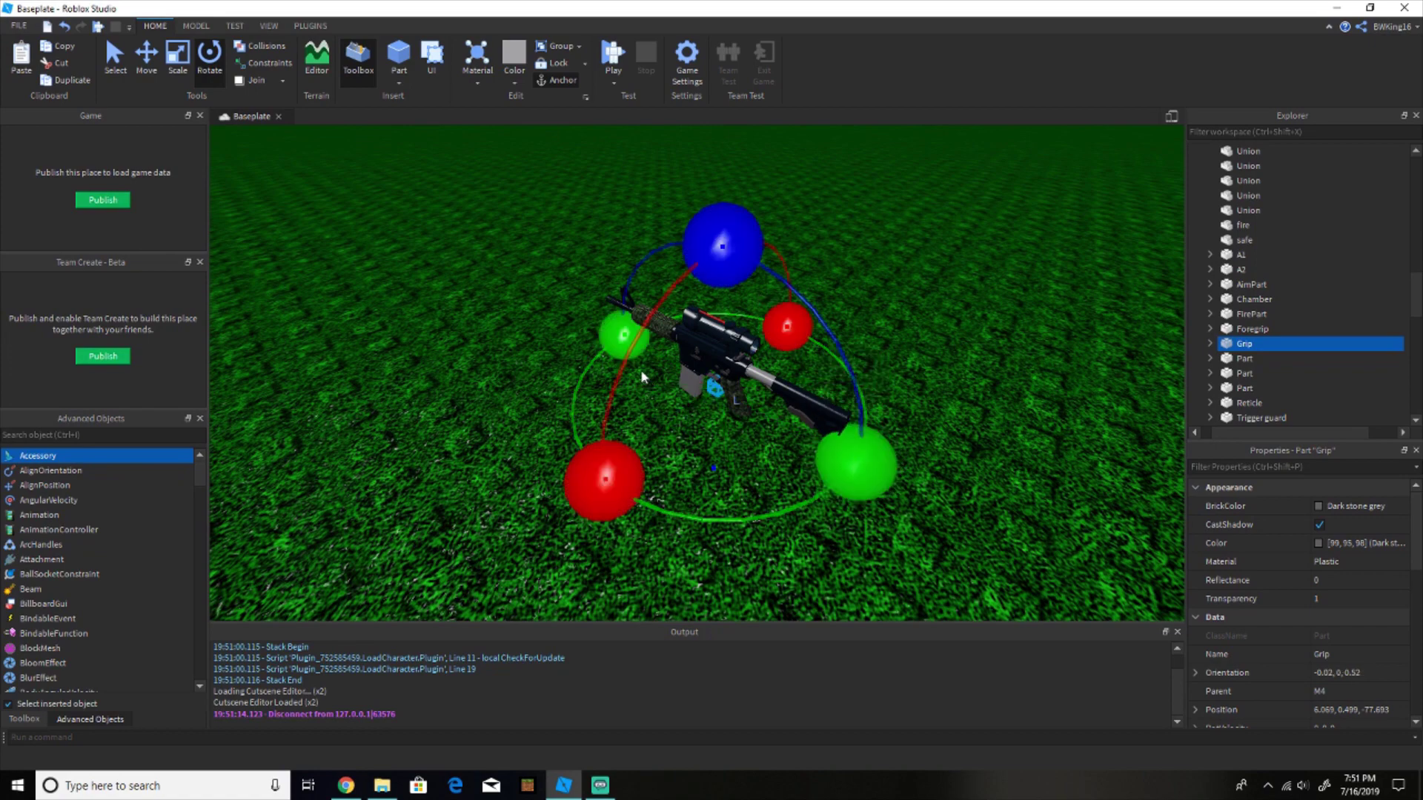
left_click(1226, 360)
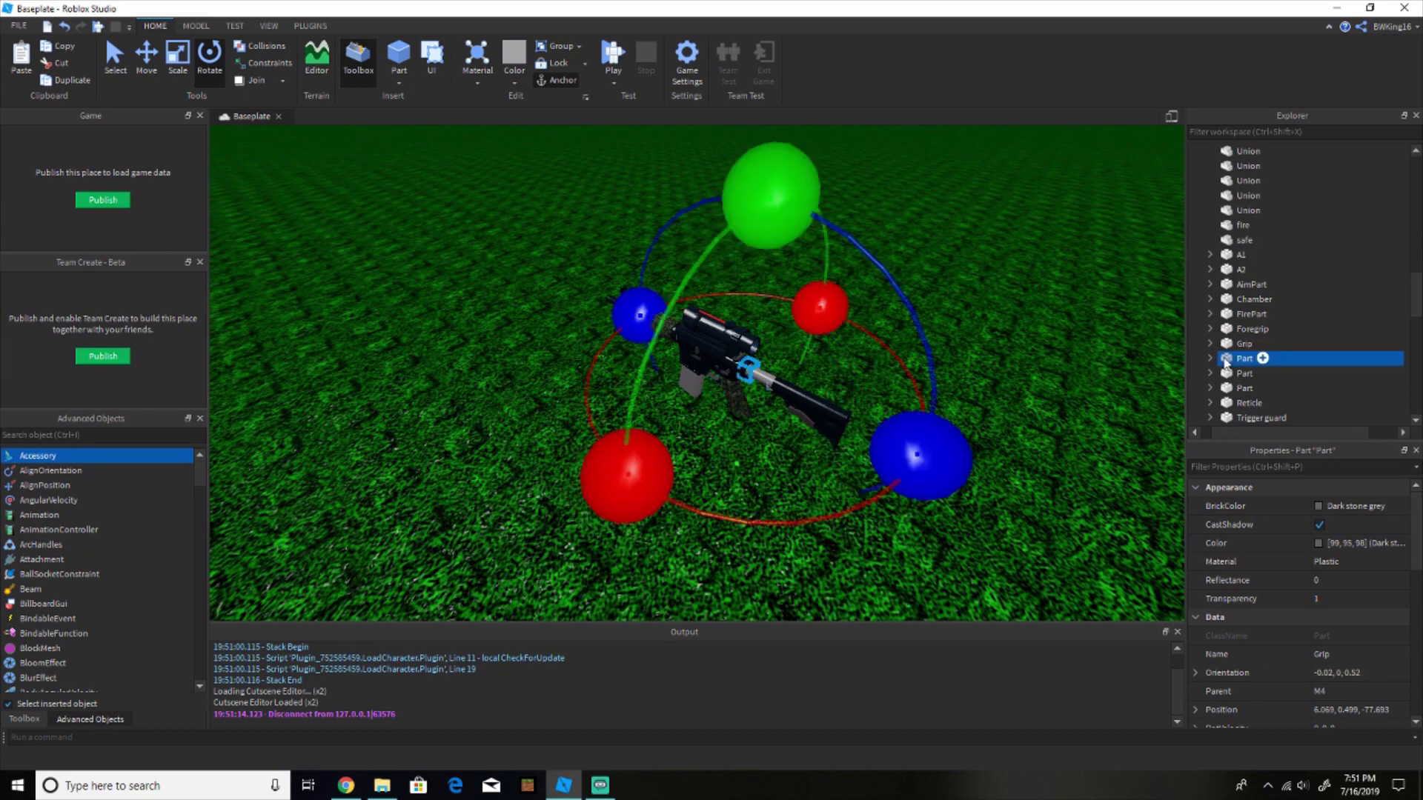
left_click(1230, 345)
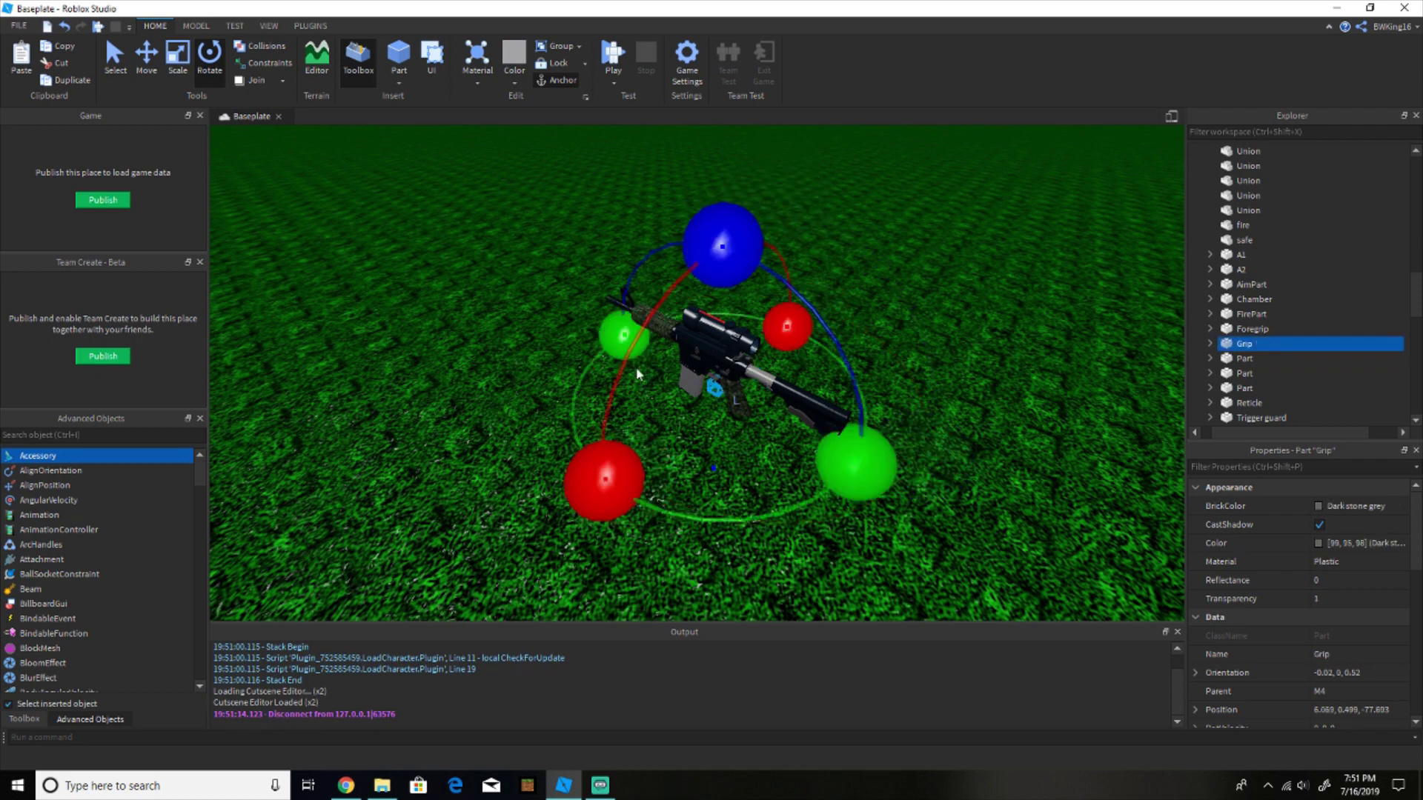
left_click_drag(626, 338, 867, 435)
Collapse the M4 and move it with its adjusted Grip into the Server folder of GunModels
scroll(1260, 327, "up", 10)
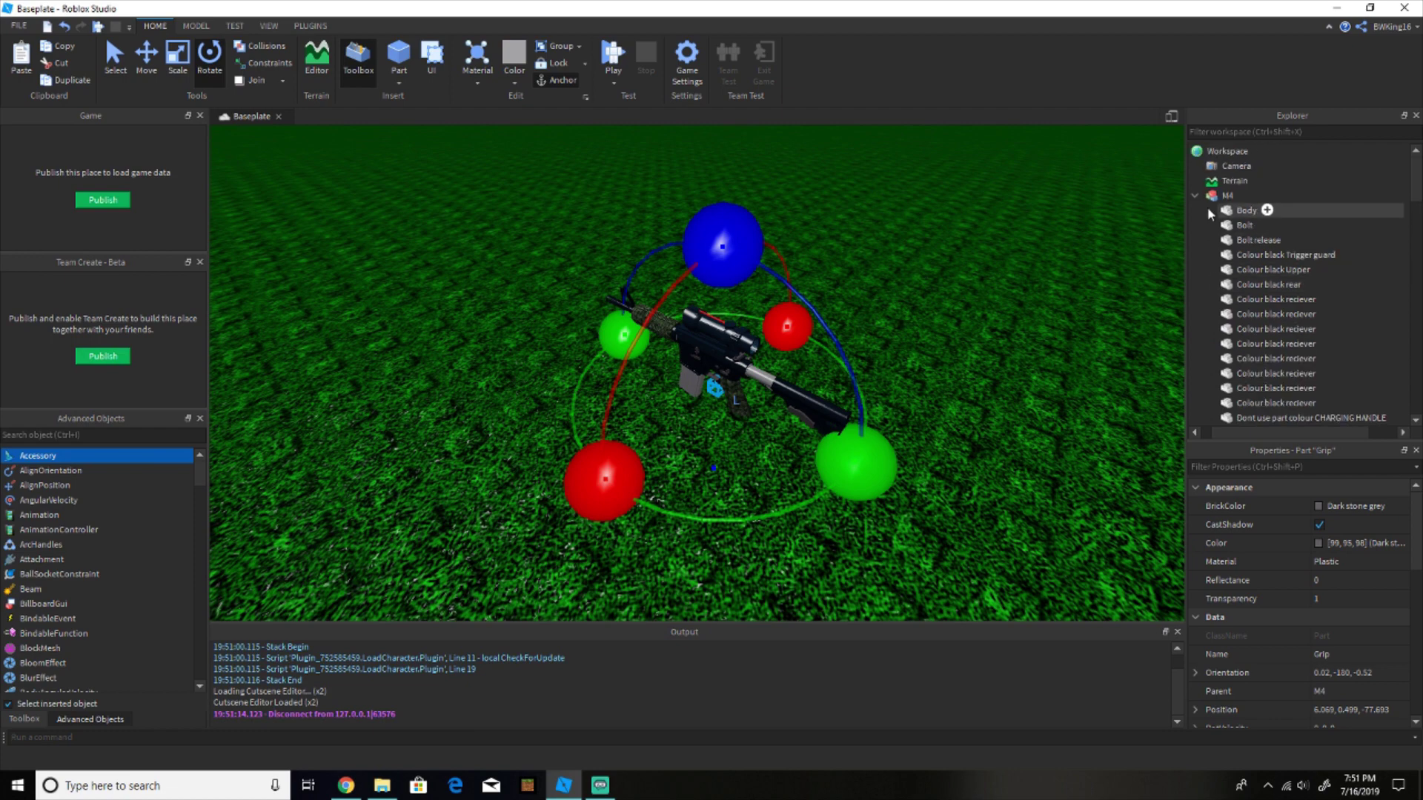
left_click(1195, 196)
left_click_drag(1223, 196, 1290, 375)
Playtest the place again and fire the M4 in first person
scroll(1263, 311, "down", 6)
scroll(1290, 326, "up", 5)
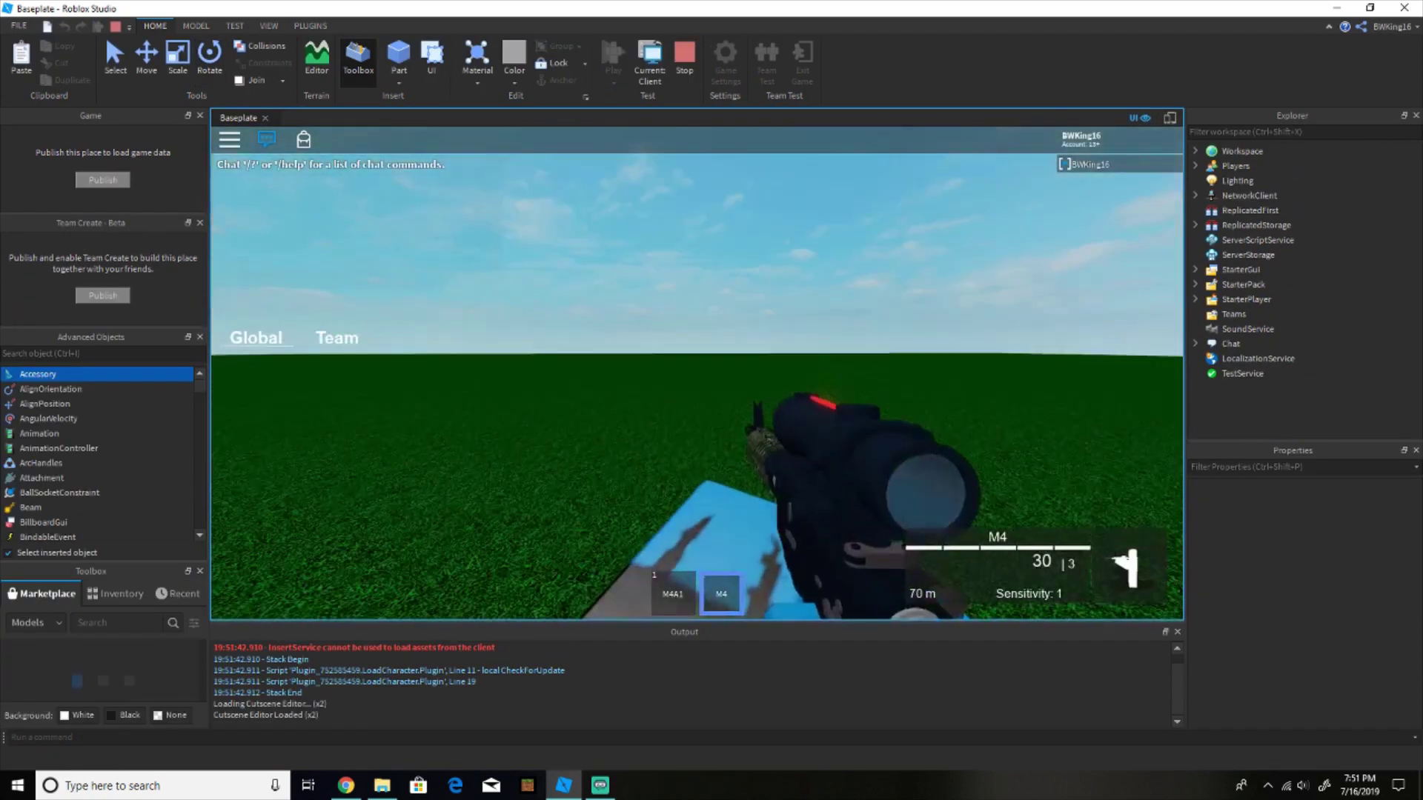
left_click(696, 373)
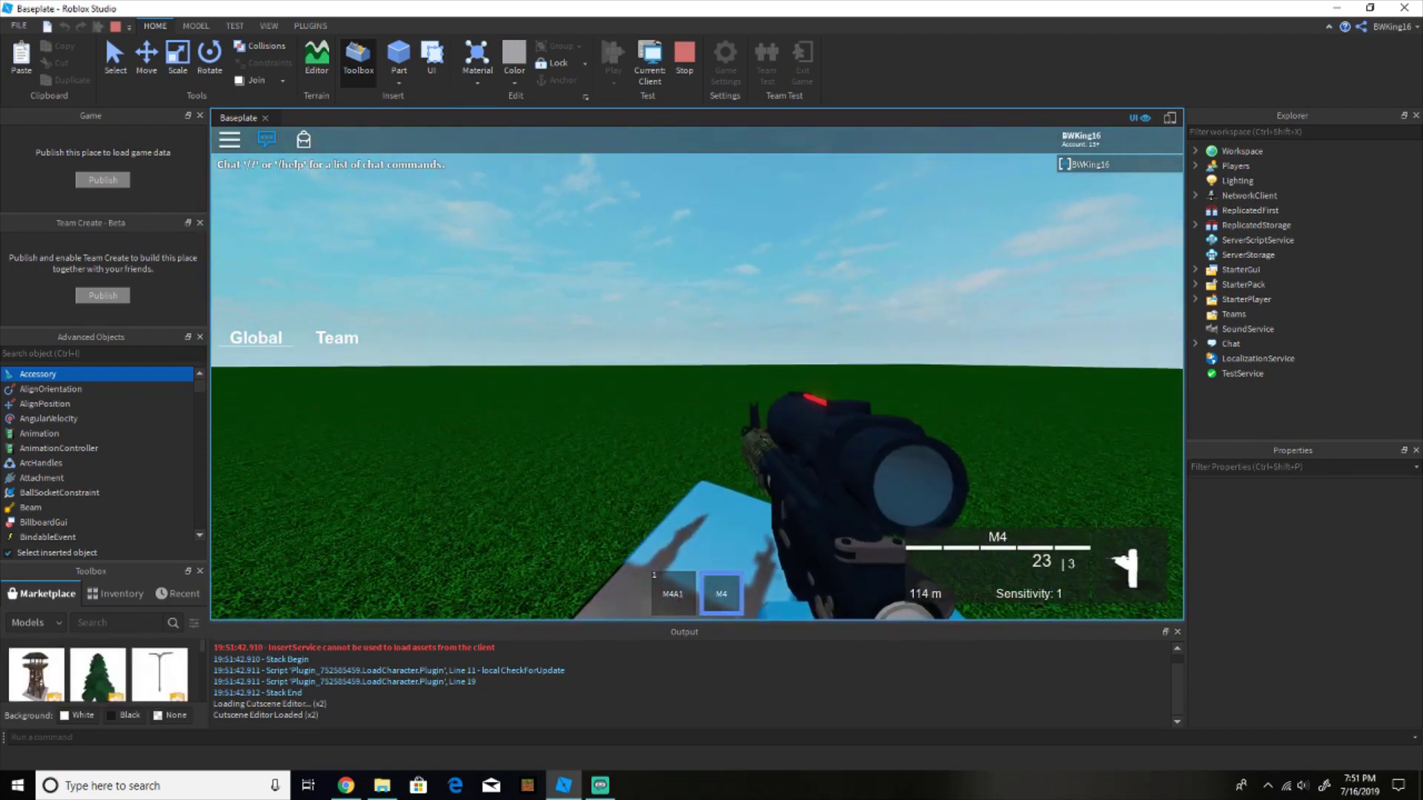
Re-equip the M4 in the client view and examine from the server view how the character holds it
left_click(649, 63)
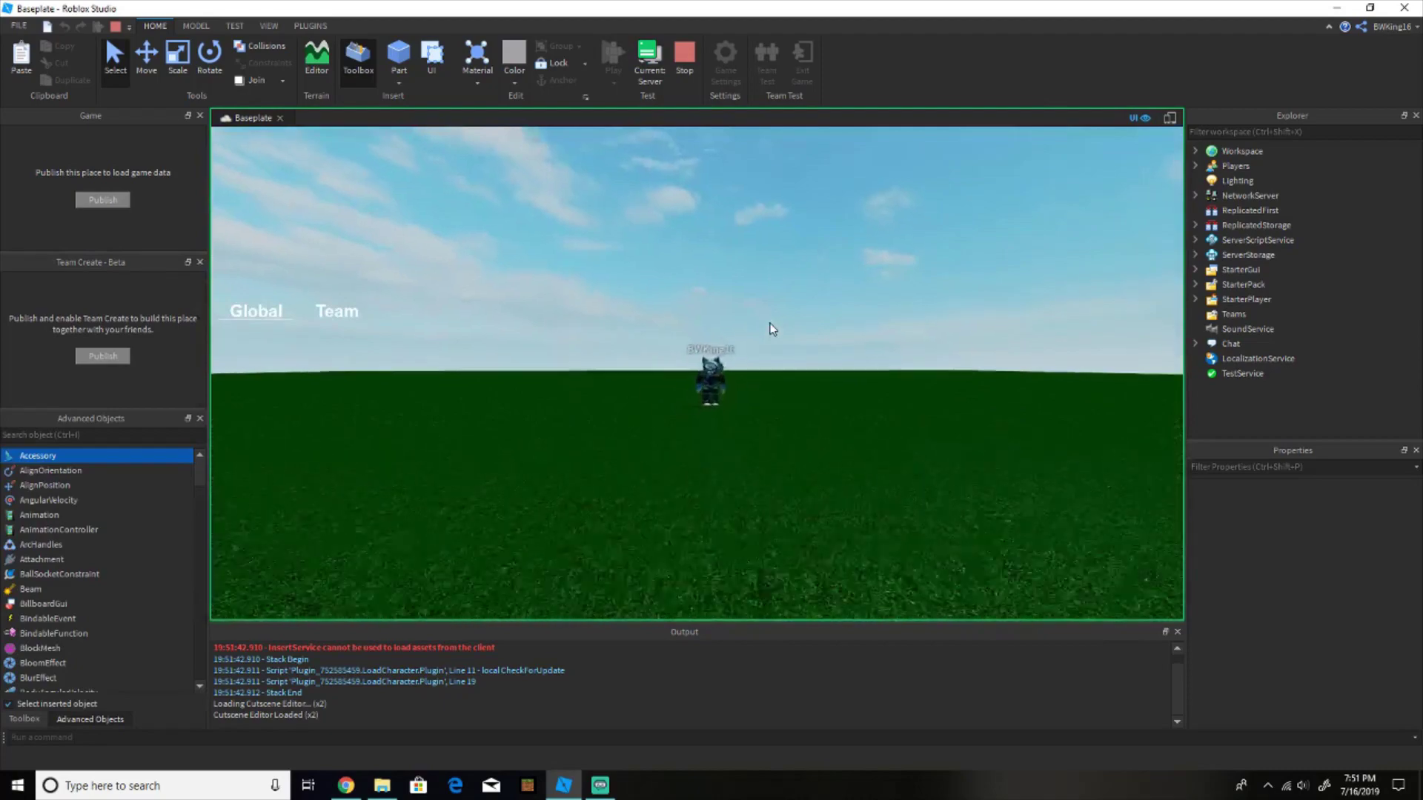
left_click(656, 80)
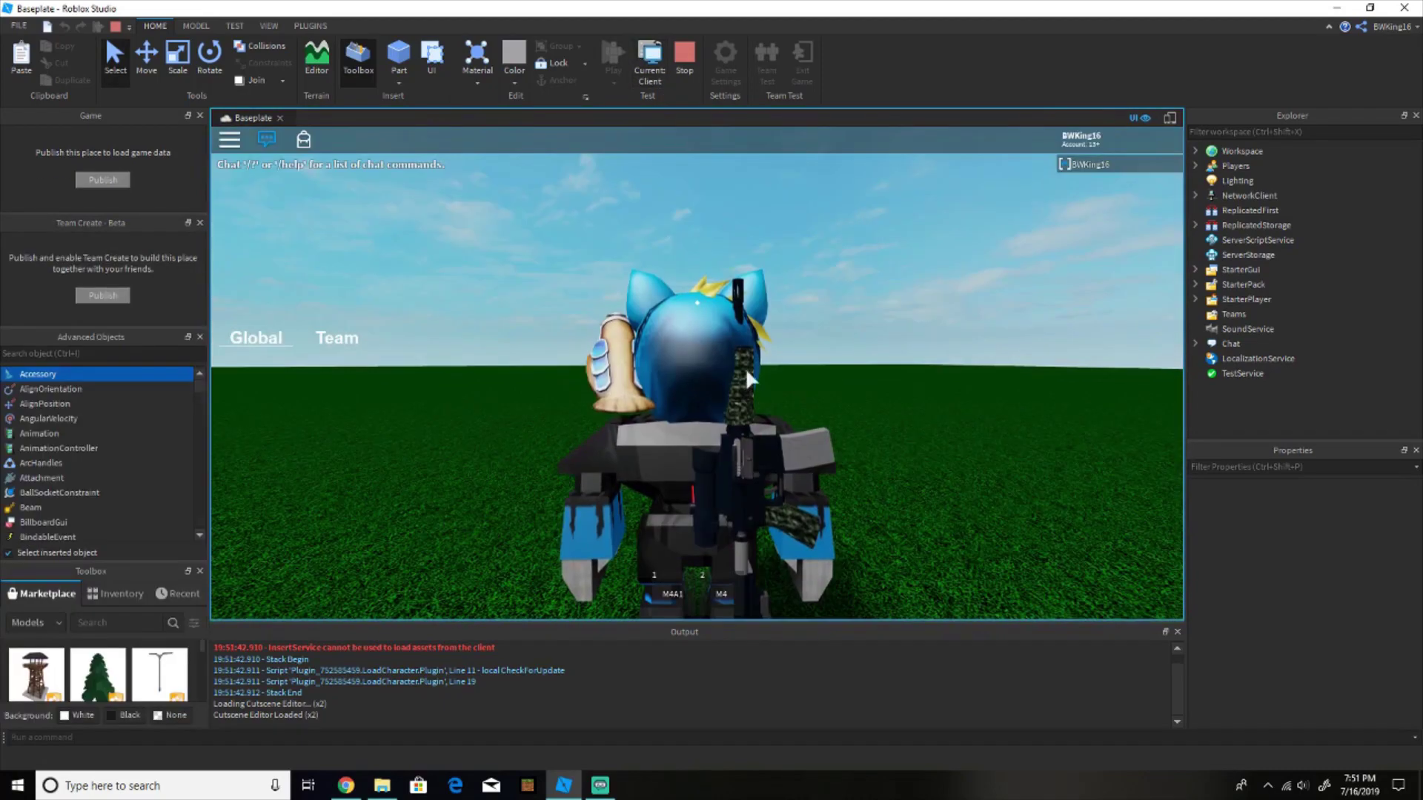
key("2")
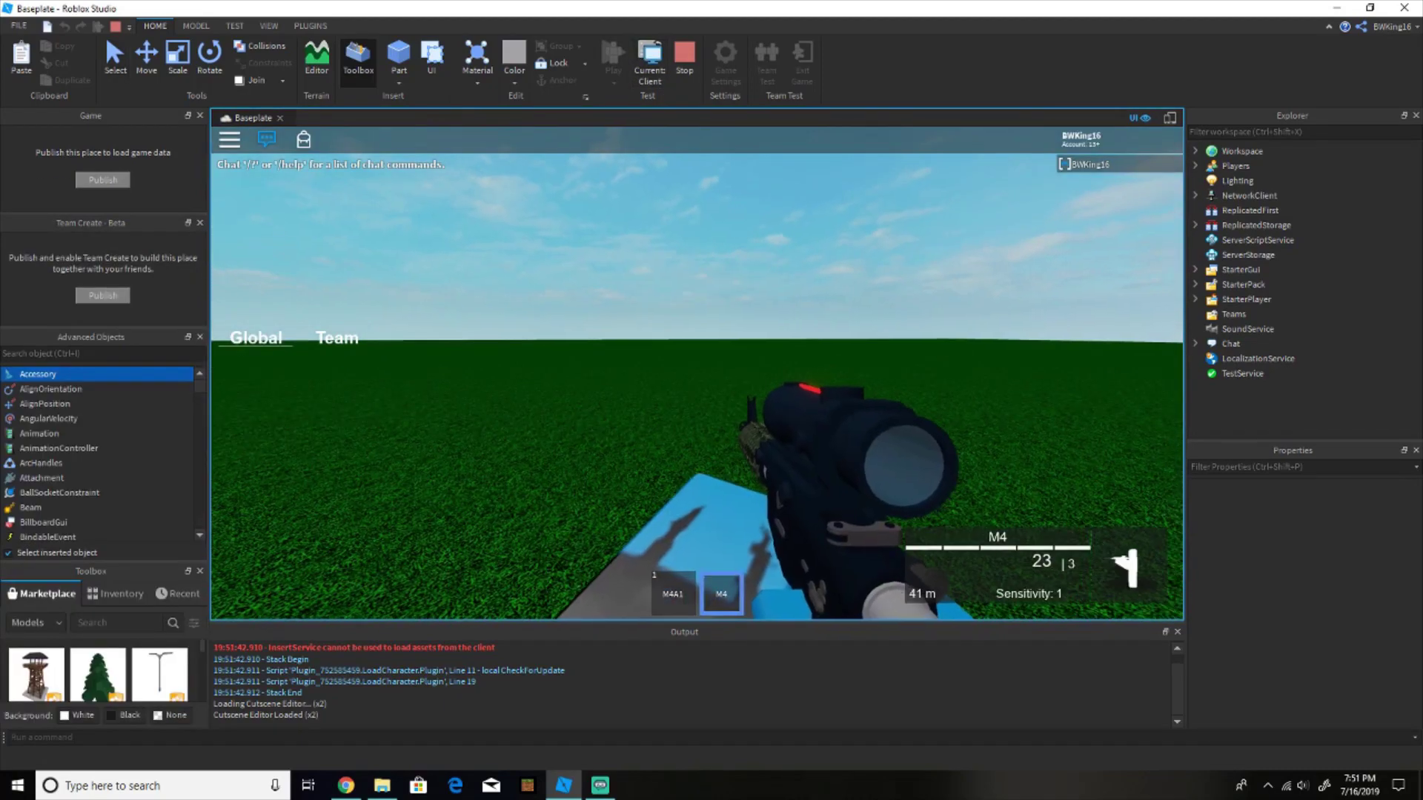
left_click(652, 71)
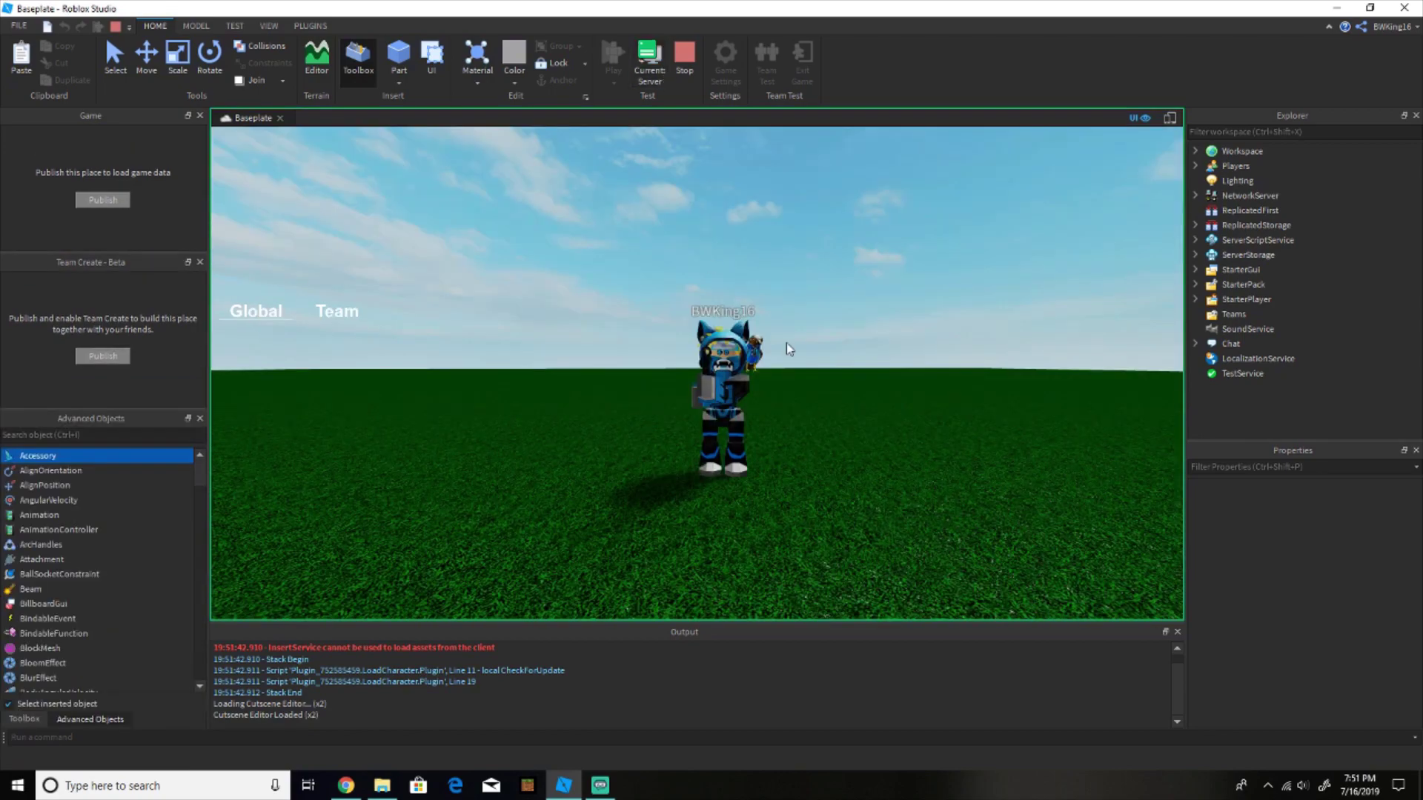
key("w")
key("a")
right_click_drag(787, 349, 807, 369)
right_click_drag(807, 370, 807, 370)
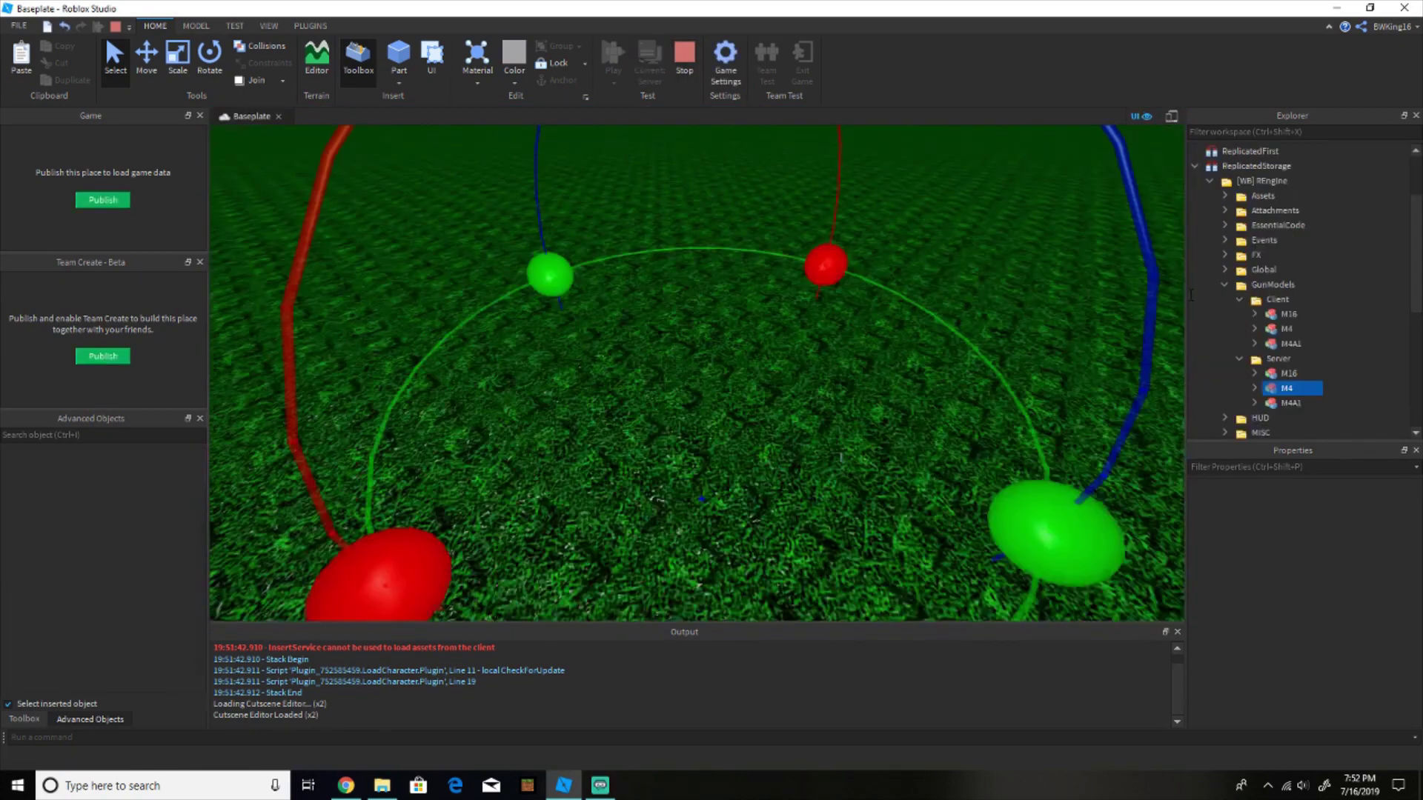
Stop the playtest and copy the Position value of the Grip part in the Client folder's M4
key("shift+F5")
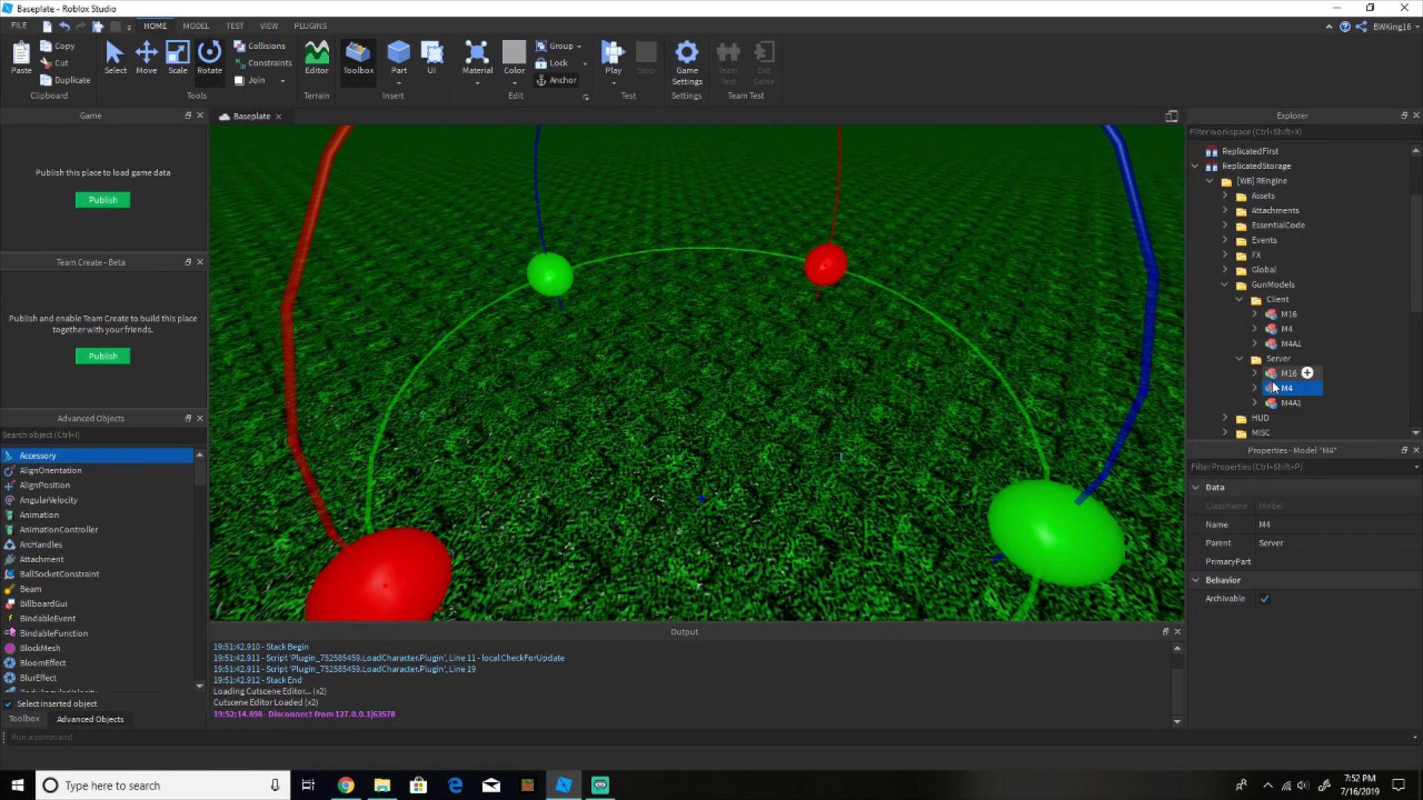
left_click(1255, 328)
scroll(1287, 333, "down", 4)
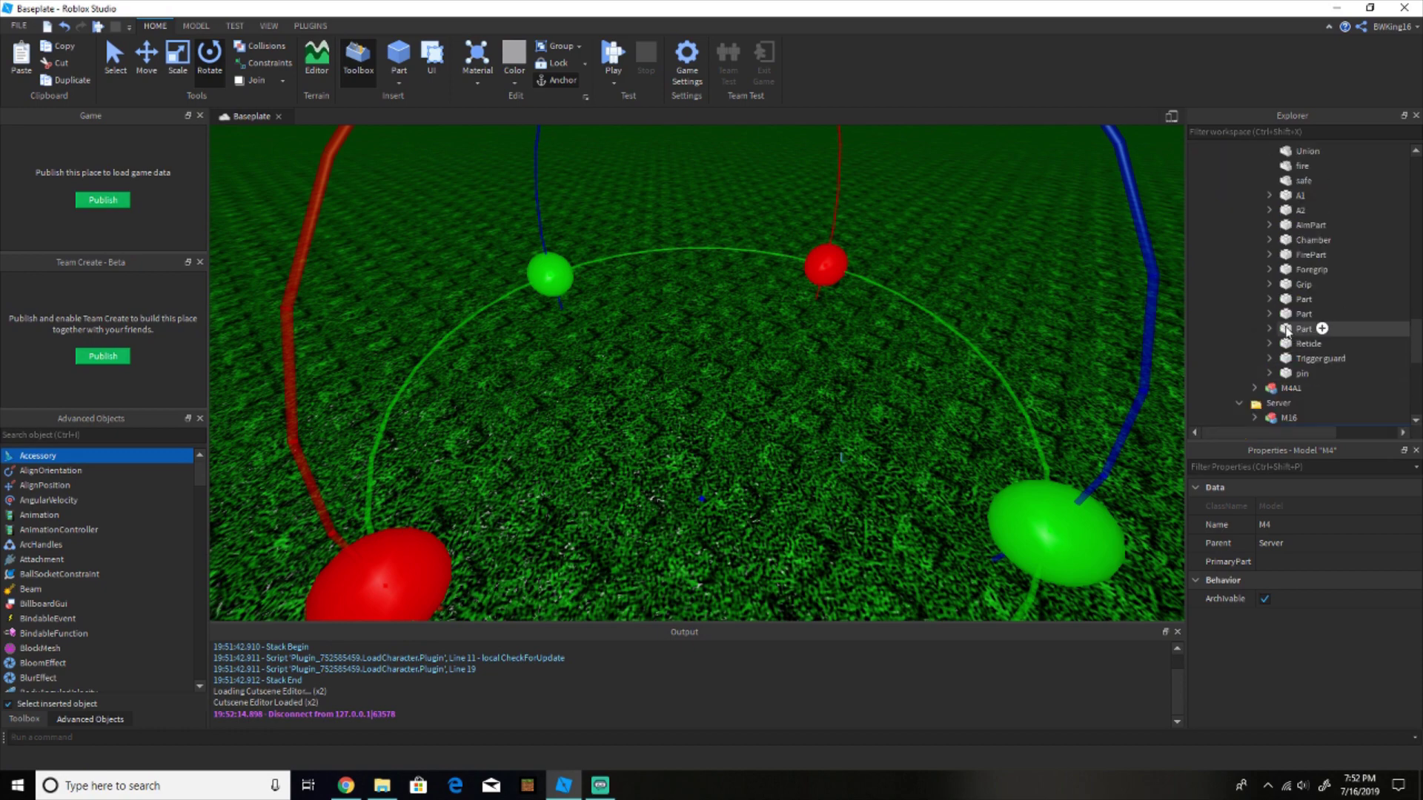
double_click(1291, 332)
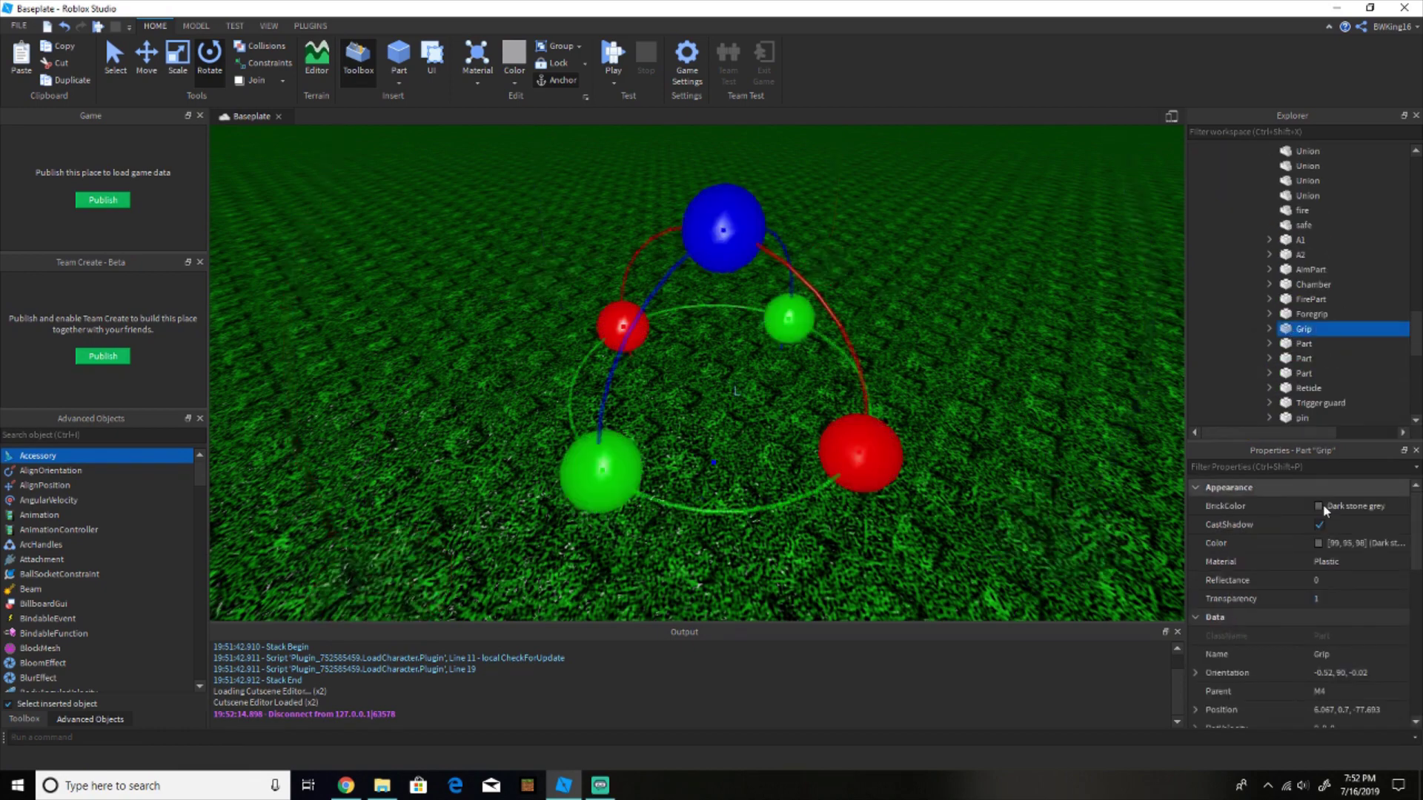
scroll(1348, 593, "down", 1)
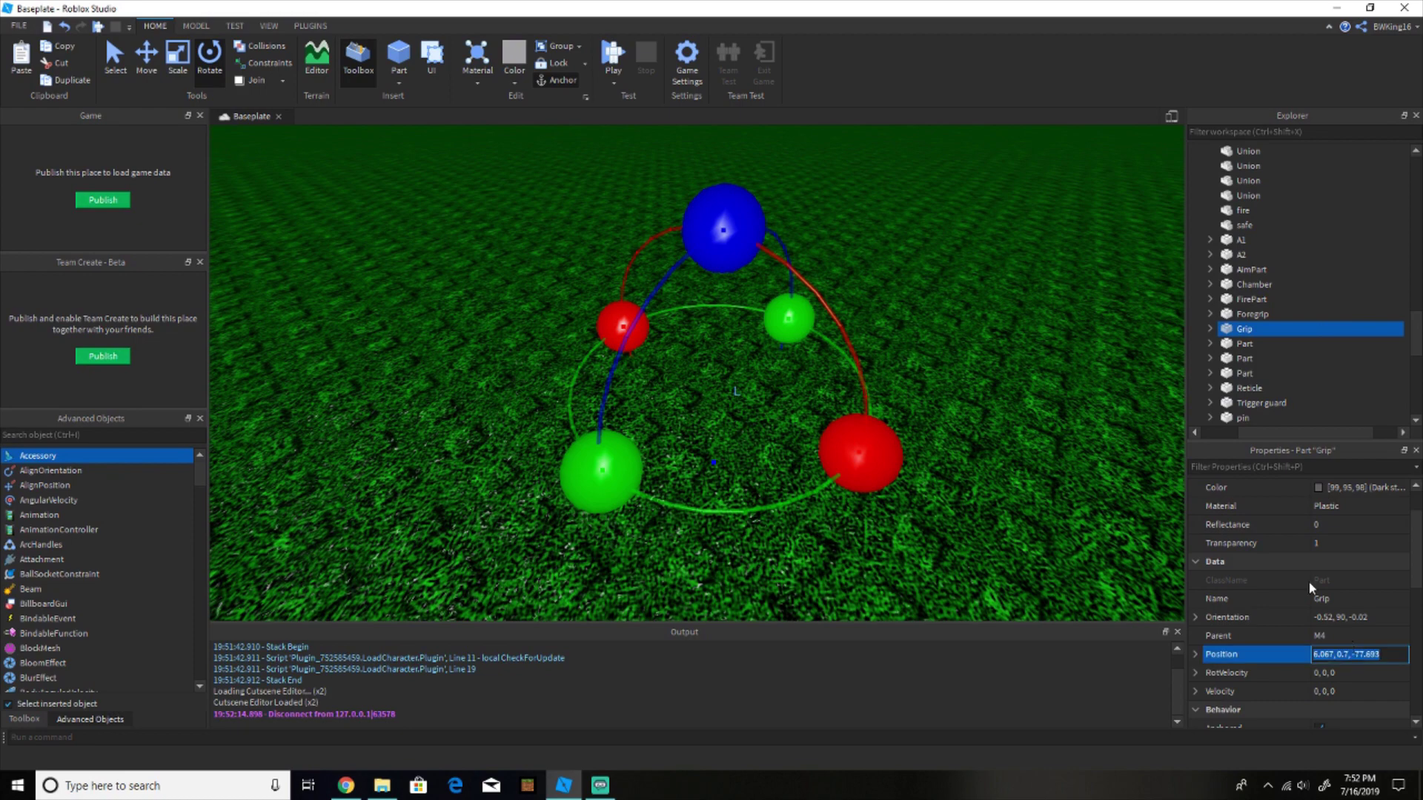
scroll(1263, 294, "up", 10)
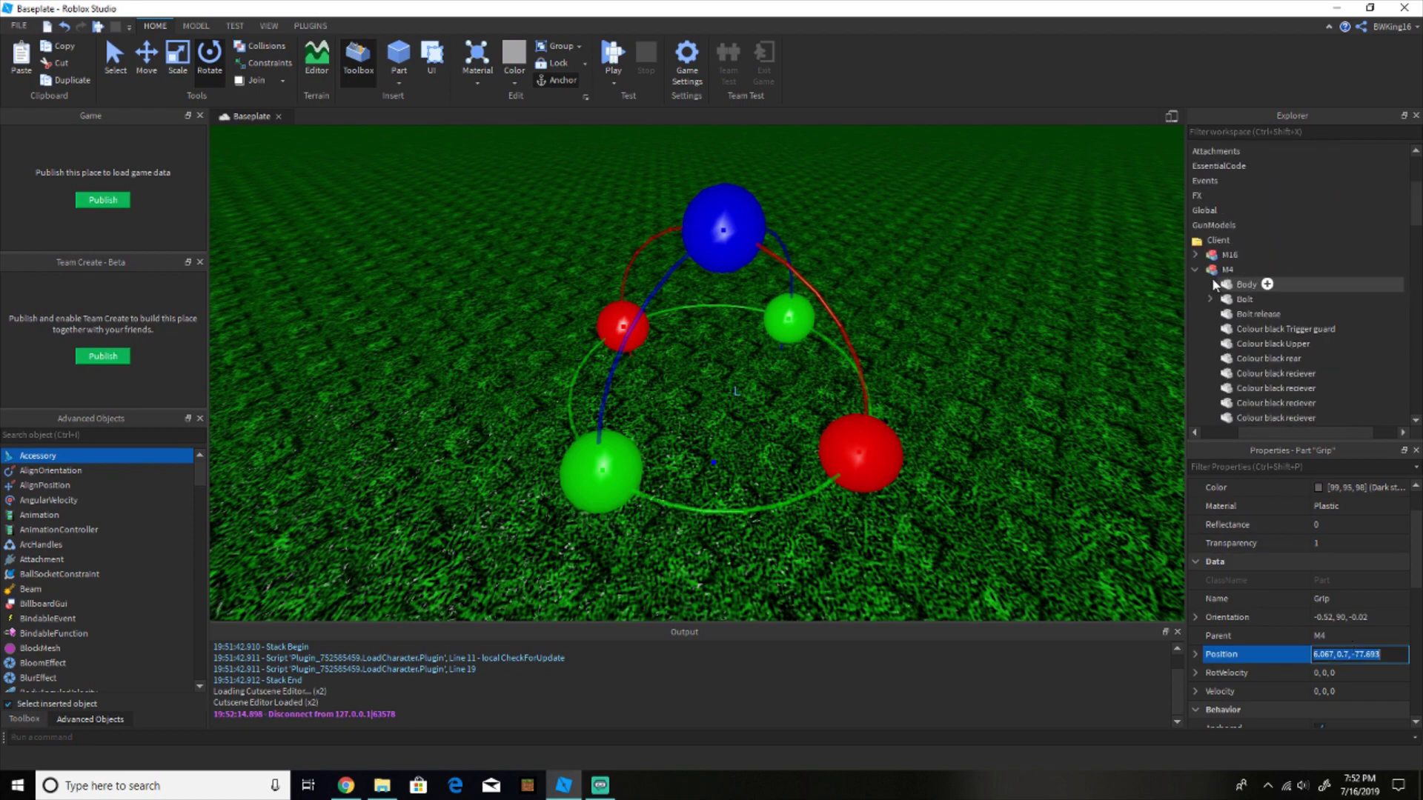
scroll(1219, 308, "up", 2)
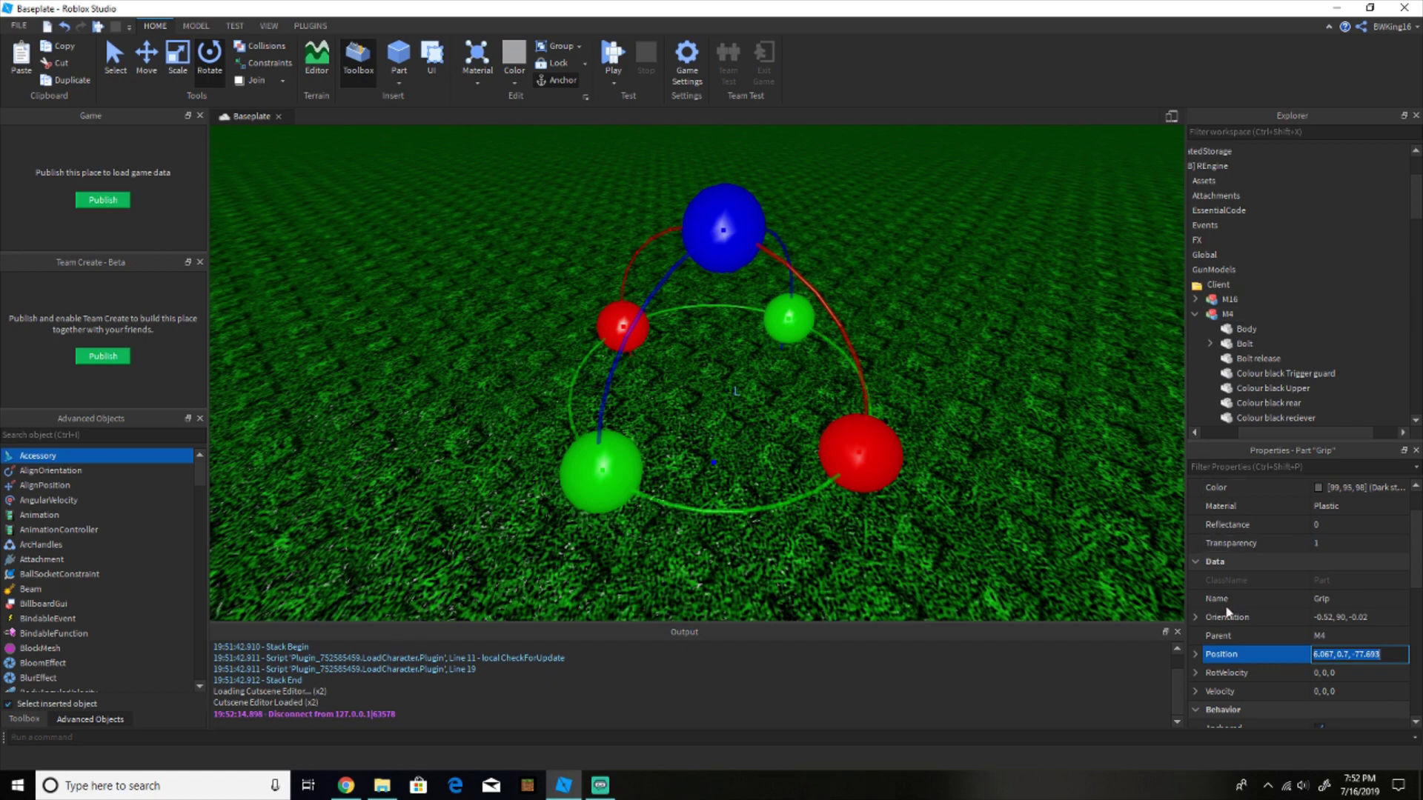
left_click(1195, 314)
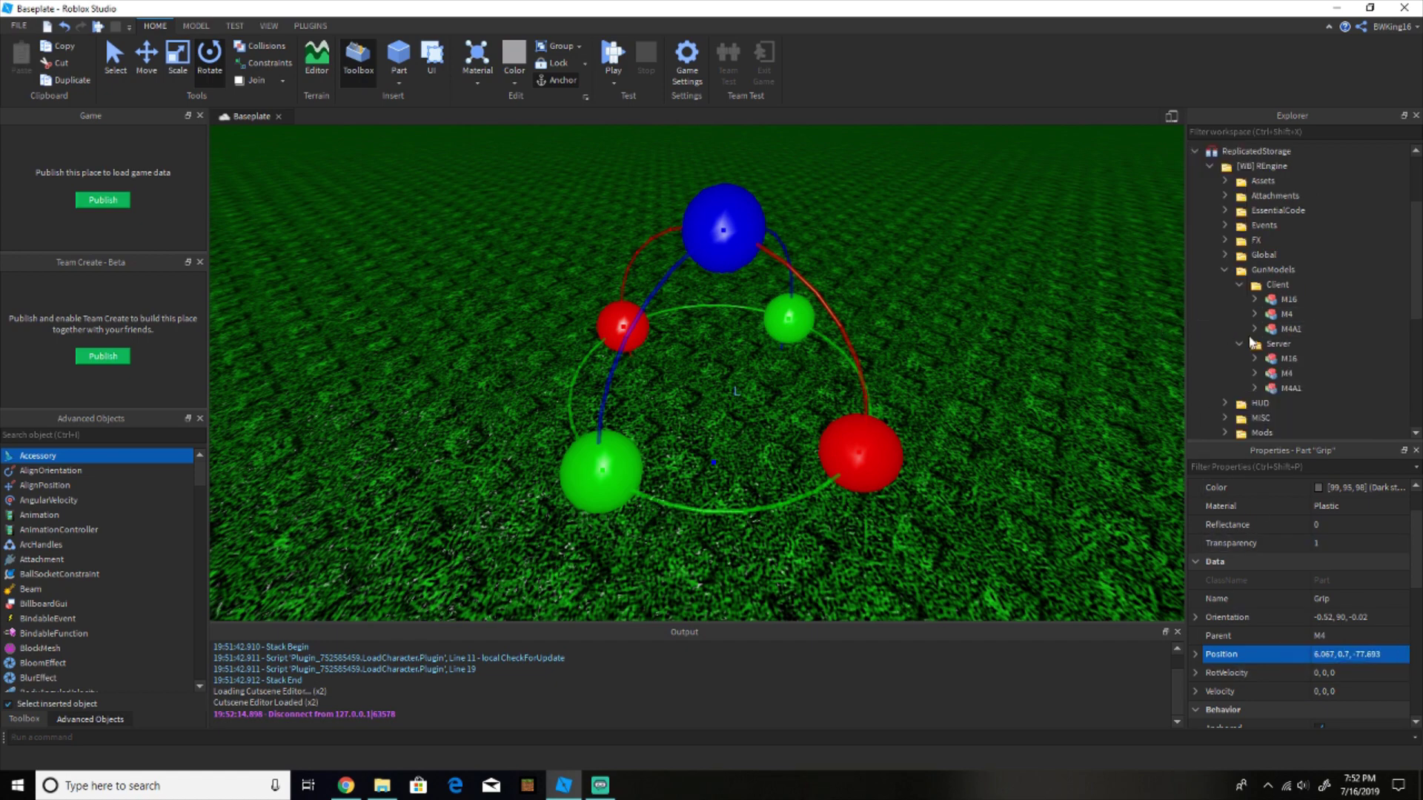
Set the Position of the Grip in the Server folder's M4 to the copied value 6.067, 0.7, -77.693
left_click(1256, 373)
scroll(1258, 371, "down", 10)
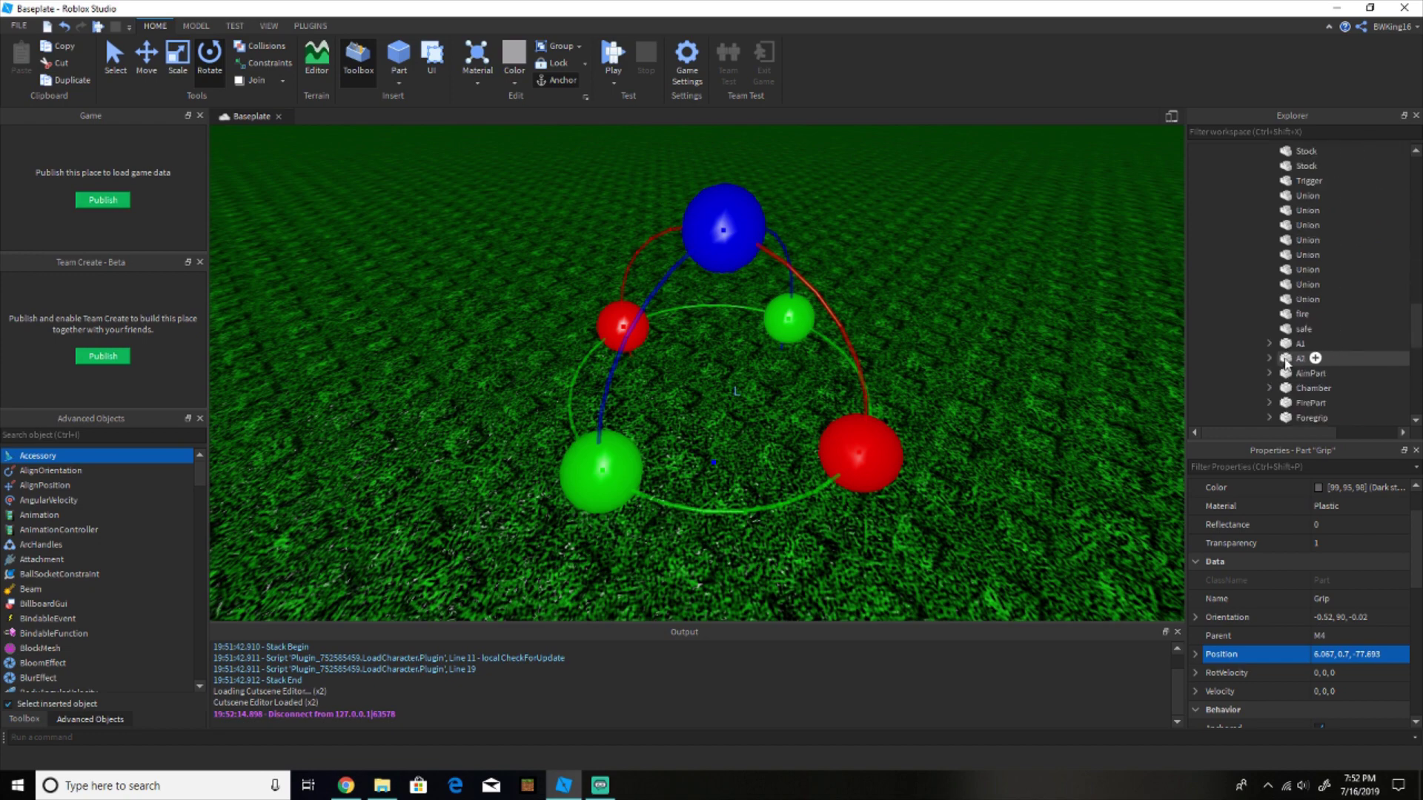
scroll(1288, 361, "down", 1)
left_click(1311, 299)
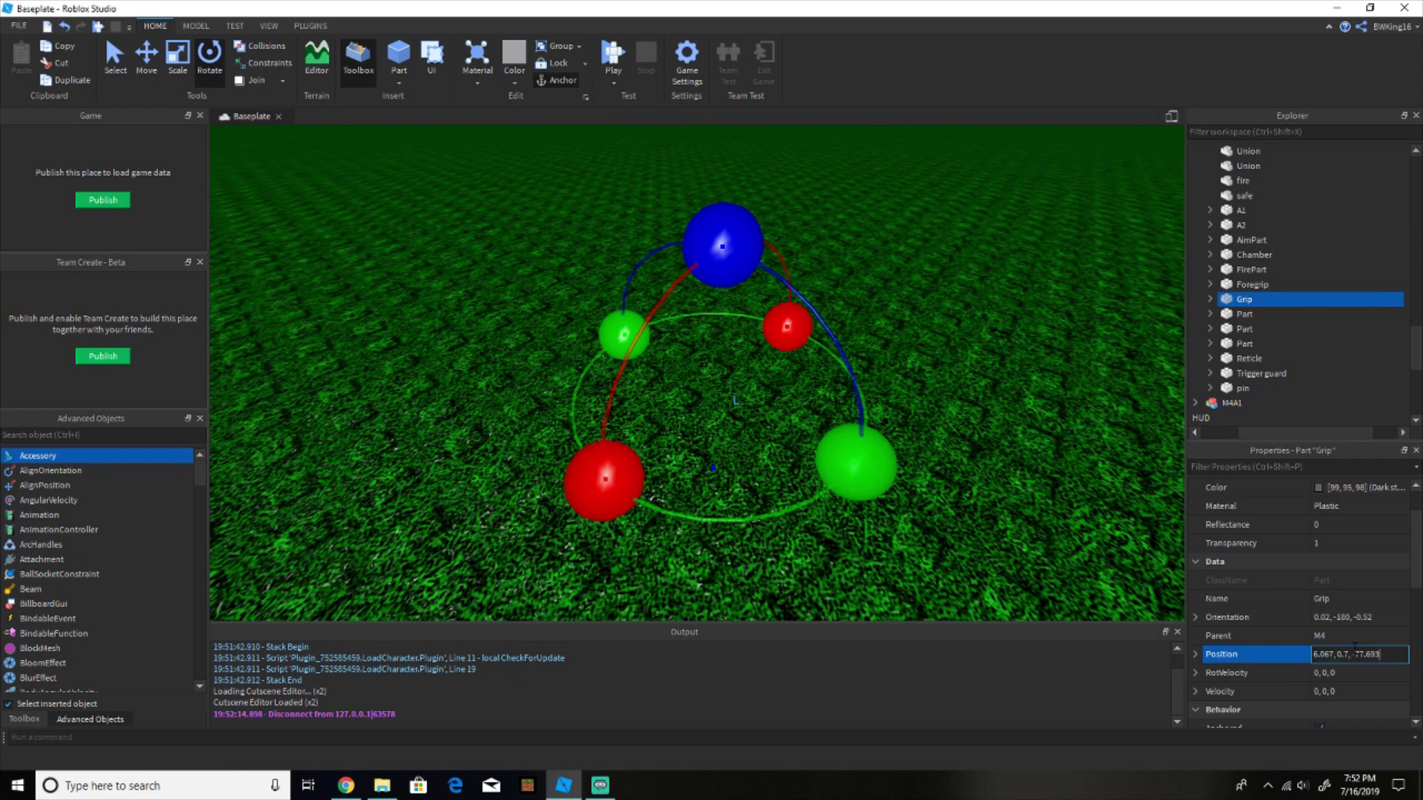
key("Return")
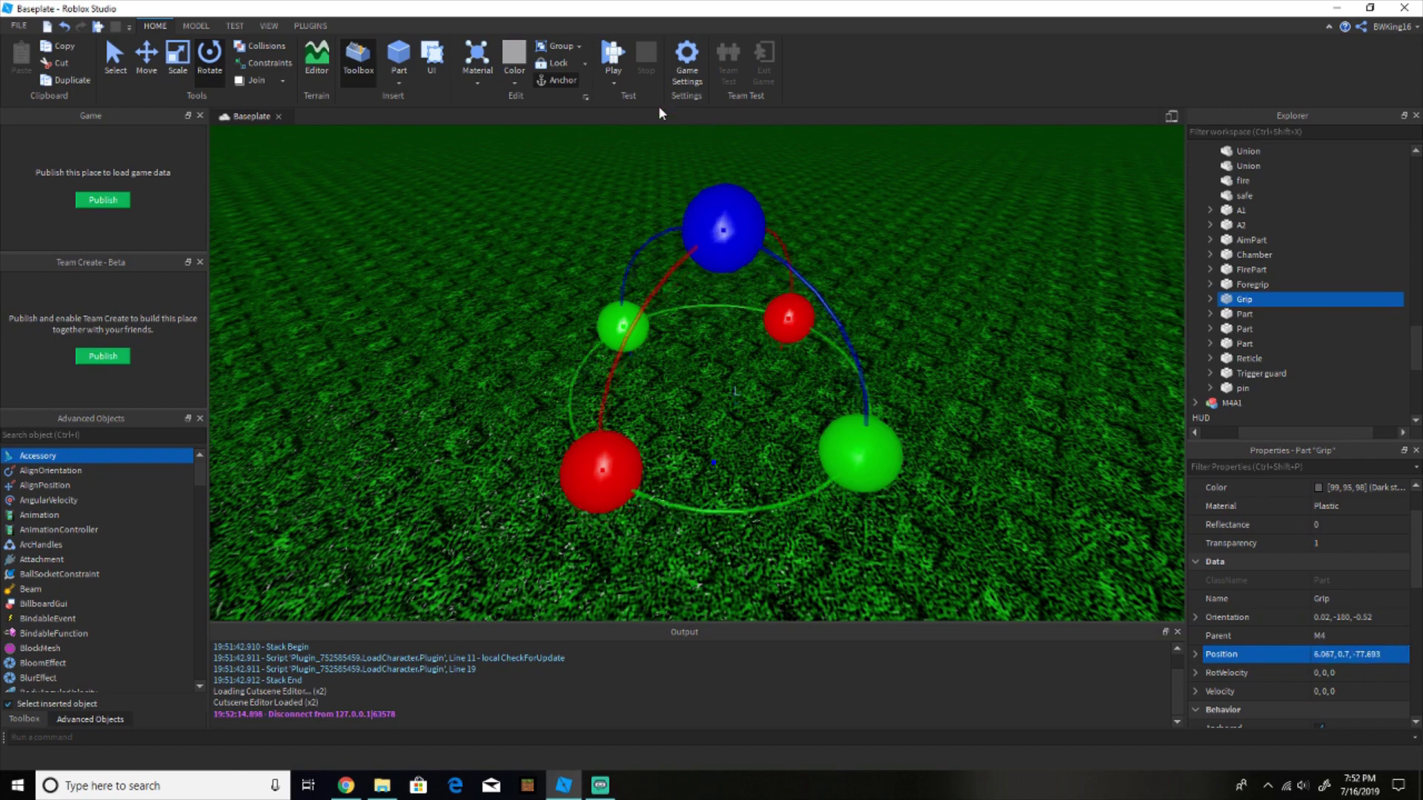
Start a new playtest, equip the M4 and fire several shots in first person
left_click(616, 87)
left_click(630, 100)
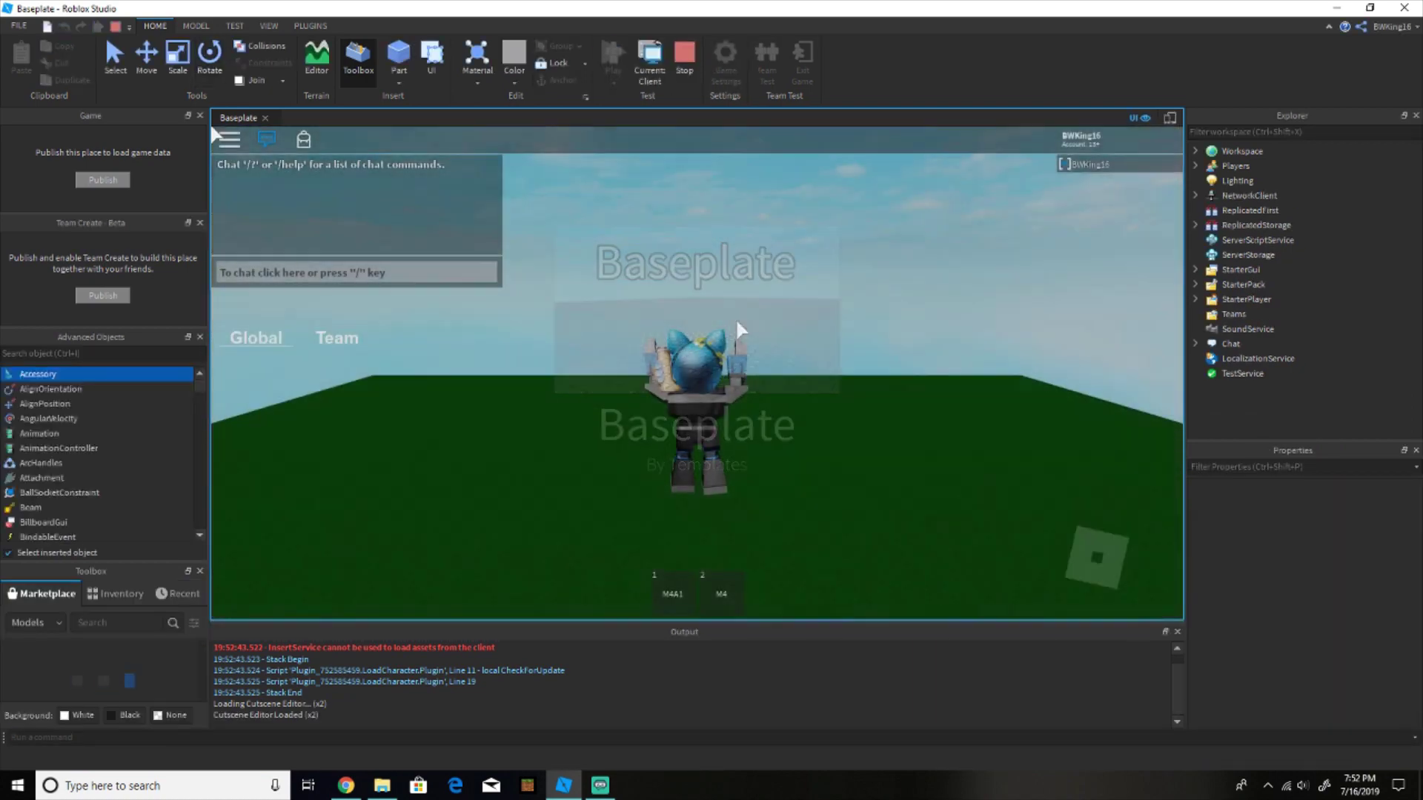
key("2")
left_click(736, 326)
left_click(737, 326)
left_click(737, 326)
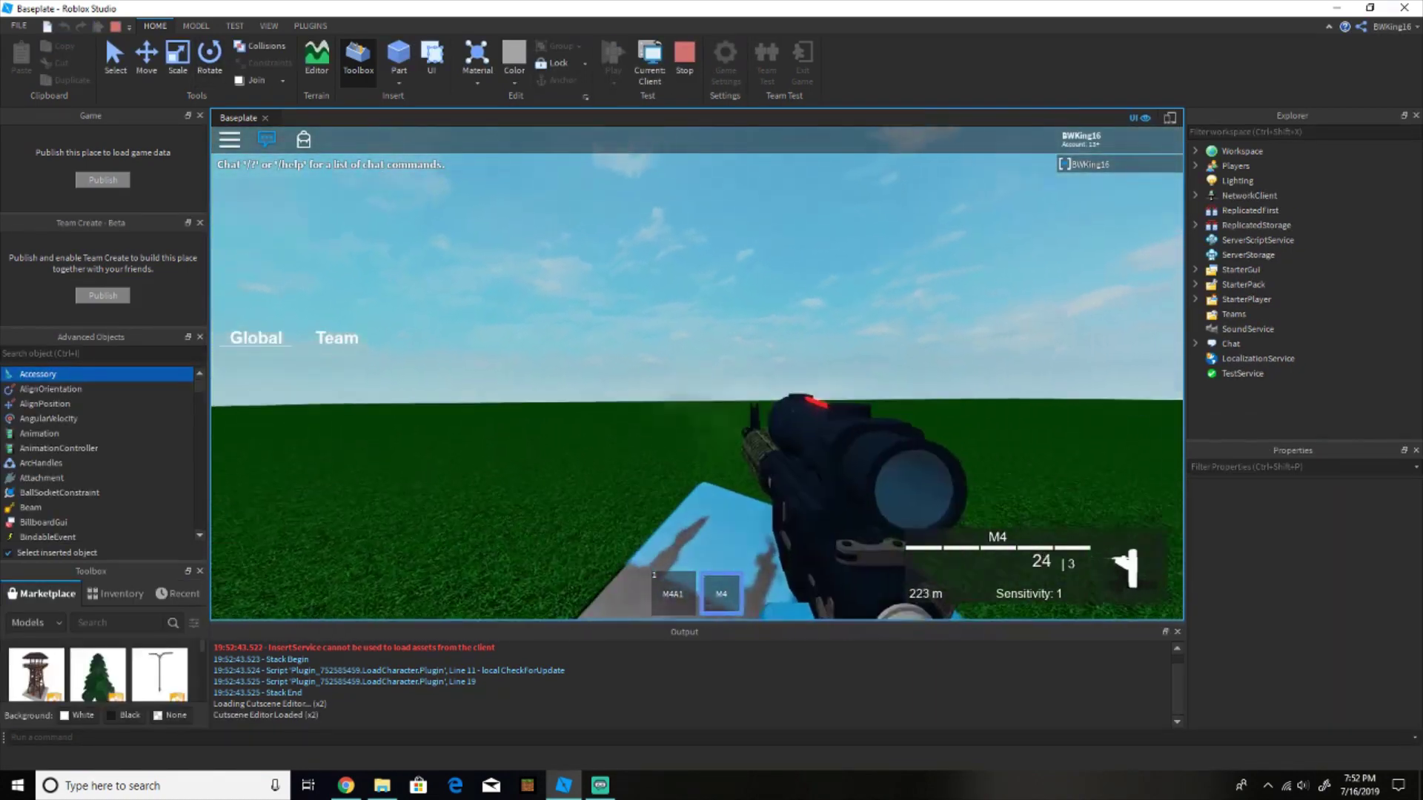
left_click(737, 326)
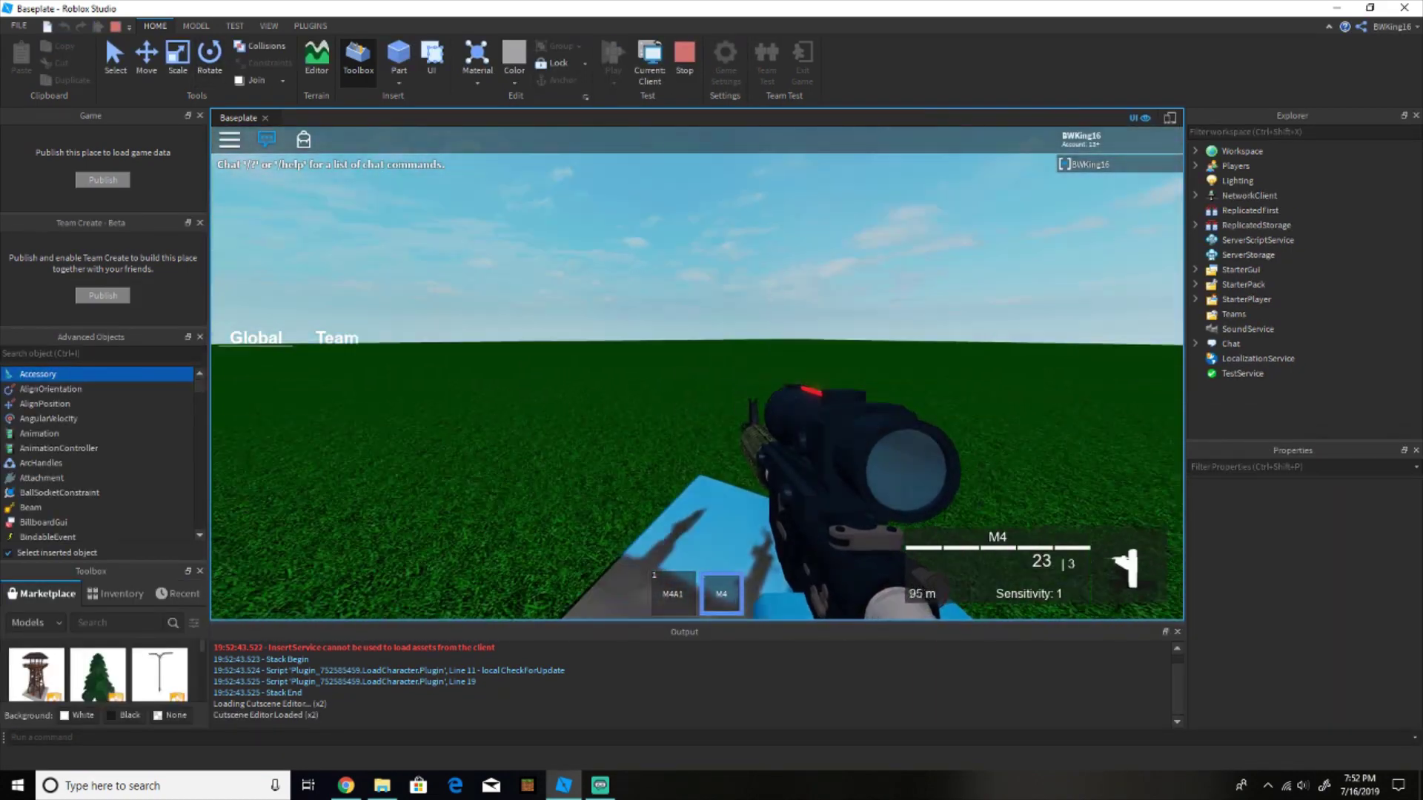
Switch to the server view and examine from several angles how the character holds the M4
left_click(651, 76)
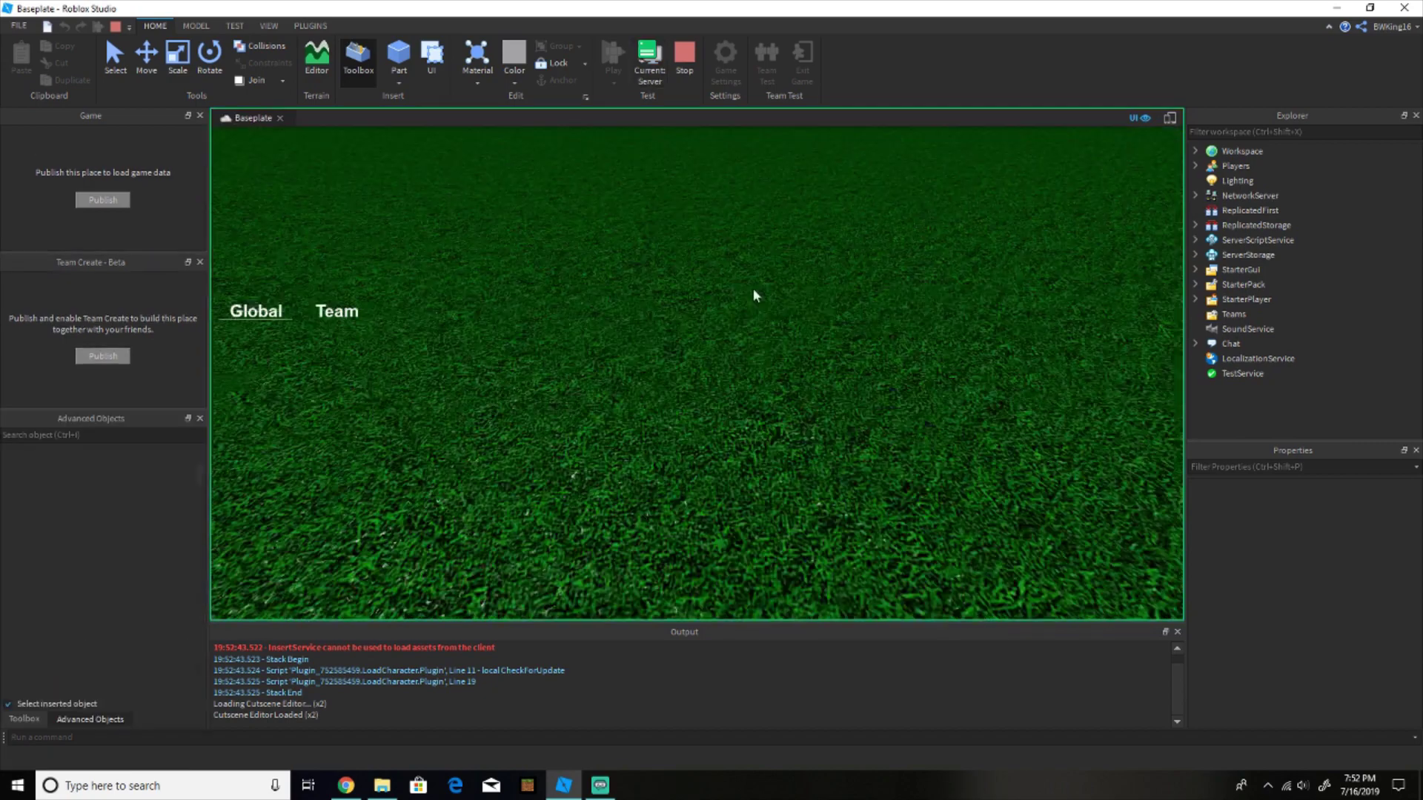
key("w")
right_click_drag(772, 310, 773, 310)
key("d")
scroll(773, 304, "down", 1)
scroll(774, 304, "up", 1)
key("s")
key("w")
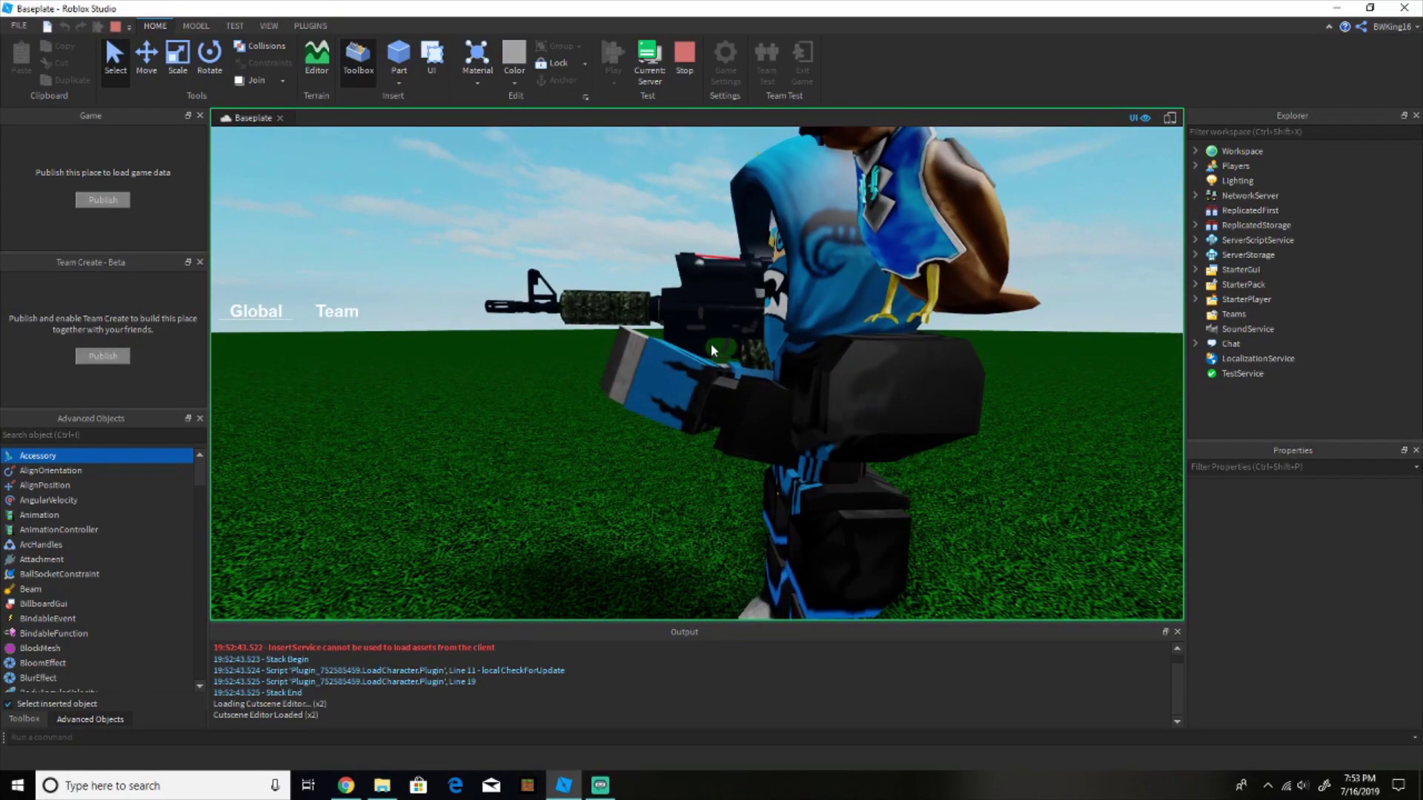
key("e")
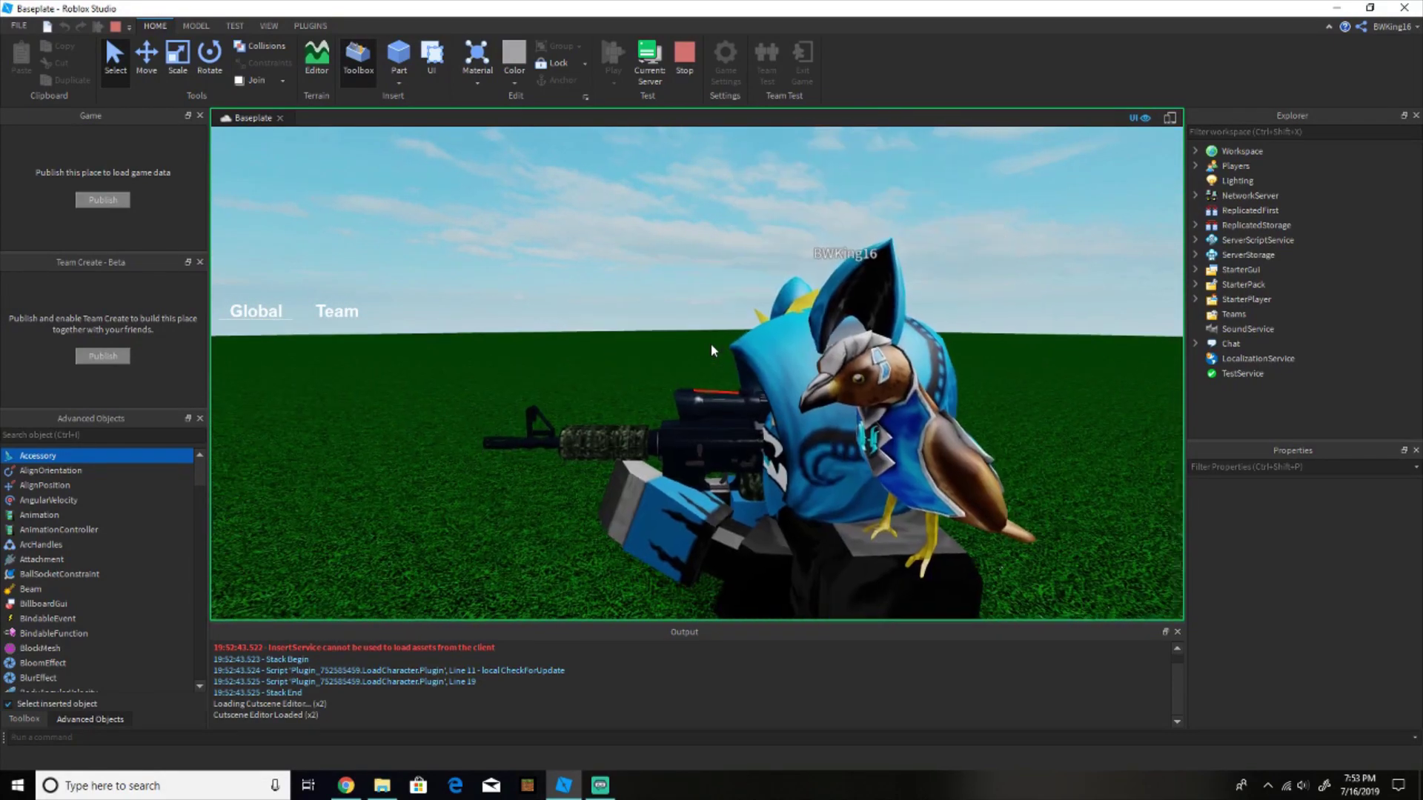
right_click_drag(711, 346, 711, 346)
scroll(712, 346, "down", 3)
scroll(712, 346, "up", 2)
scroll(711, 346, "down", 4)
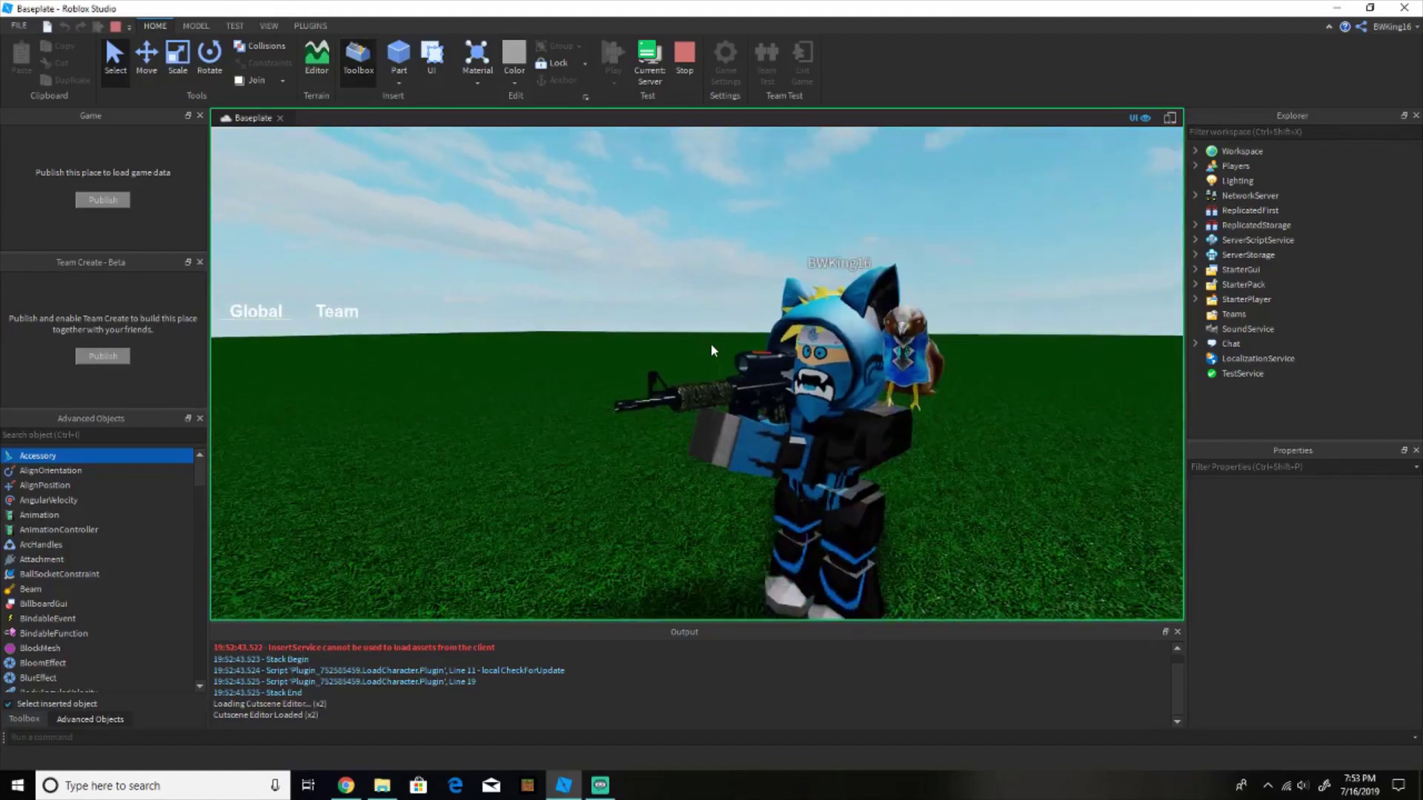
scroll(712, 345, "up", 1)
Return to the client view, then put the M4 away and equip it again
left_click(652, 77)
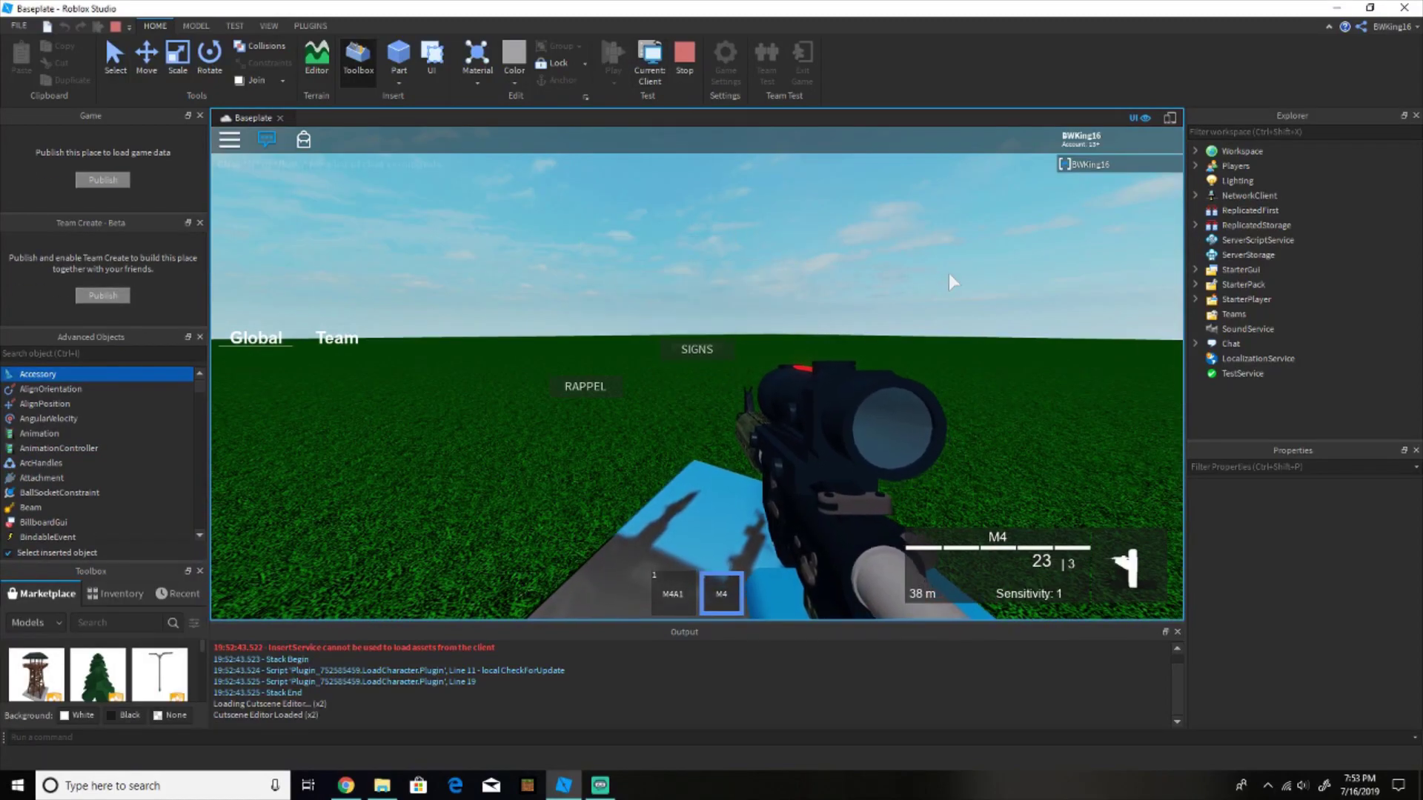
key("2")
key("2")
key("2")
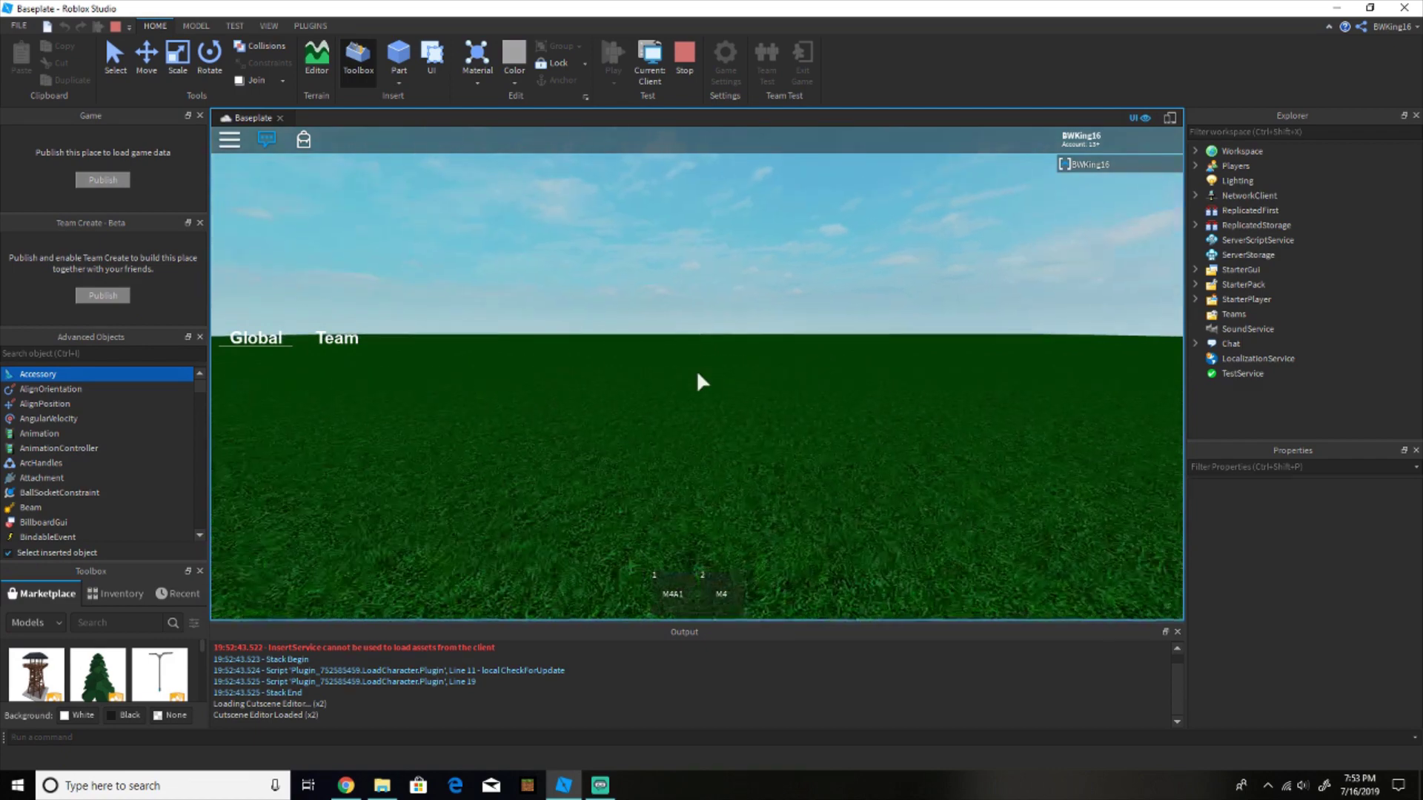
key("2")
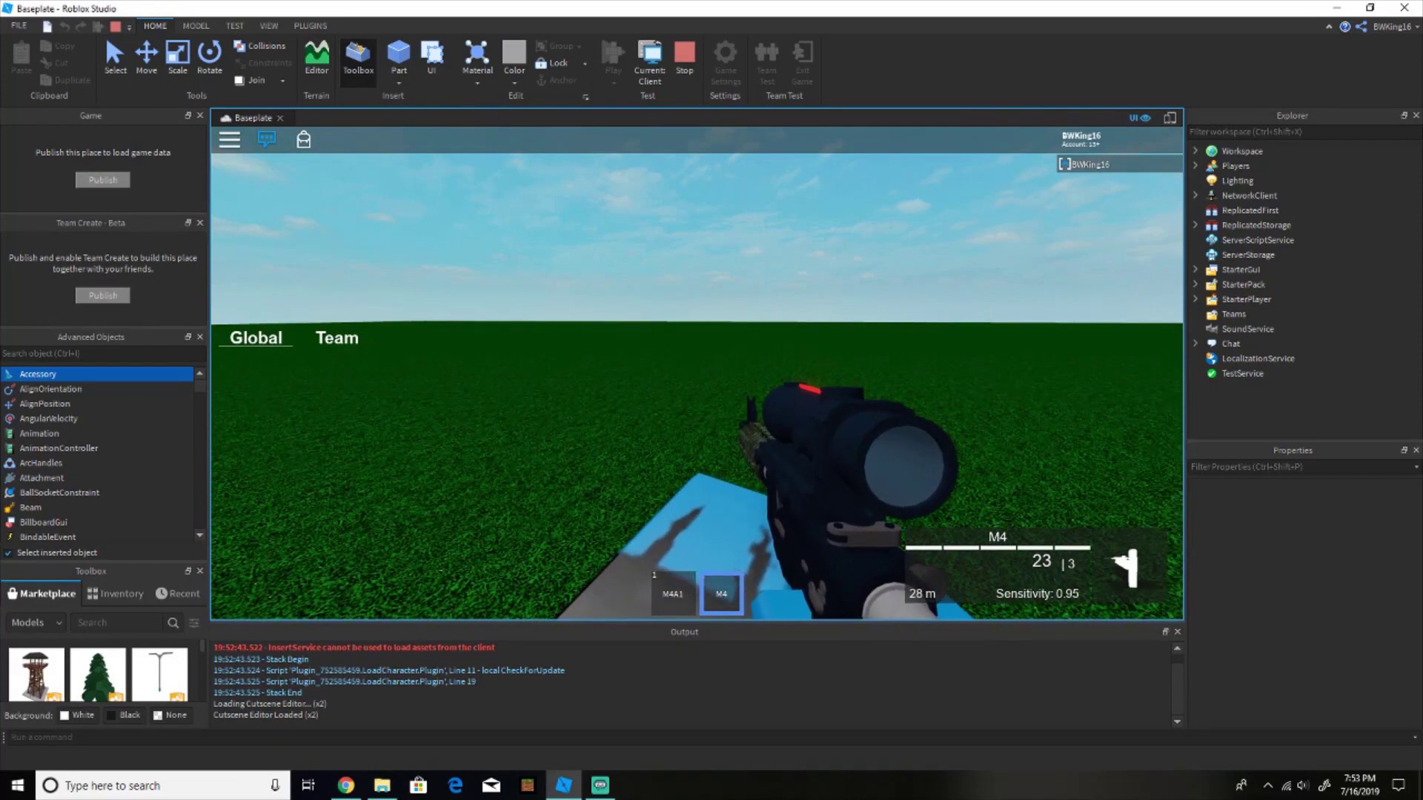
Test-fire the M4 both aimed through its scope and from the hip
right_click(696, 374)
left_click(697, 374)
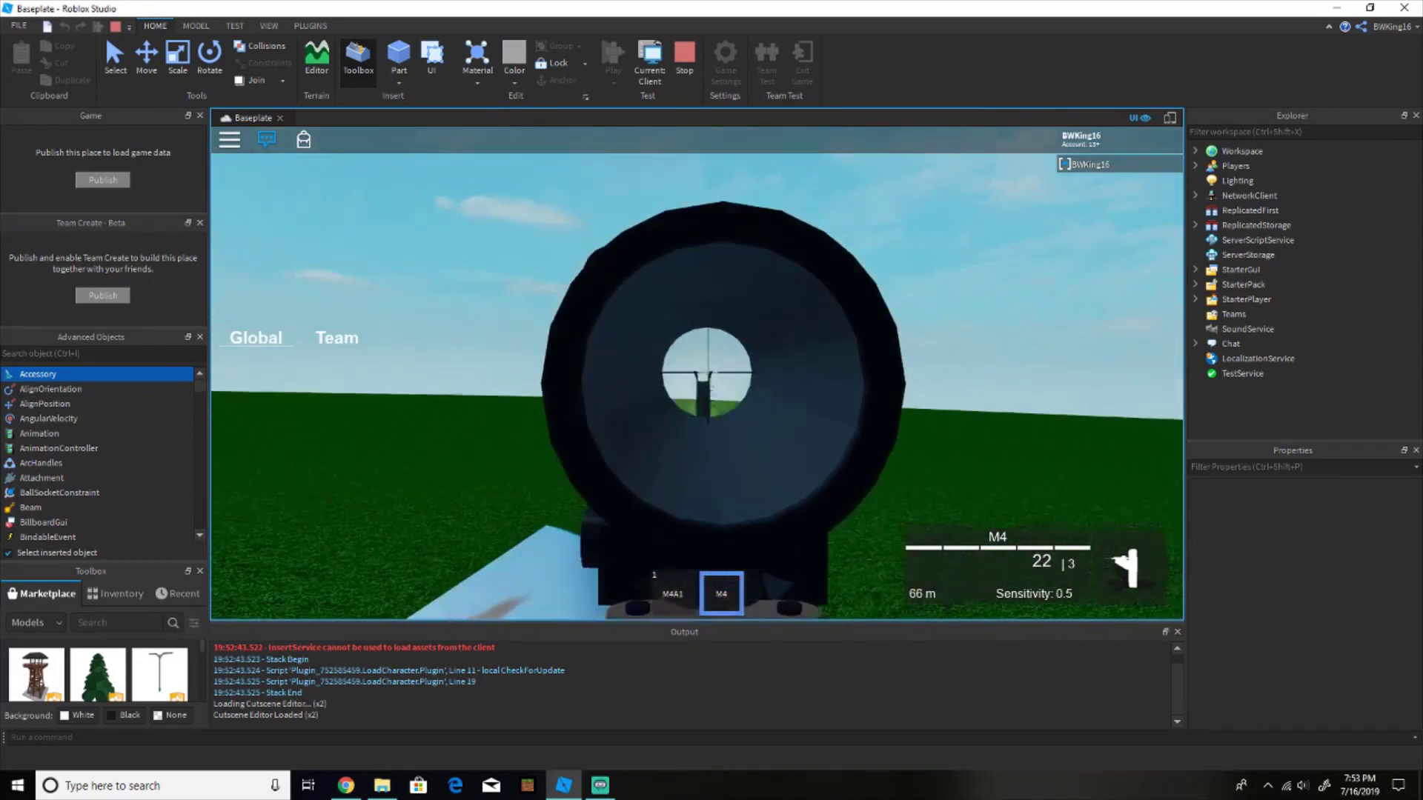
left_click(696, 373)
left_click(696, 373)
left_click(697, 374)
left_click(697, 373)
left_click(696, 373)
right_click(696, 374)
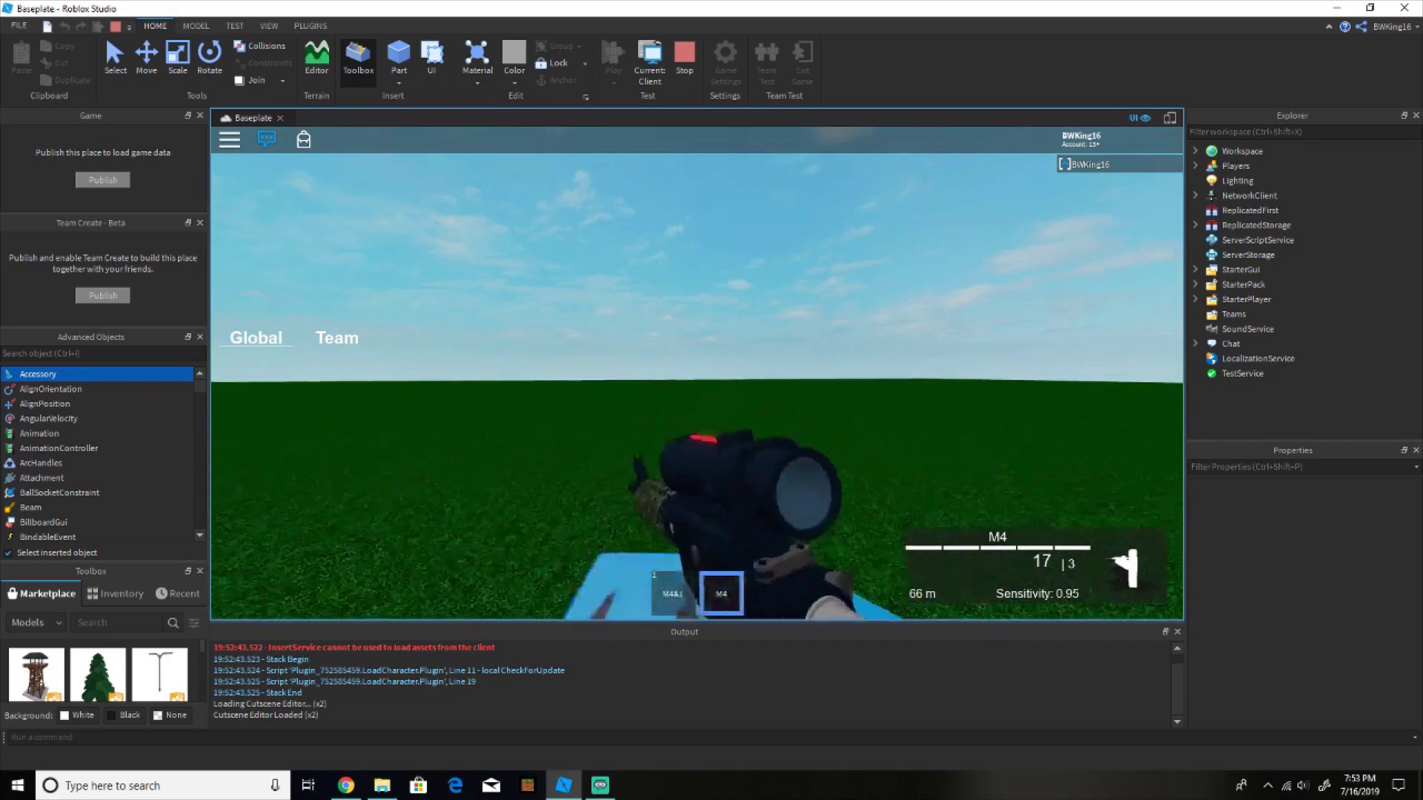
left_click(697, 374)
left_click(697, 373)
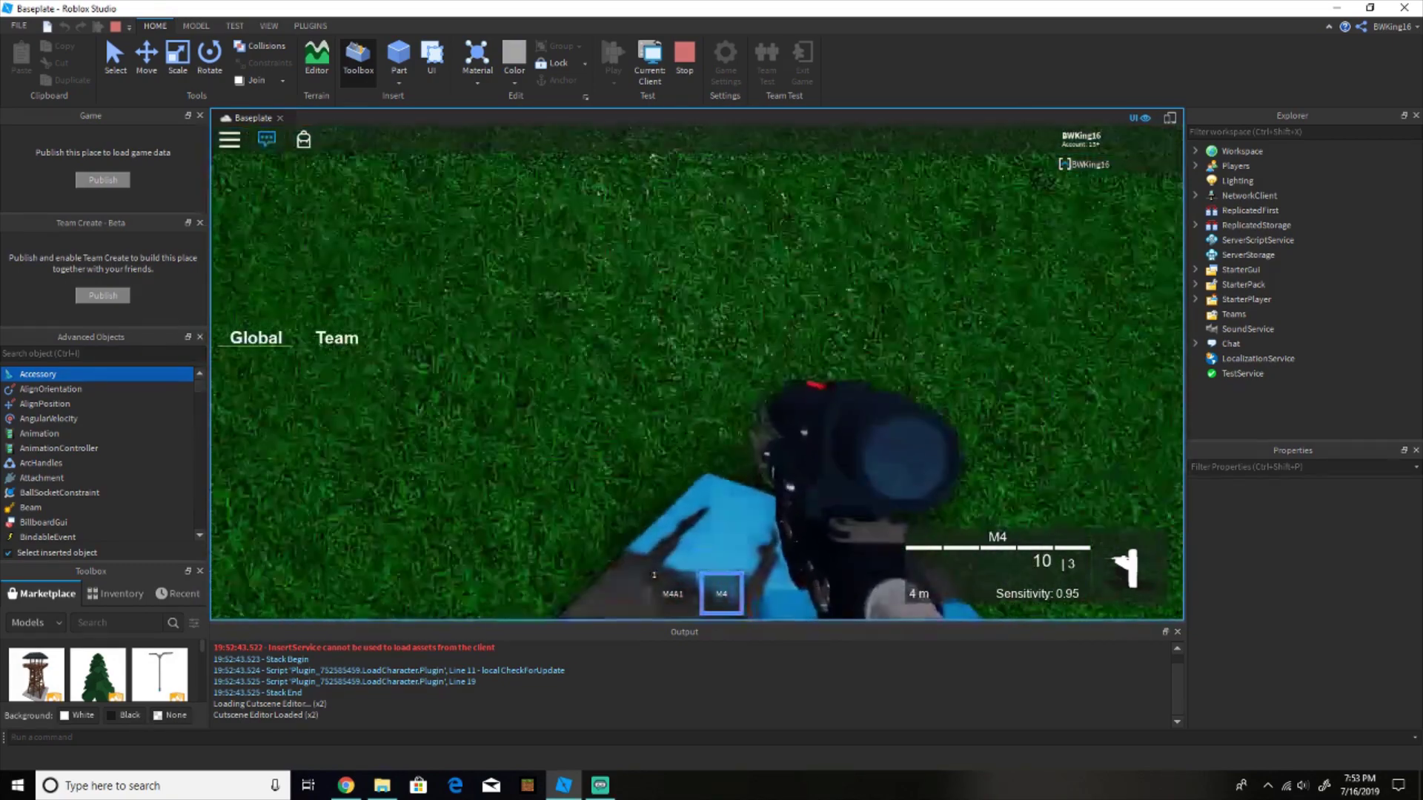
right_click(697, 373)
left_click(697, 374)
right_click(697, 374)
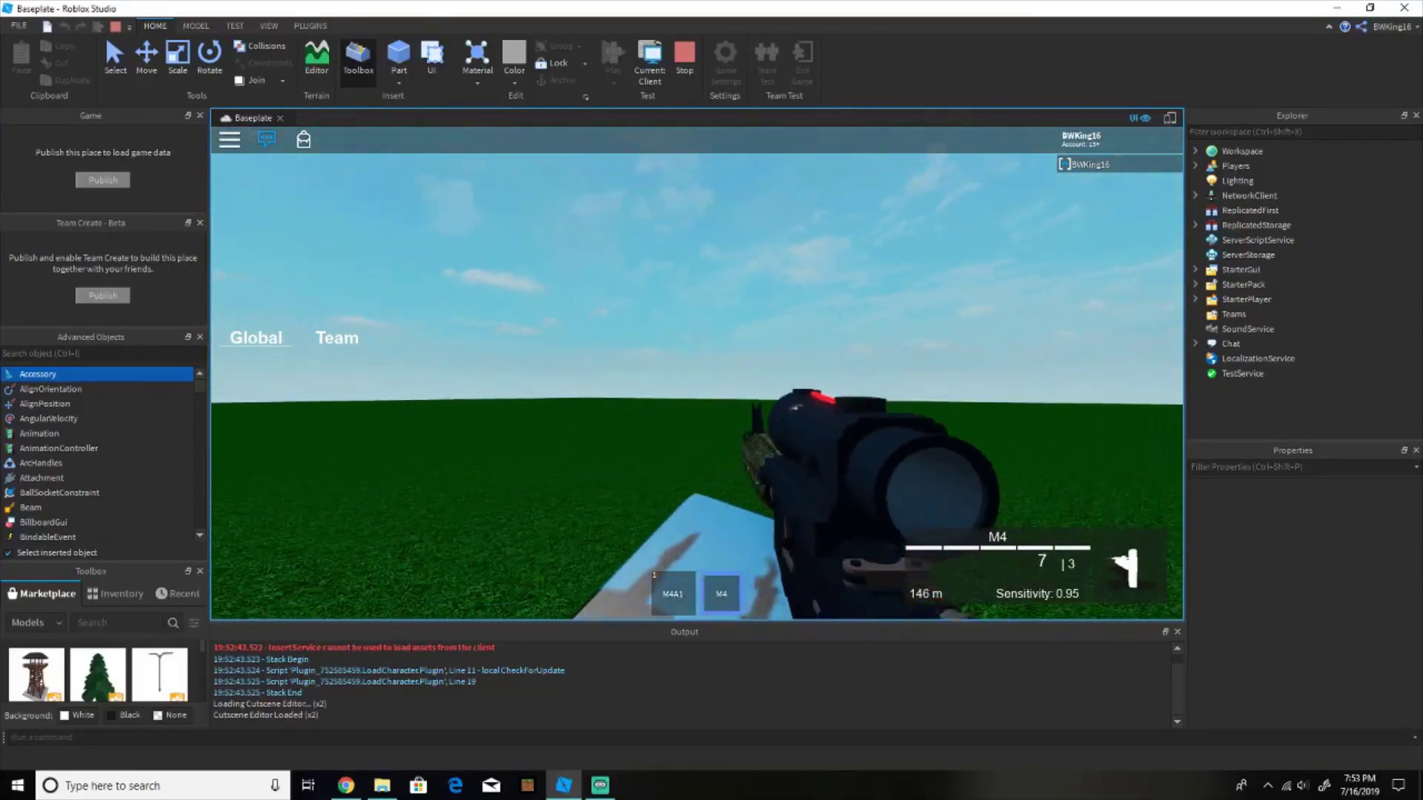
Unequip the M4 and view the character in third person from behind and from the front
key("2")
right_click_drag(701, 220, 642, 224)
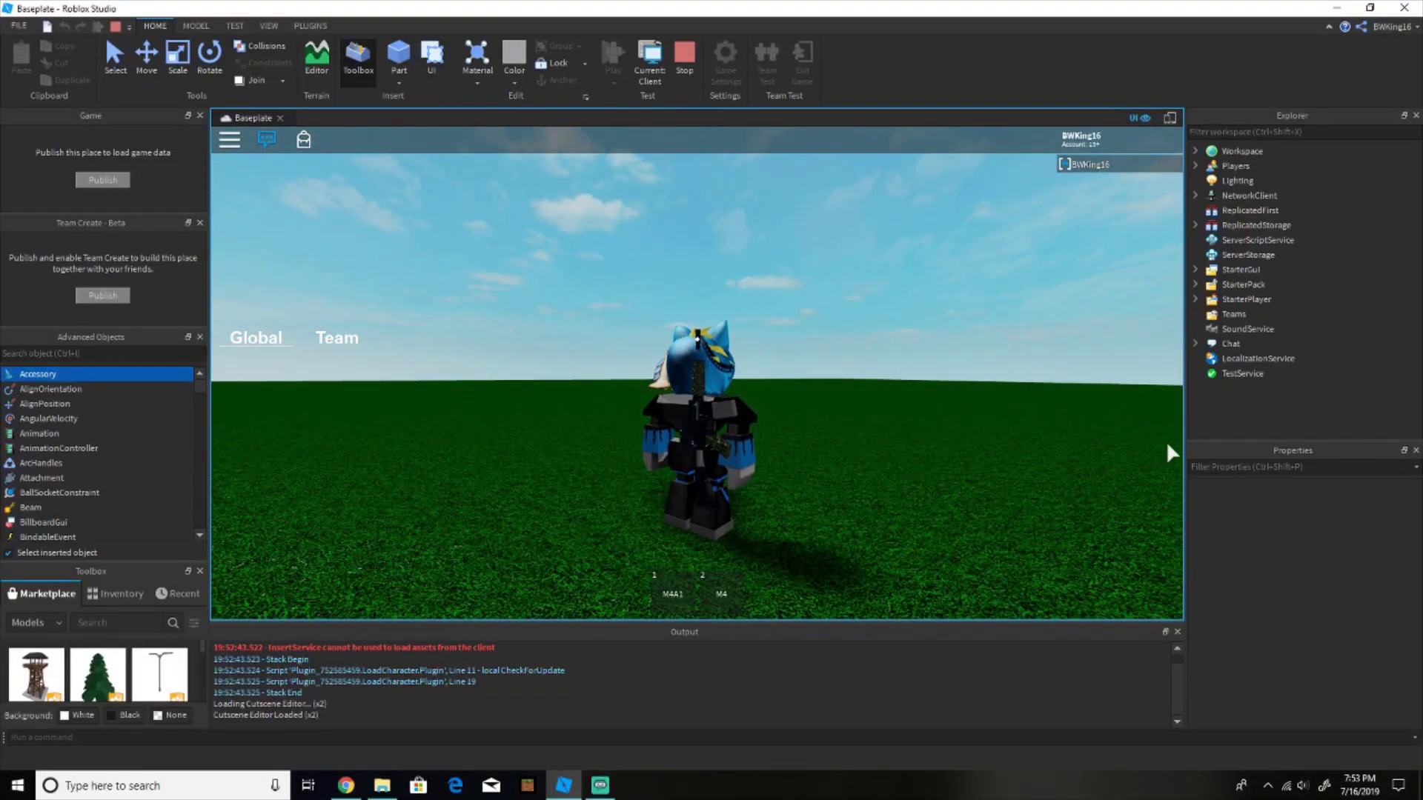
right_click_drag(847, 522, 847, 522)
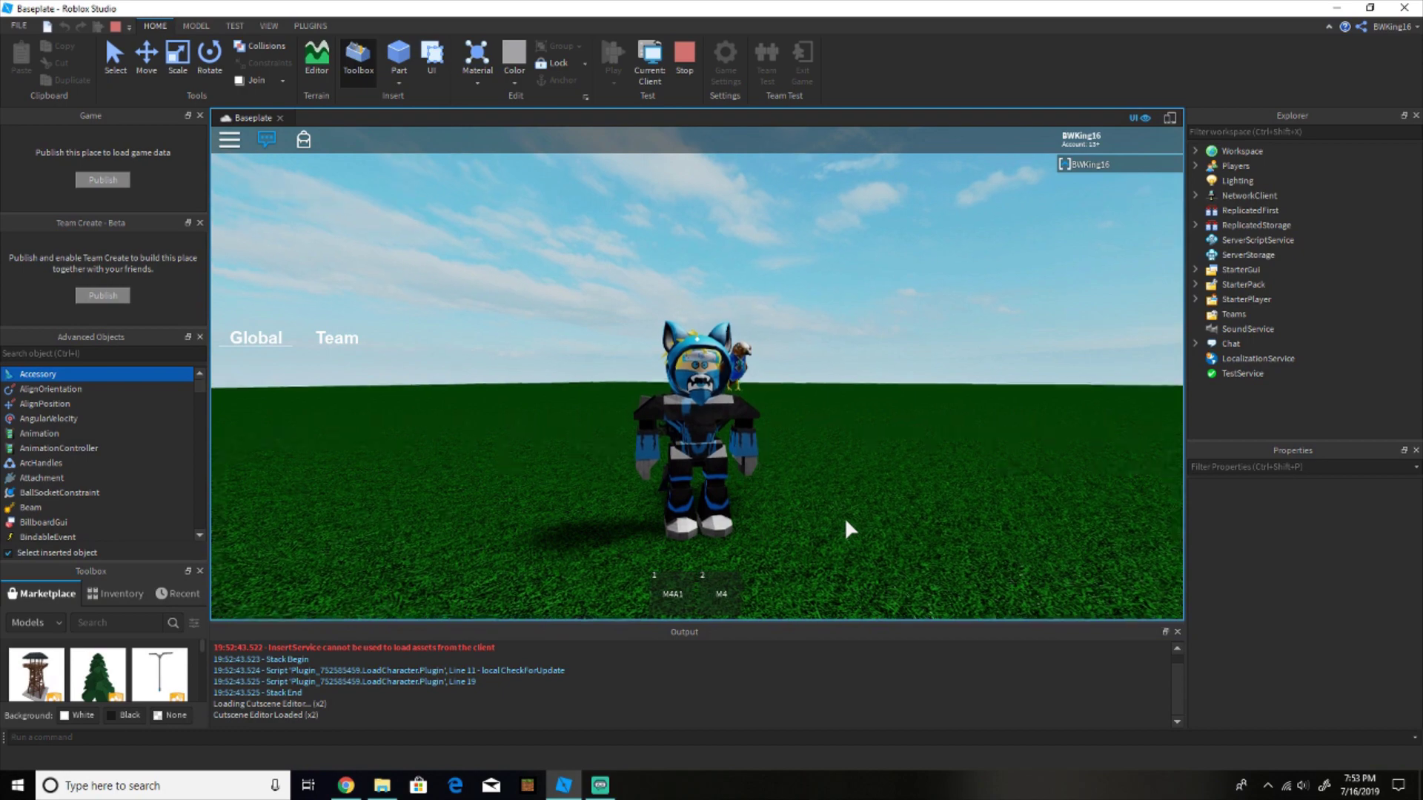
scroll(843, 517, "down", 3)
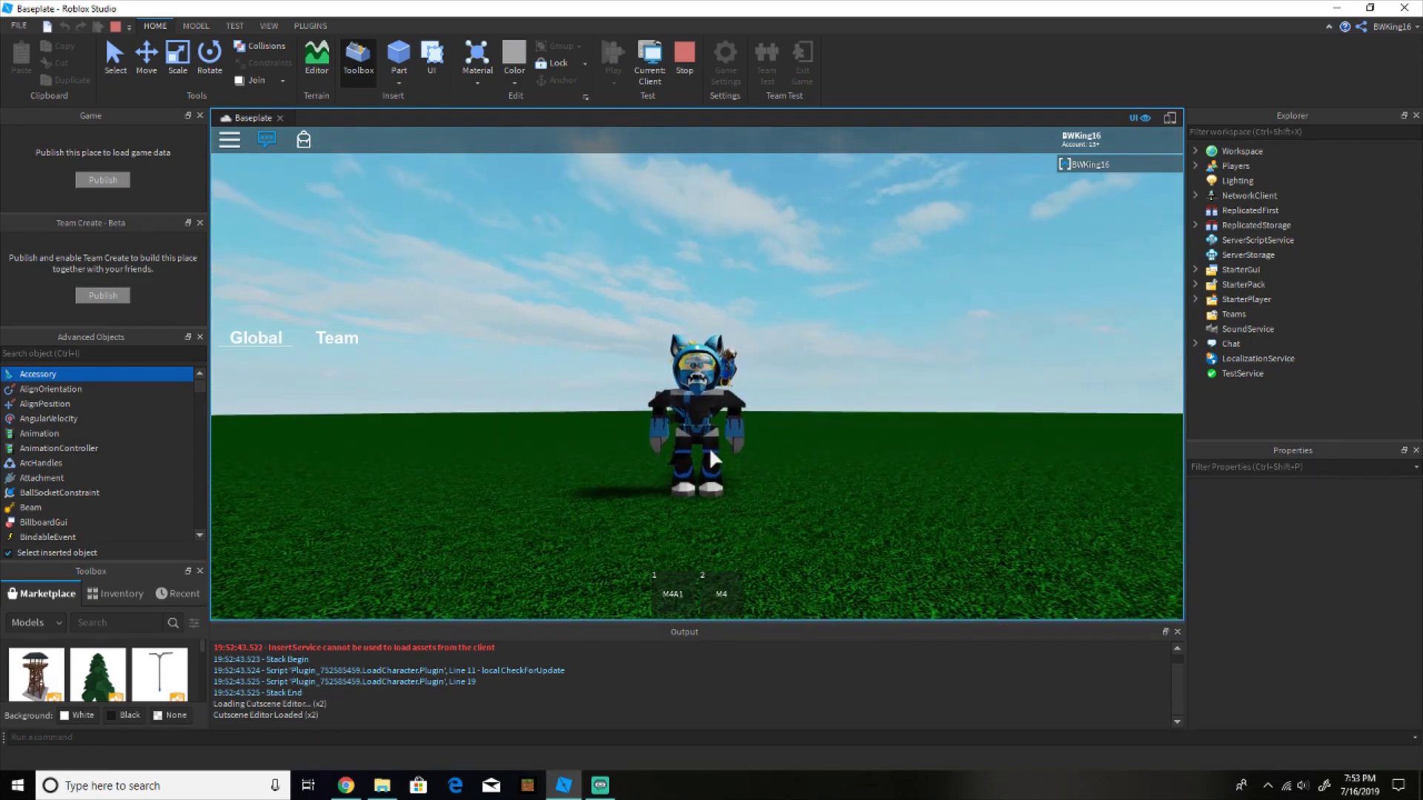
scroll(726, 447, "up", 3)
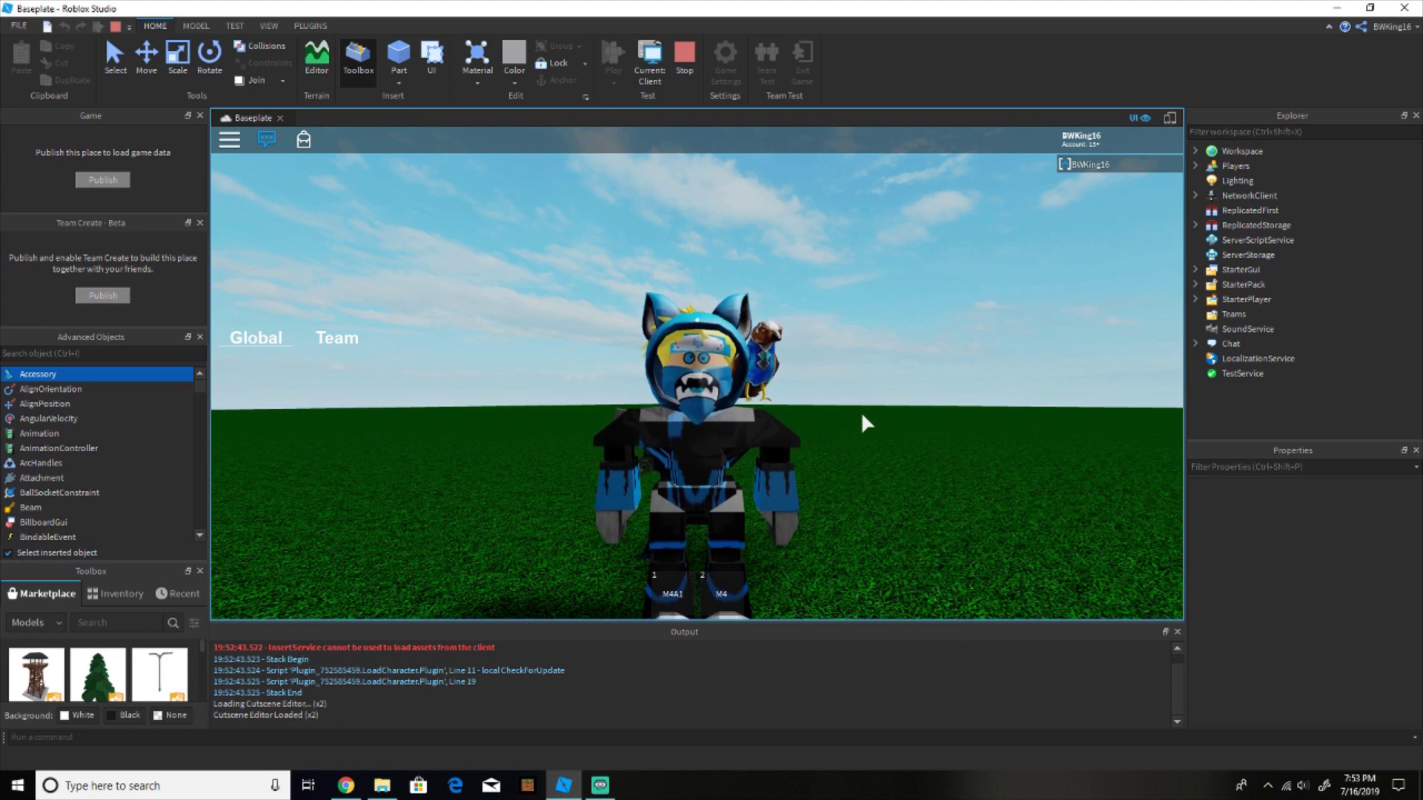
right_click_drag(862, 414, 862, 414)
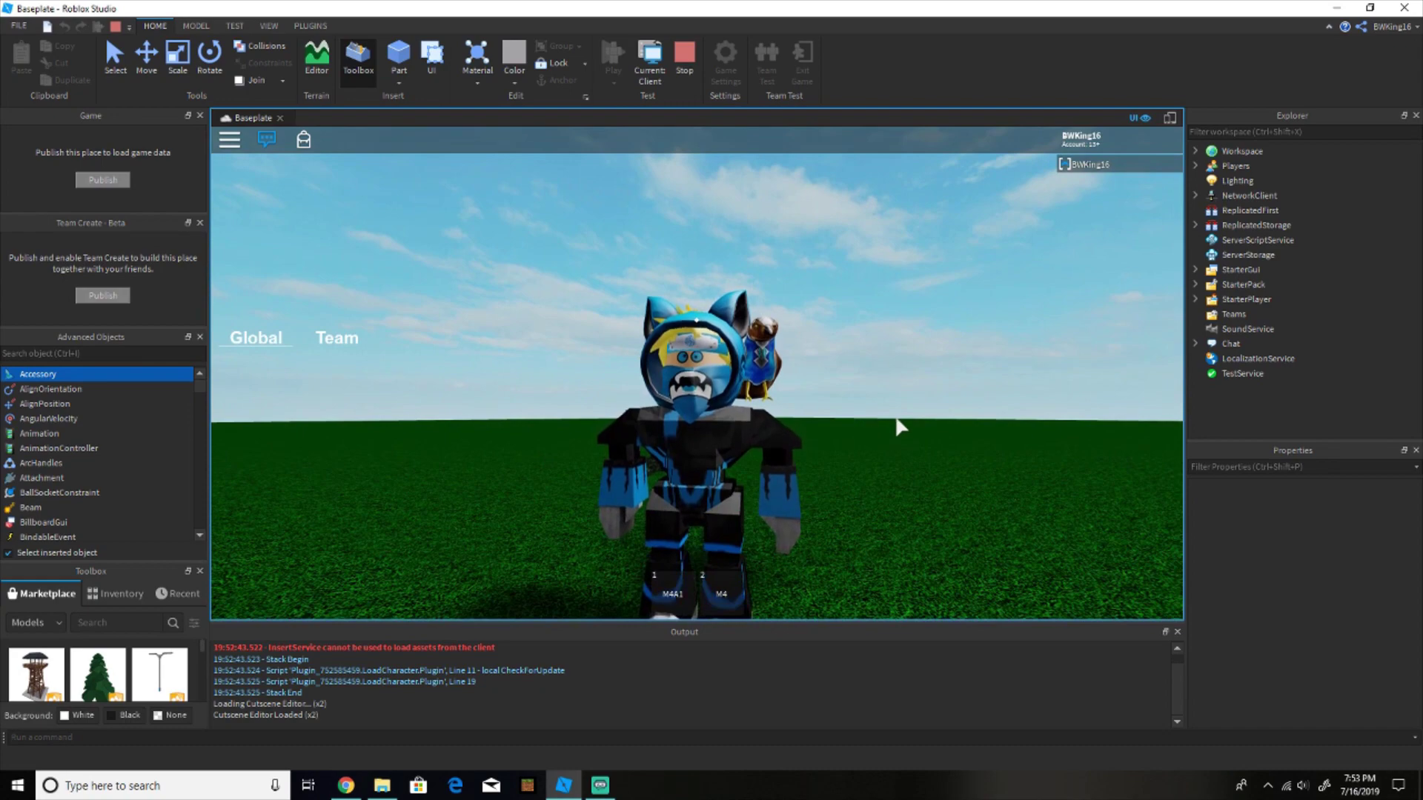